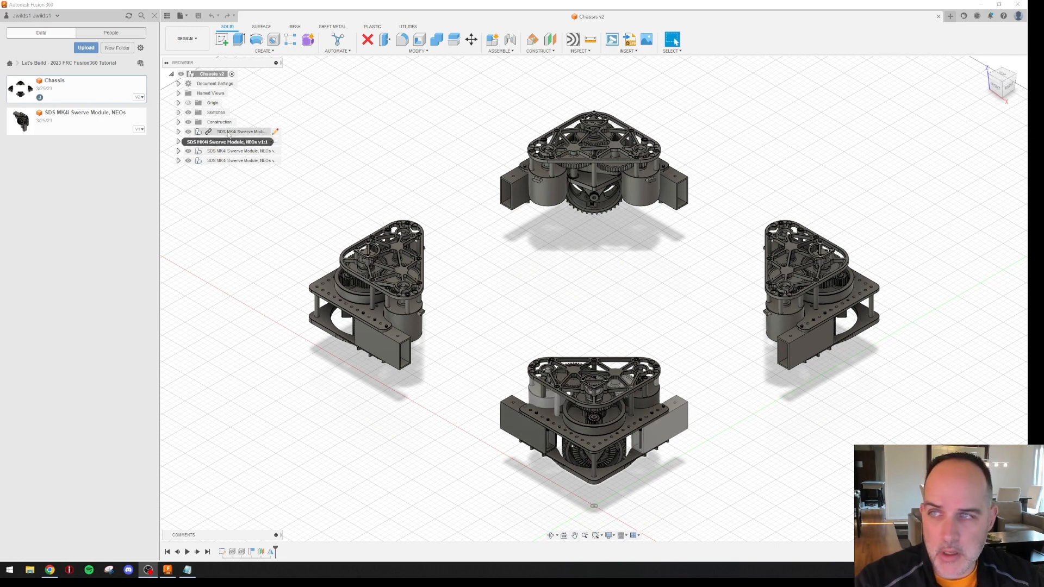
# Open the source design of the linked SDS MK4i Swerve Module, NEOs from the project files
pyautogui.scroll(4, 515, 425)
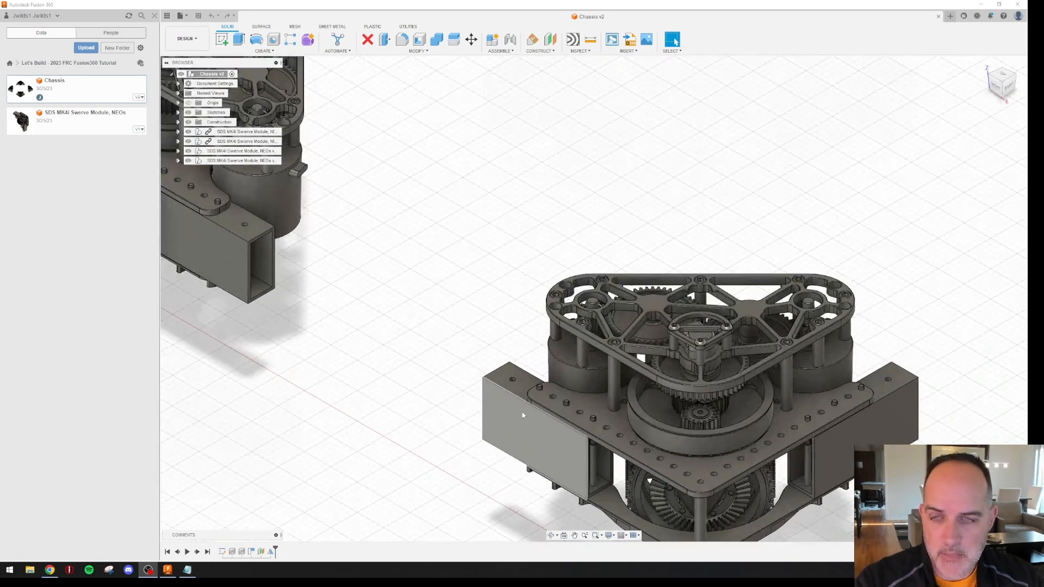
pyautogui.moveTo(522, 415); pyautogui.dragTo(521, 278, button='middle')
pyautogui.scroll(2, 520, 277)
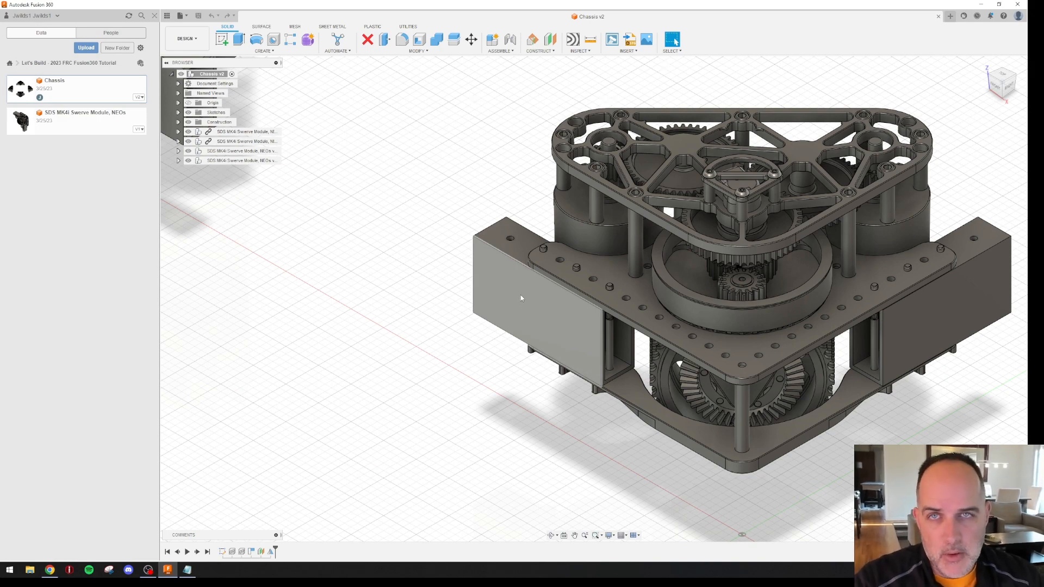
pyautogui.scroll(-5, 536, 303)
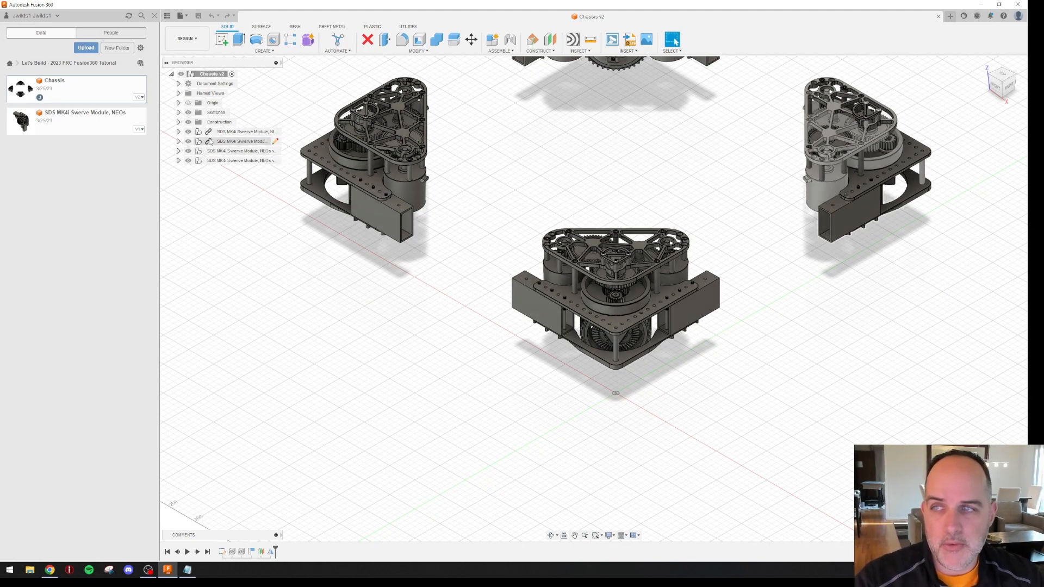
pyautogui.click(224, 142)
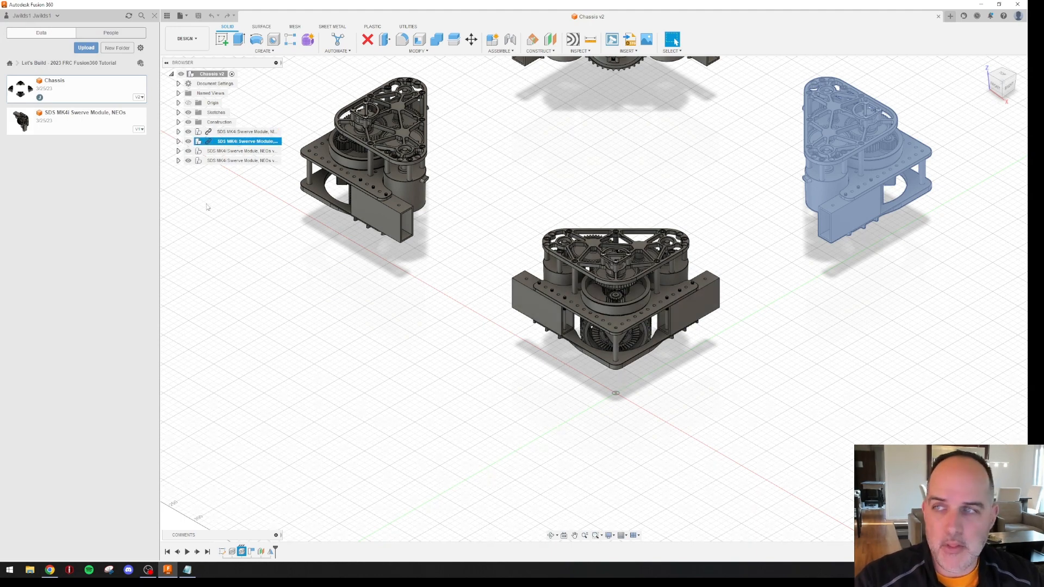
pyautogui.click(113, 124)
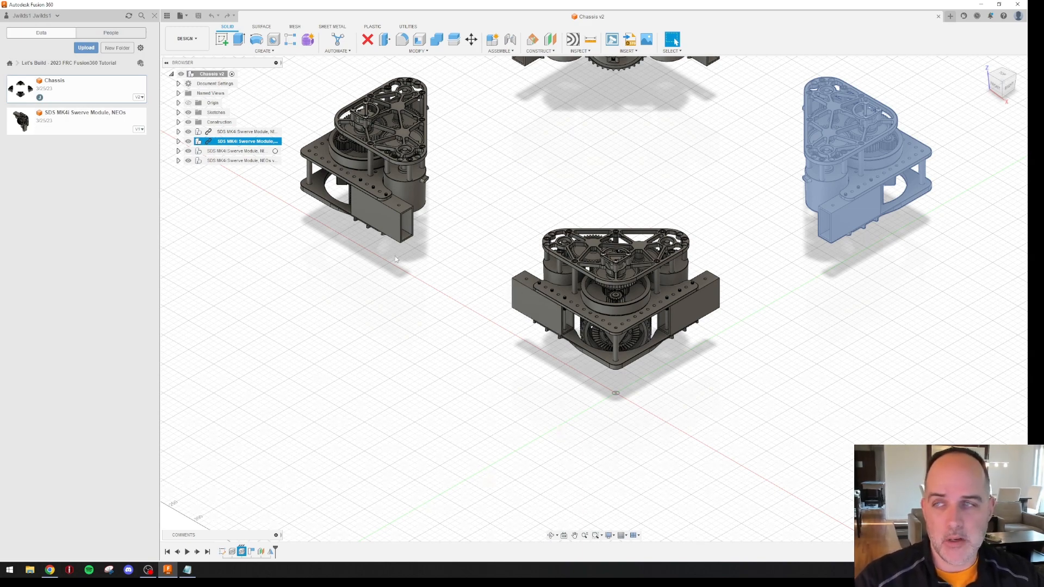
pyautogui.doubleClick(93, 128)
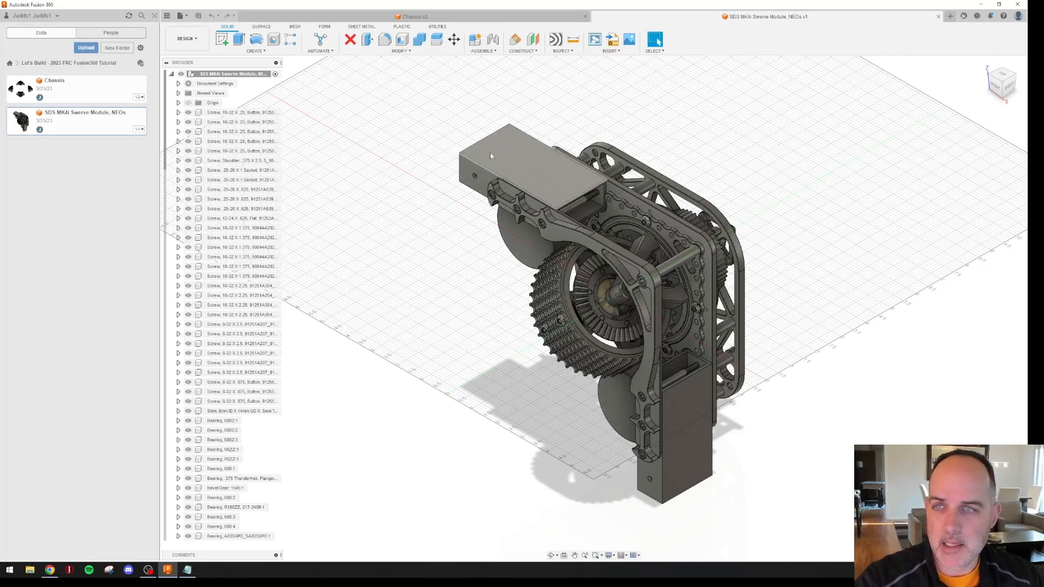
# Locate the upper frame tube of the swerve module in the component tree and delete its Frame Representation:1 component
pyautogui.click(513, 151)
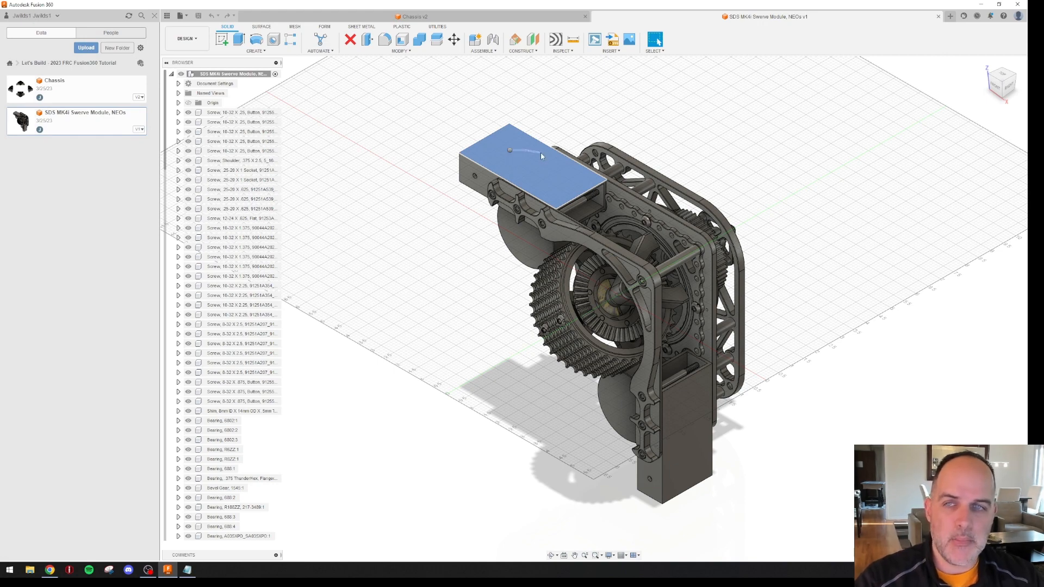
pyautogui.rightClick(510, 151)
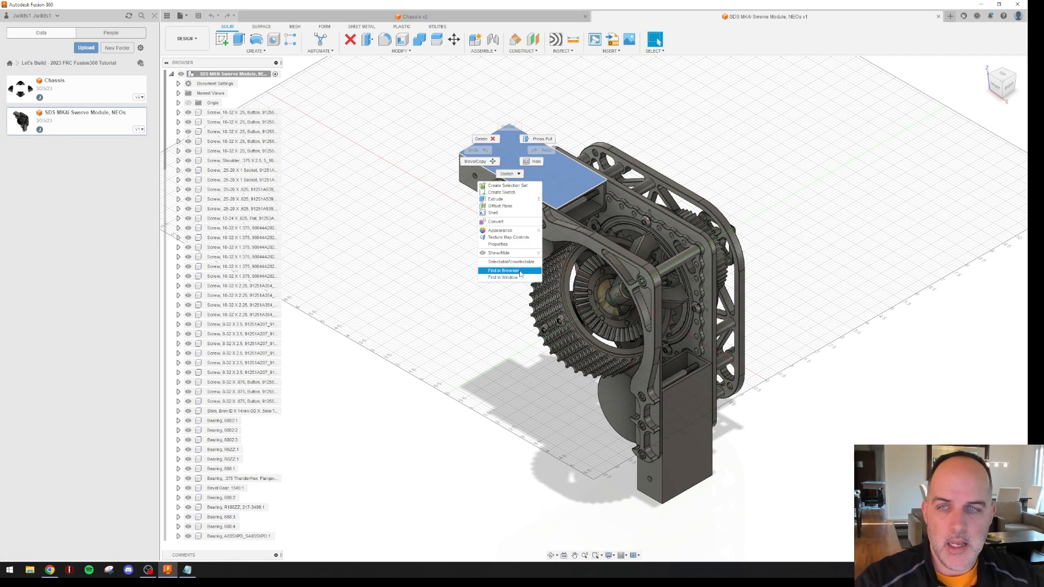
pyautogui.click(503, 271)
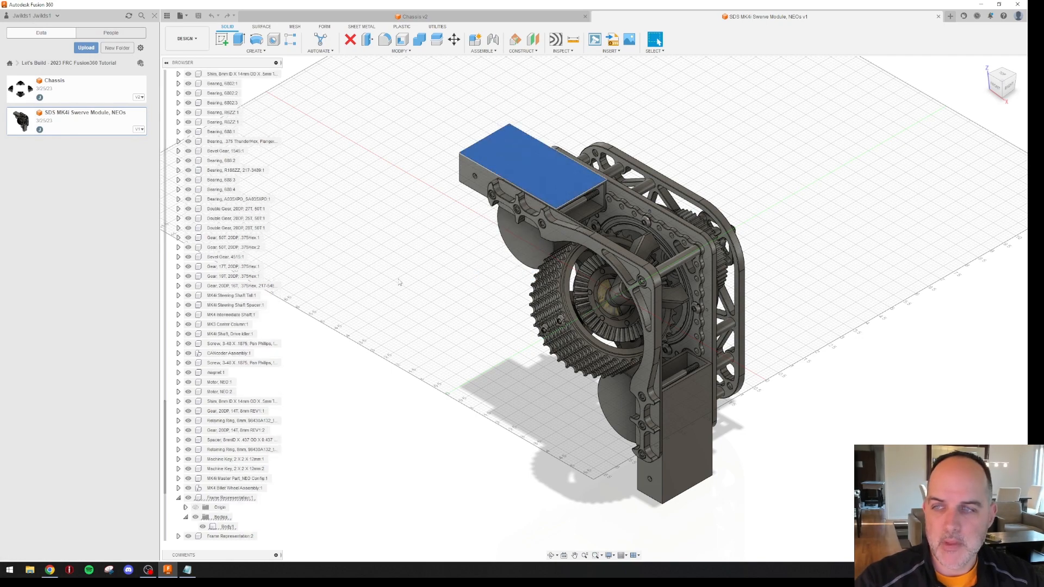
pyautogui.click(228, 500)
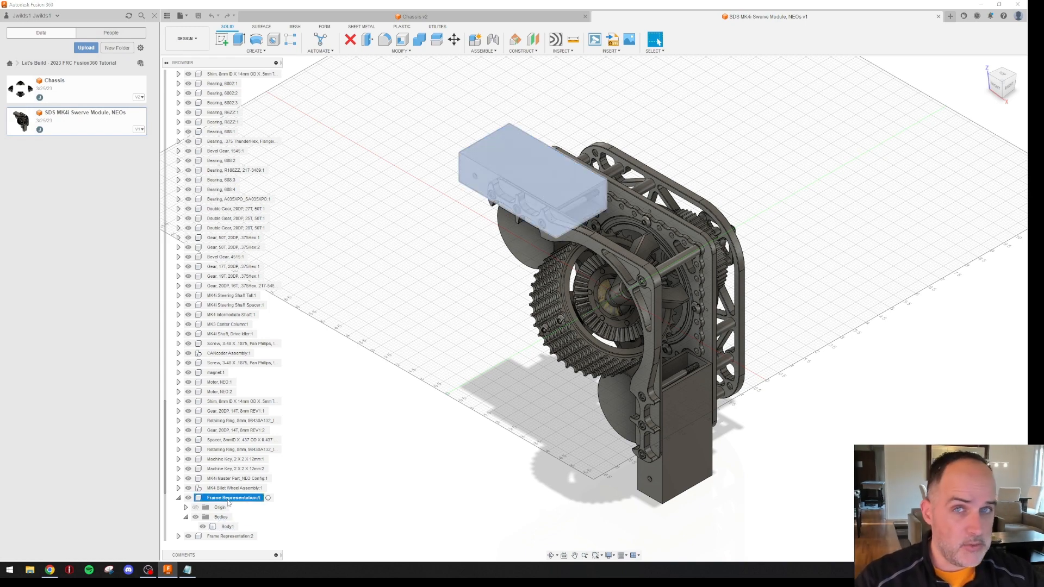
pyautogui.rightClick(228, 502)
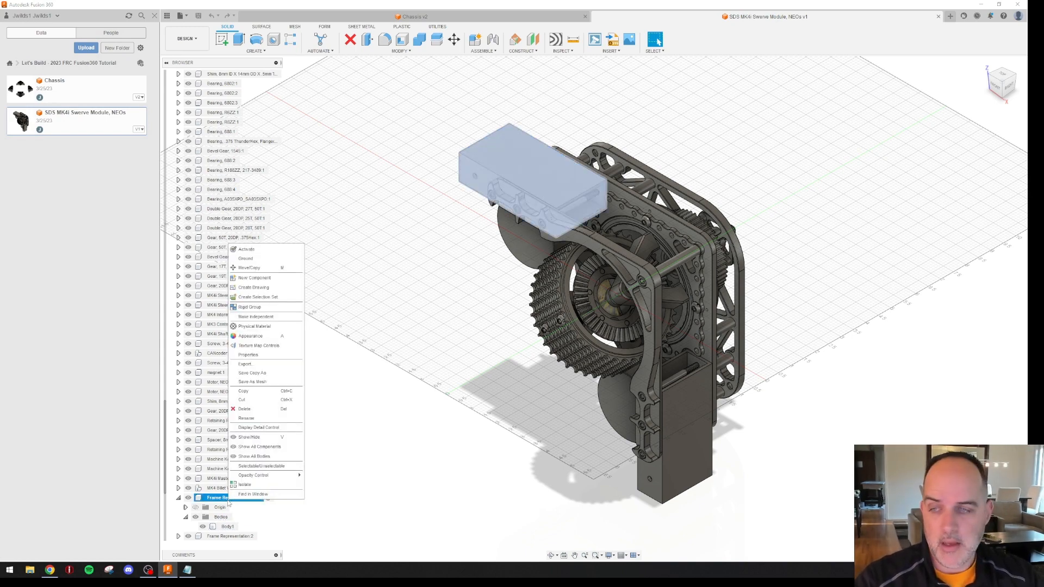
pyautogui.click(255, 410)
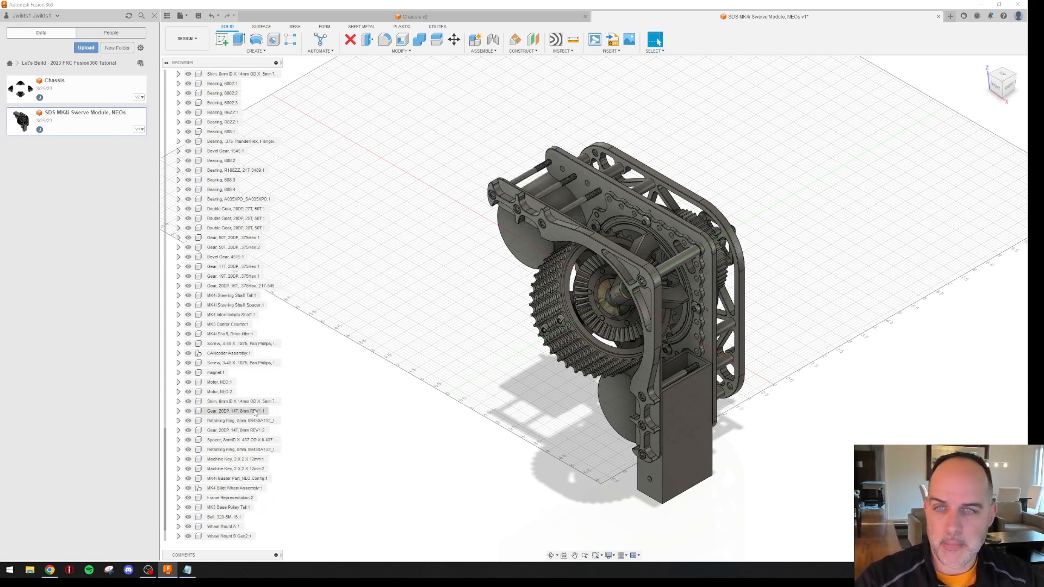
# Locate the remaining lower frame tube in the component tree and delete its Frame Representation:2 component
pyautogui.click(685, 483)
pyautogui.rightClick(685, 485)
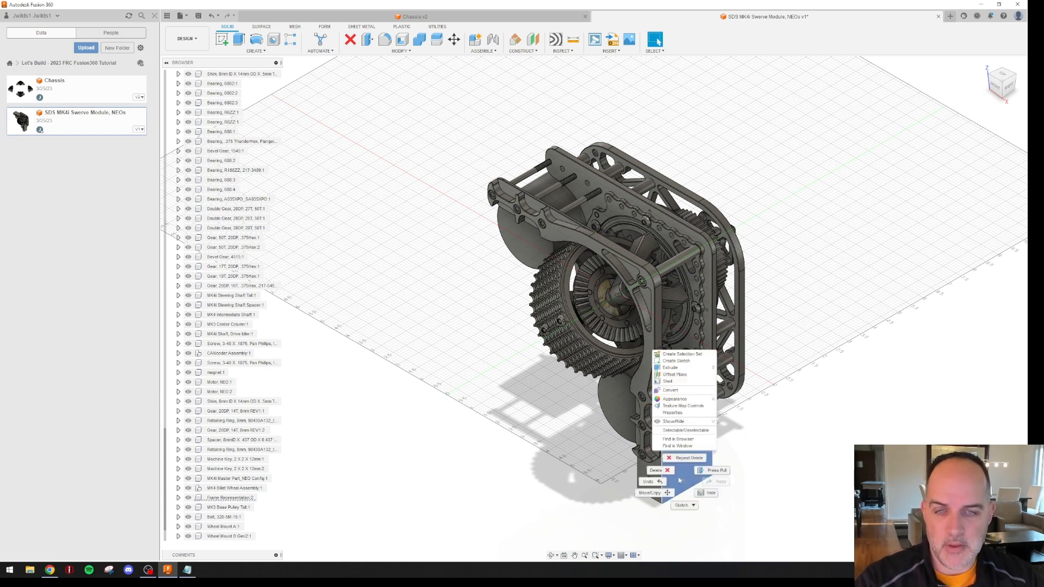
pyautogui.click(686, 439)
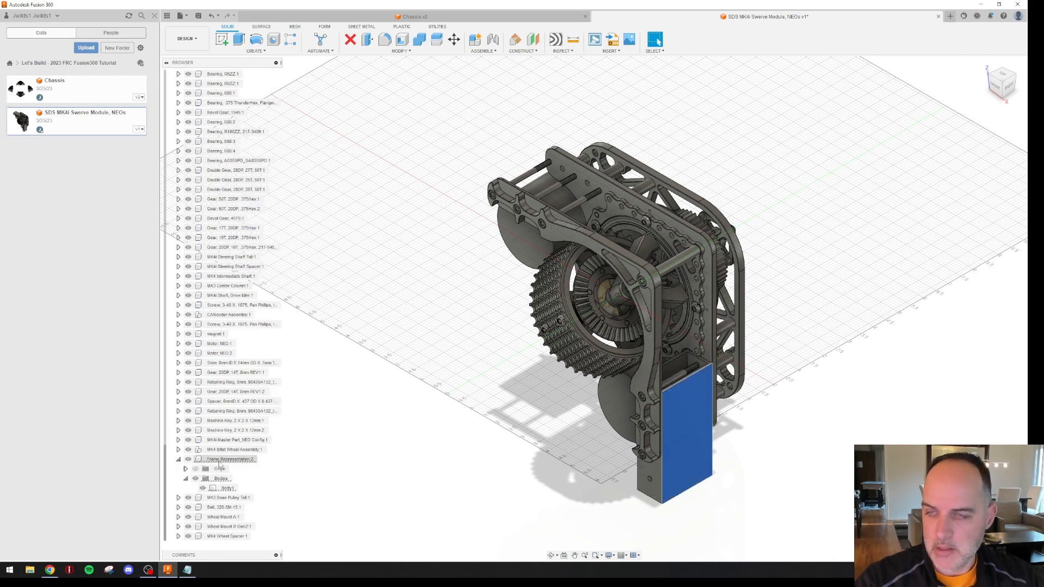
pyautogui.click(220, 461)
pyautogui.rightClick(219, 463)
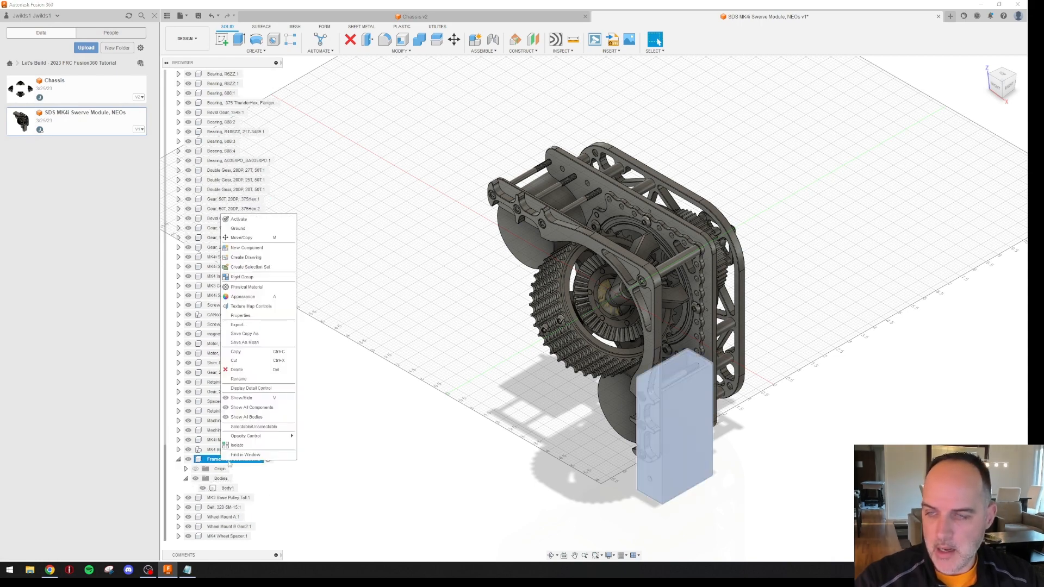
pyautogui.click(257, 375)
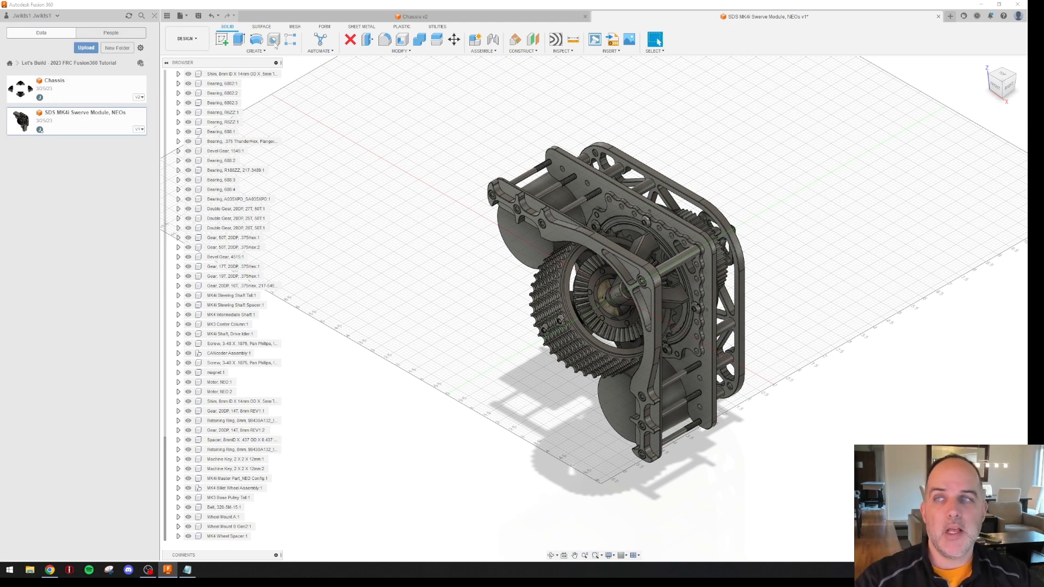
# Save the swerve module with the version description "User Saved" and return to the Chassis design
pyautogui.click(199, 17)
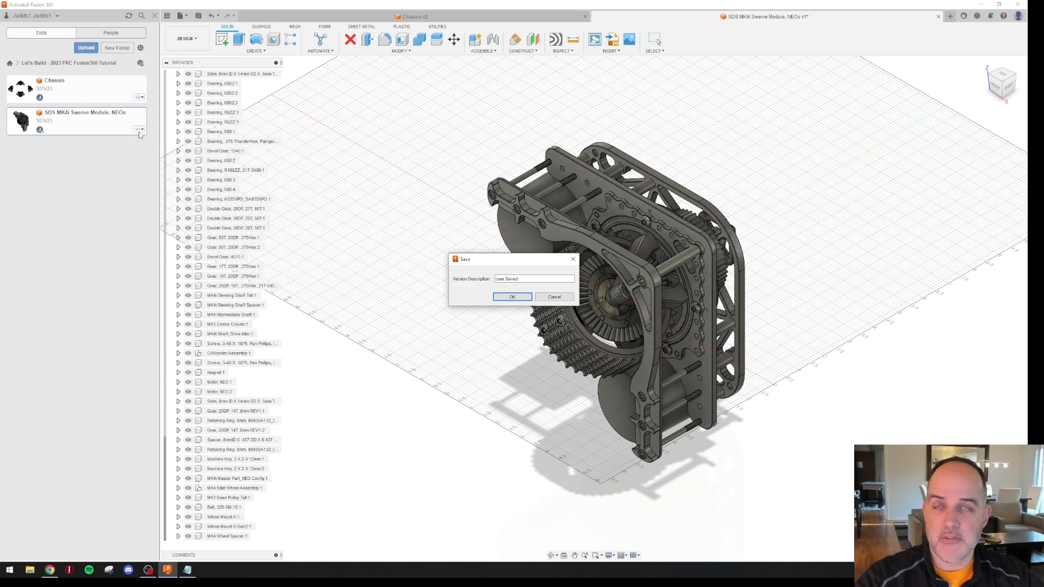
pyautogui.click(512, 297)
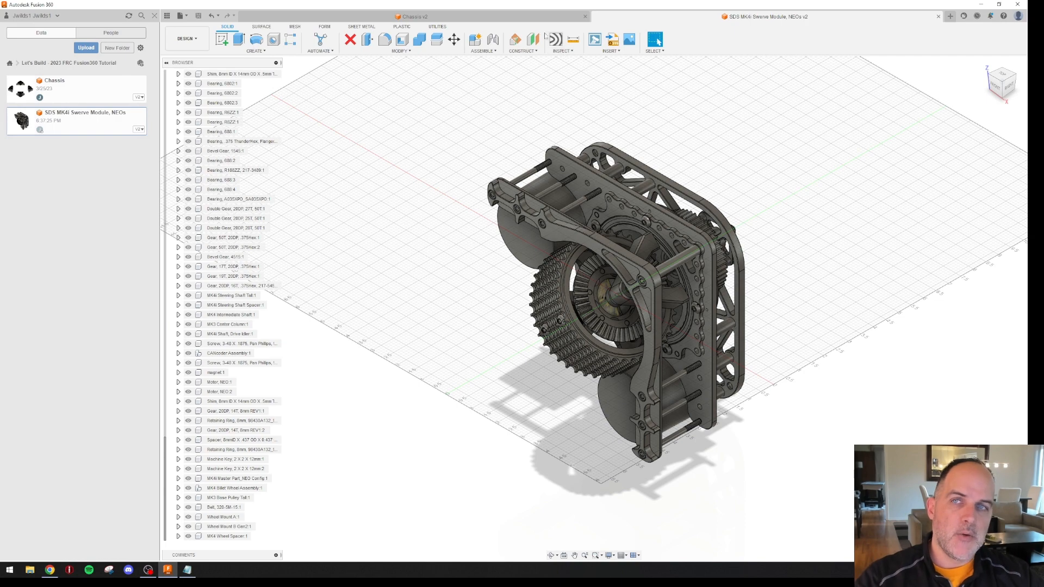
pyautogui.click(545, 16)
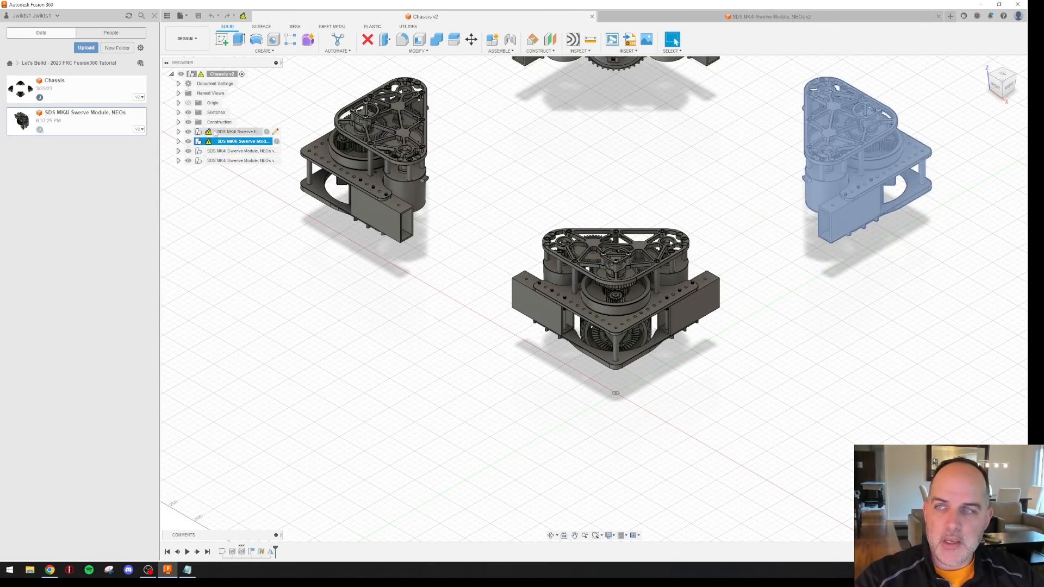
# Update the linked swerve modules in the Chassis assembly to the latest version
pyautogui.moveTo(212, 134)
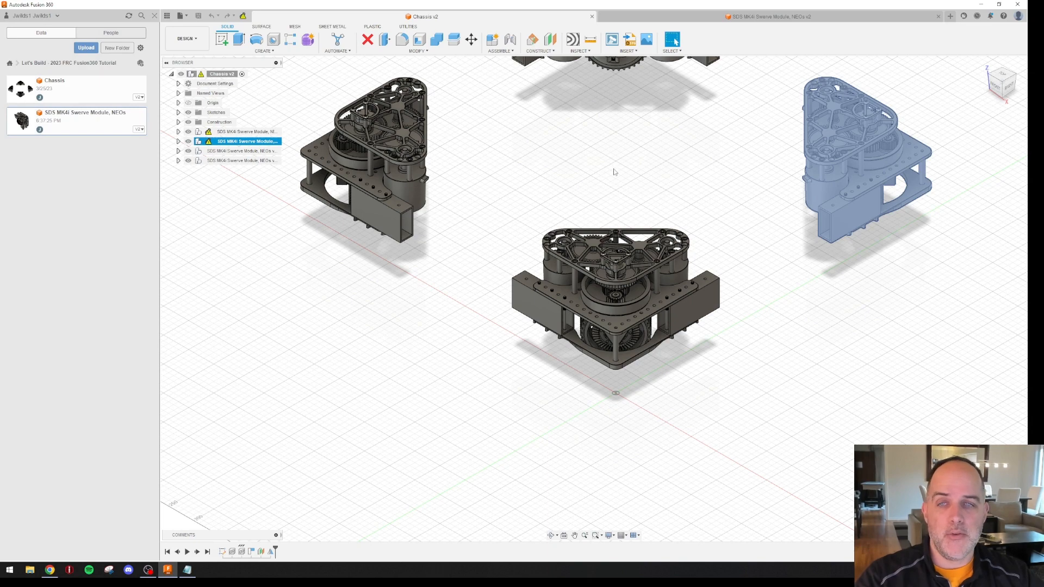
pyautogui.moveTo(623, 164); pyautogui.dragTo(623, 269, button='middle')
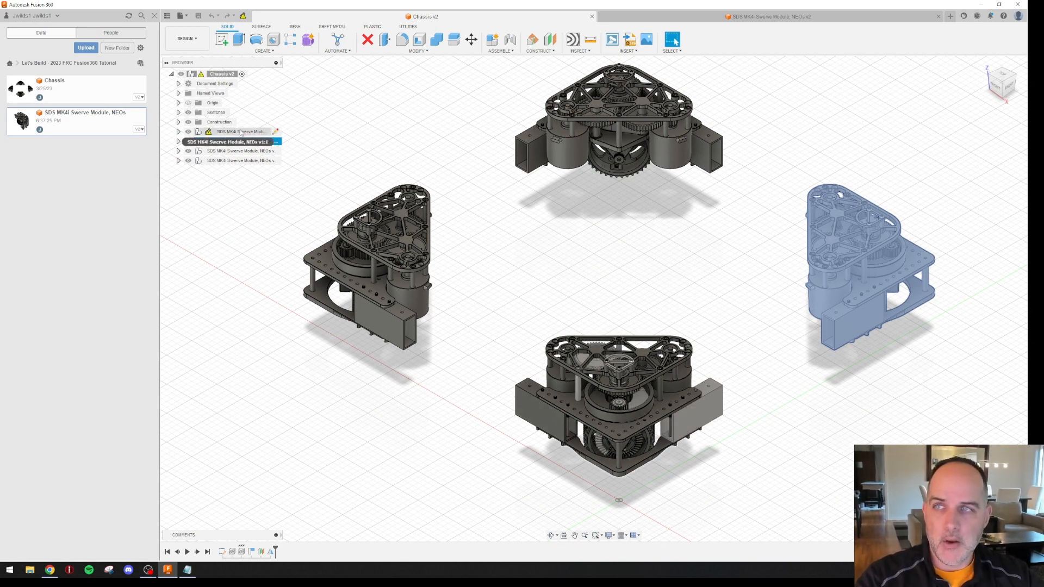
pyautogui.click(256, 142)
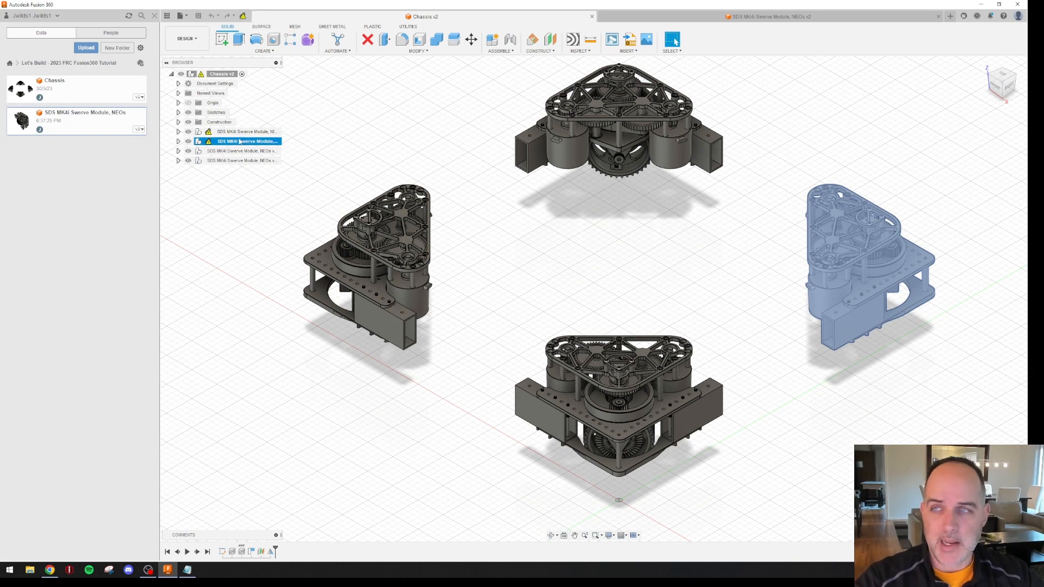
pyautogui.rightClick(253, 142)
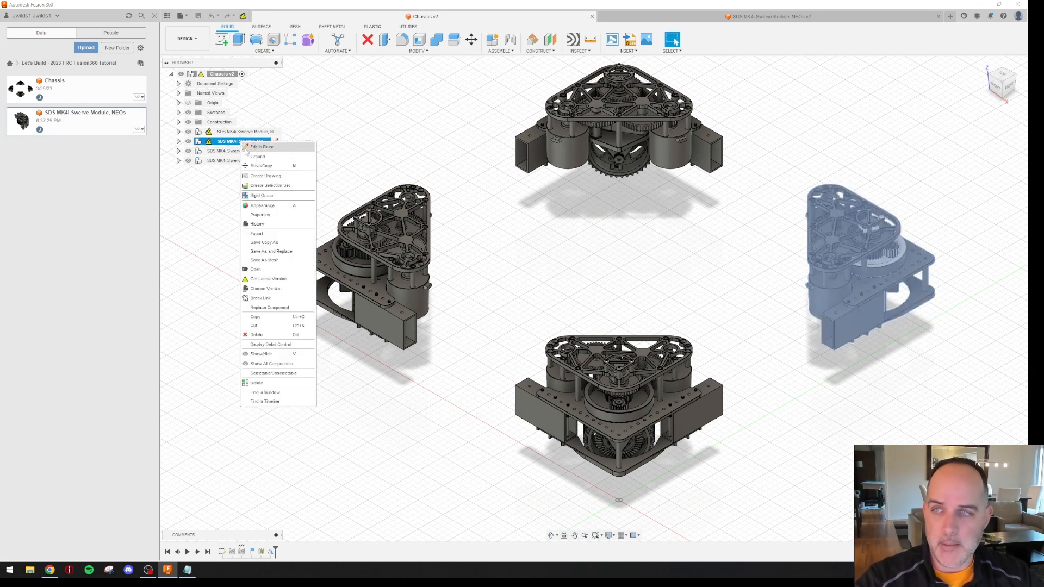
pyautogui.click(277, 280)
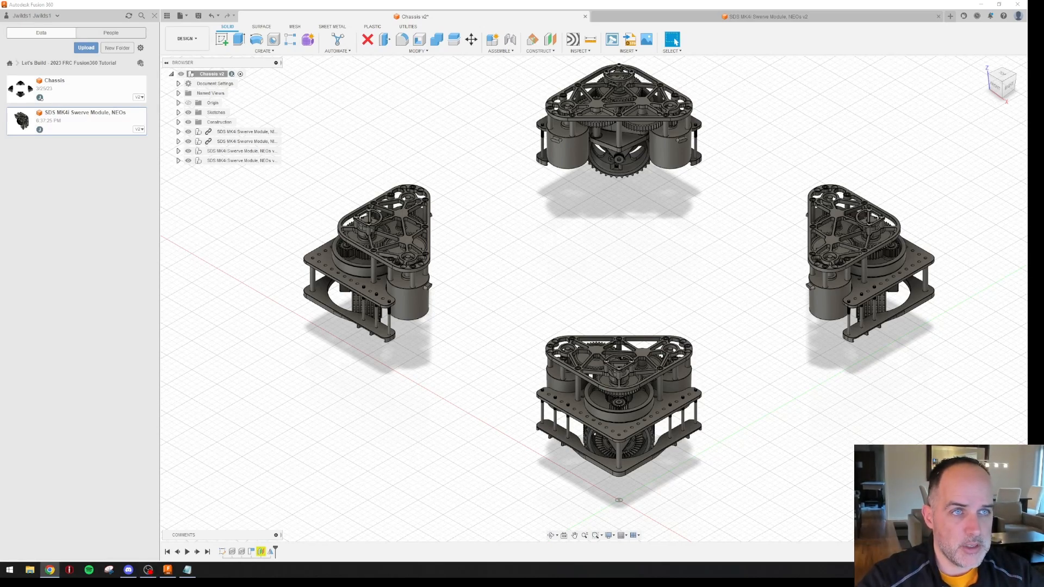
# Switch to Chrome to review WestCoast Products' Aluminum Tubing options, and return to Fusion 360
pyautogui.click(50, 570)
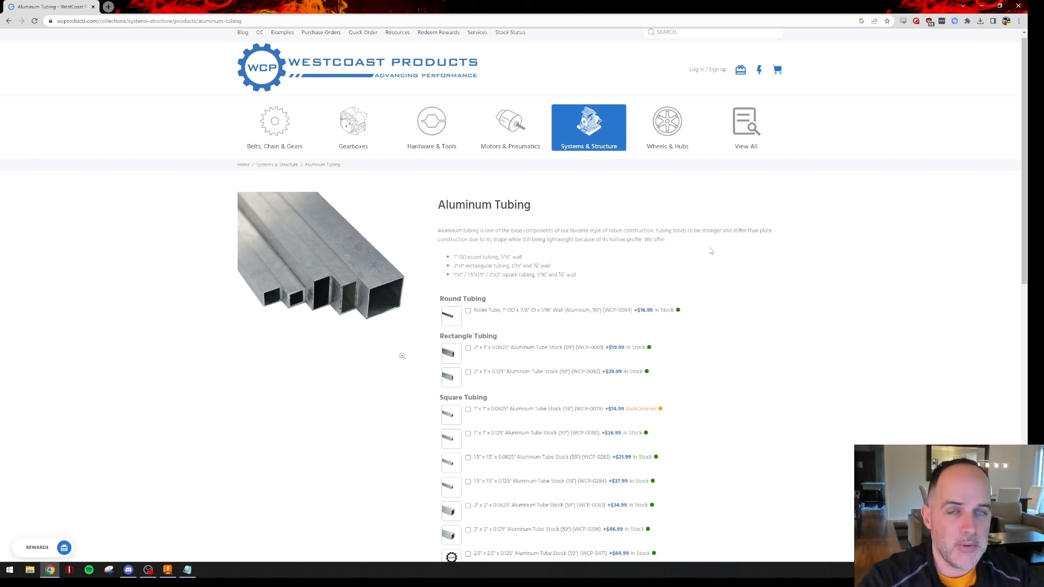
pyautogui.moveTo(330, 277)
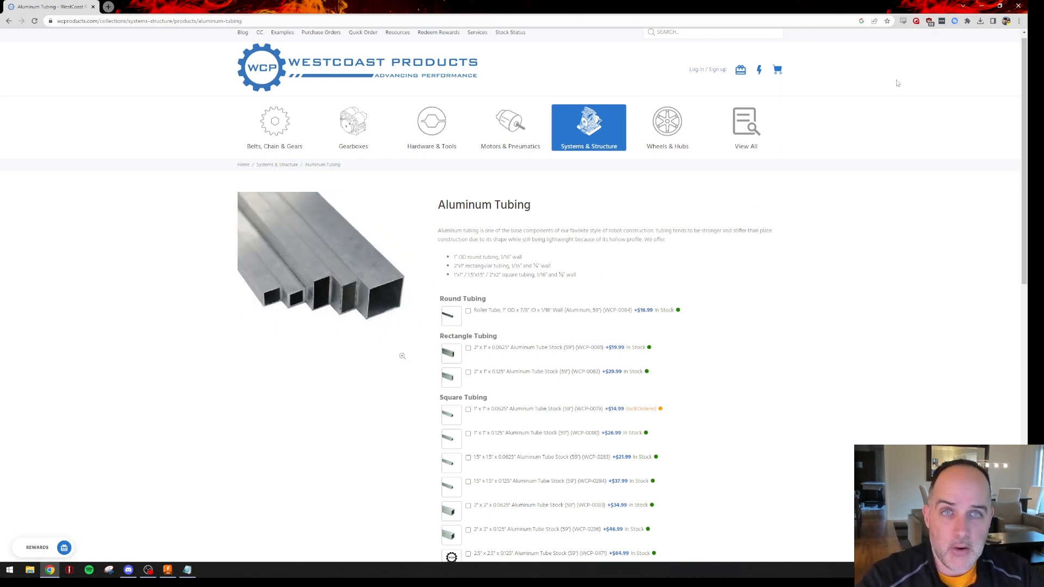
pyautogui.click(981, 6)
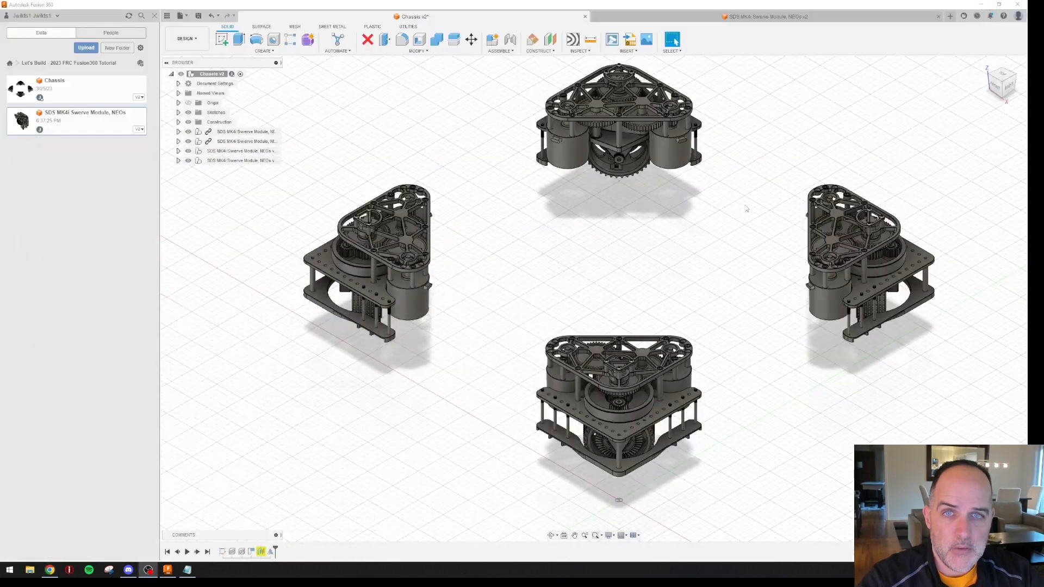
# Upload WCP-0082.step from Downloads into the "Let's Build - 2023 FRC Fusion360 Tutorial" project and dismiss the job status
pyautogui.click(89, 50)
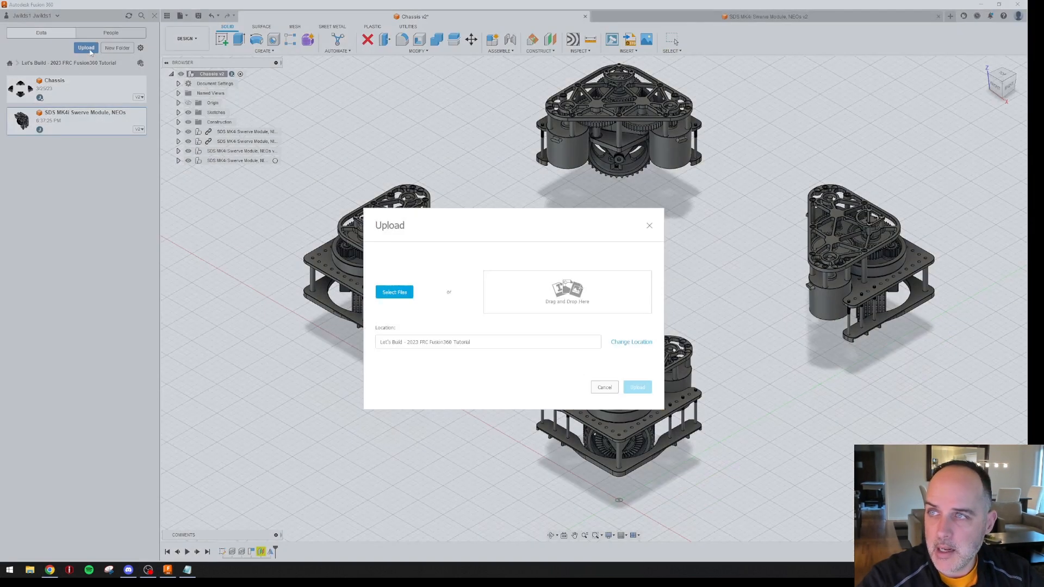
pyautogui.click(394, 292)
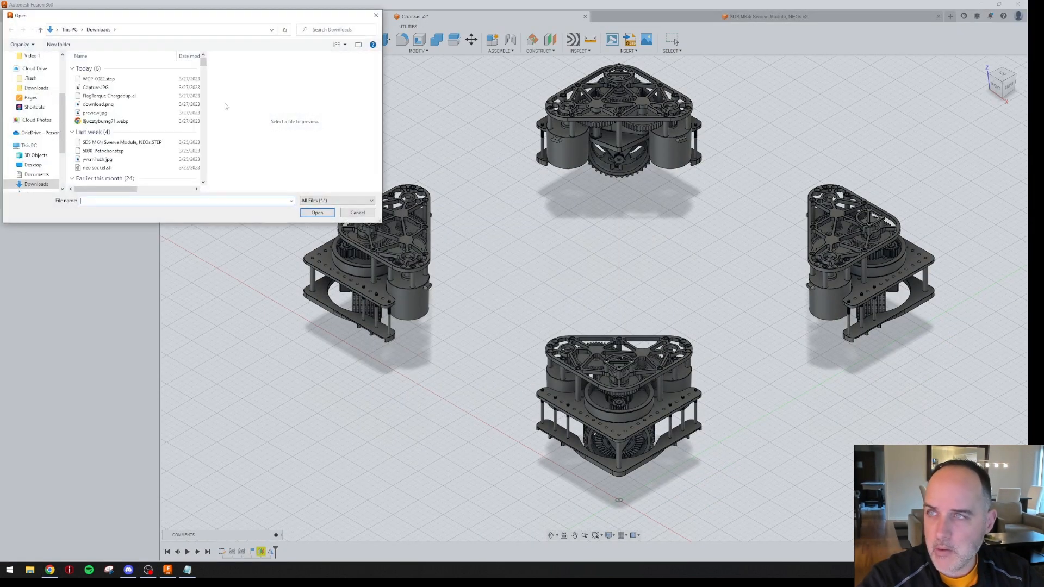
pyautogui.click(99, 78)
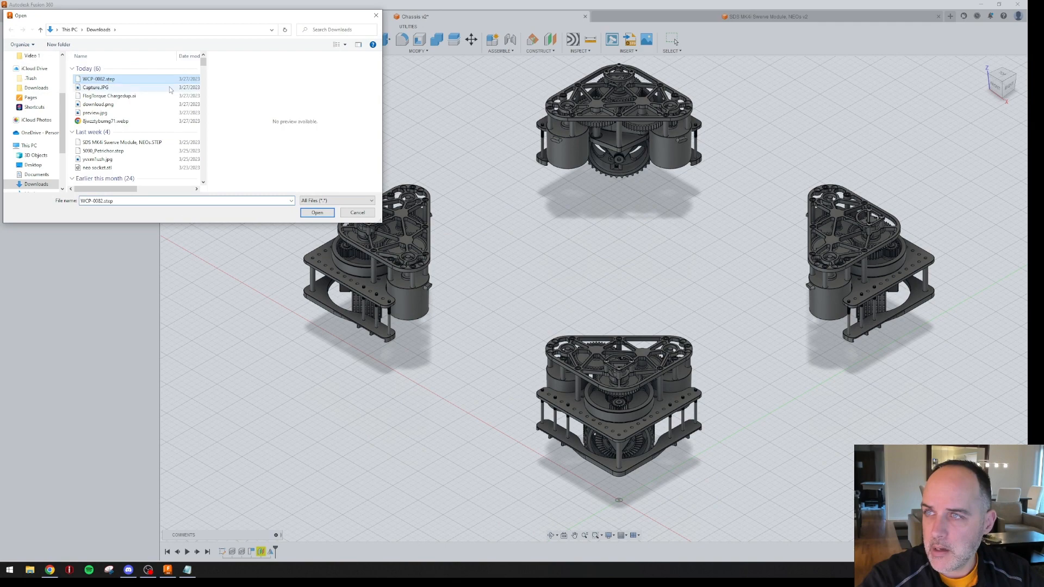
pyautogui.click(317, 213)
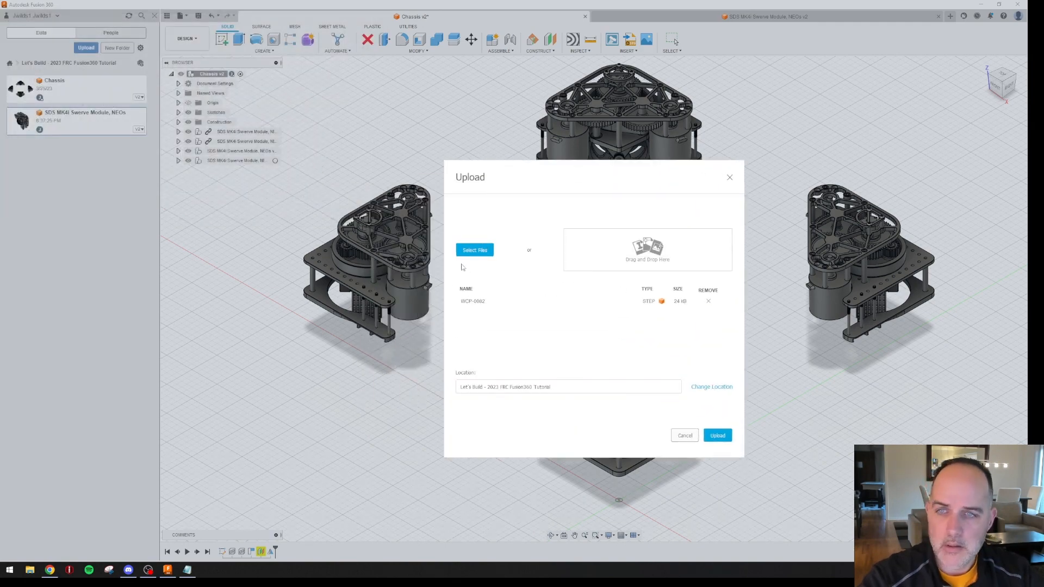
pyautogui.click(723, 440)
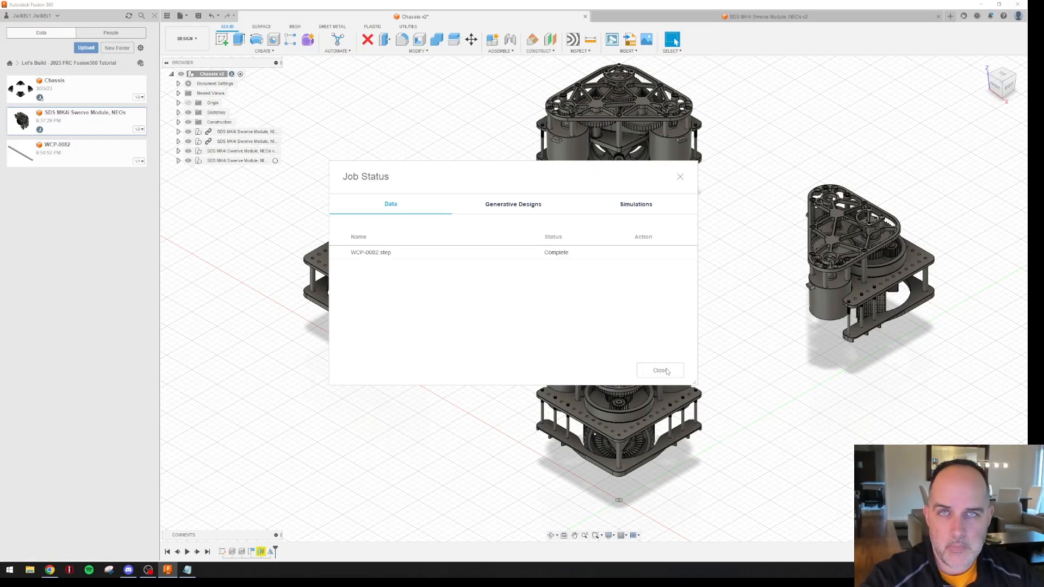
pyautogui.click(668, 371)
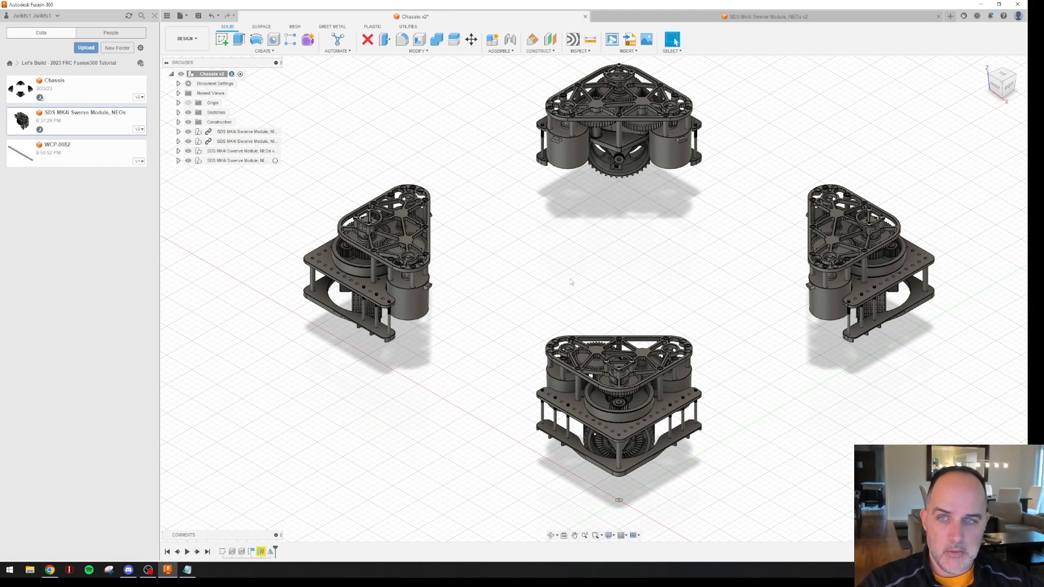
# Examine the bolts and holes in the front swerve module's mounting plate where the frame tube attaches
pyautogui.scroll(-2, 555, 413)
pyautogui.scroll(5, 553, 396)
pyautogui.scroll(5, 553, 395)
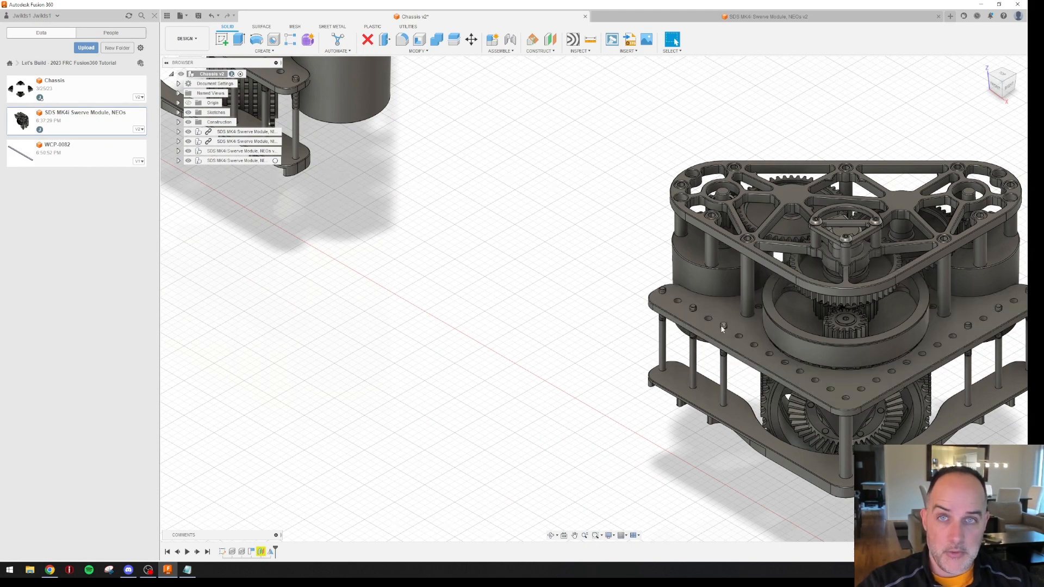
pyautogui.scroll(4, 729, 331)
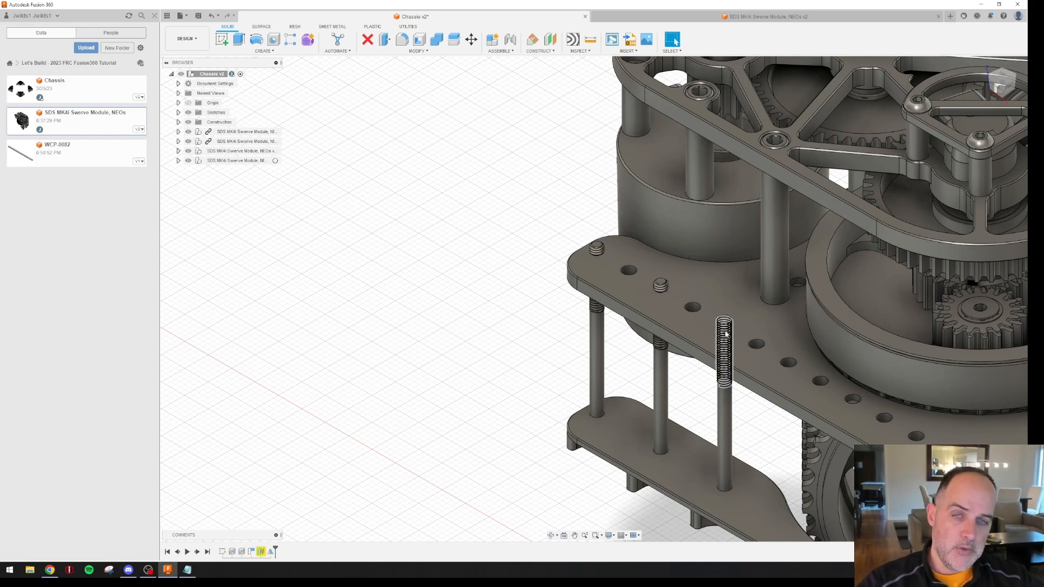
# Start the Measure tool in the Chassis assembly with snap points shown and inches as the secondary unit
pyautogui.scroll(-7, 501, 236)
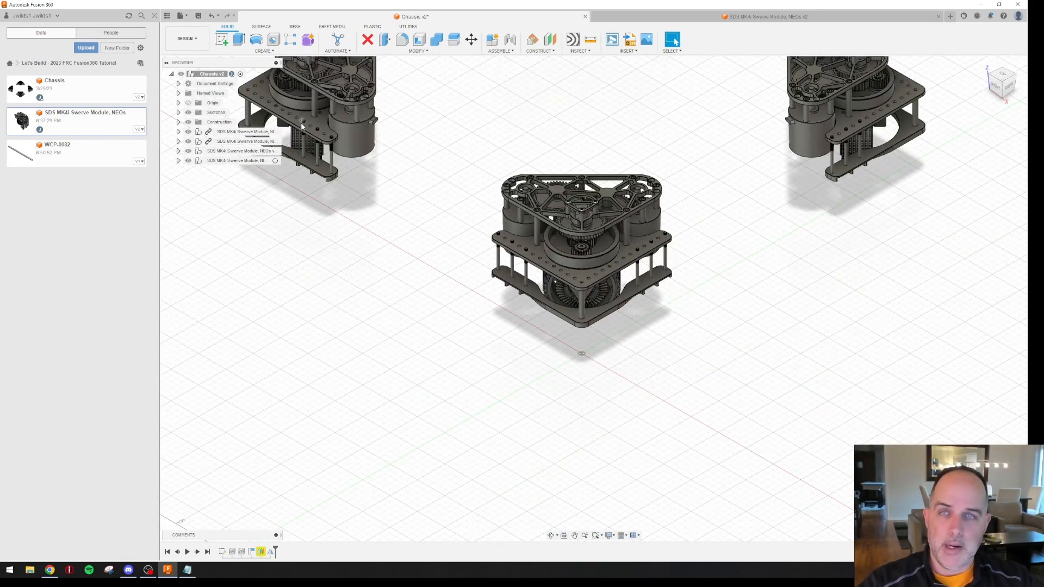
pyautogui.click(590, 39)
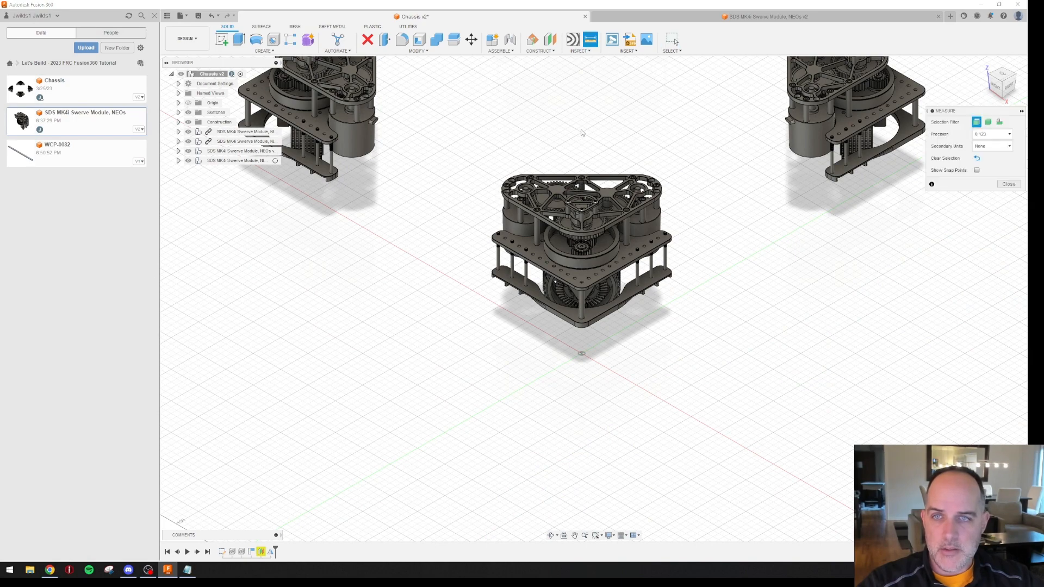
pyautogui.scroll(10, 571, 239)
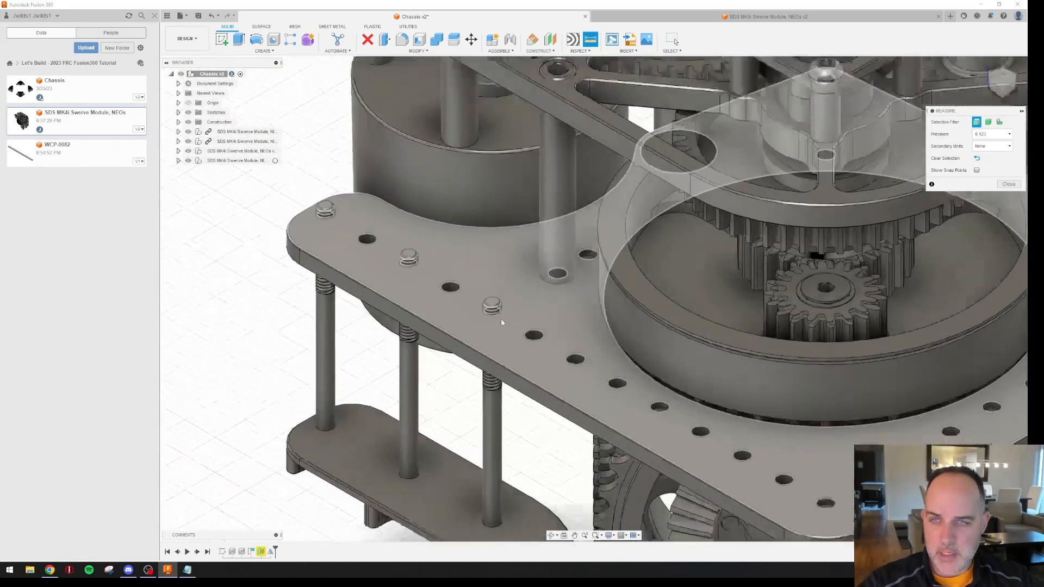
pyautogui.scroll(6, 501, 322)
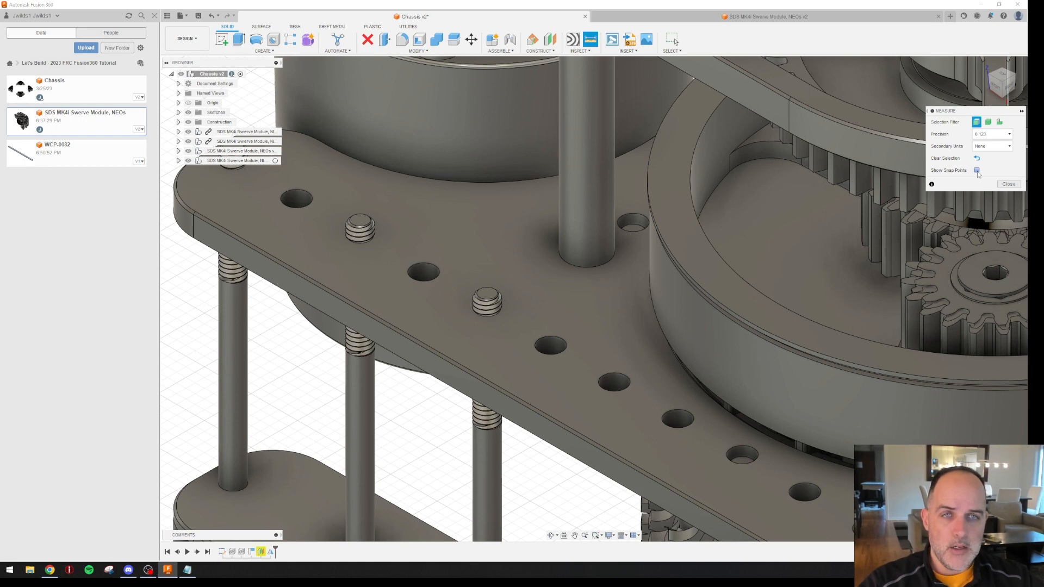
pyautogui.click(976, 171)
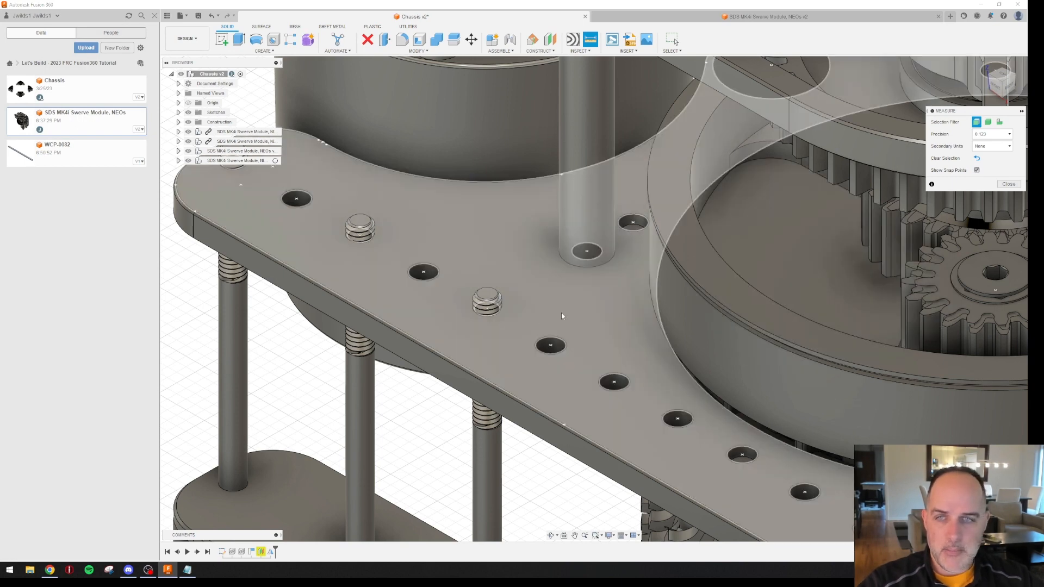
pyautogui.click(992, 146)
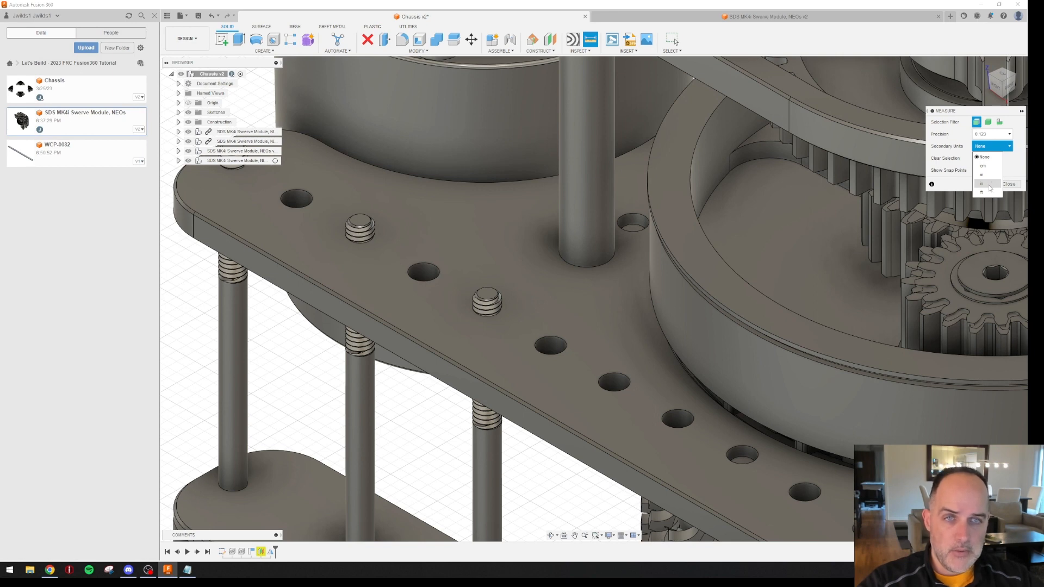
pyautogui.click(989, 185)
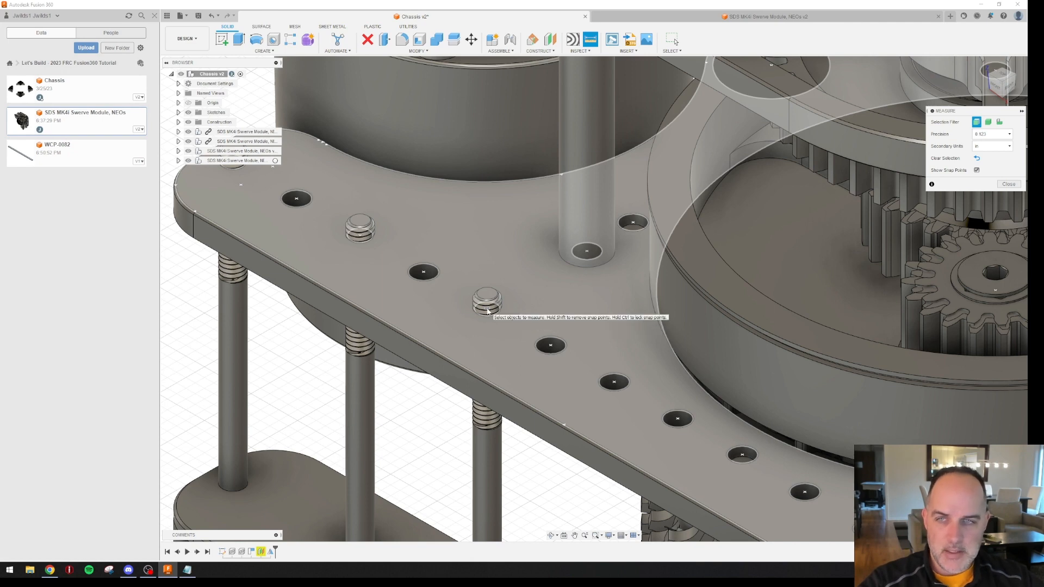
# Measure the distance between the innermost mounting bolts of the front and left swerve modules' upper plates, and close the measurement
pyautogui.click(487, 312)
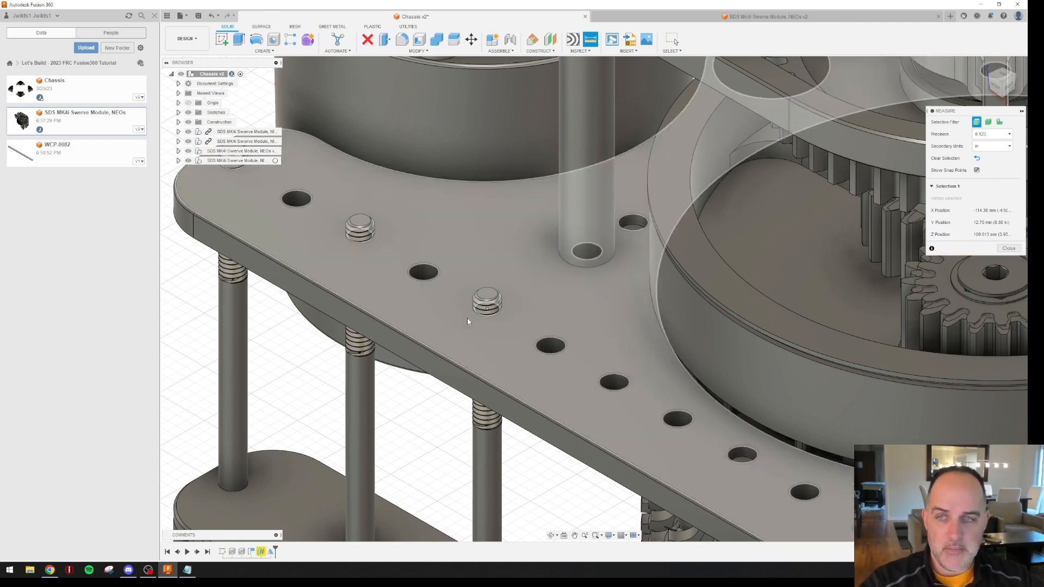
pyautogui.scroll(-10, 472, 317)
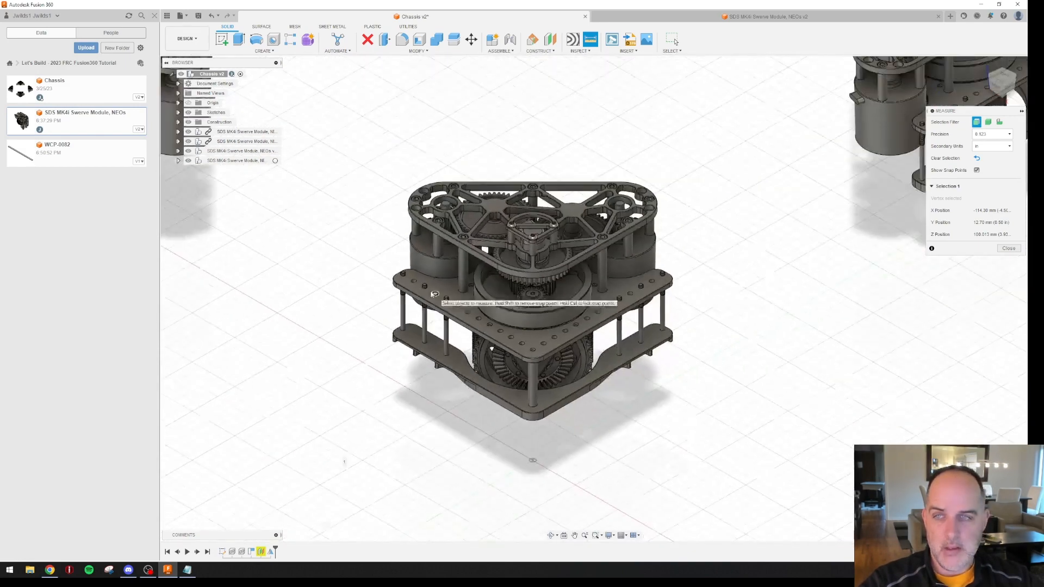
pyautogui.moveTo(327, 225); pyautogui.dragTo(688, 418, button='middle')
pyautogui.scroll(8, 468, 300)
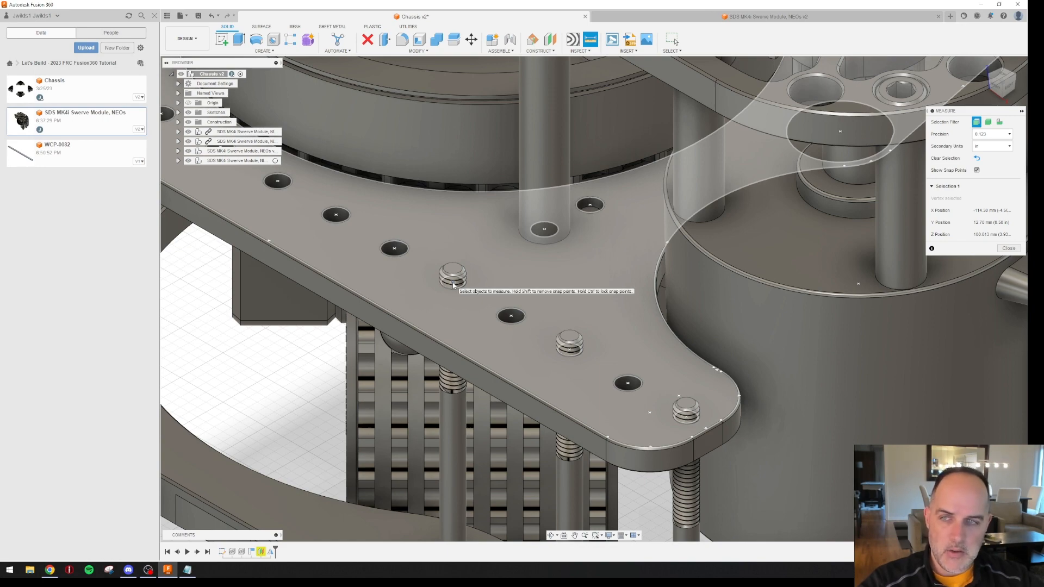
pyautogui.click(454, 284)
pyautogui.scroll(-1, 668, 327)
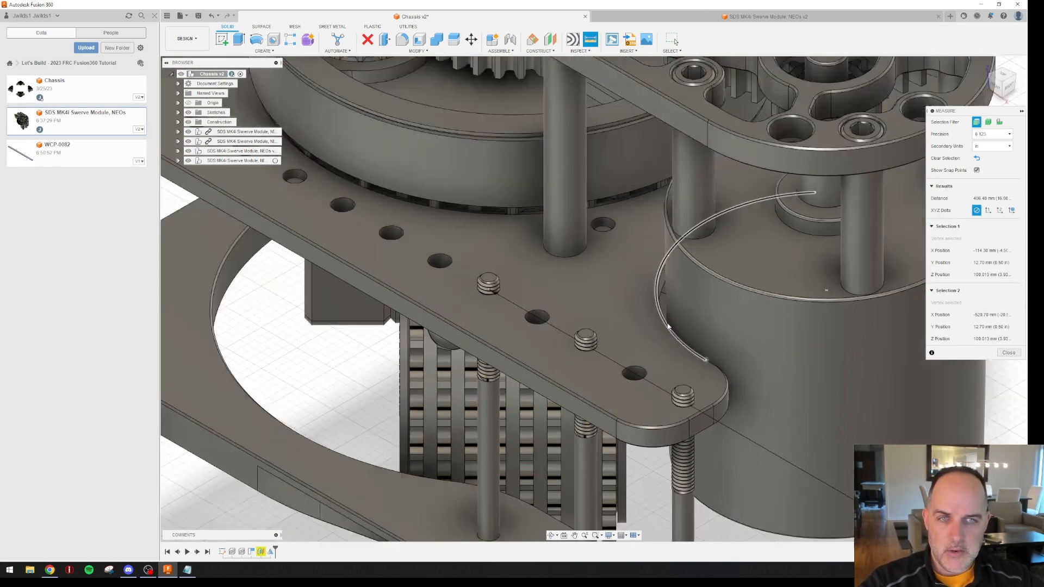
pyautogui.scroll(-3, 668, 326)
pyautogui.scroll(-2, 815, 408)
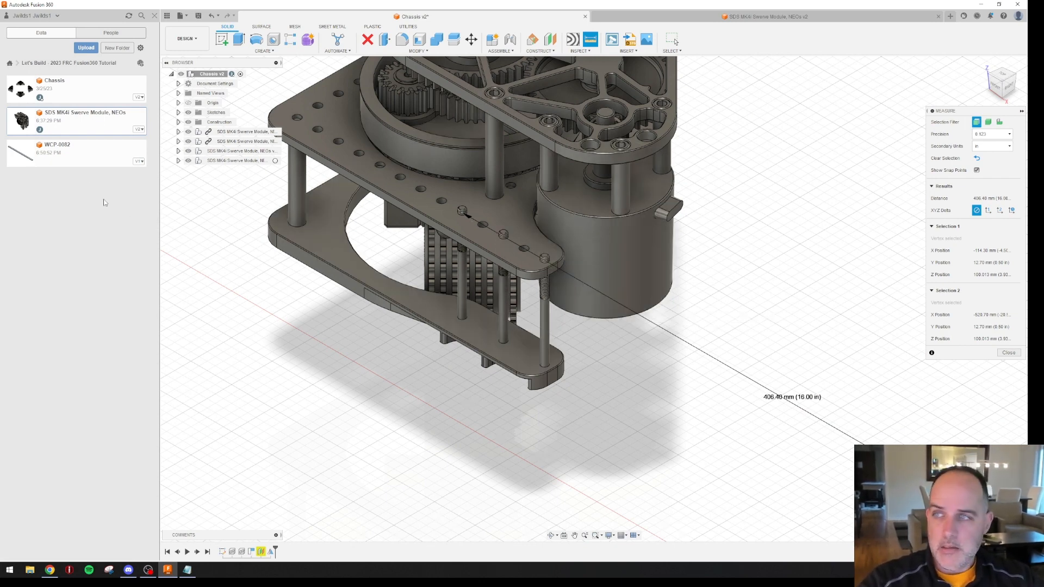
pyautogui.press('Escape')
# Open the WCP-0082 tube design and measure the length of the tube's long upper edge
pyautogui.doubleClick(72, 156)
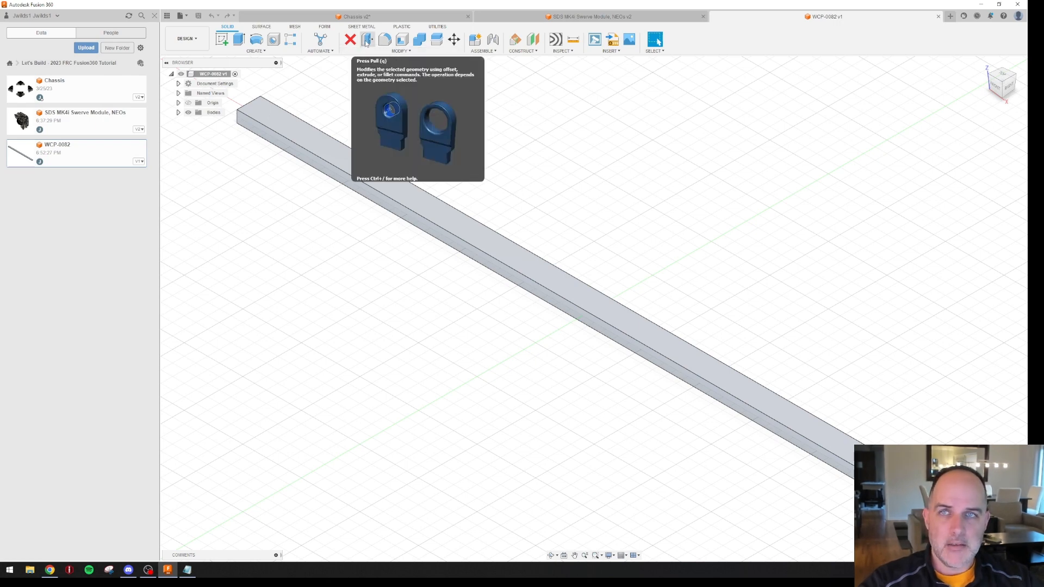
pyautogui.click(573, 39)
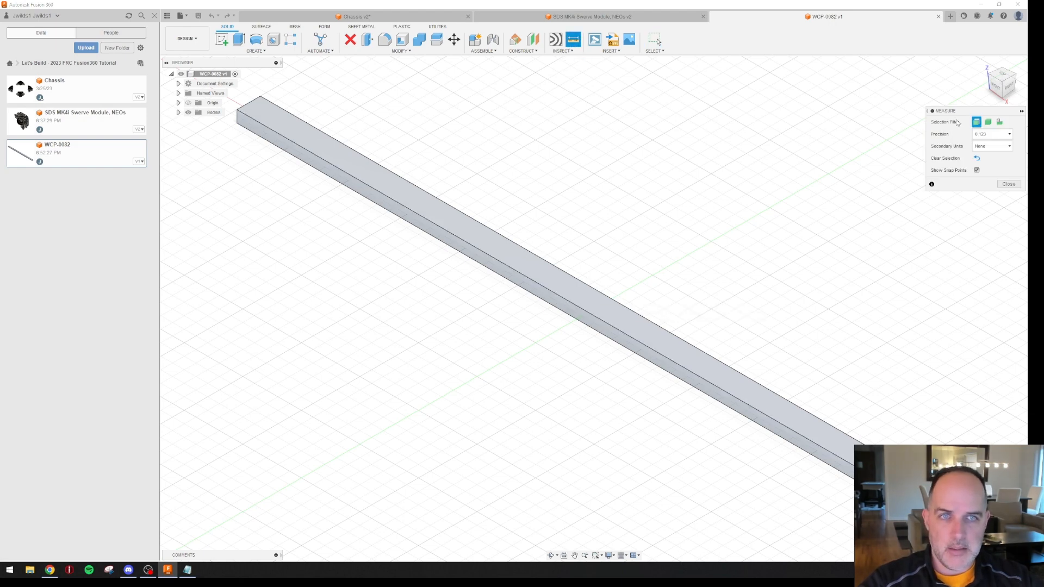
pyautogui.click(515, 273)
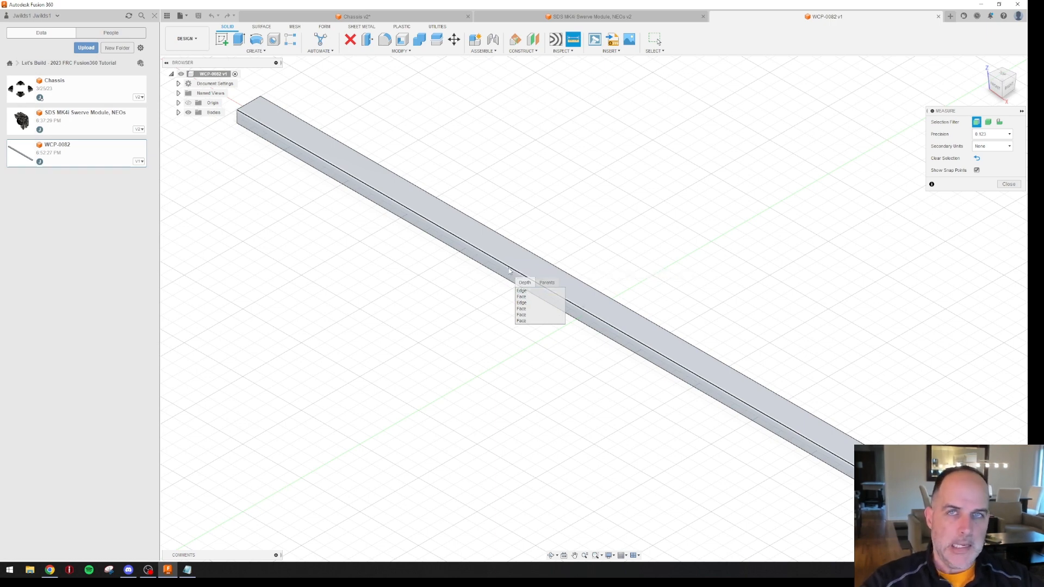
pyautogui.click(525, 291)
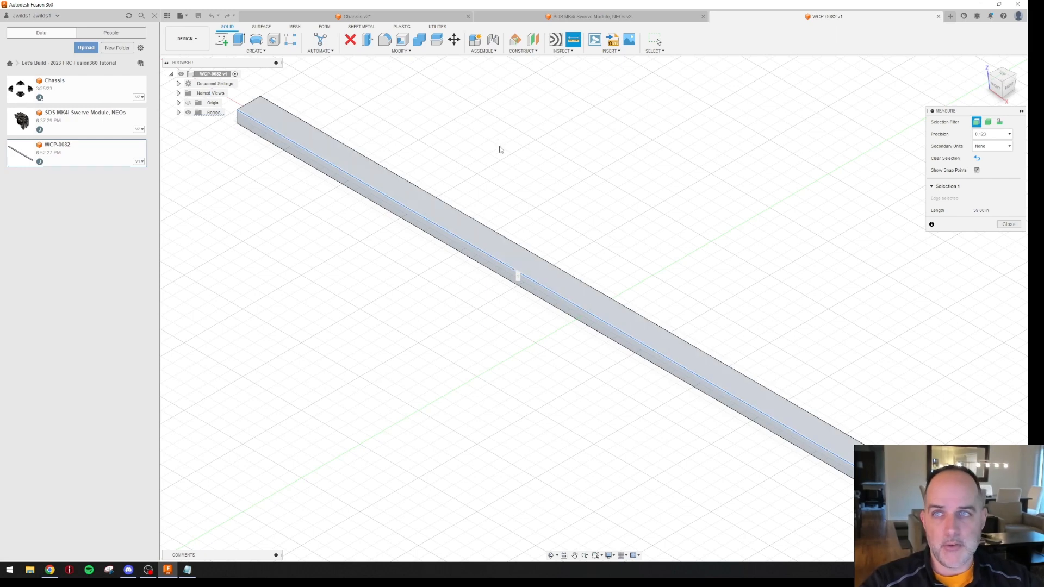
# Shorten the WCP-0082 tube by offsetting its open end face by -43 in with Press Pull
pyautogui.click(368, 41)
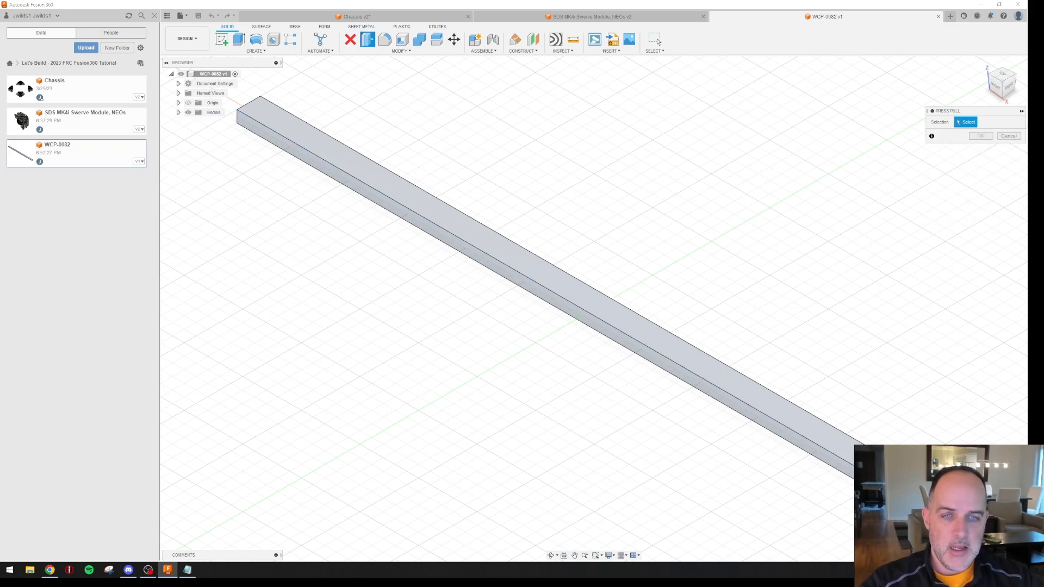
pyautogui.scroll(3, 924, 392)
pyautogui.scroll(3, 912, 385)
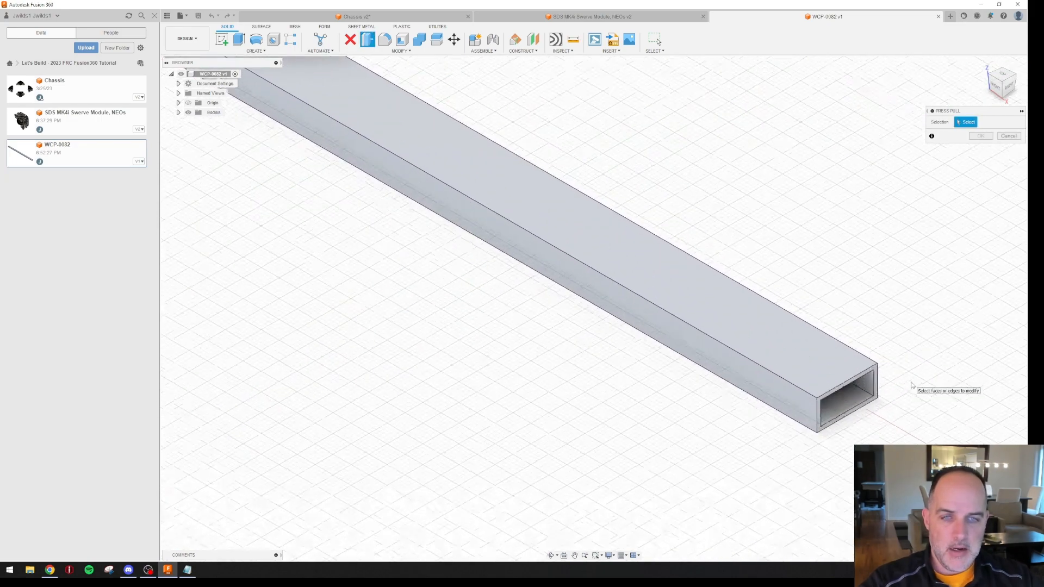
pyautogui.scroll(4, 912, 385)
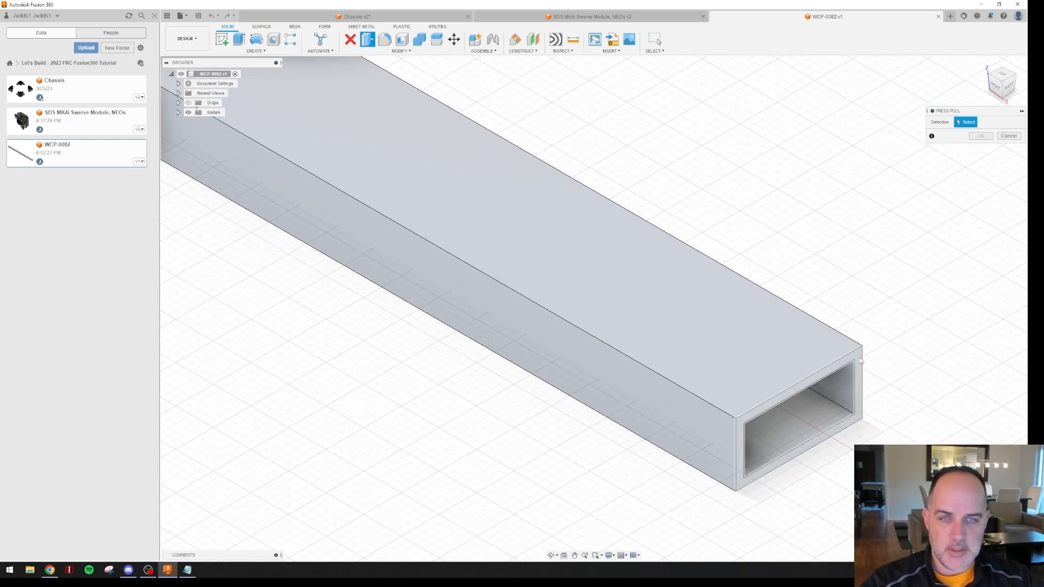
pyautogui.click(862, 361)
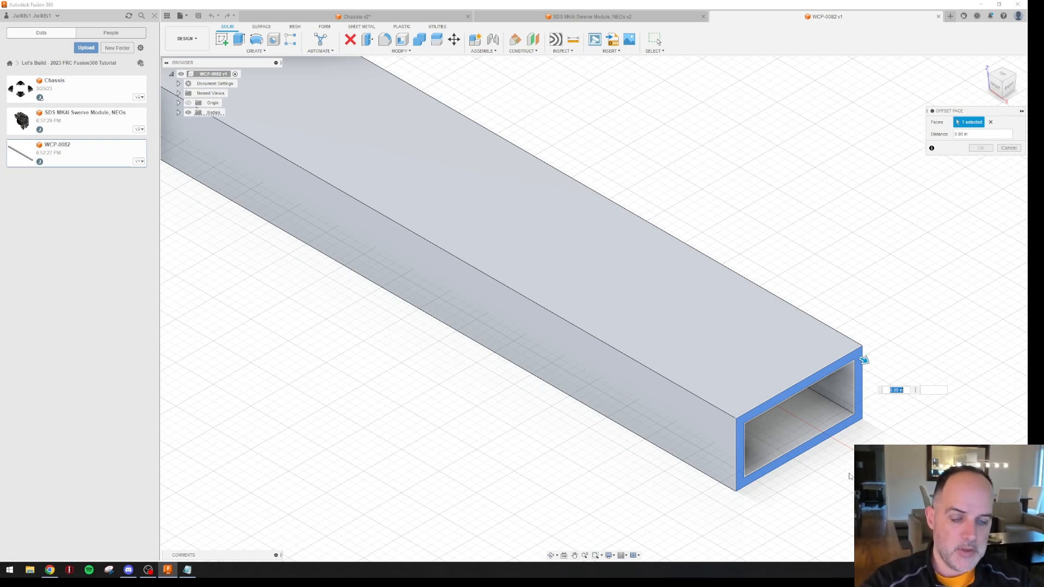
pyautogui.write('-43')
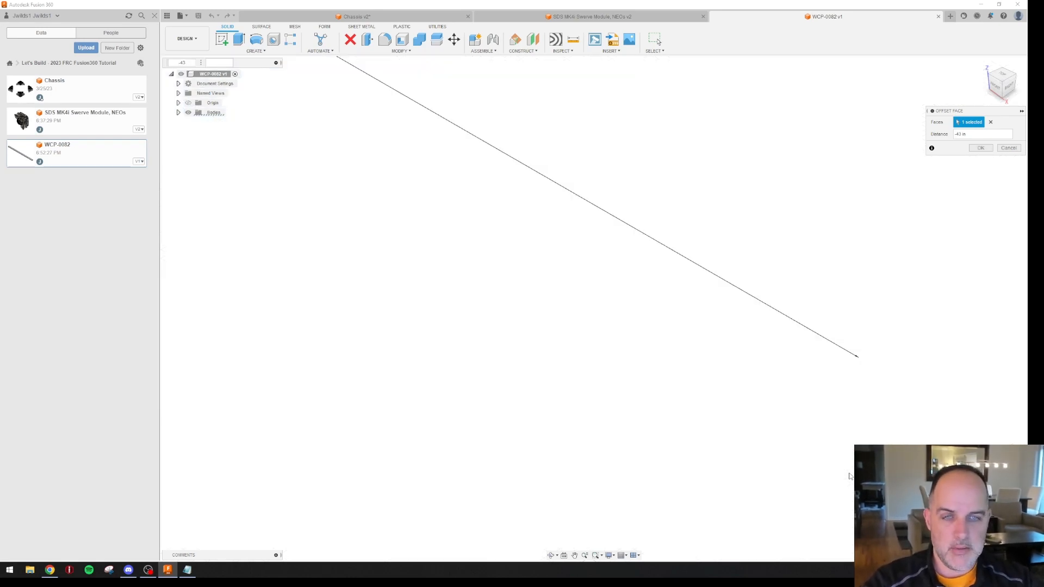
pyautogui.scroll(-3, 634, 233)
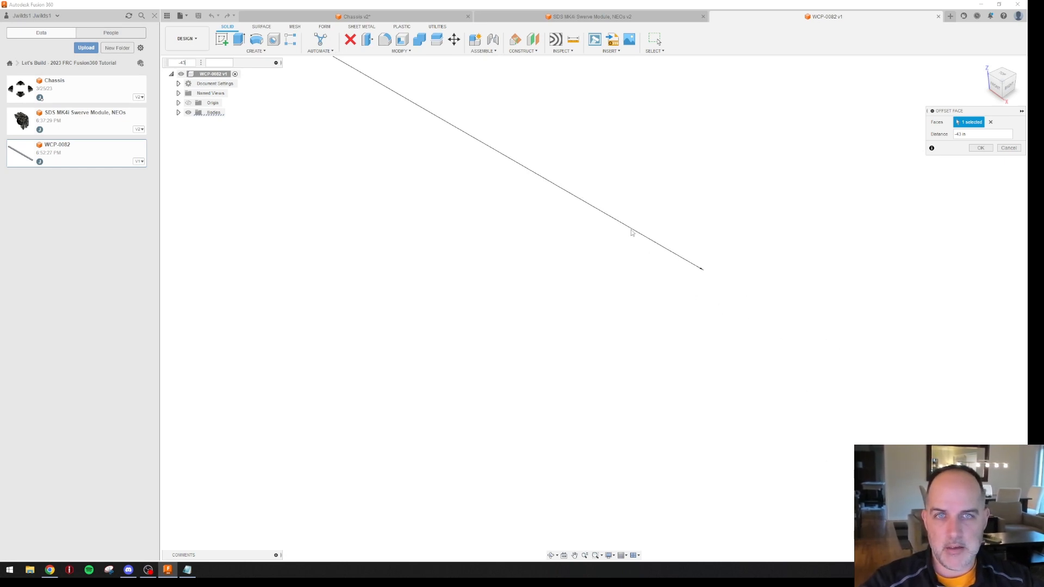
pyautogui.scroll(-2, 555, 163)
pyautogui.moveTo(449, 141); pyautogui.dragTo(736, 391, button='middle')
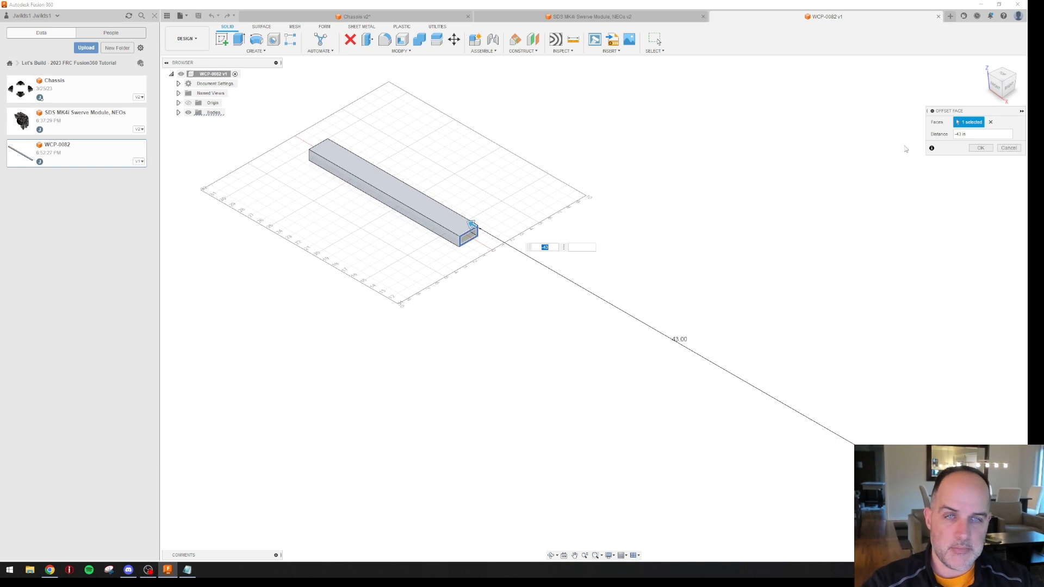
pyautogui.click(981, 148)
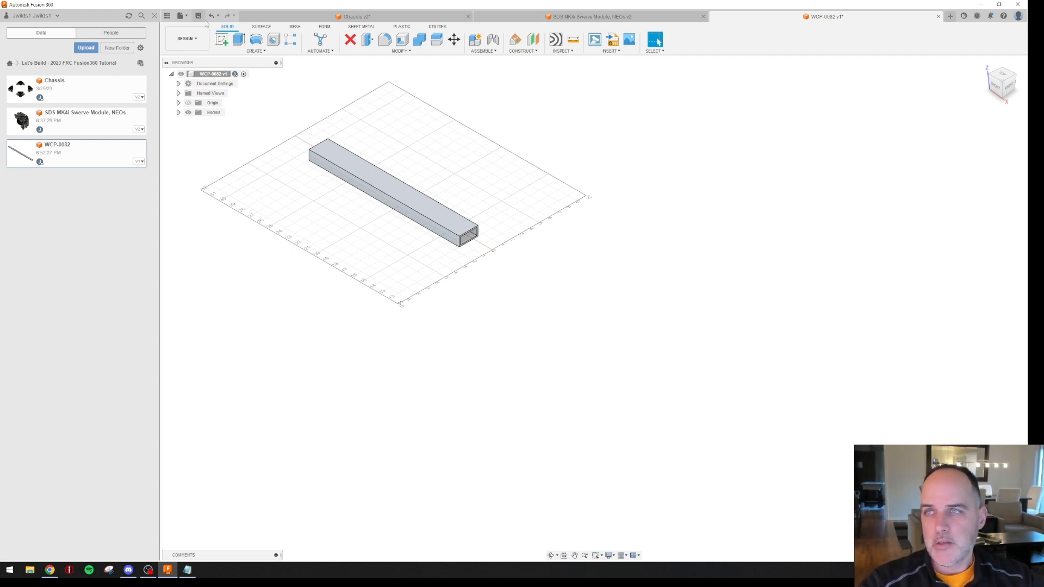
# Save the shortened tube as a new design named "16inch 1x2 thick wall", and close it and the swerve module design
pyautogui.click(187, 17)
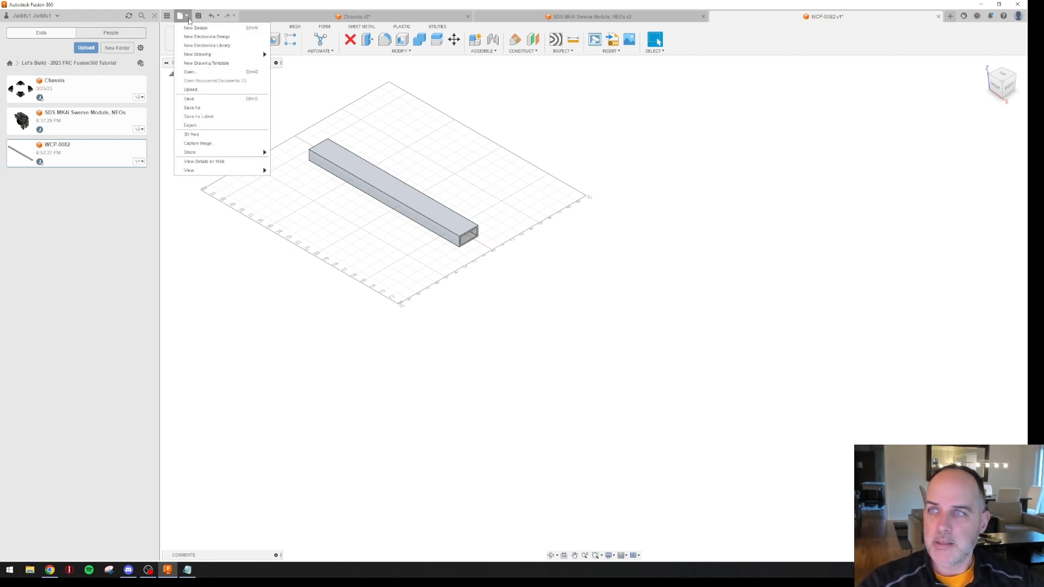
pyautogui.click(210, 108)
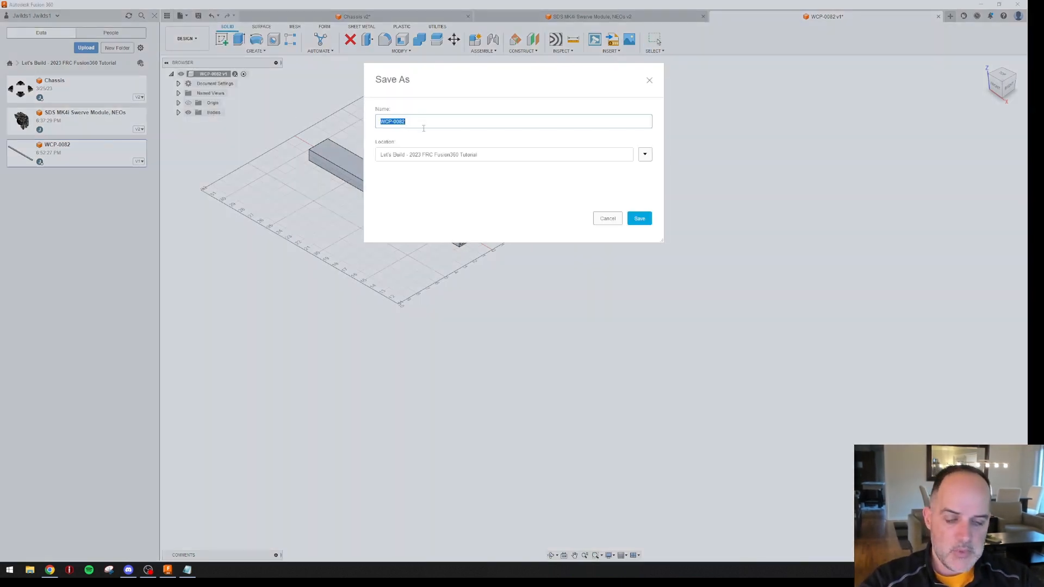
pyautogui.write('16inch 1x2 thick wall')
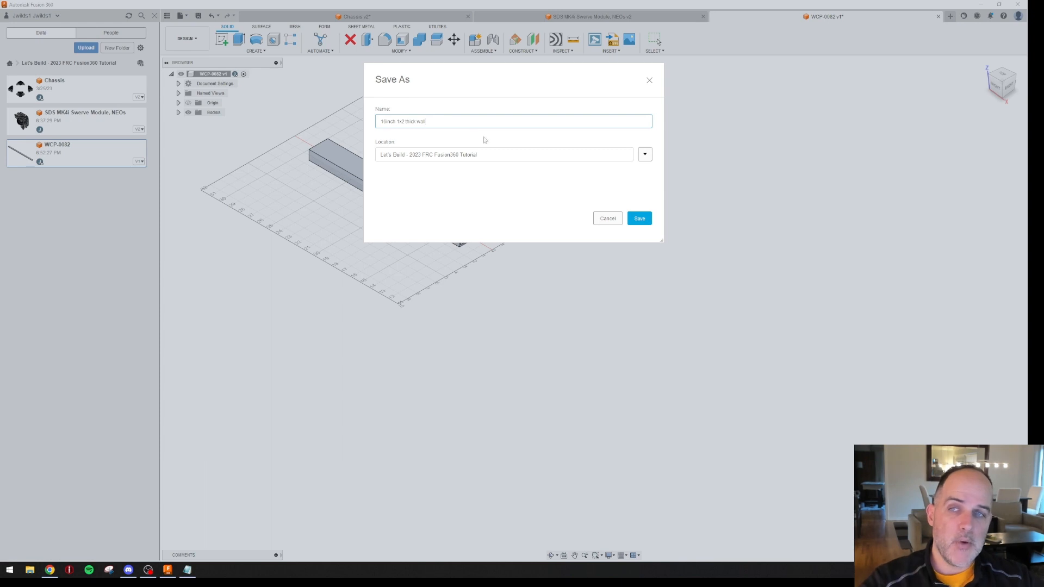
pyautogui.click(641, 221)
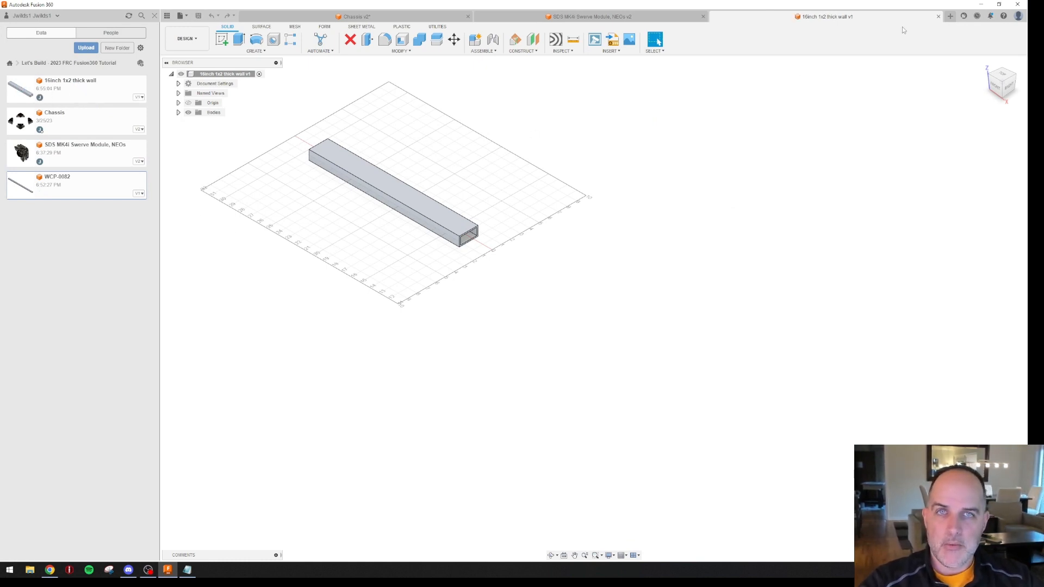
pyautogui.click(937, 17)
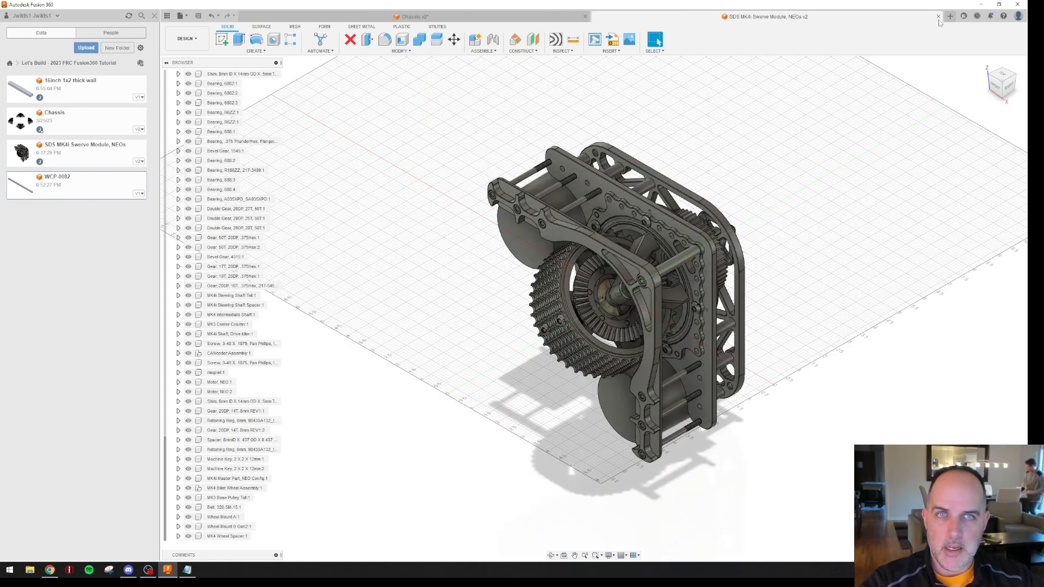
pyautogui.click(938, 17)
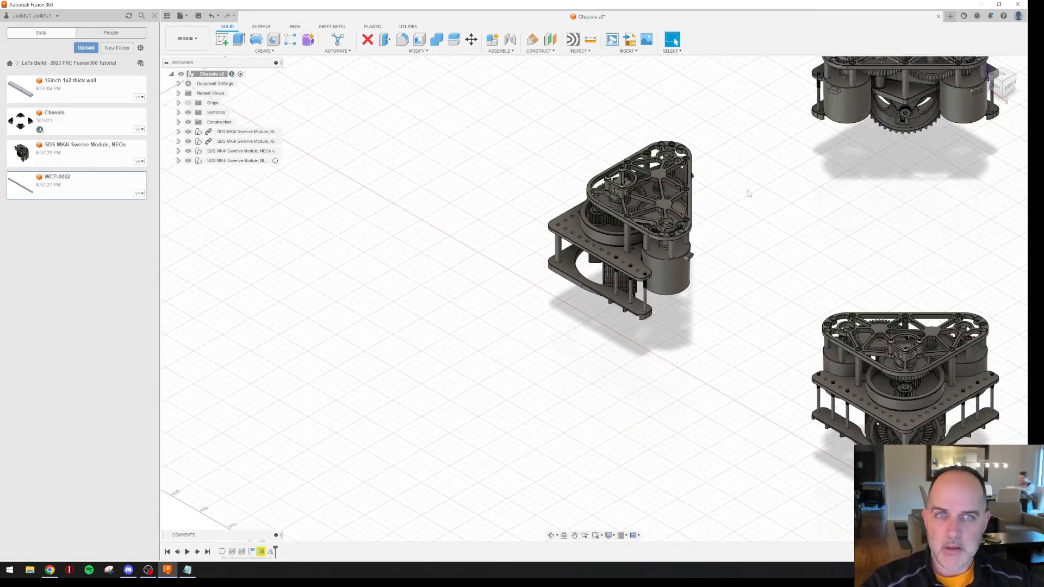
# Insert the "16inch 1x2 thick wall" tube into the Chassis assembly beside the left swerve module
pyautogui.scroll(-2, 748, 194)
pyautogui.moveTo(709, 195); pyautogui.dragTo(590, 198, button='middle')
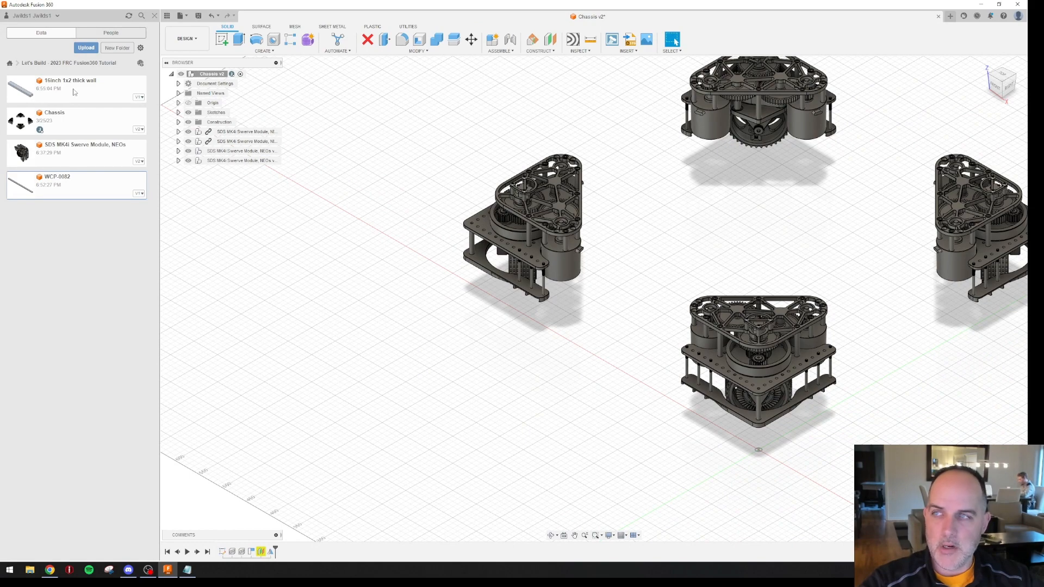
pyautogui.moveTo(75, 92); pyautogui.dragTo(275, 209)
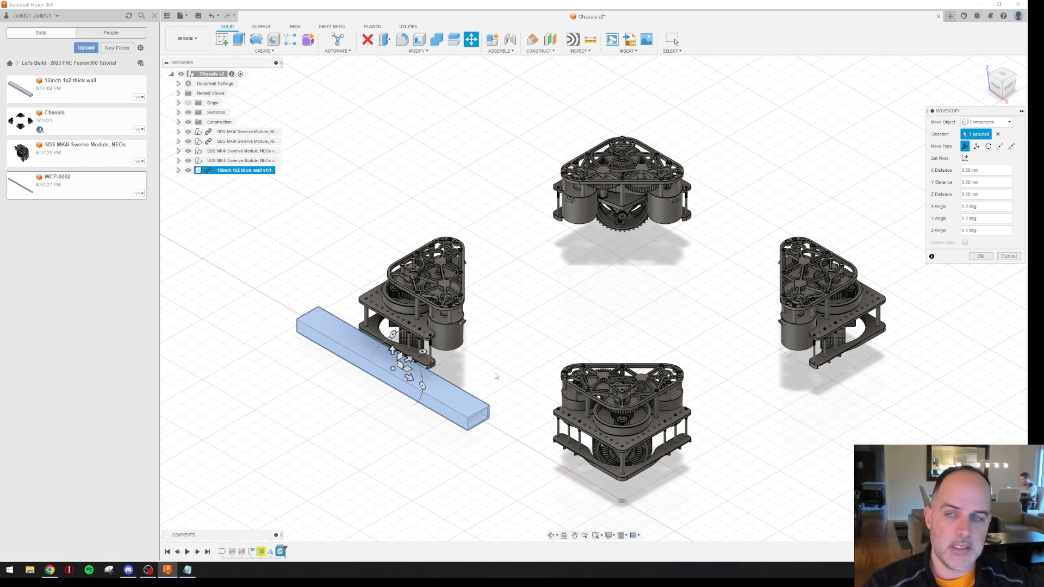
# Rotate the newly inserted 16-inch tube -90° about its X axis so it stands on its narrow side
pyautogui.scroll(-3, 422, 374)
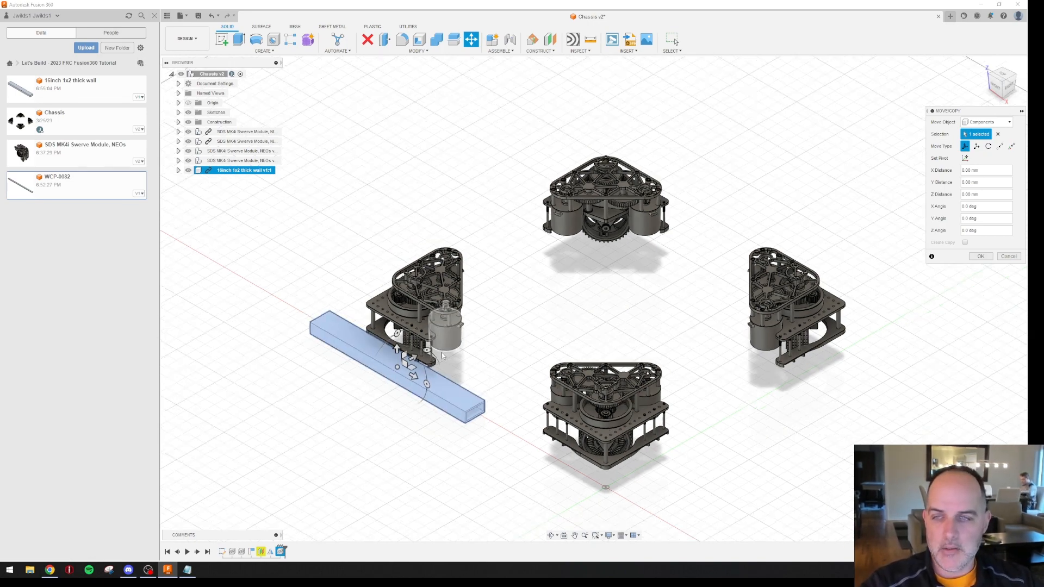
pyautogui.scroll(6, 471, 347)
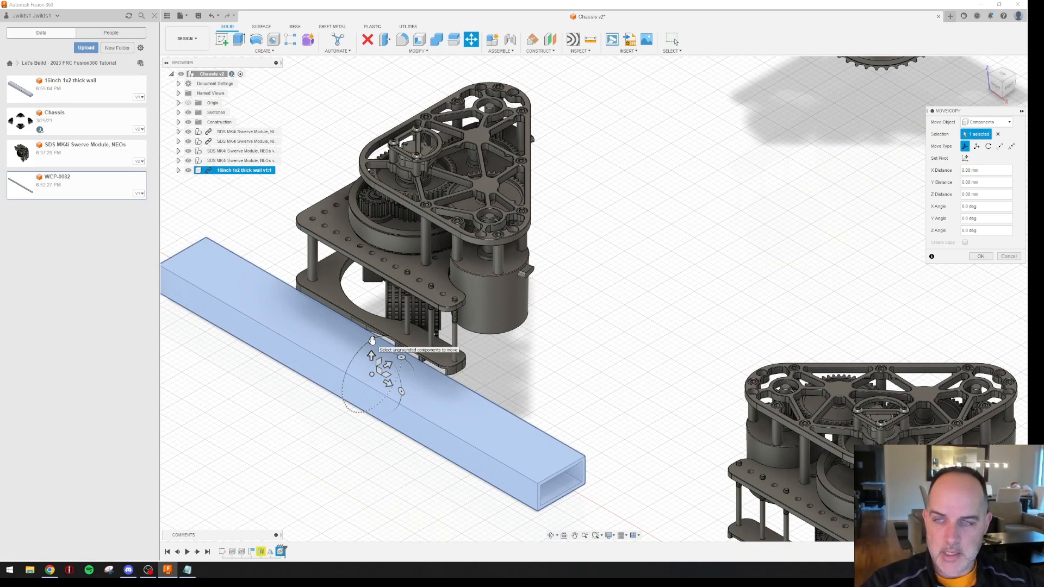
pyautogui.click(372, 340)
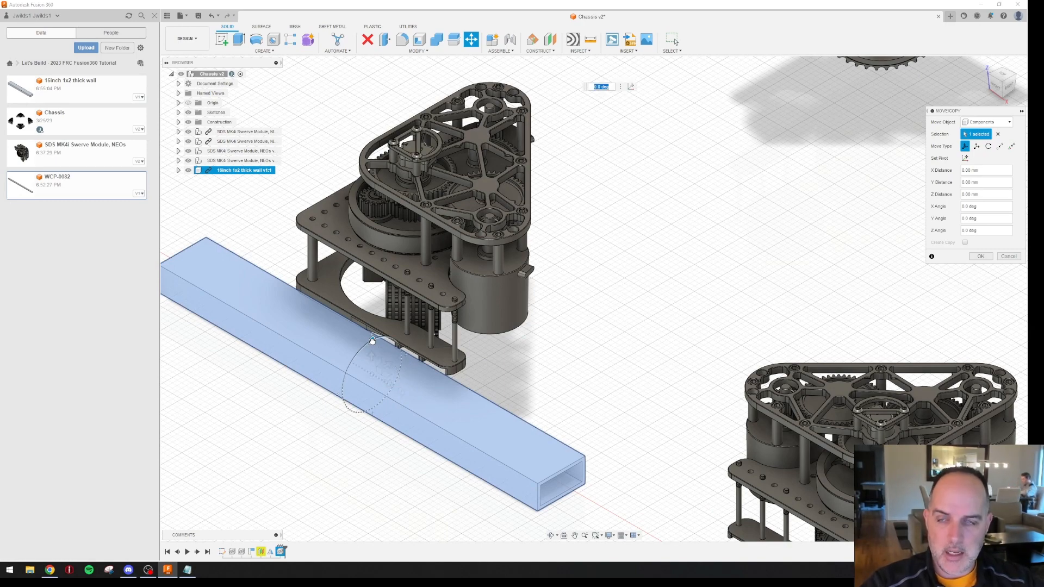
pyautogui.moveTo(372, 341); pyautogui.dragTo(417, 351)
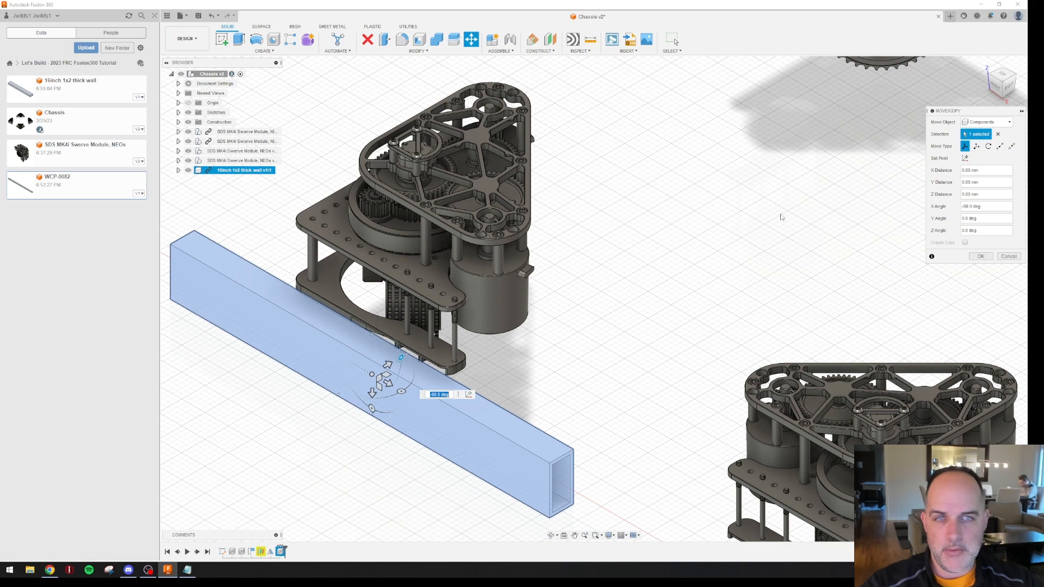
# Set the move type to Point to Point and pick the midpoint of the tube end's short upper edge as the origin point
pyautogui.click(976, 146)
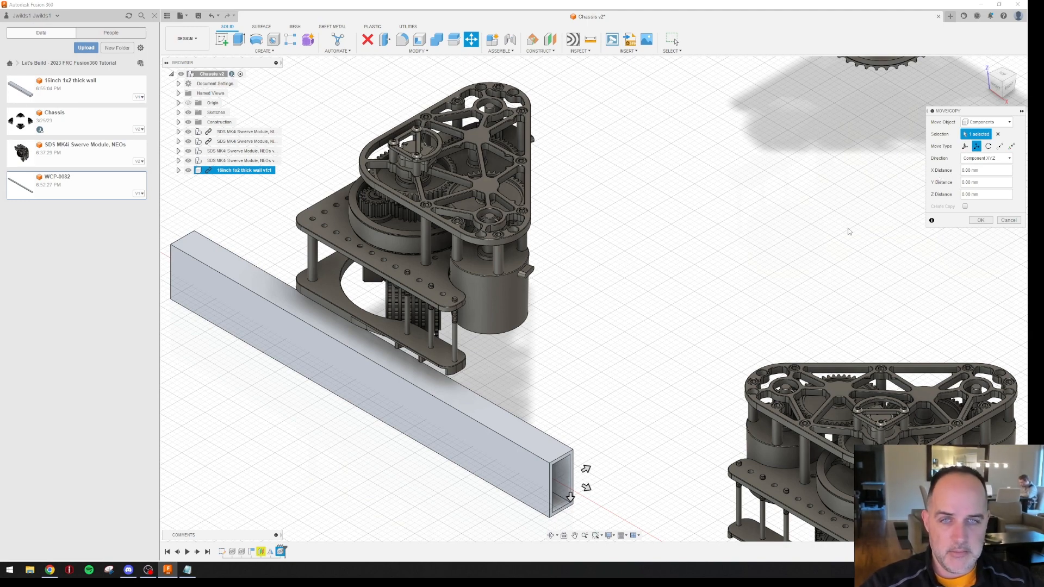
pyautogui.click(988, 146)
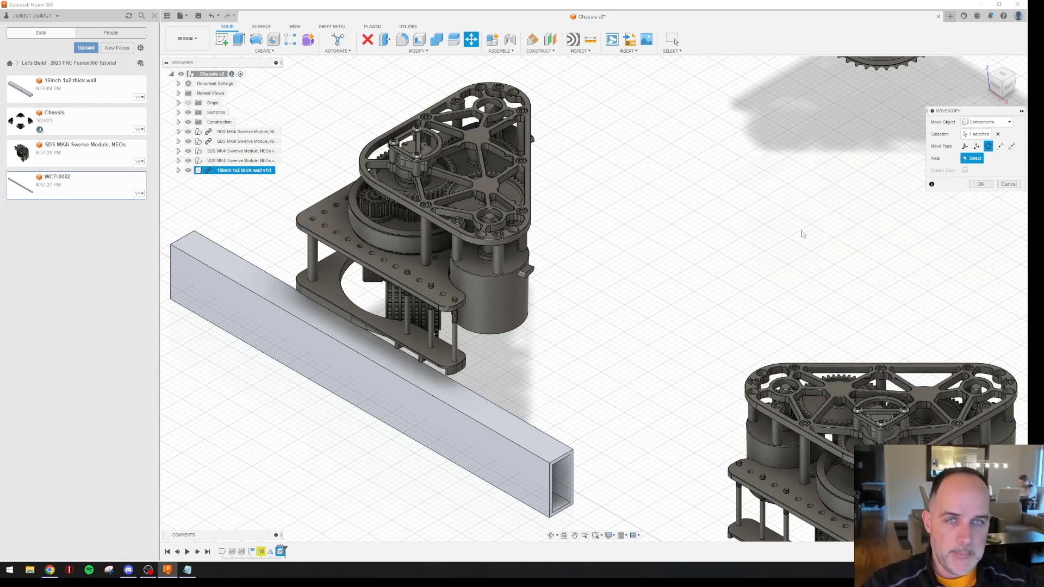
pyautogui.click(999, 147)
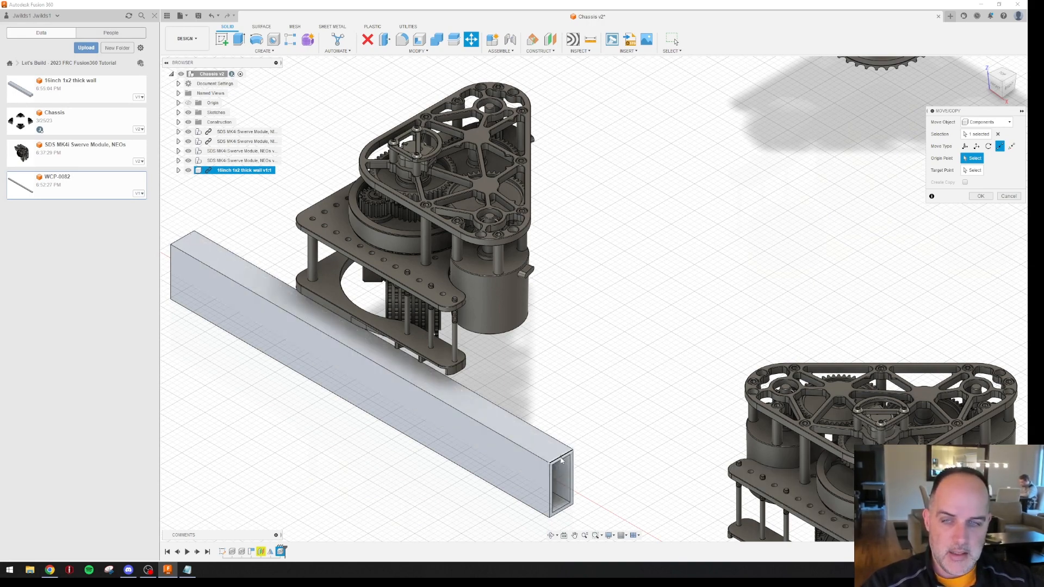
pyautogui.scroll(4, 562, 461)
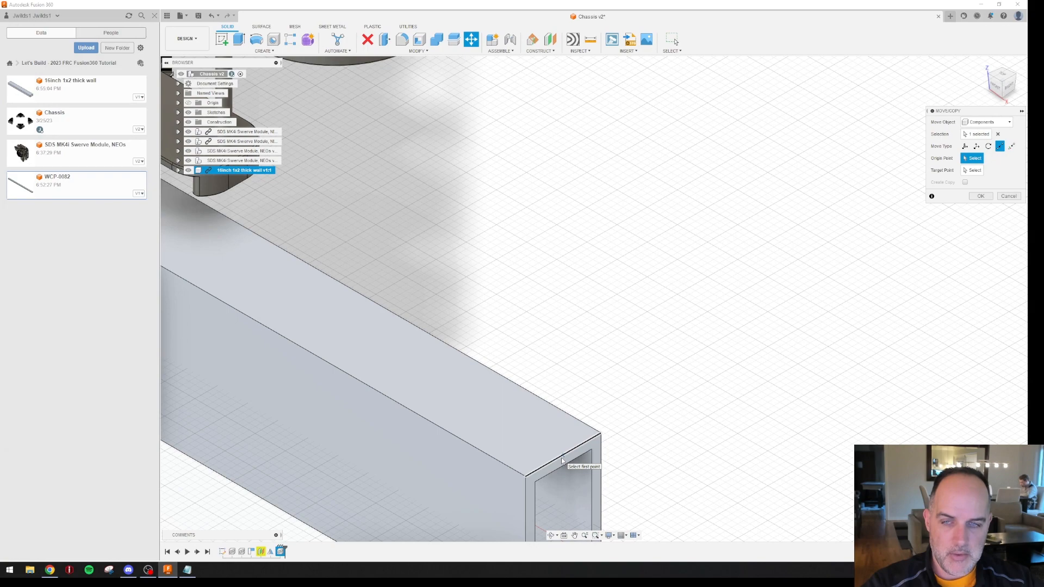
pyautogui.scroll(-5, 613, 412)
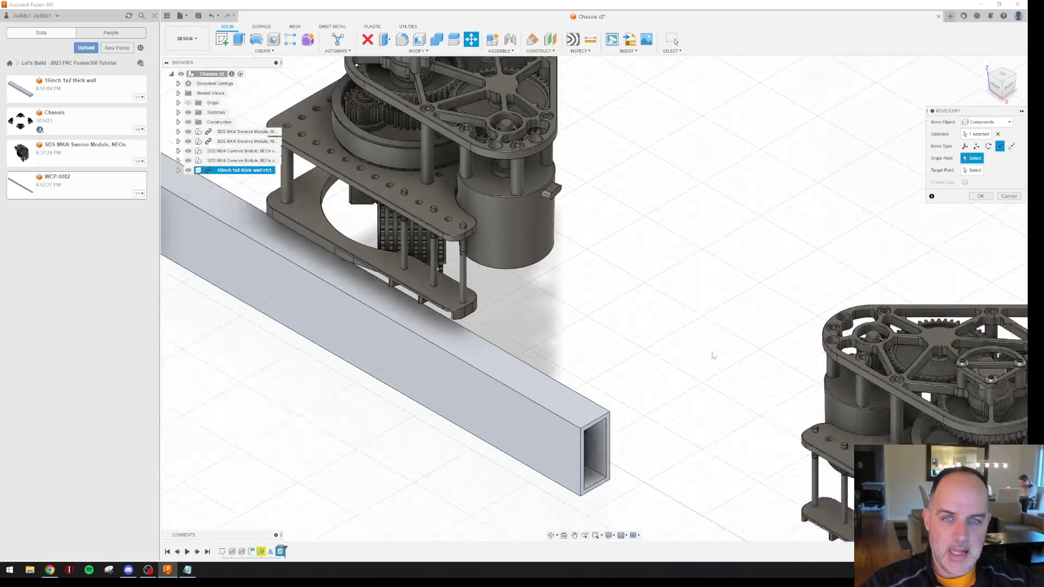
pyautogui.scroll(4, 702, 354)
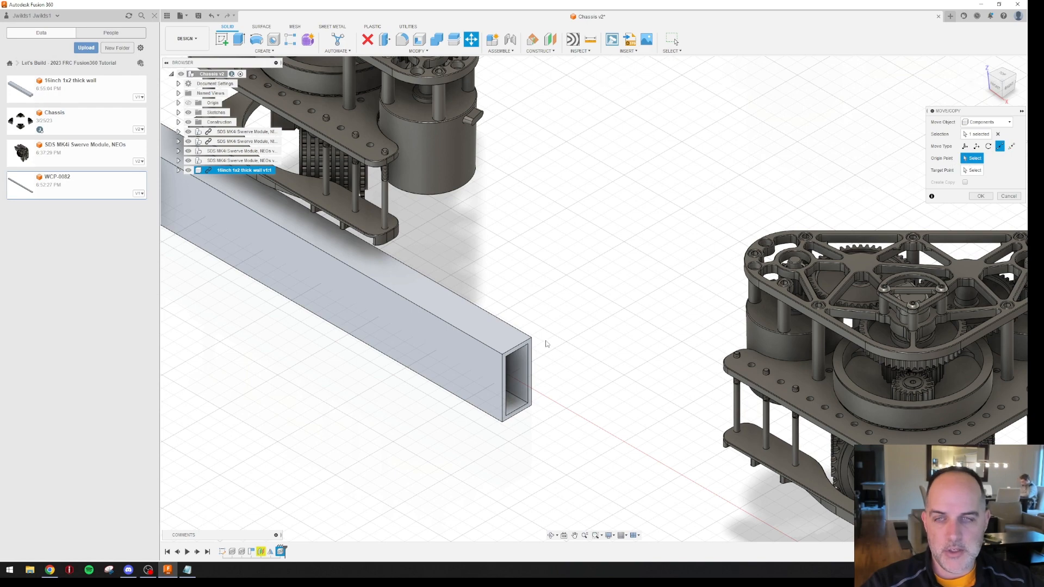
pyautogui.scroll(5, 552, 357)
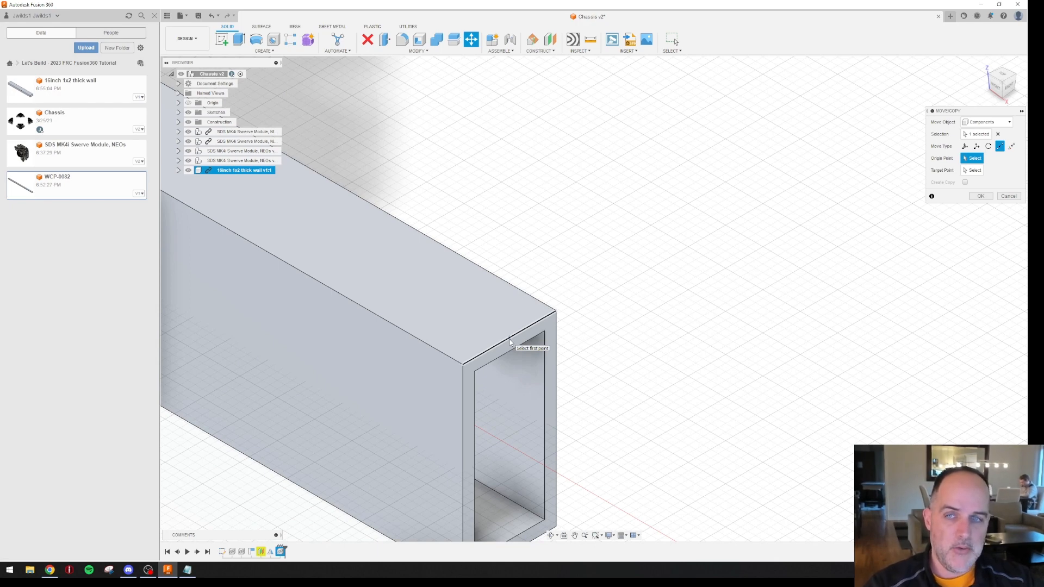
pyautogui.click(510, 342)
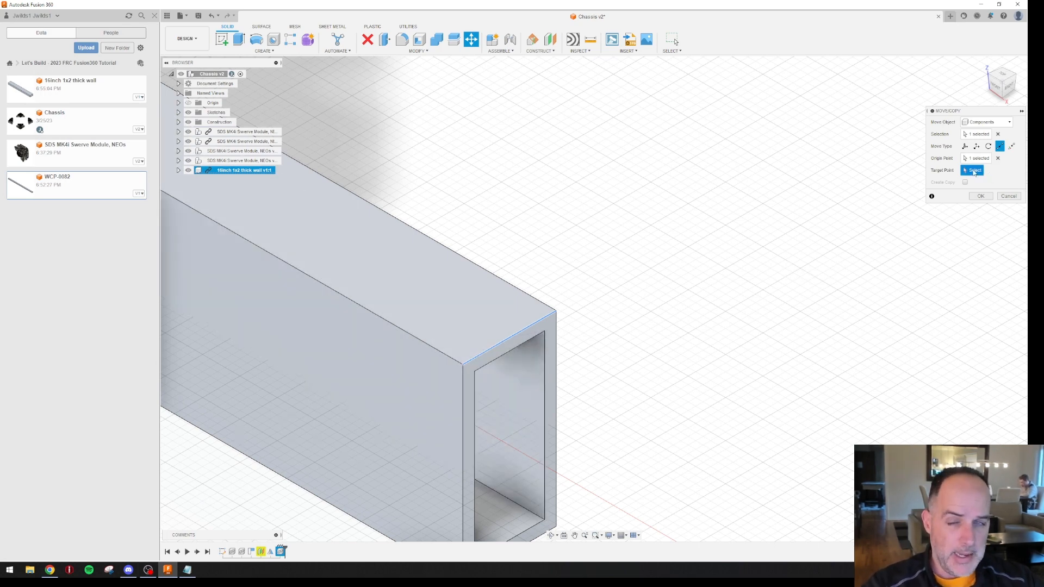
# Move the tube to the innermost bolt hole's centre on the underside of the front module's mounting plate, facing the left module, and confirm
pyautogui.scroll(-4, 906, 299)
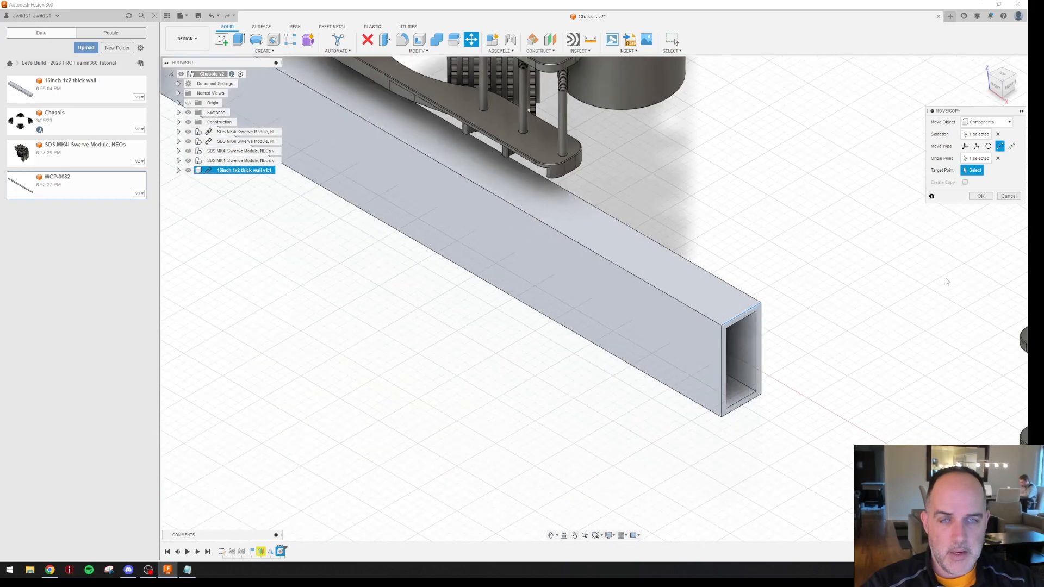
pyautogui.moveTo(929, 291); pyautogui.dragTo(672, 263, button='middle')
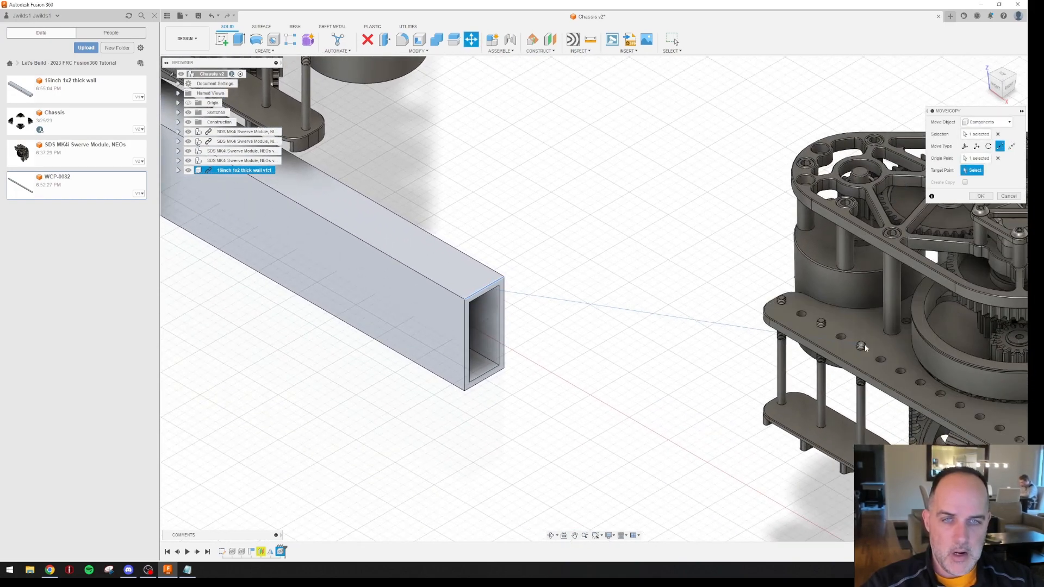
pyautogui.keyDown('shift'); pyautogui.moveTo(866, 372); pyautogui.dragTo(856, 286, button='middle'); pyautogui.keyUp('shift')
pyautogui.scroll(10, 866, 385)
pyautogui.scroll(3, 861, 288)
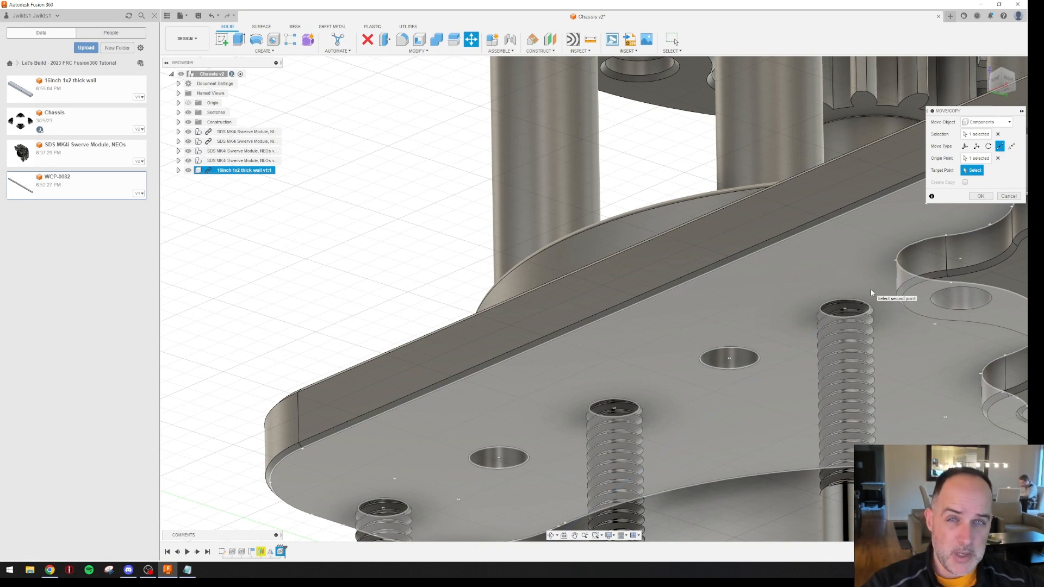
pyautogui.click(846, 311)
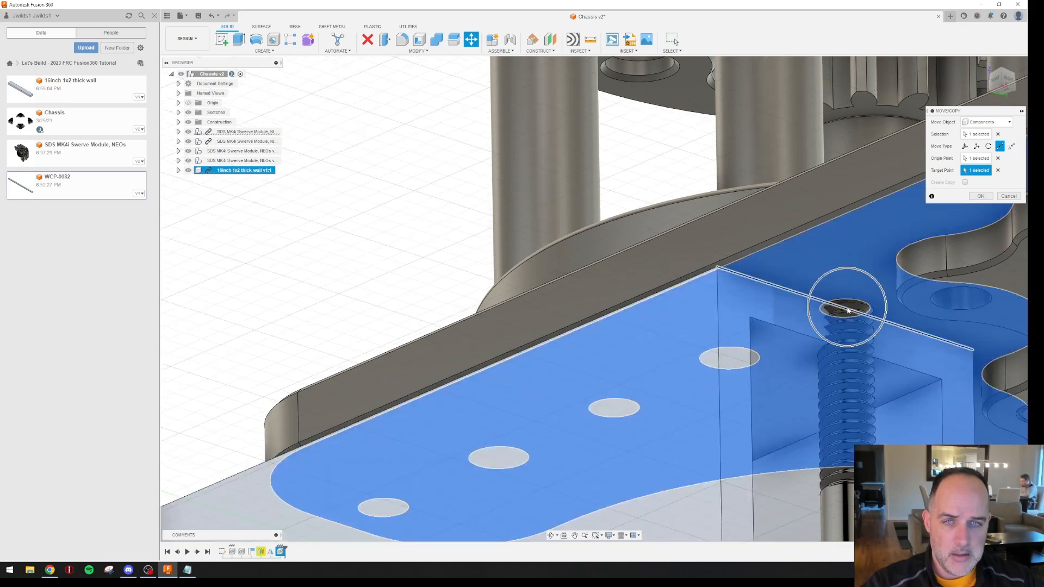
pyautogui.scroll(-6, 814, 301)
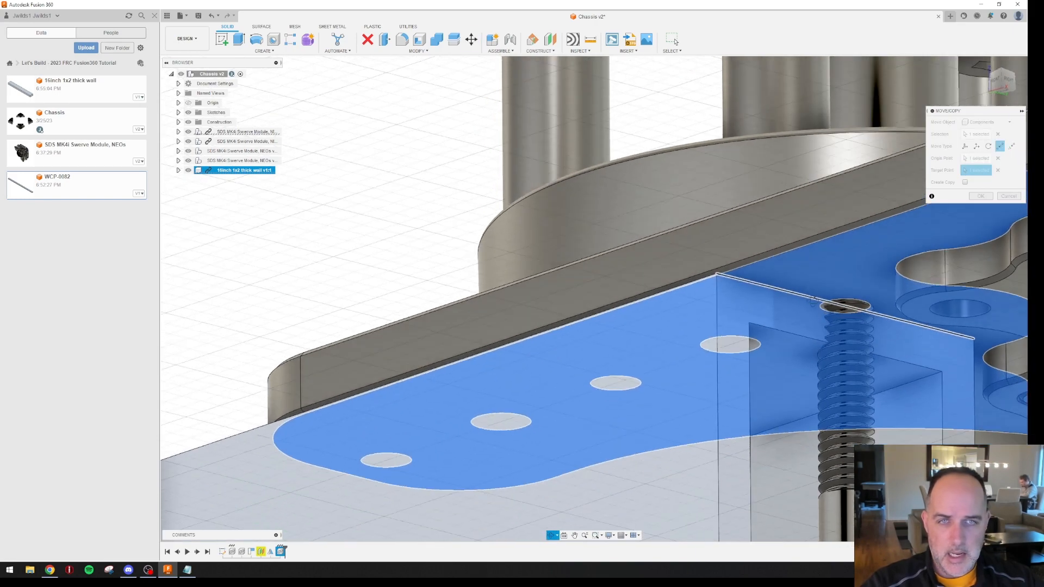
pyautogui.scroll(-8, 806, 282)
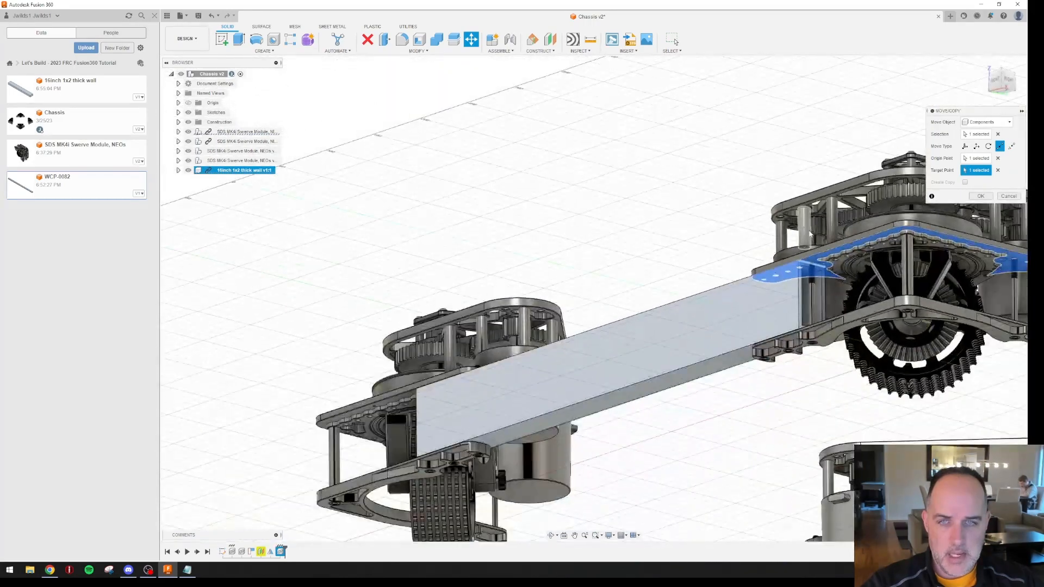
pyautogui.keyDown('shift'); pyautogui.moveTo(804, 230); pyautogui.dragTo(807, 335, button='middle'); pyautogui.keyUp('shift')
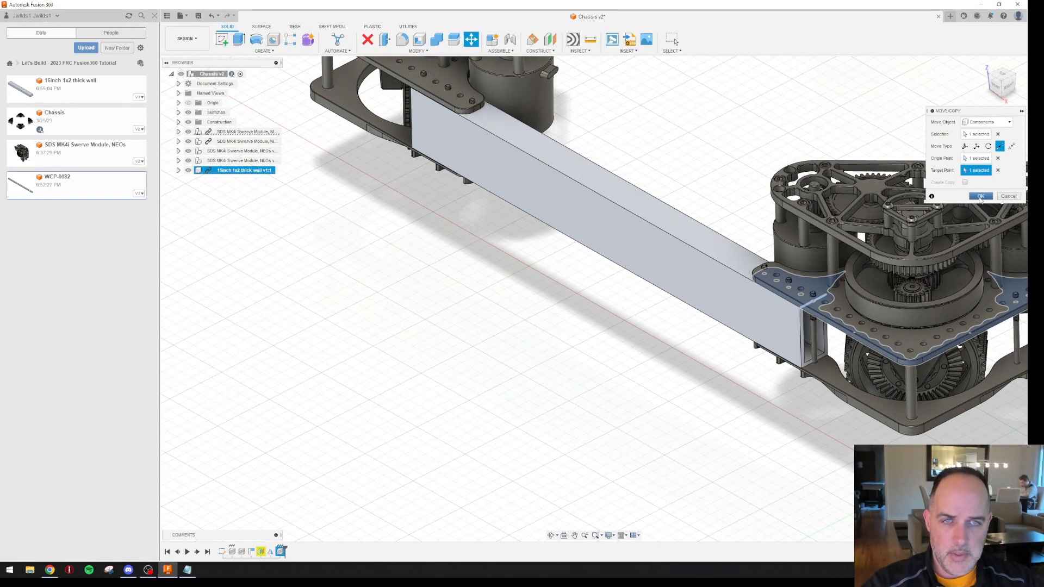
pyautogui.click(981, 196)
# Insert a second "16inch 1x2 thick wall" tube into the Chassis assembly
pyautogui.scroll(-2, 822, 248)
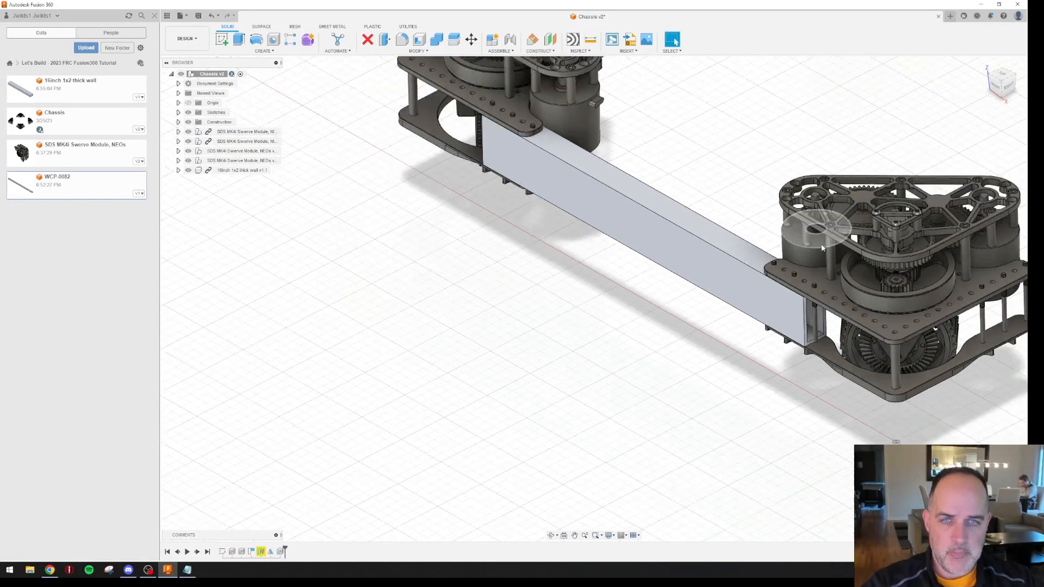
pyautogui.scroll(-4, 822, 248)
pyautogui.moveTo(868, 203); pyautogui.dragTo(719, 247, button='middle')
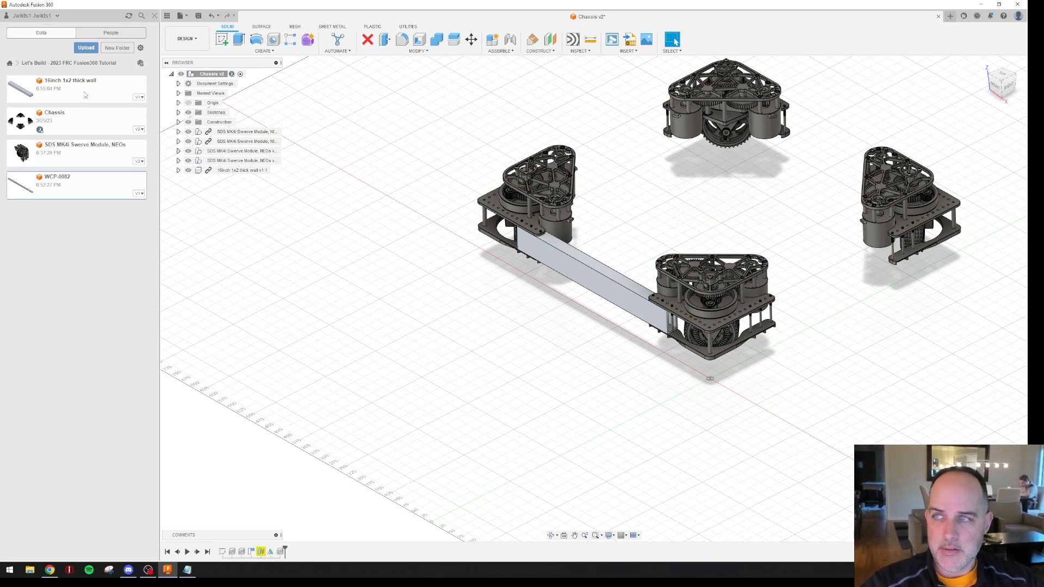
pyautogui.moveTo(136, 109); pyautogui.dragTo(227, 196)
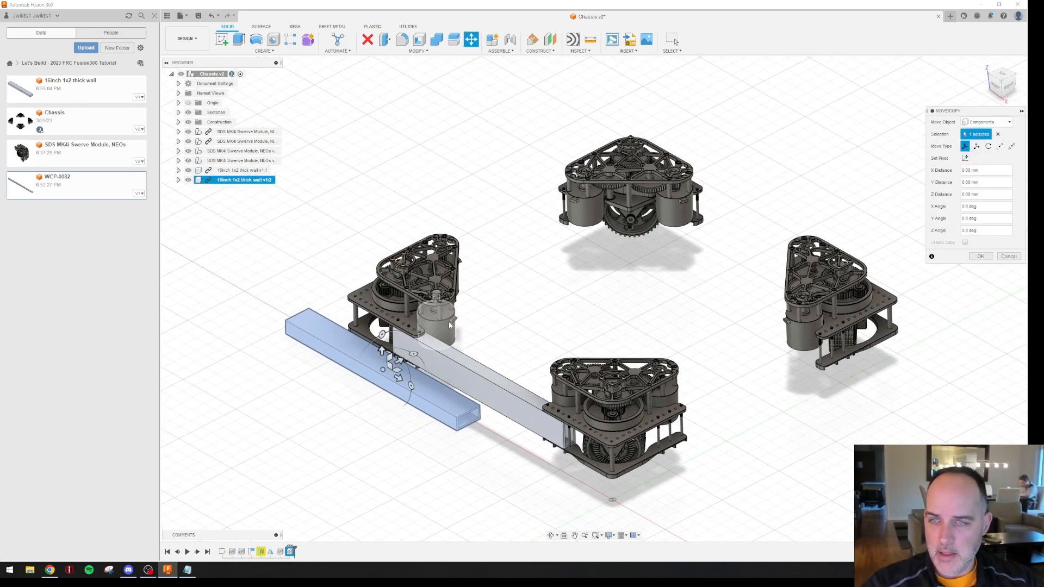
# Rotate the second tube 90° about X and 90° about Y so it stands on edge, crosswise to the first tube
pyautogui.moveTo(478, 292); pyautogui.dragTo(556, 259, button='middle')
pyautogui.scroll(-4, 536, 267)
pyautogui.scroll(6, 548, 277)
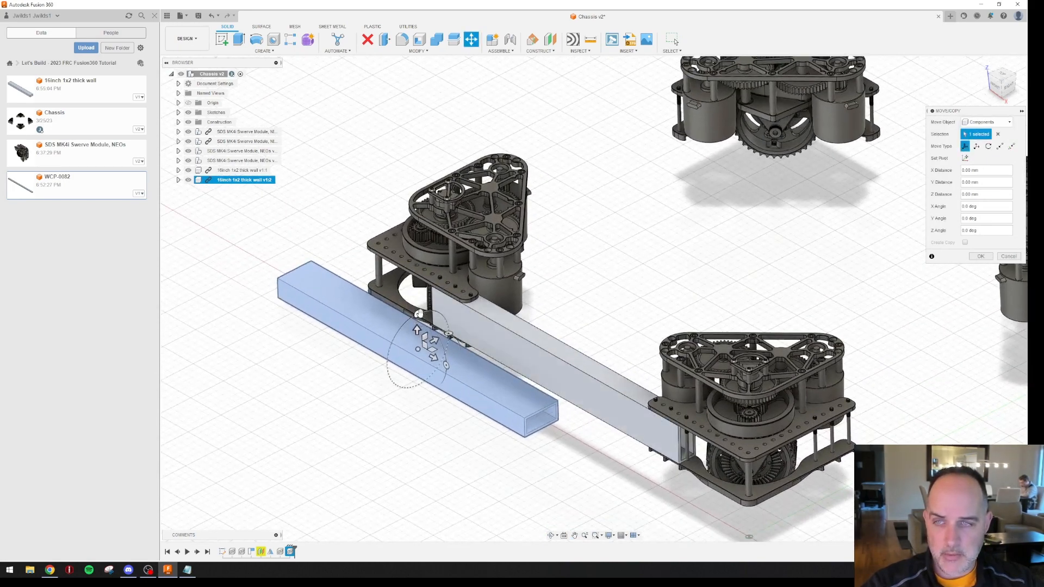
pyautogui.moveTo(446, 364); pyautogui.dragTo(387, 365)
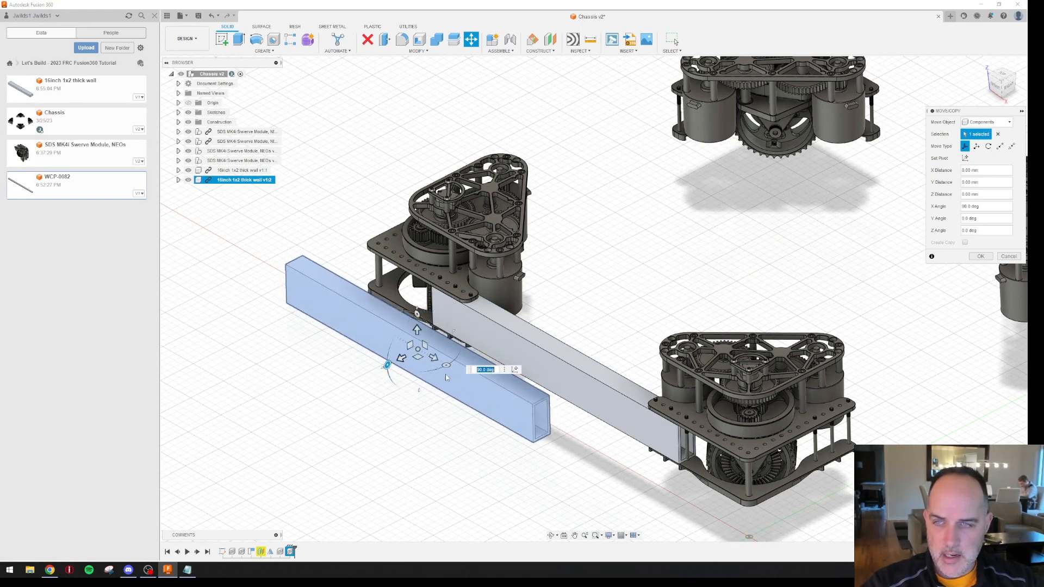
pyautogui.click(447, 366)
pyautogui.moveTo(447, 366); pyautogui.dragTo(470, 324)
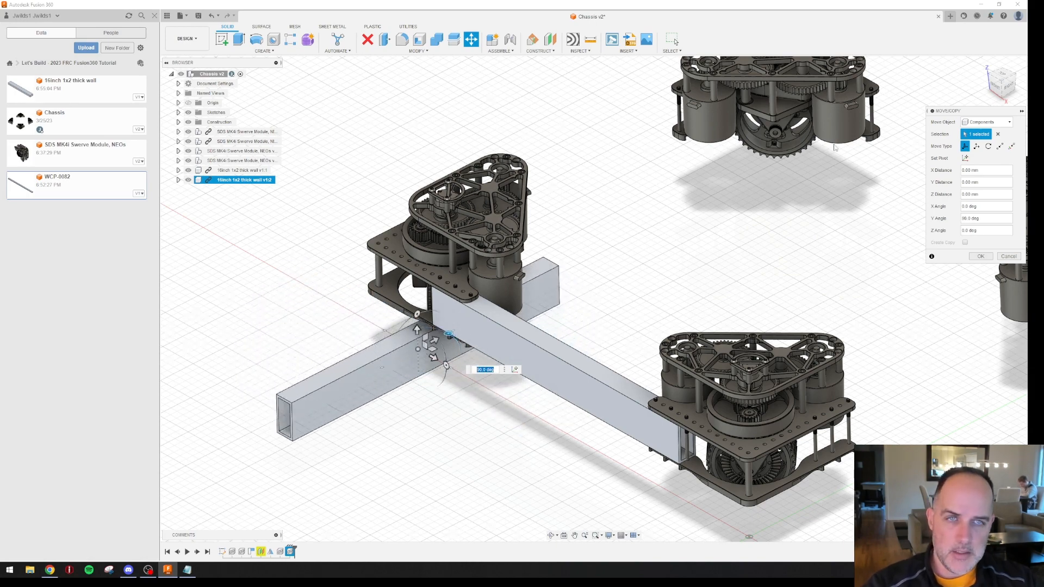
# Switch to a Point to Point move and pick the midpoint of the second tube's short upper end edge as the origin point
pyautogui.click(1001, 147)
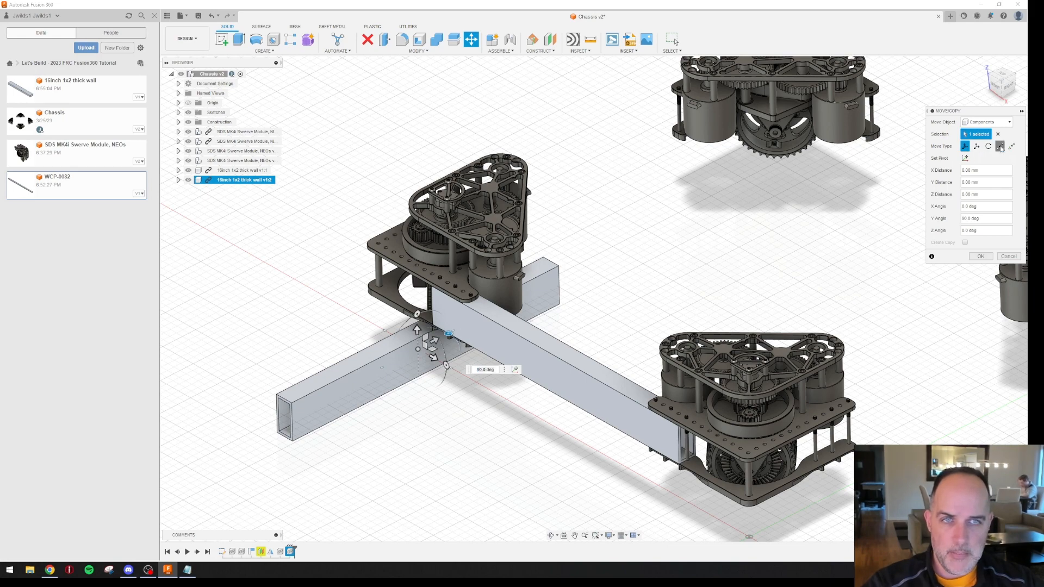
pyautogui.moveTo(353, 435); pyautogui.dragTo(471, 390, button='middle')
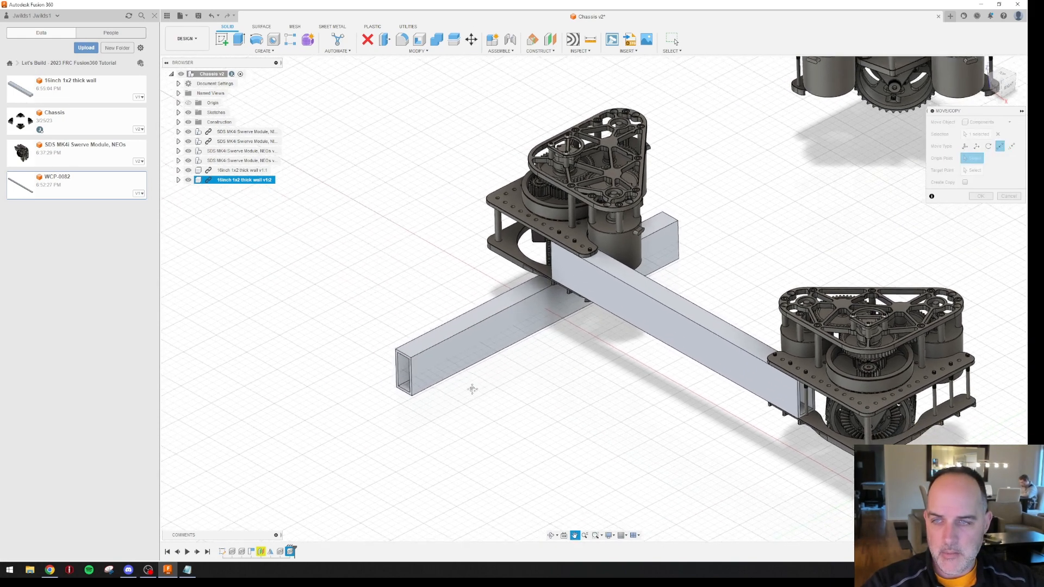
pyautogui.scroll(5, 375, 360)
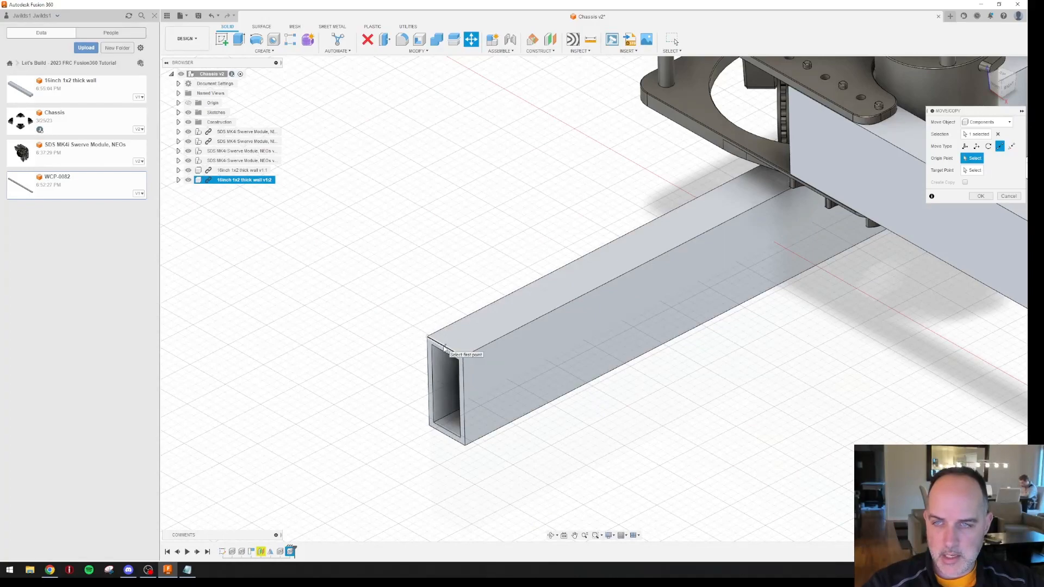
pyautogui.click(444, 347)
# Move the second tube to the innermost bolt hole's centre on the underside of the front module's mounting plate, facing the right module, and confirm
pyautogui.scroll(-5, 684, 365)
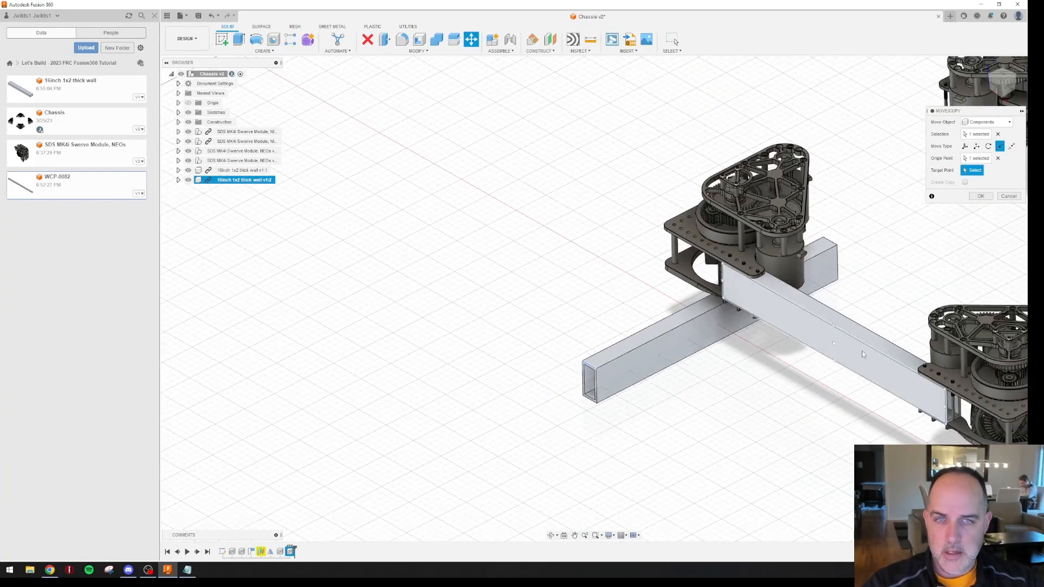
pyautogui.moveTo(684, 364); pyautogui.dragTo(512, 305, button='middle')
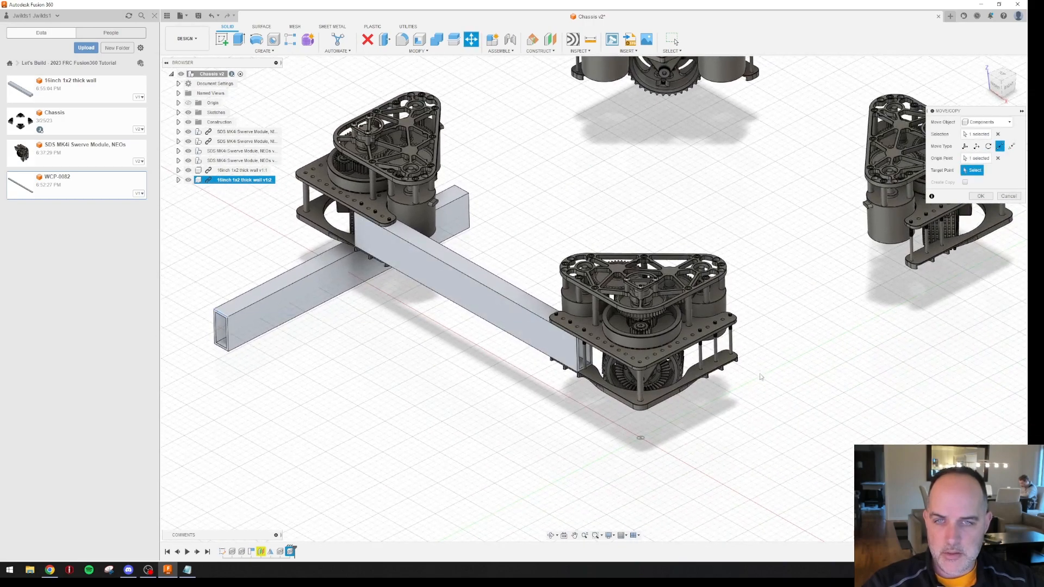
pyautogui.keyDown('shift'); pyautogui.moveTo(749, 375); pyautogui.dragTo(668, 234, button='middle'); pyautogui.keyUp('shift')
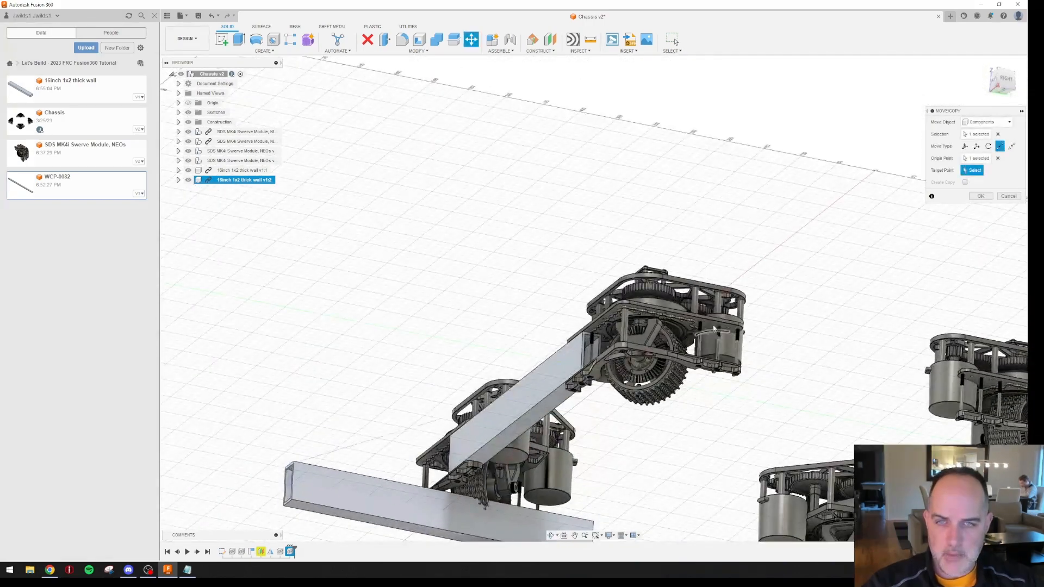
pyautogui.scroll(10, 701, 331)
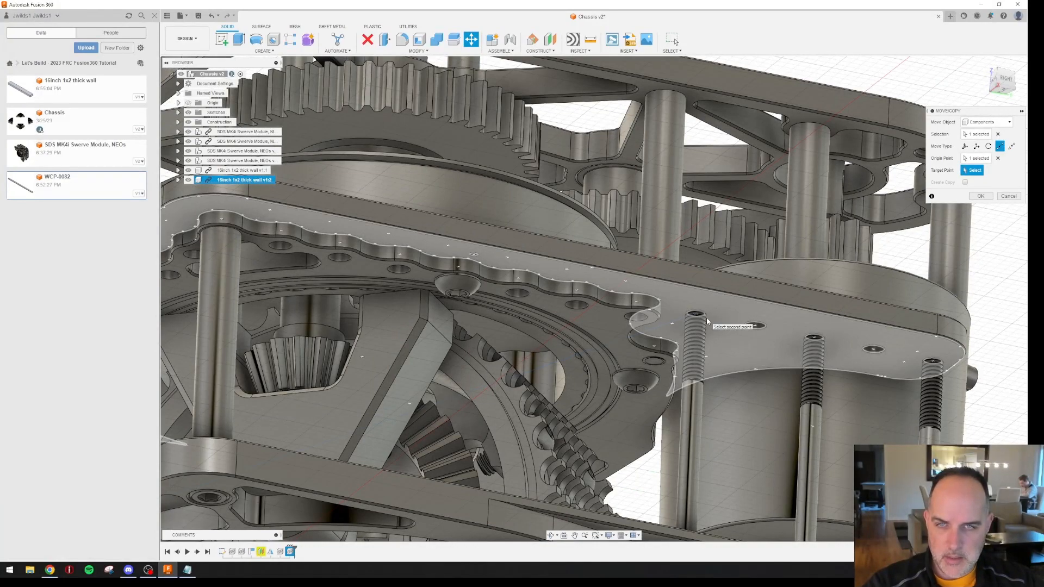
pyautogui.click(697, 317)
pyautogui.scroll(-10, 697, 317)
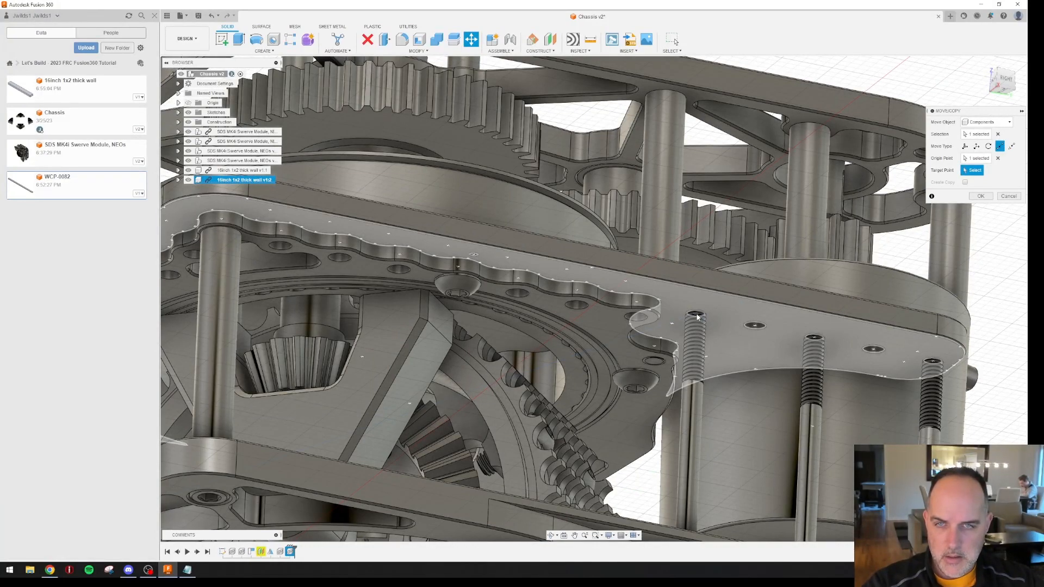
pyautogui.scroll(-5, 820, 244)
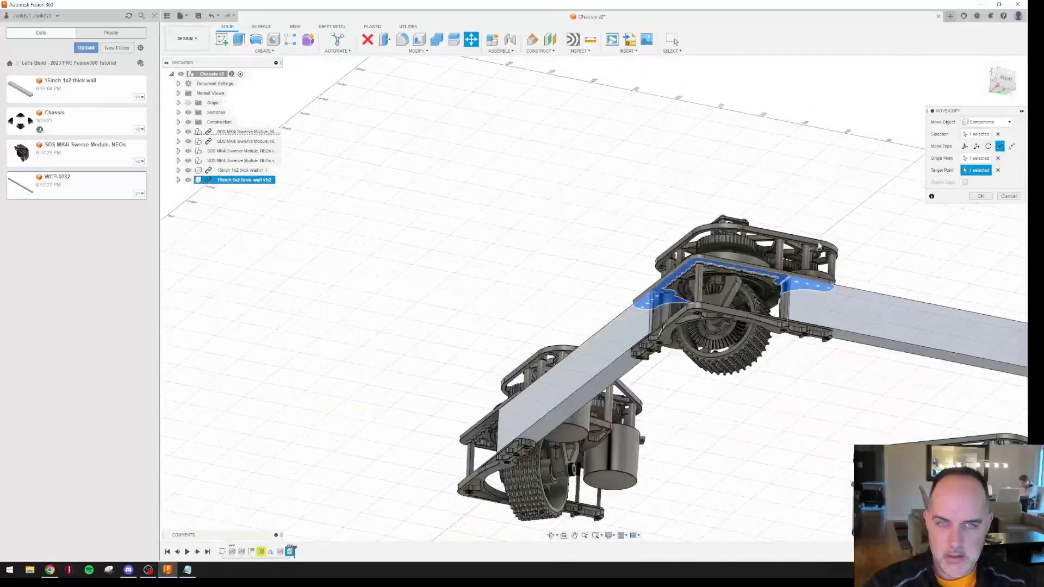
pyautogui.moveTo(820, 244); pyautogui.dragTo(742, 258, button='middle')
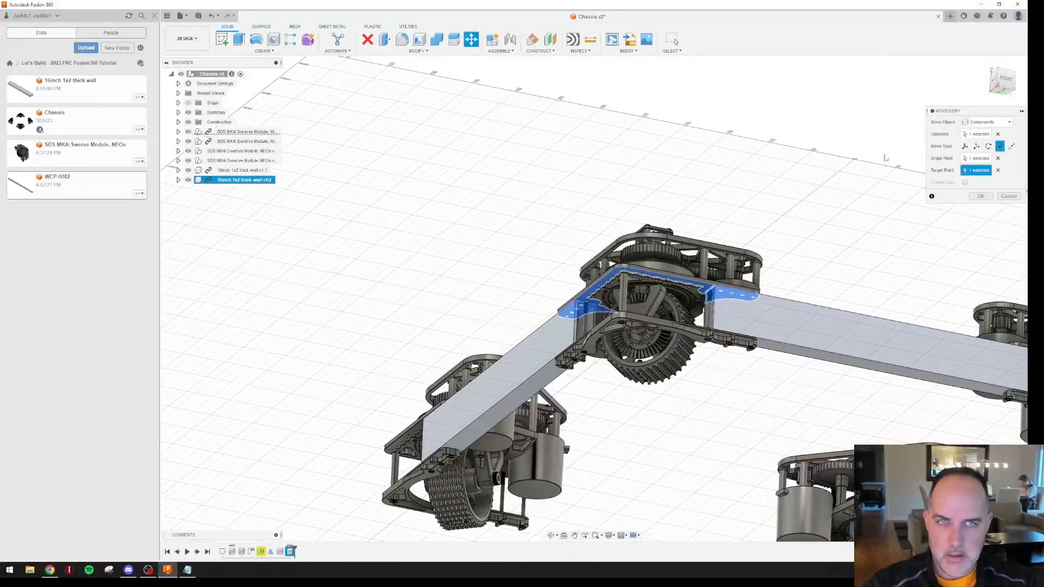
pyautogui.click(984, 64)
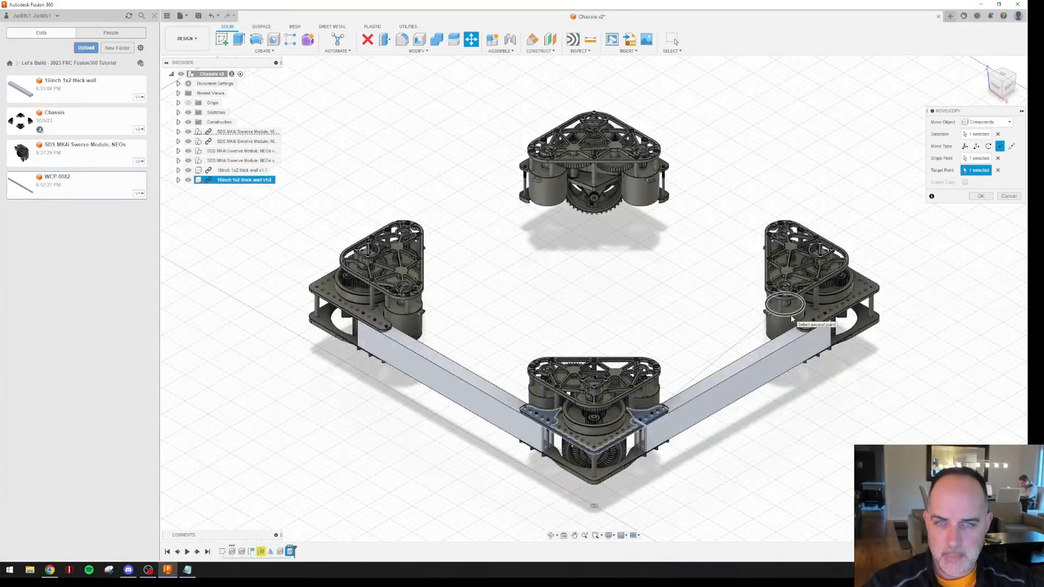
pyautogui.click(980, 196)
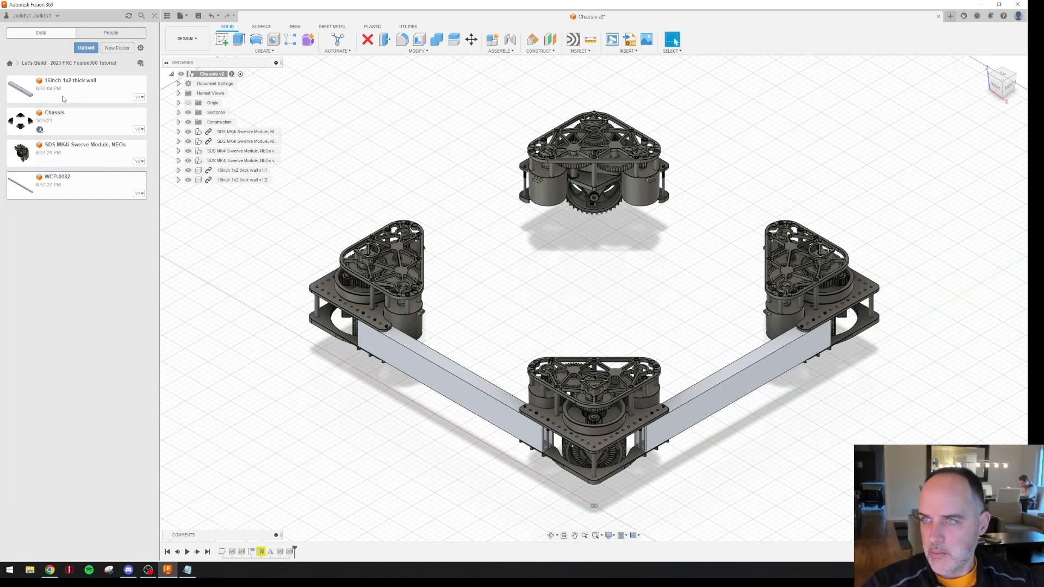
# Insert a third "16inch 1x2 thick wall" tube and rotate it 90° about X and 90° about Y so it stands on edge, parallel to the second tube
pyautogui.moveTo(63, 99); pyautogui.dragTo(234, 249)
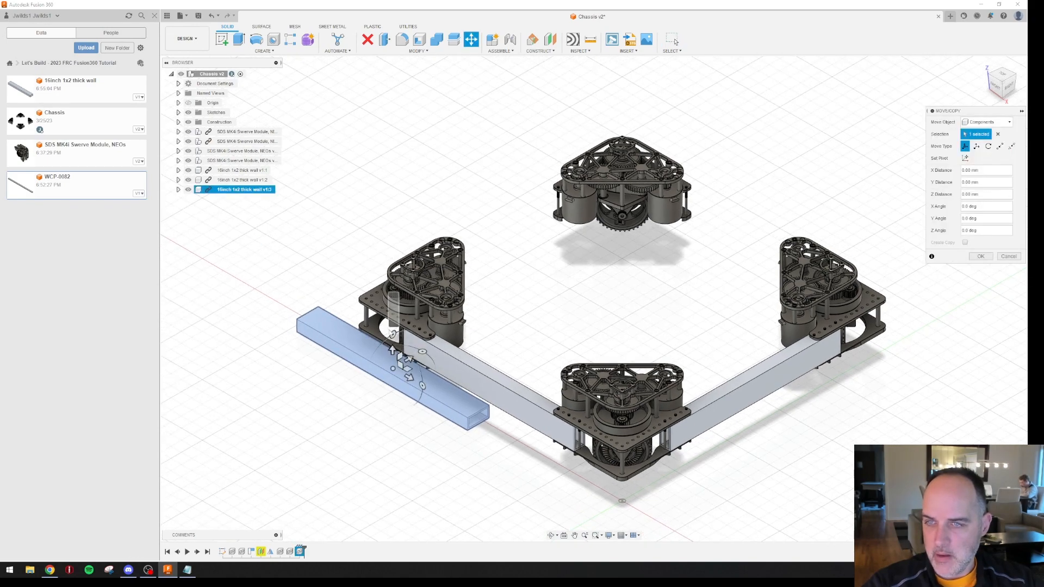
pyautogui.moveTo(422, 386); pyautogui.dragTo(364, 386)
pyautogui.moveTo(423, 387); pyautogui.dragTo(482, 342)
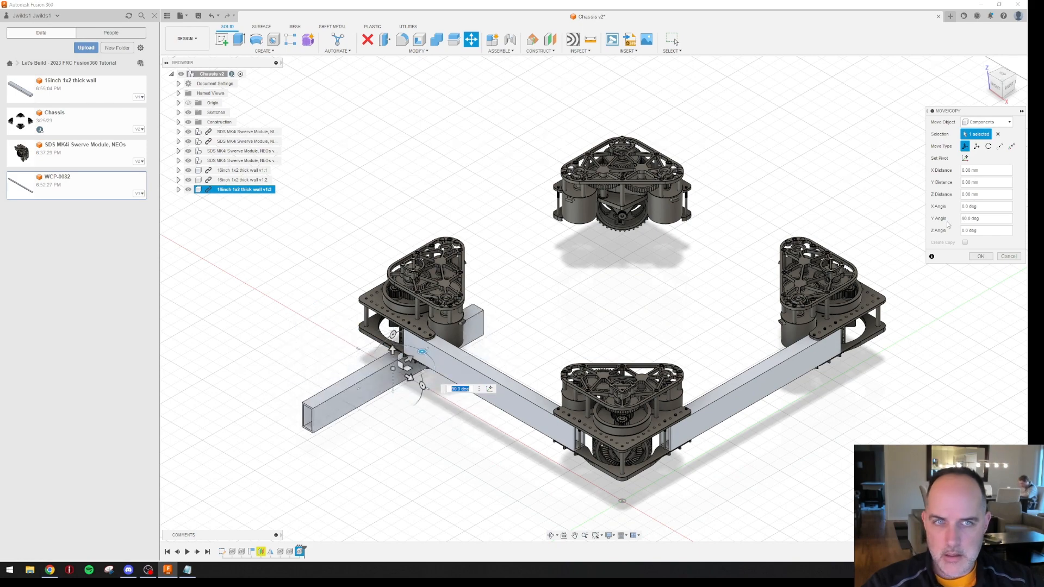
# Switch to a Point to Point move and pick the midpoint of the third tube's short upper end edge as the origin point
pyautogui.click(999, 146)
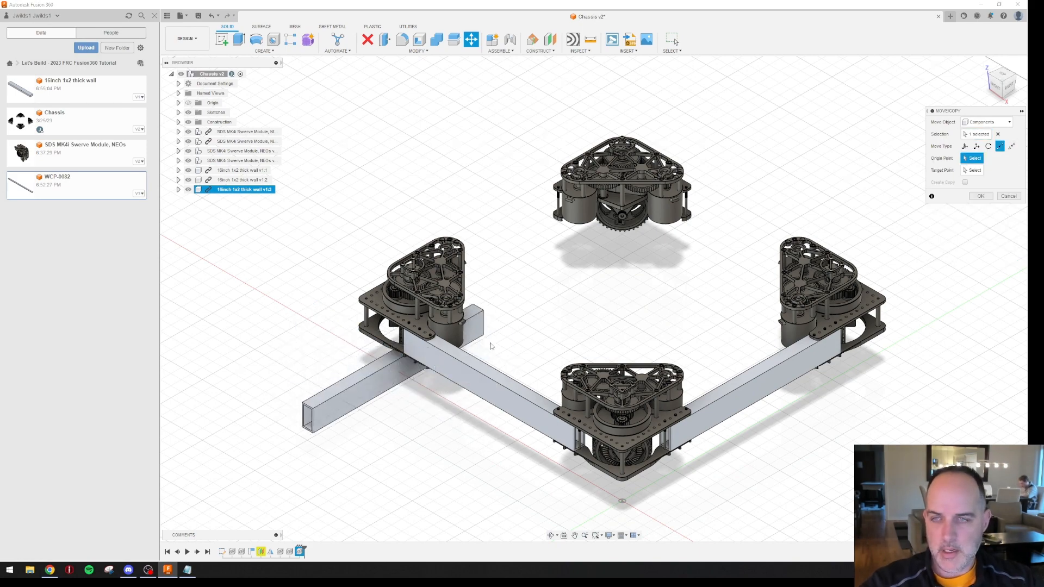
pyautogui.scroll(5, 309, 413)
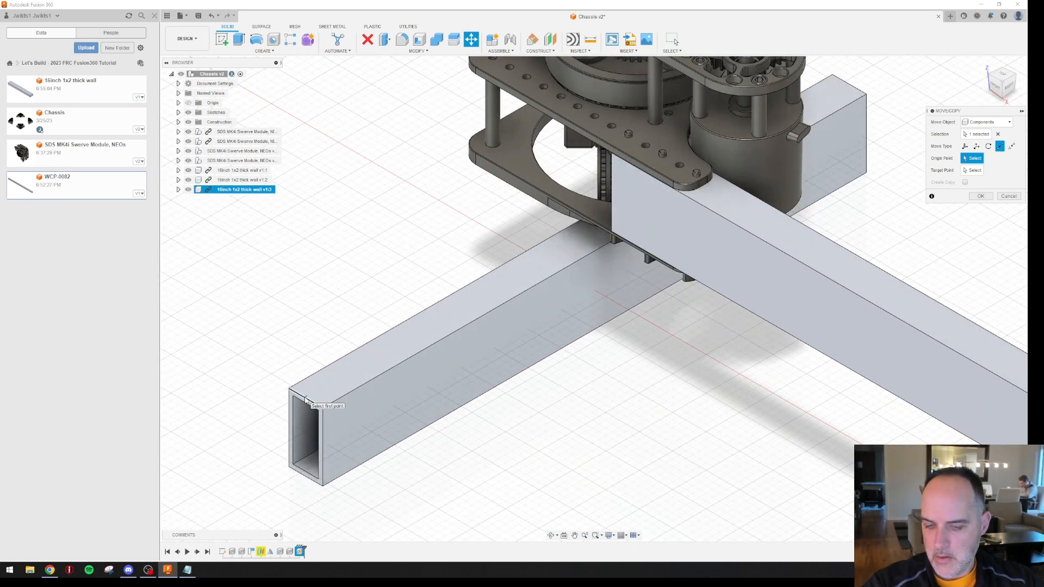
pyautogui.click(305, 400)
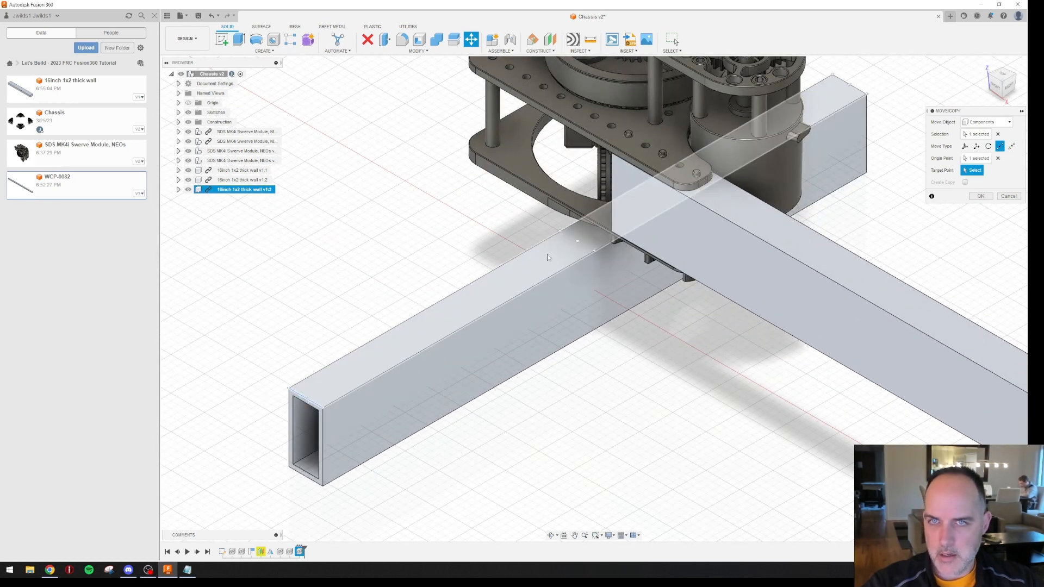
# Move the third tube to the innermost bolt hole's centre under the left module's mounting plate, facing the back module, and confirm
pyautogui.scroll(-3, 548, 250)
pyautogui.keyDown('shift'); pyautogui.moveTo(545, 189); pyautogui.dragTo(632, 150, button='middle'); pyautogui.keyUp('shift')
pyautogui.scroll(8, 469, 169)
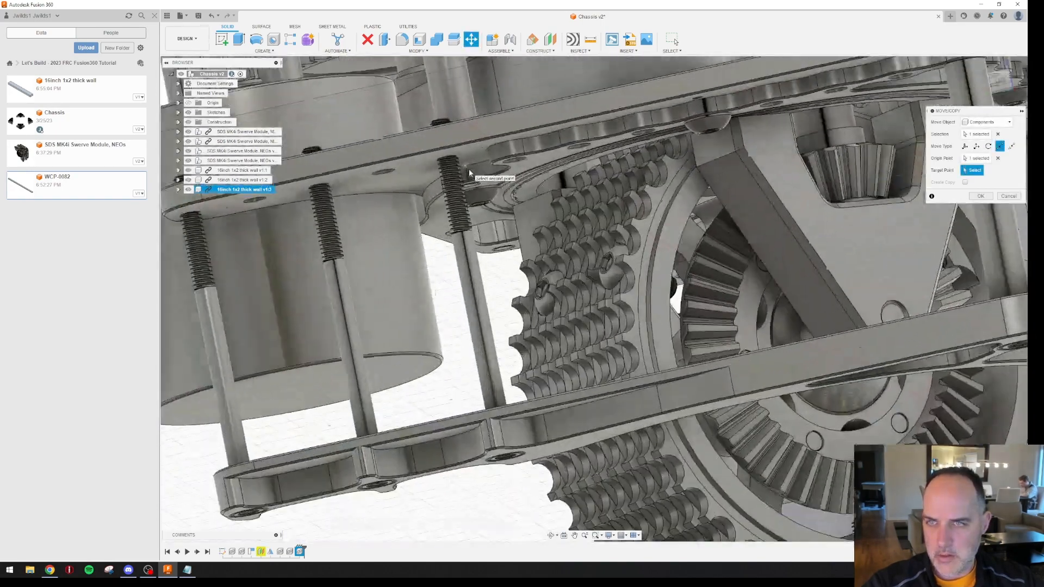
pyautogui.keyDown('shift'); pyautogui.moveTo(469, 169); pyautogui.dragTo(462, 131, button='middle'); pyautogui.keyUp('shift')
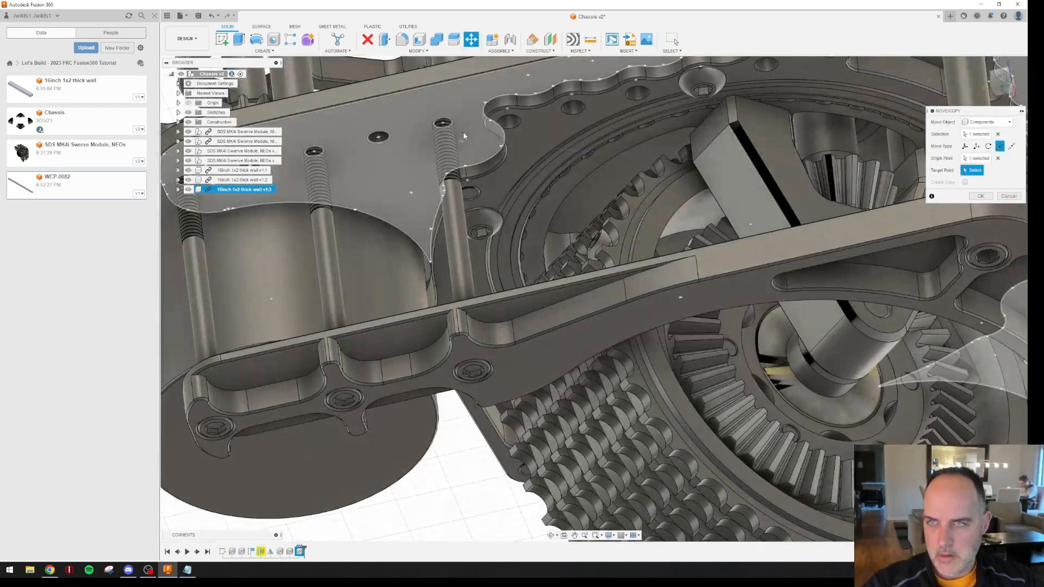
pyautogui.click(444, 123)
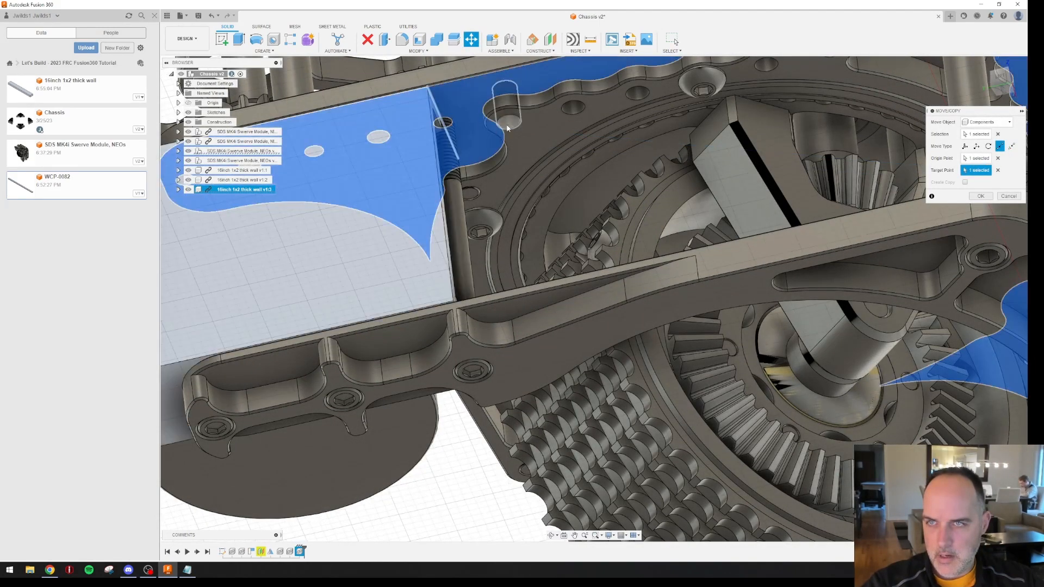
pyautogui.click(980, 66)
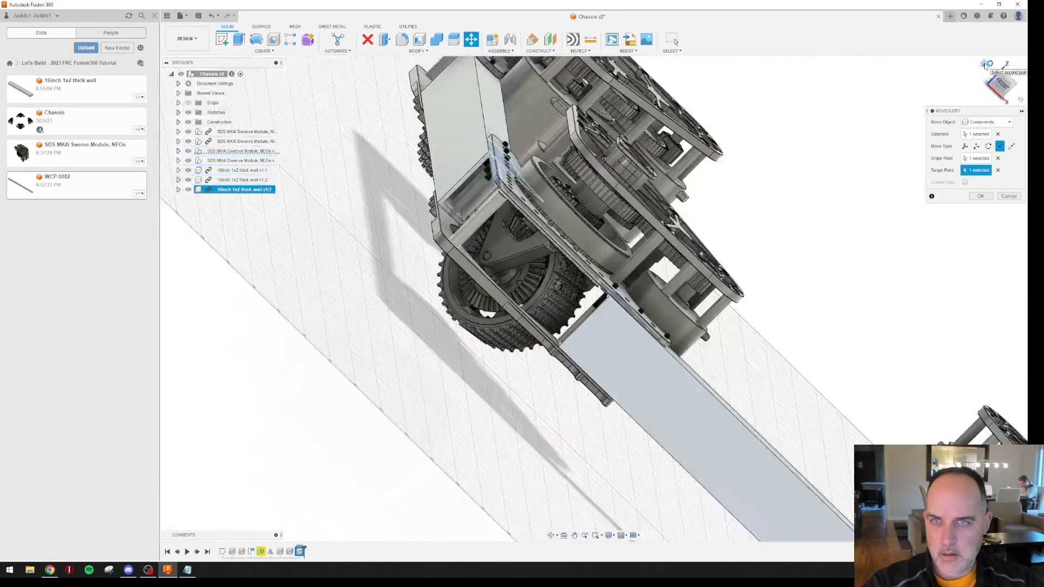
pyautogui.keyDown('shift'); pyautogui.moveTo(514, 289); pyautogui.dragTo(543, 270, button='middle'); pyautogui.keyUp('shift')
pyautogui.click(980, 195)
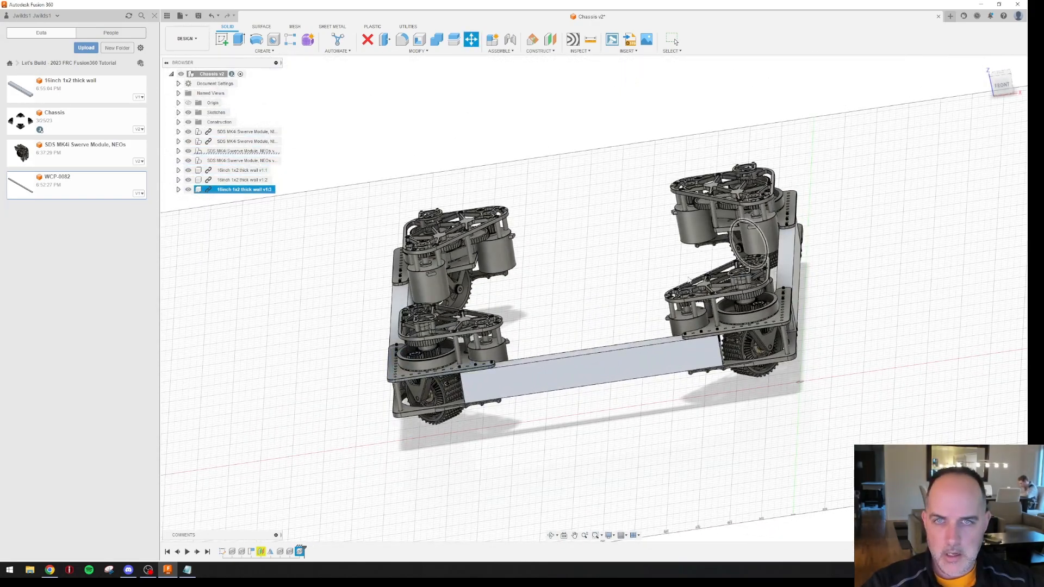
pyautogui.click(984, 66)
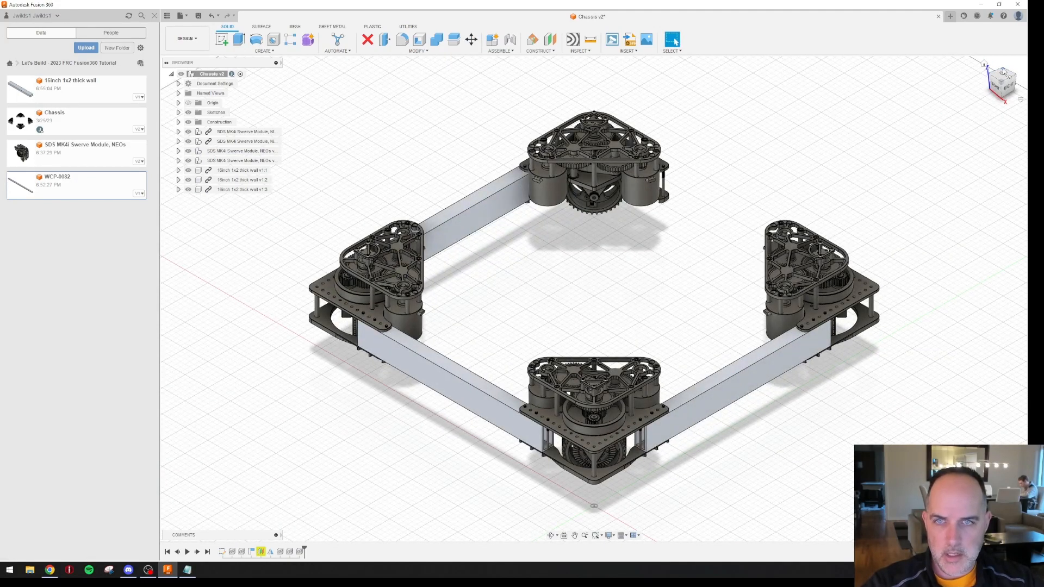
# View the chassis from the opposite side, insert a fourth "16inch 1x2 thick wall" tube and rotate it -90° about X to stand on edge
pyautogui.click(1002, 69)
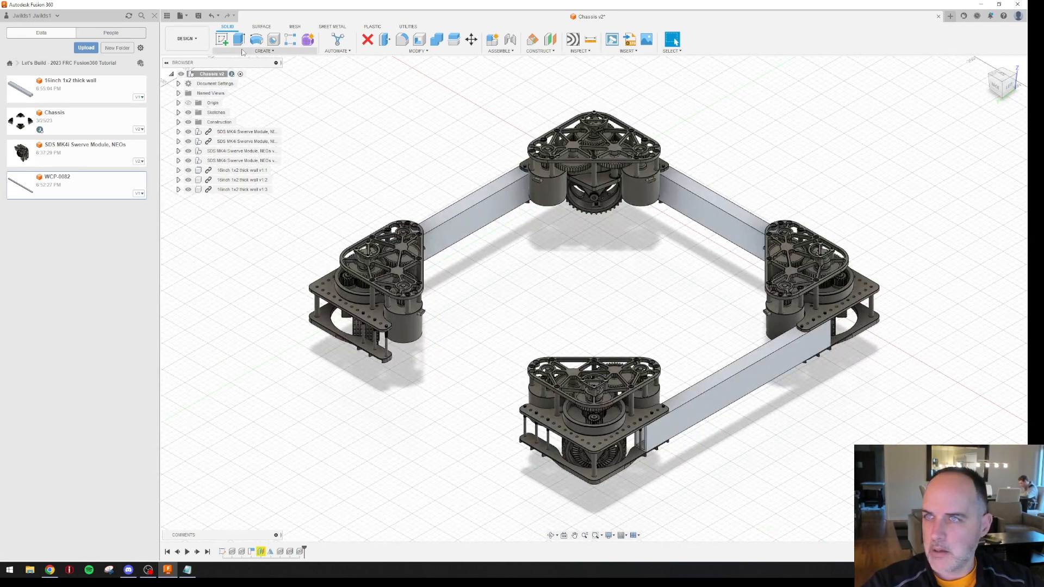
pyautogui.moveTo(100, 98); pyautogui.dragTo(244, 202)
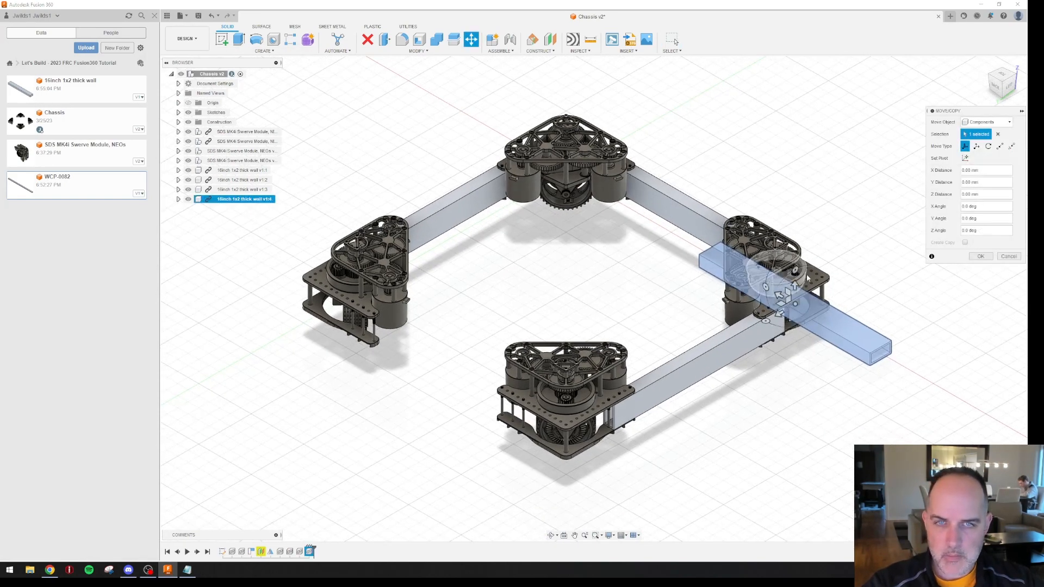
pyautogui.moveTo(794, 270); pyautogui.dragTo(779, 315)
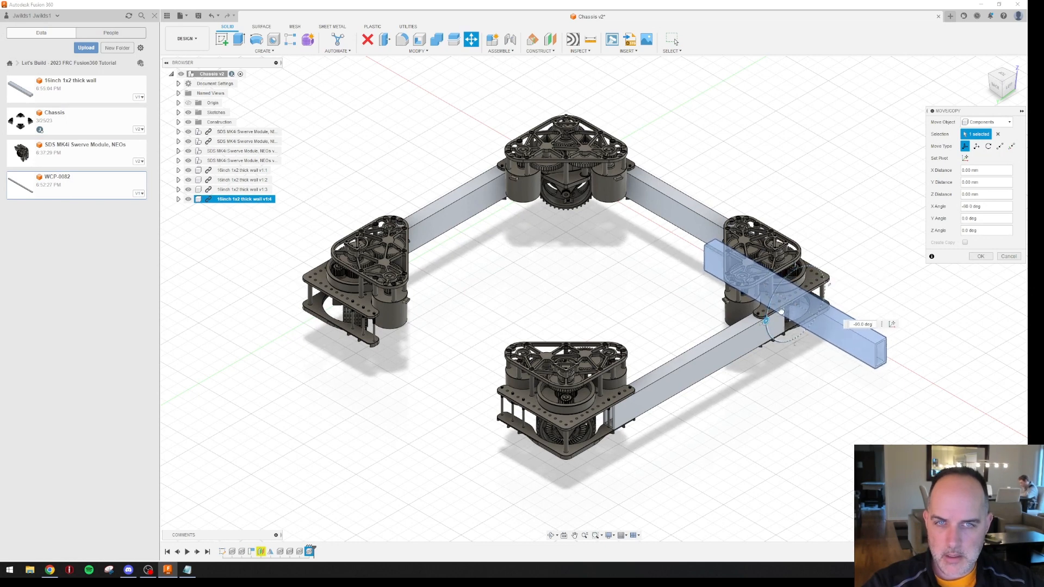
# Switch to a Point to Point move and pick the midpoint of the fourth tube's short upper end edge as the origin point
pyautogui.click(1000, 145)
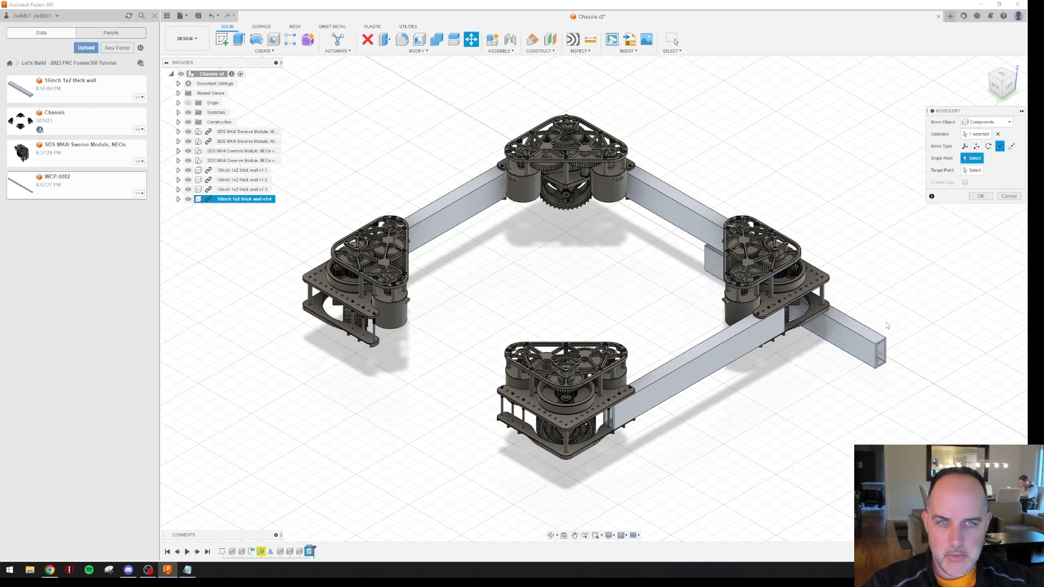
pyautogui.scroll(5, 885, 342)
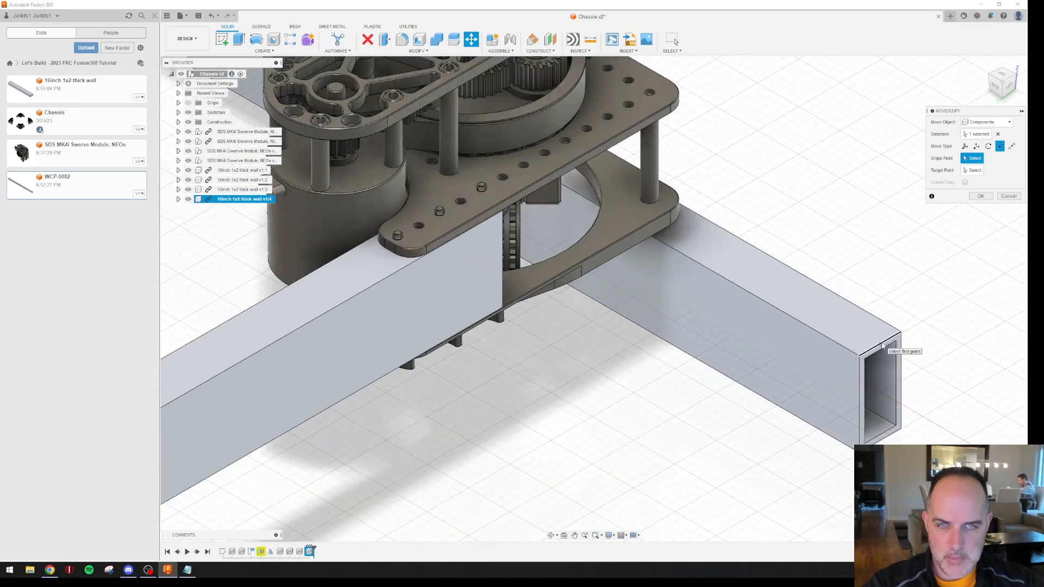
pyautogui.click(882, 345)
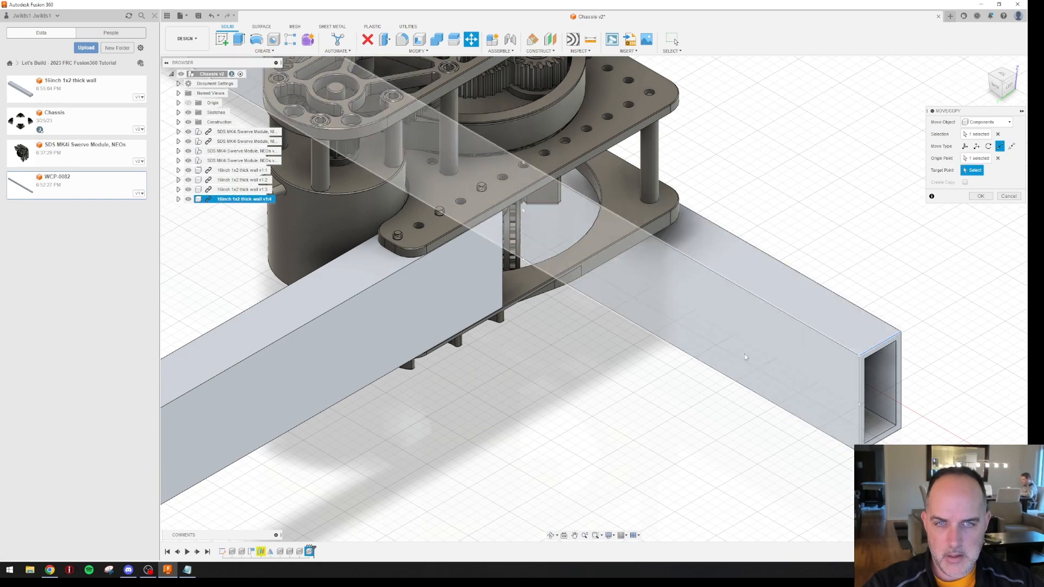
# Move the fourth tube to the innermost bolt hole's centre under the nearest module's mounting plate, on the side still lacking a tube, and confirm
pyautogui.scroll(-3, 516, 354)
pyautogui.scroll(-1, 517, 354)
pyautogui.moveTo(391, 369); pyautogui.dragTo(746, 180, button='middle')
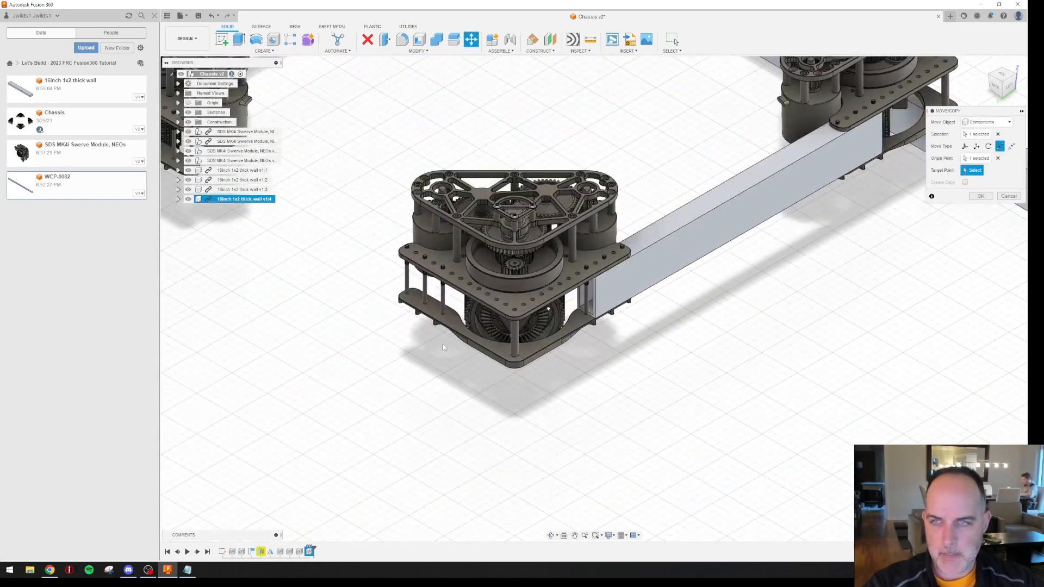
pyautogui.keyDown('shift'); pyautogui.moveTo(450, 318); pyautogui.dragTo(447, 267, button='middle'); pyautogui.keyUp('shift')
pyautogui.scroll(5, 436, 295)
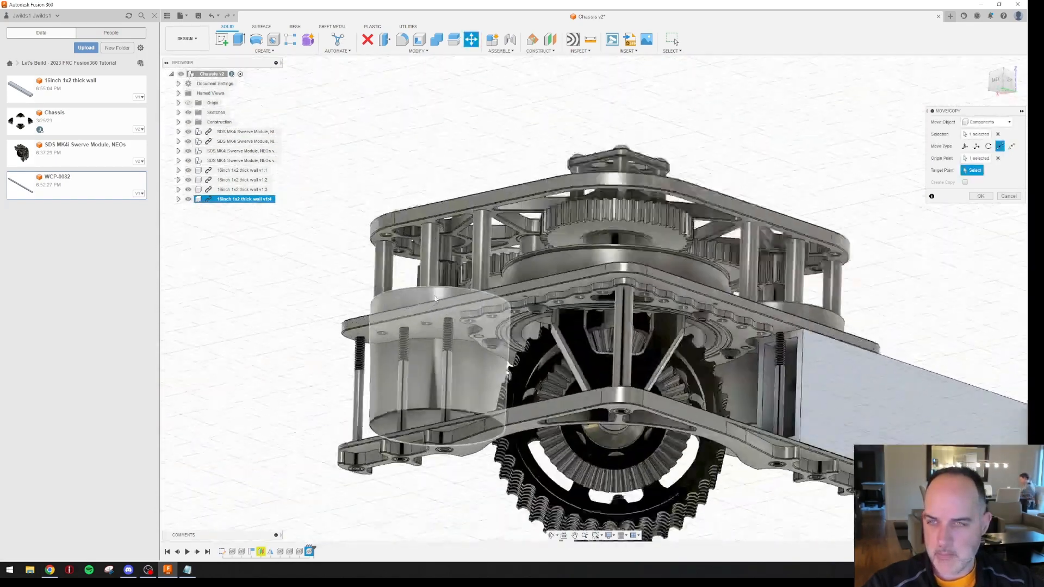
pyautogui.scroll(3, 444, 314)
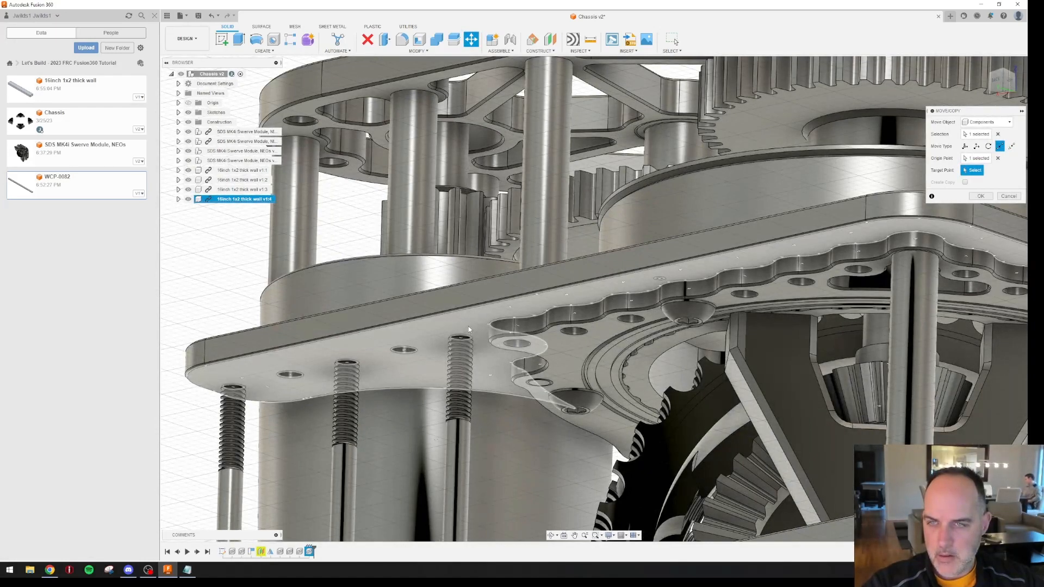
pyautogui.click(468, 326)
pyautogui.scroll(3, 466, 317)
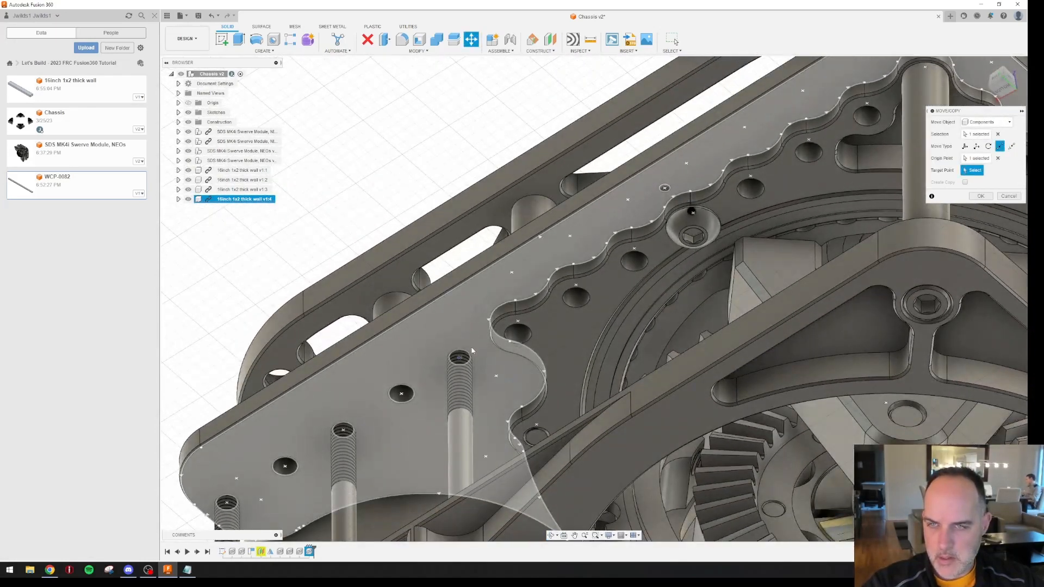
pyautogui.click(462, 359)
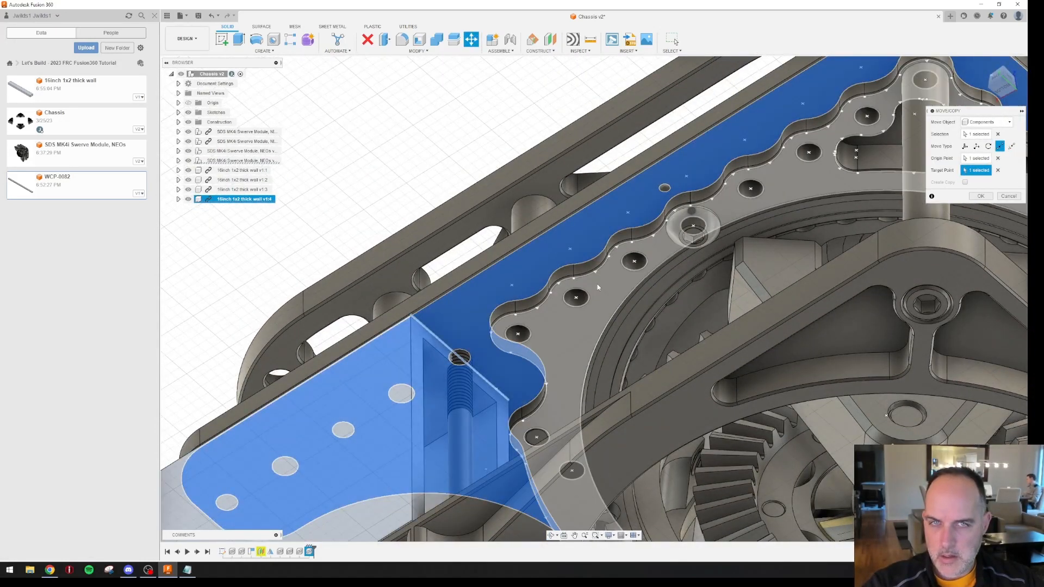
pyautogui.click(985, 65)
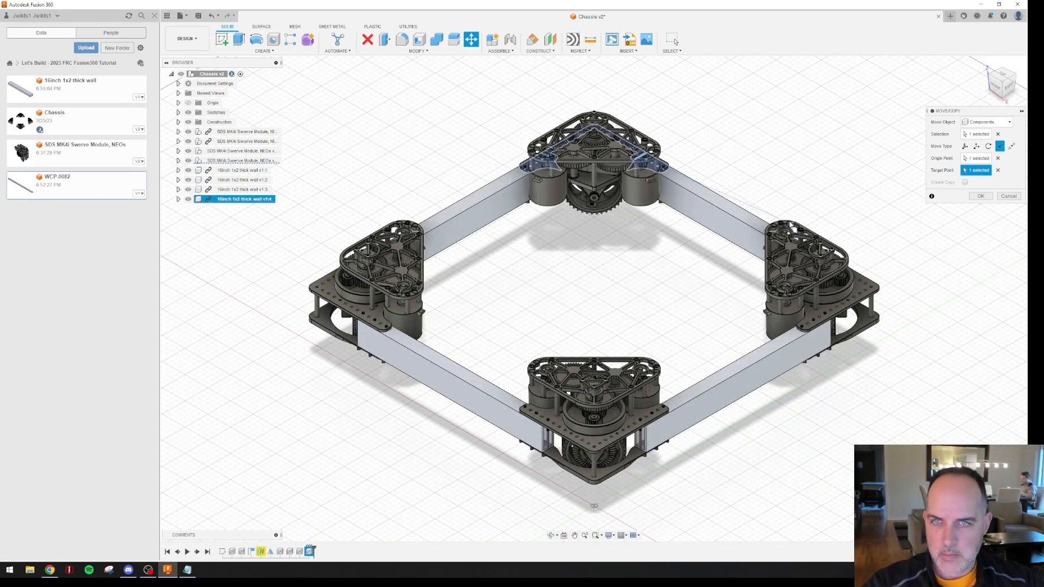
pyautogui.click(983, 196)
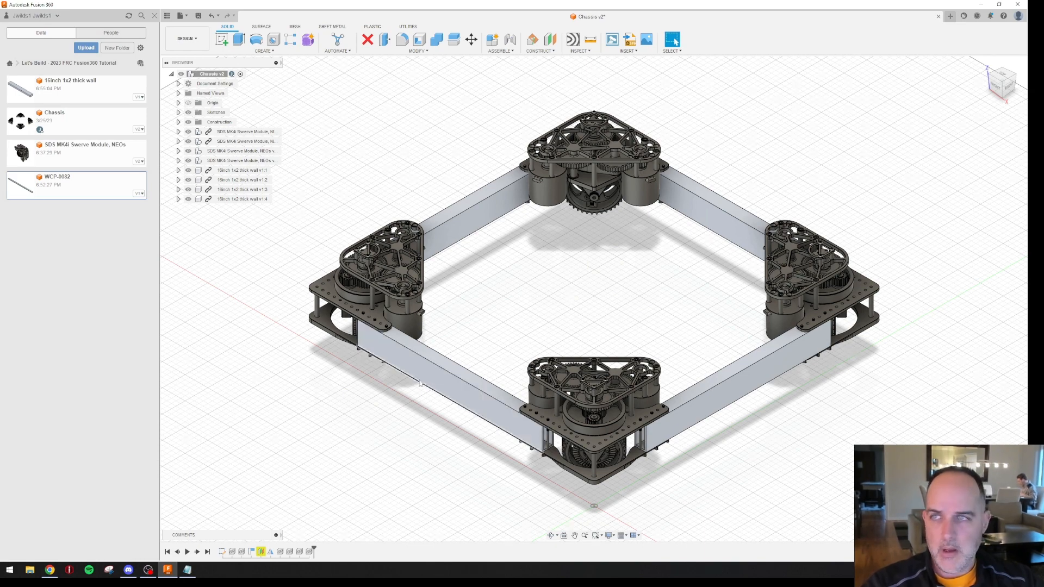
# Save the Chassis assembly as a new version with the default version description
pyautogui.click(199, 16)
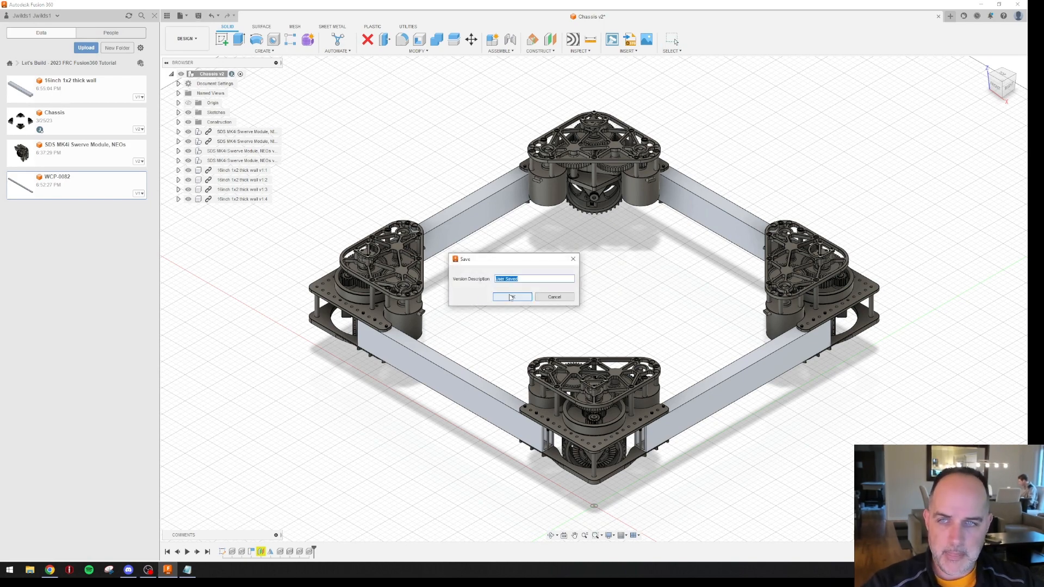
pyautogui.click(506, 299)
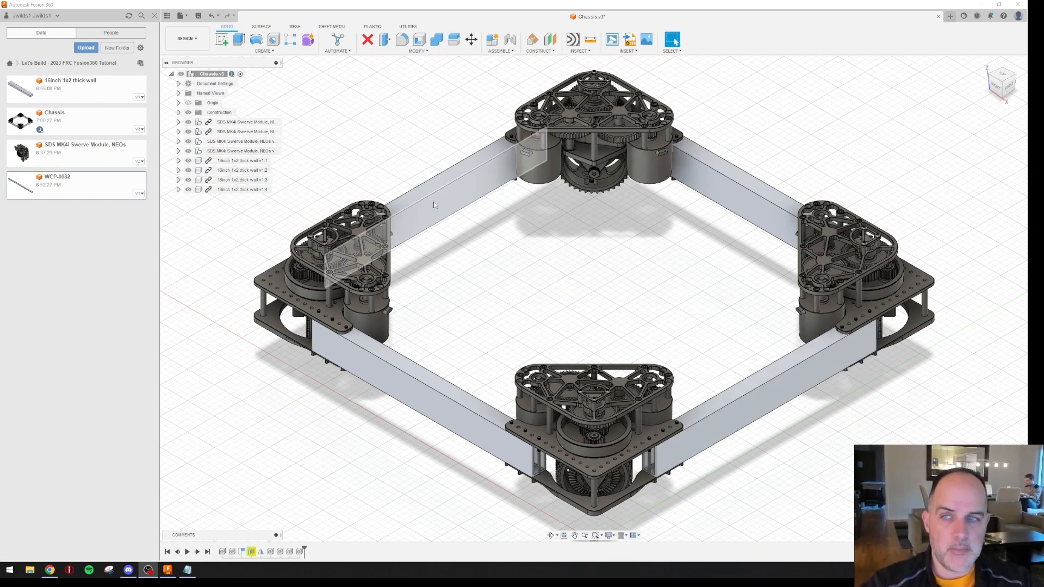
# Break the link of all four "16inch 1x2 thick wall" tube components to their source design
pyautogui.click(241, 161)
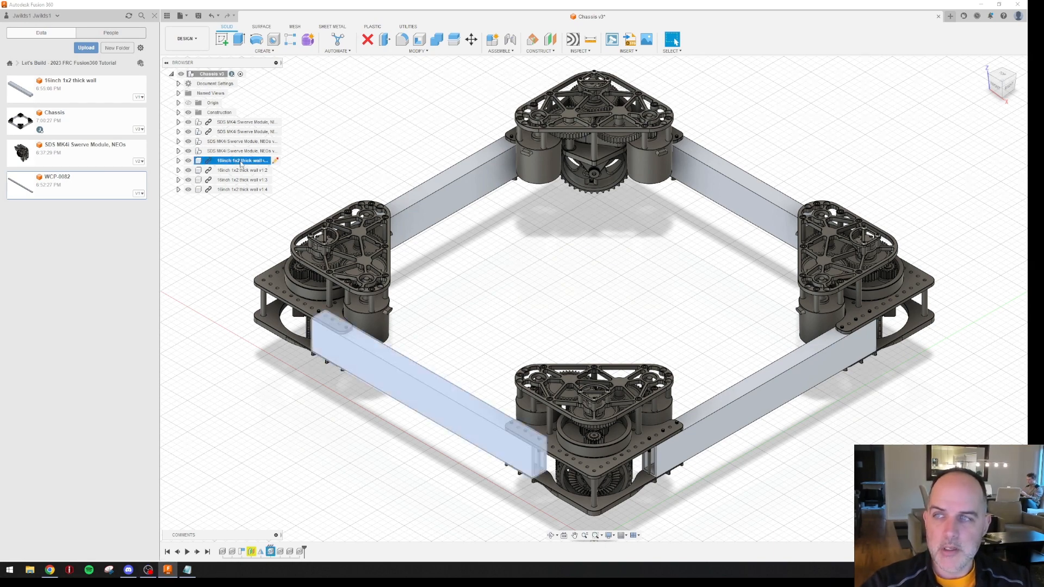
pyautogui.rightClick(242, 162)
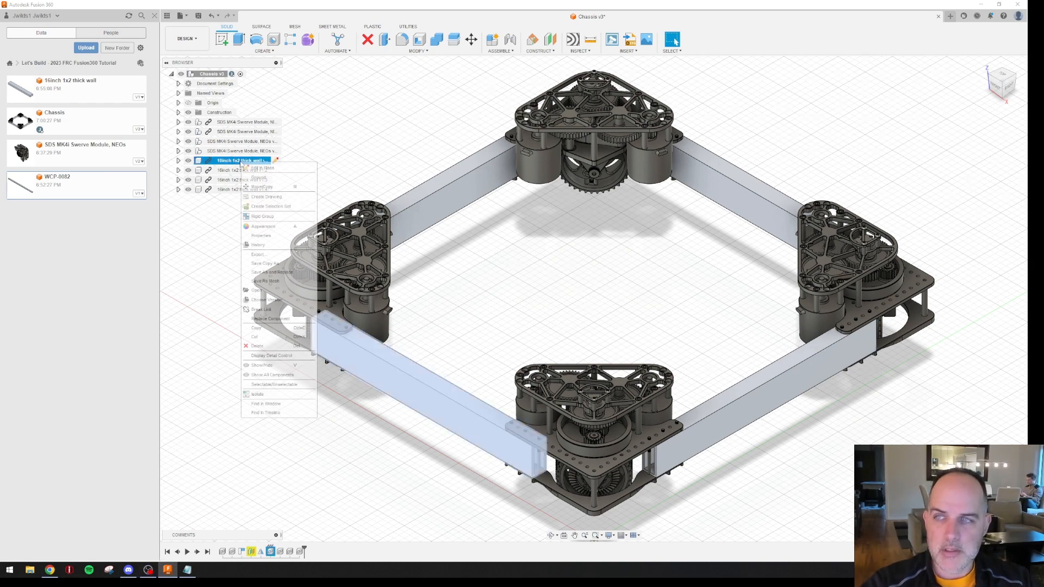
pyautogui.click(284, 309)
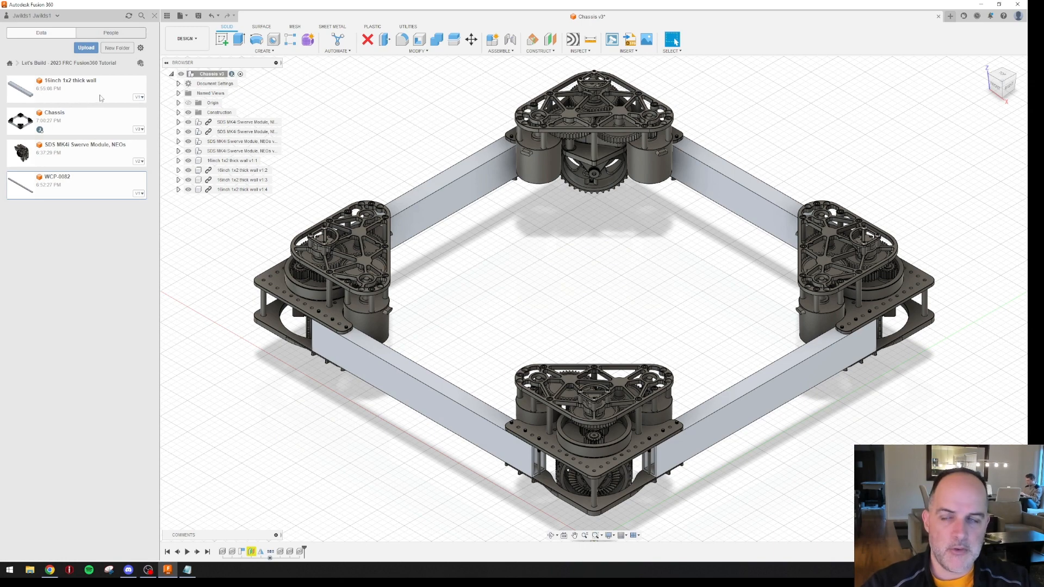
pyautogui.rightClick(240, 172)
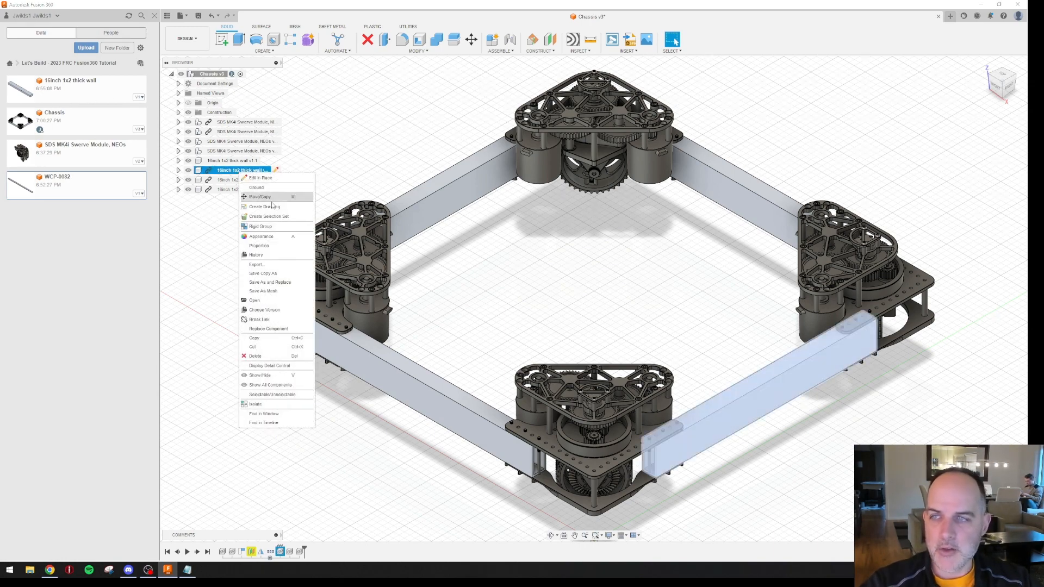
pyautogui.click(280, 320)
pyautogui.rightClick(240, 183)
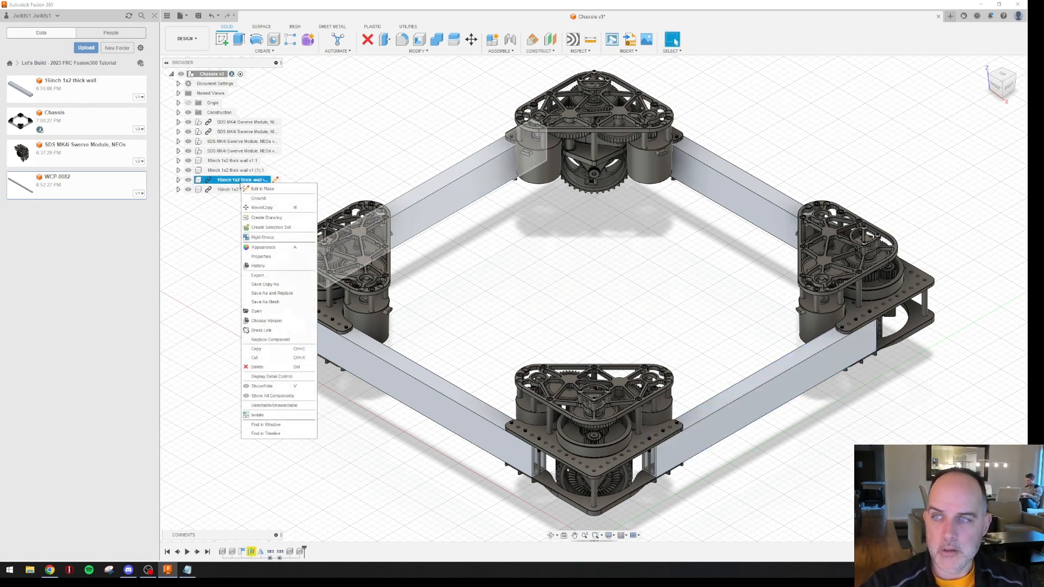
pyautogui.click(261, 330)
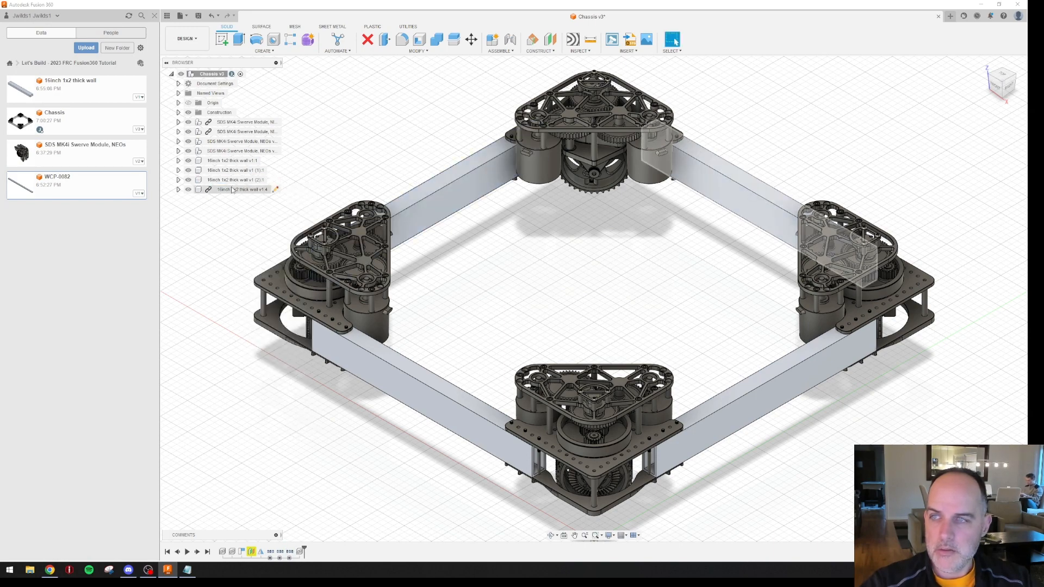
pyautogui.rightClick(233, 190)
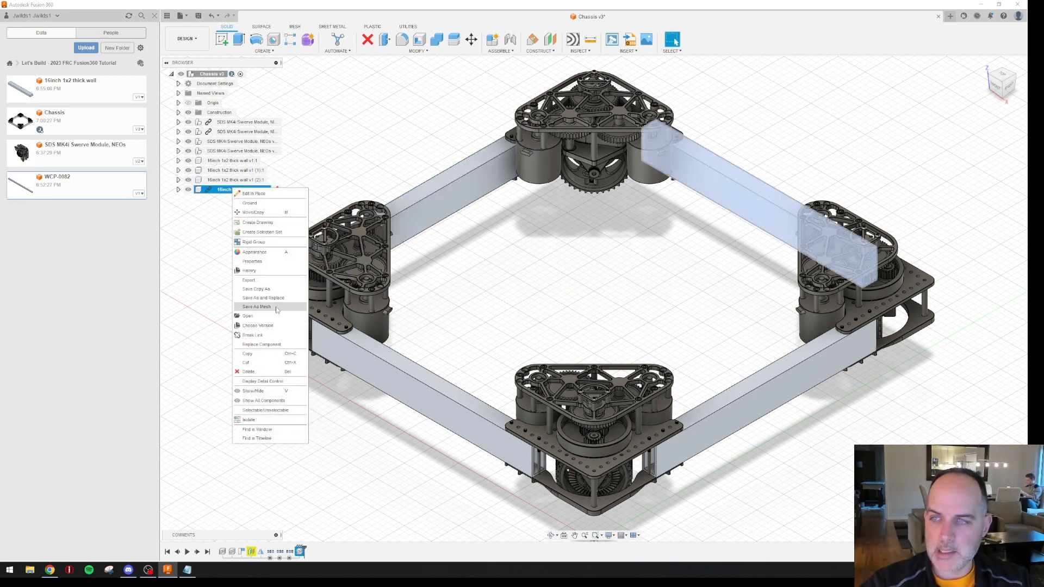
pyautogui.click(262, 336)
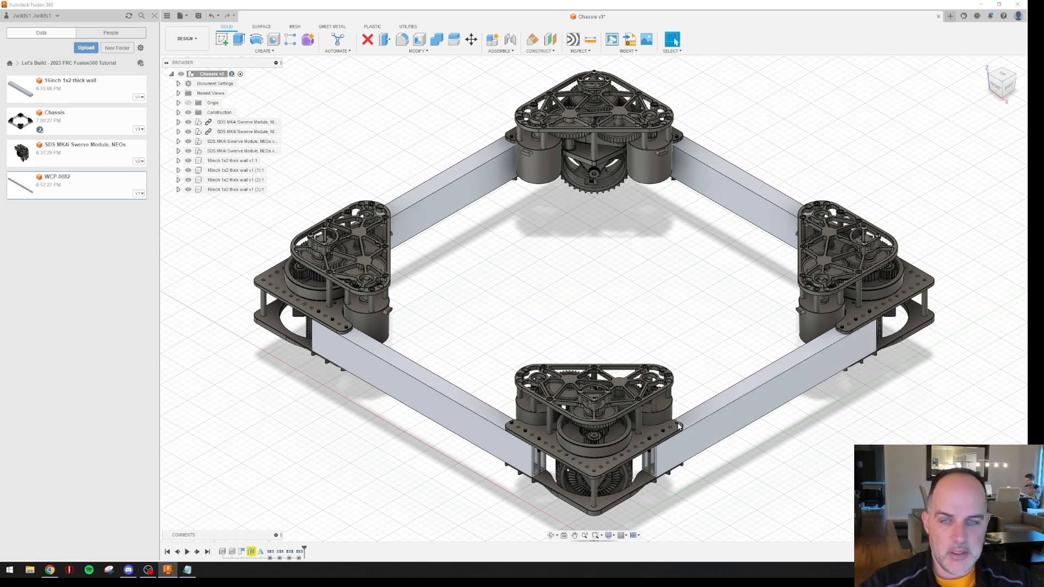
# Start a sketch on the upper narrow face of the "16inch 1x2 thick wall v1 (1)" tube, beneath the swerve module plates
pyautogui.scroll(6, 678, 426)
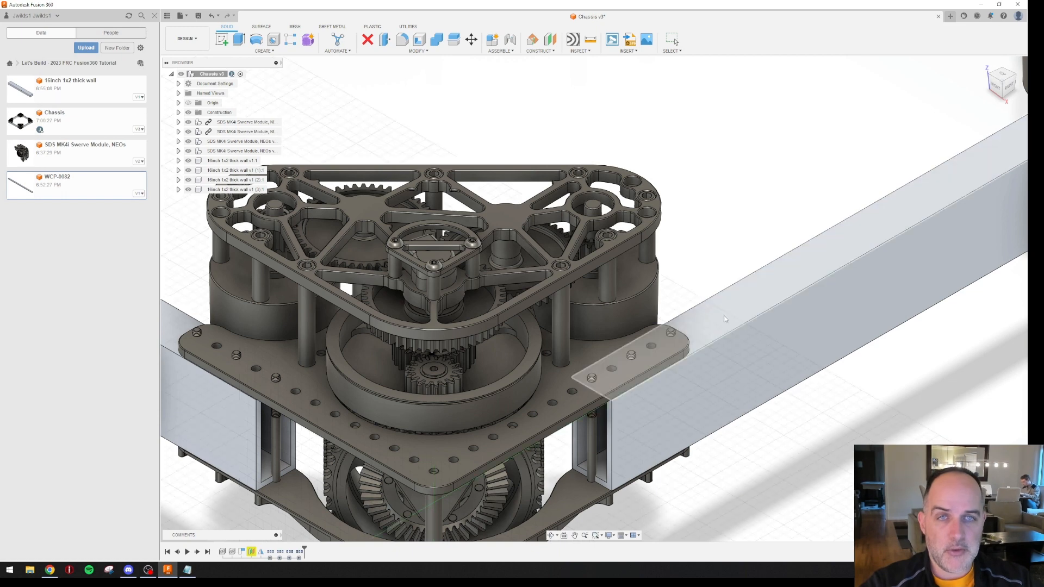
pyautogui.scroll(-5, 699, 293)
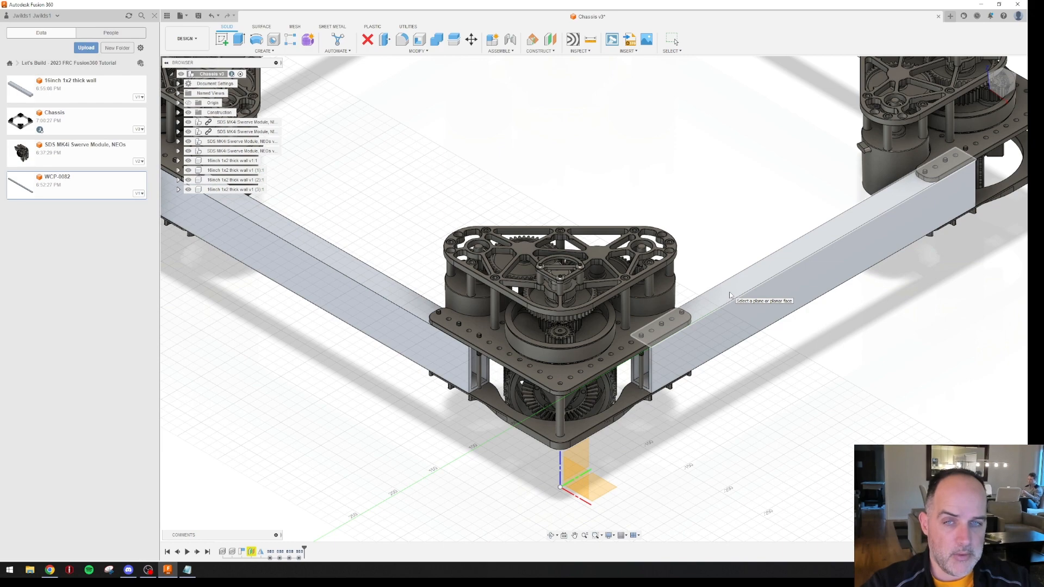
pyautogui.click(730, 295)
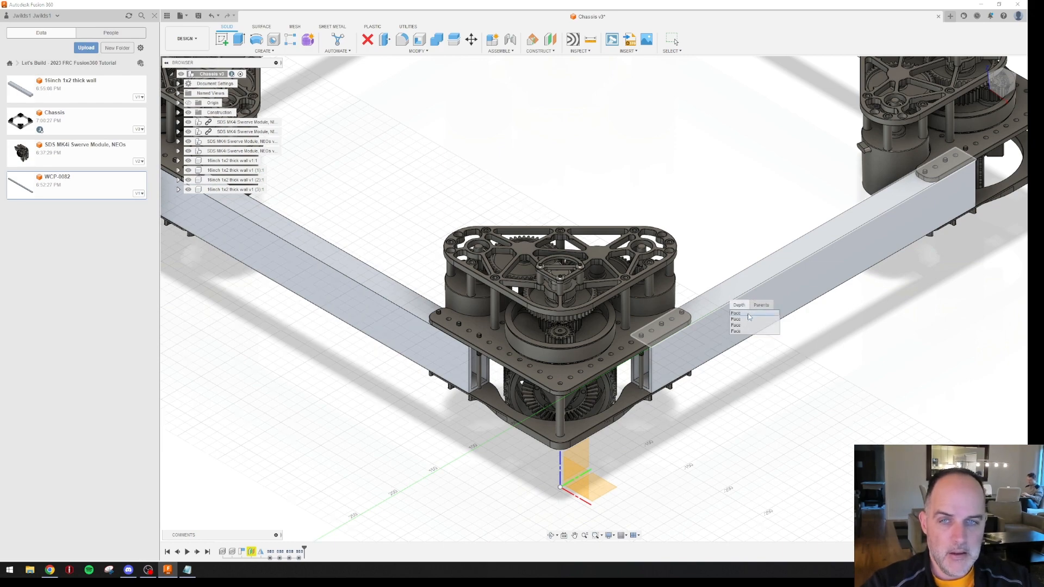
pyautogui.click(736, 313)
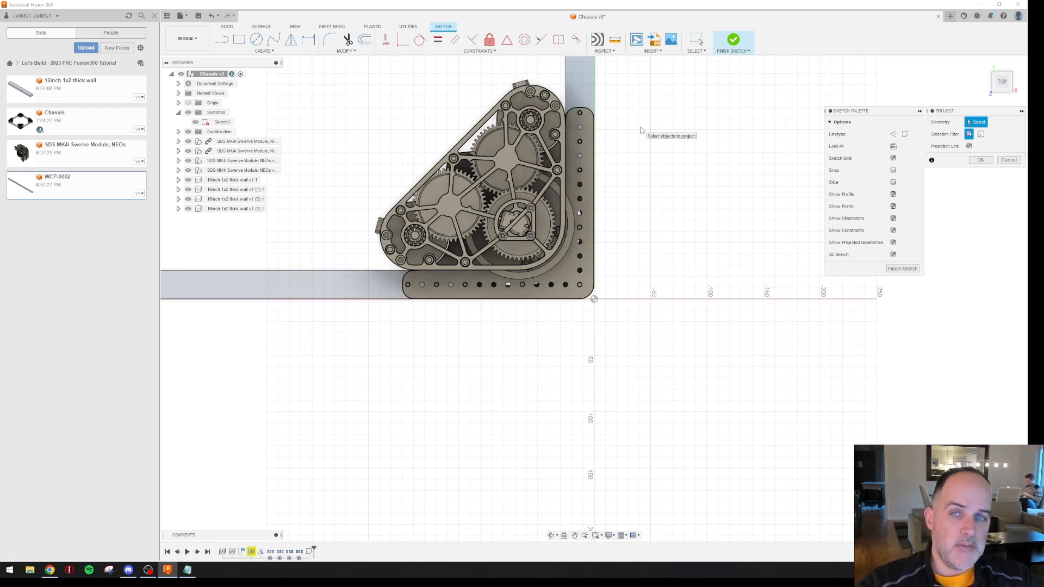
# Project the mounting plate faces of the two swerve modules at the tube's ends into the sketch with Projection Link enabled
pyautogui.moveTo(651, 235); pyautogui.dragTo(656, 255)
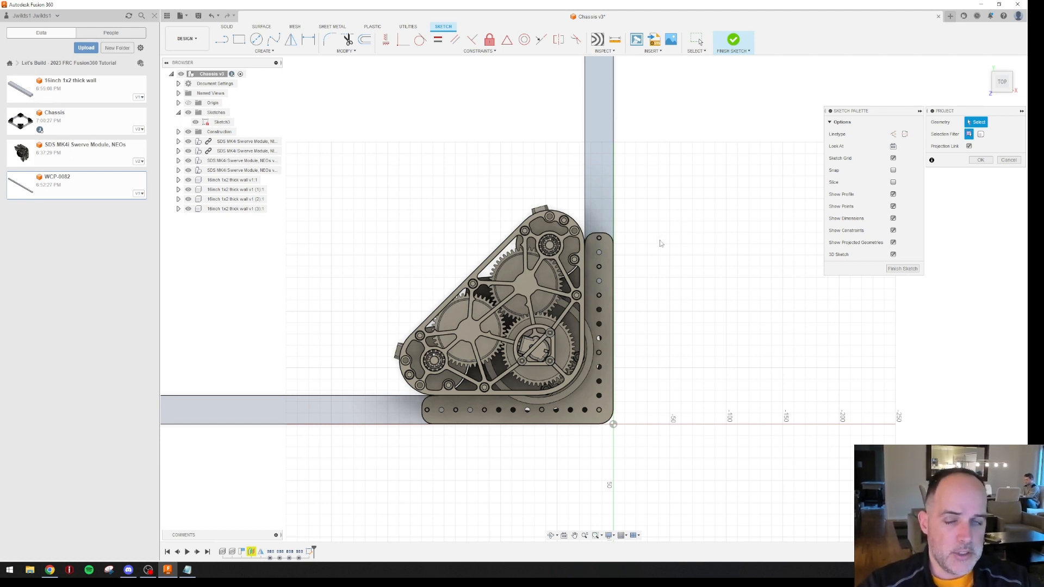
pyautogui.click(608, 277)
pyautogui.moveTo(651, 121); pyautogui.dragTo(651, 446, button='middle')
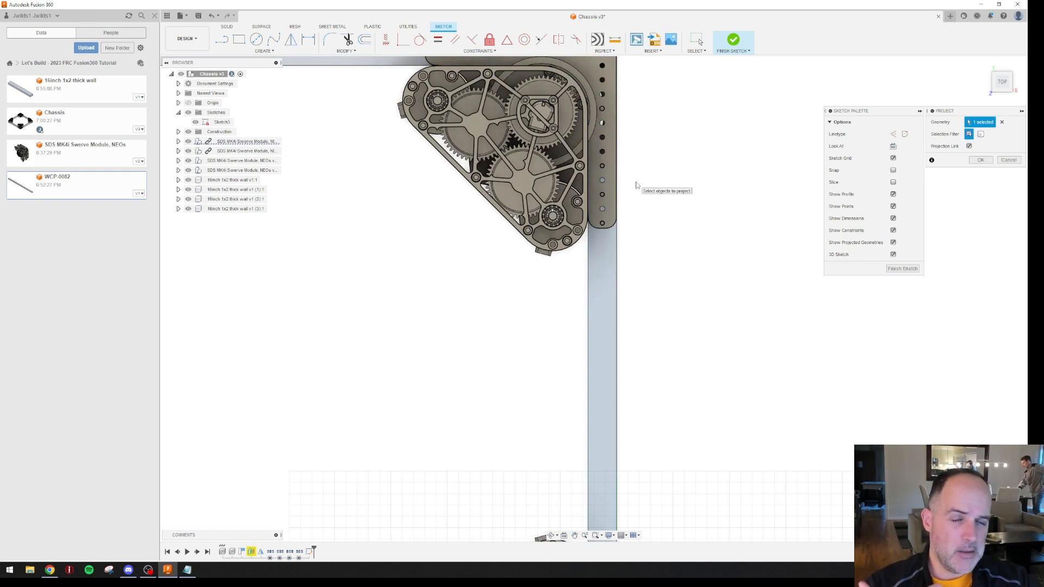
pyautogui.click(610, 155)
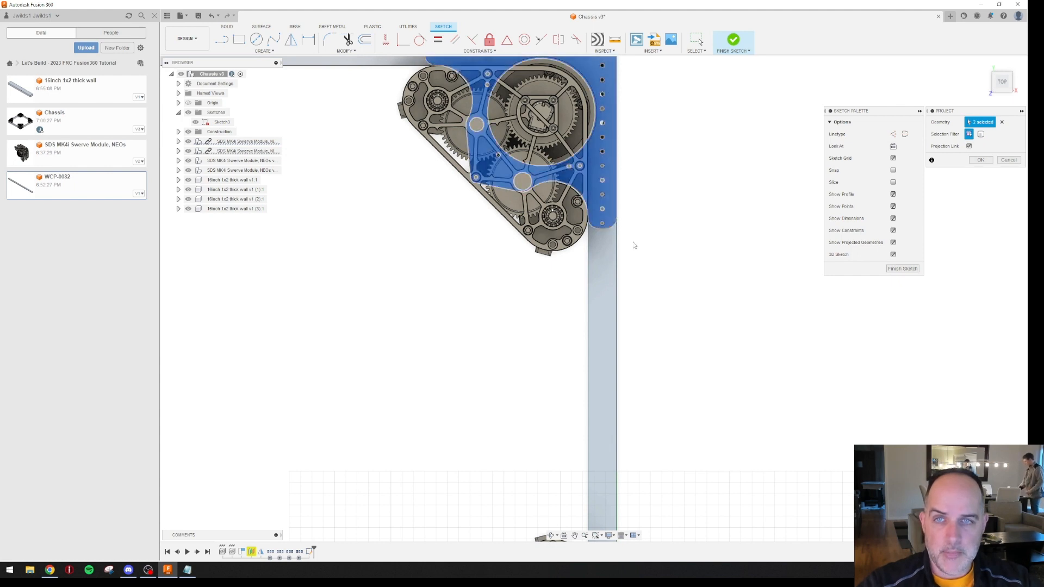
pyautogui.scroll(-2, 668, 259)
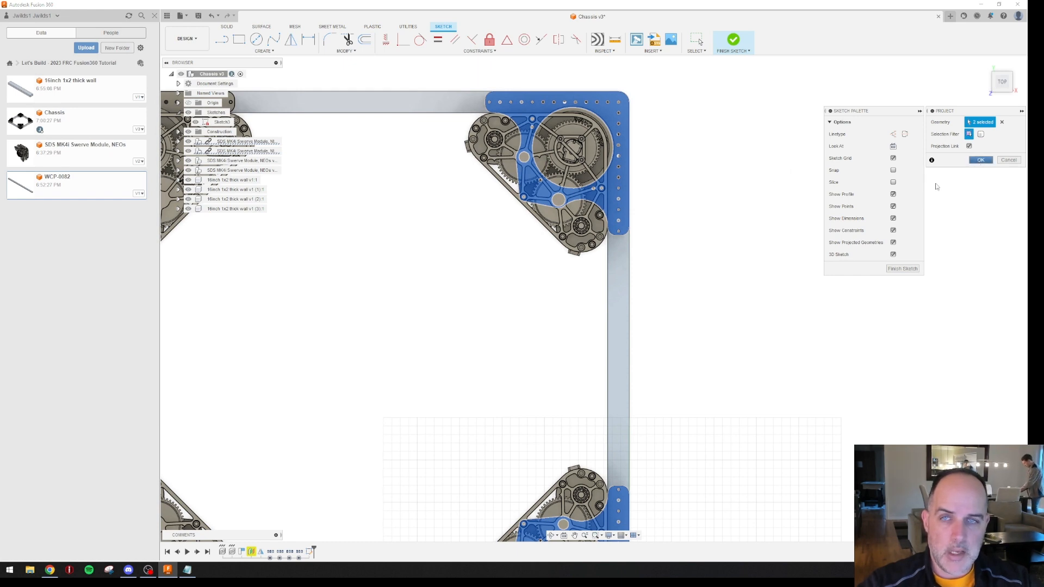
pyautogui.click(980, 161)
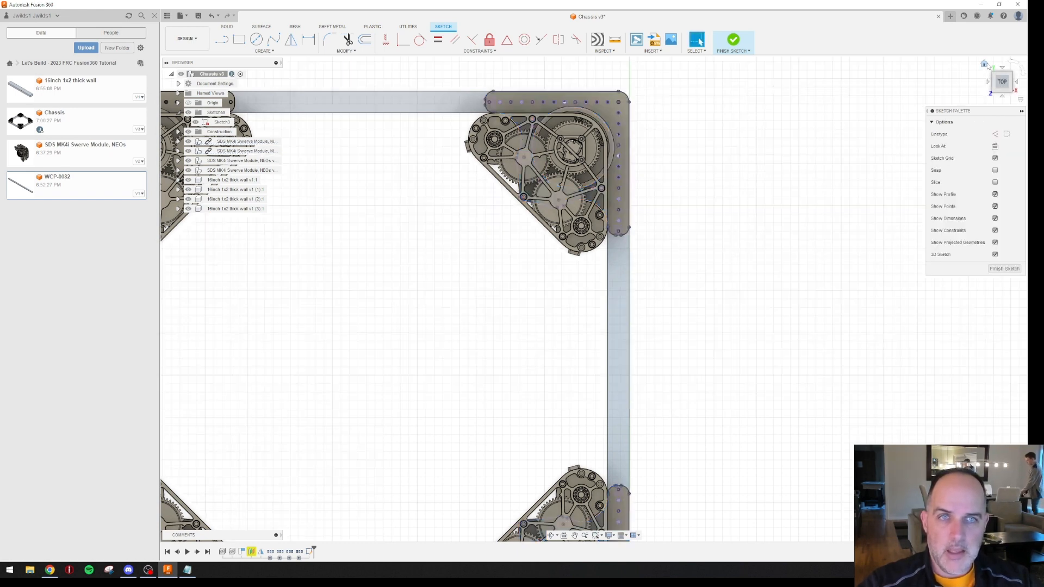
# Return to the home view and hide all four SDS MK4i swerve modules so only the tubes and projected geometry show
pyautogui.click(984, 65)
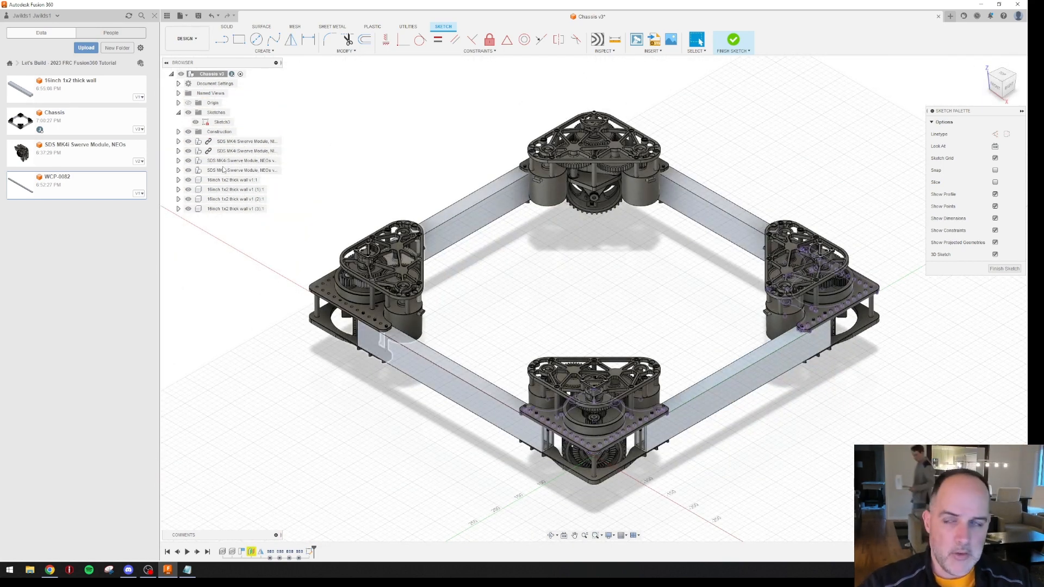
pyautogui.click(228, 142)
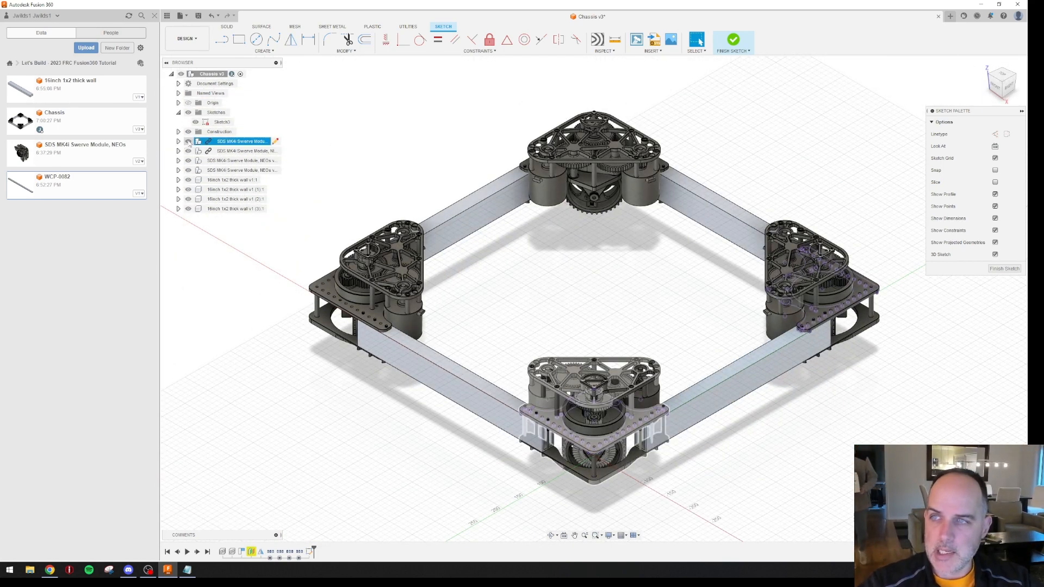
pyautogui.click(188, 142)
pyautogui.click(188, 150)
pyautogui.click(188, 160)
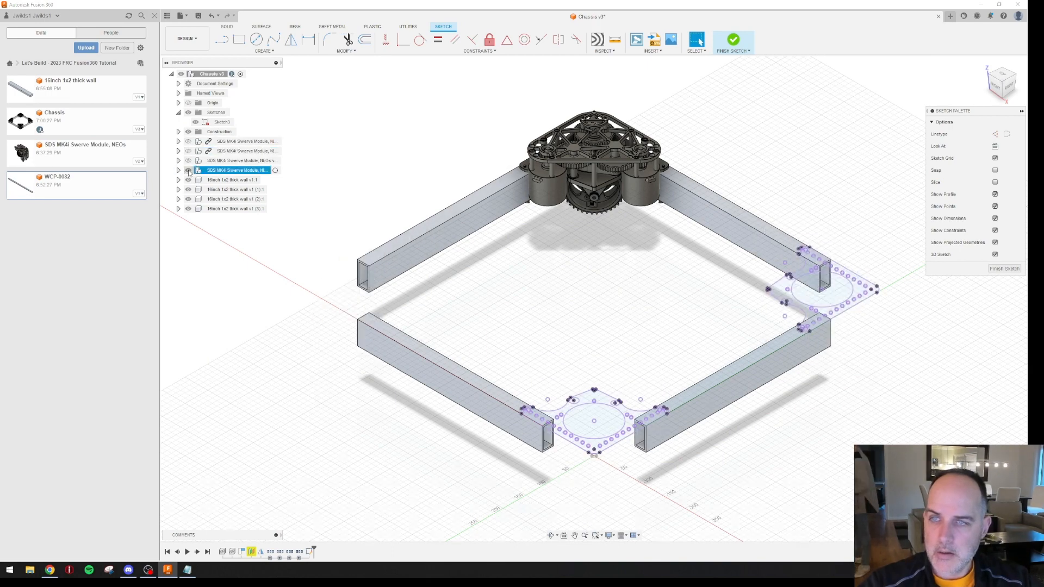
pyautogui.click(188, 171)
# Inspect the projected bolt holes over the tube's near end and finish the sketch
pyautogui.scroll(5, 657, 368)
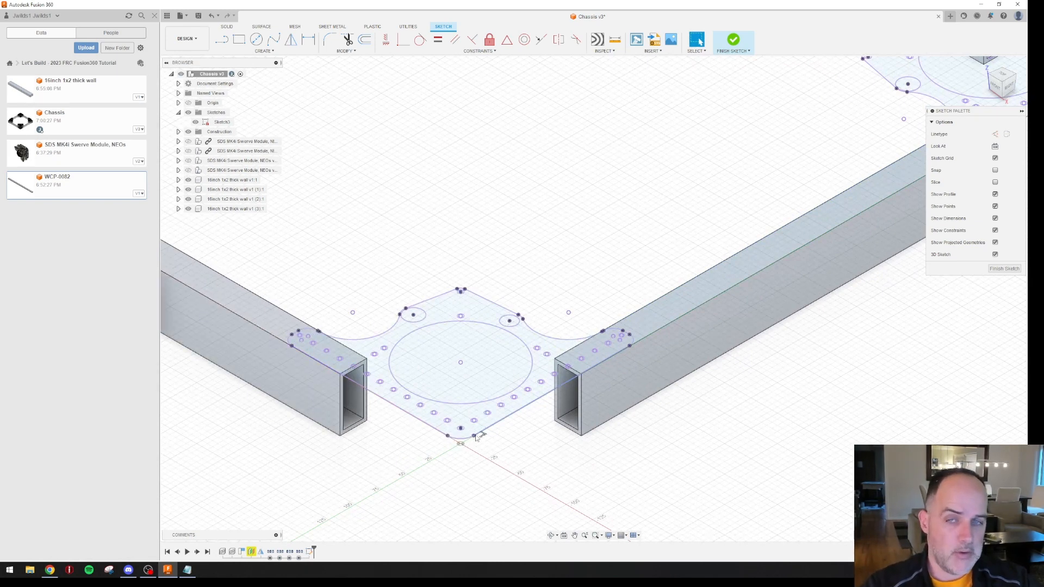
pyautogui.keyDown('shift'); pyautogui.moveTo(521, 423); pyautogui.dragTo(550, 346, button='middle'); pyautogui.keyUp('shift')
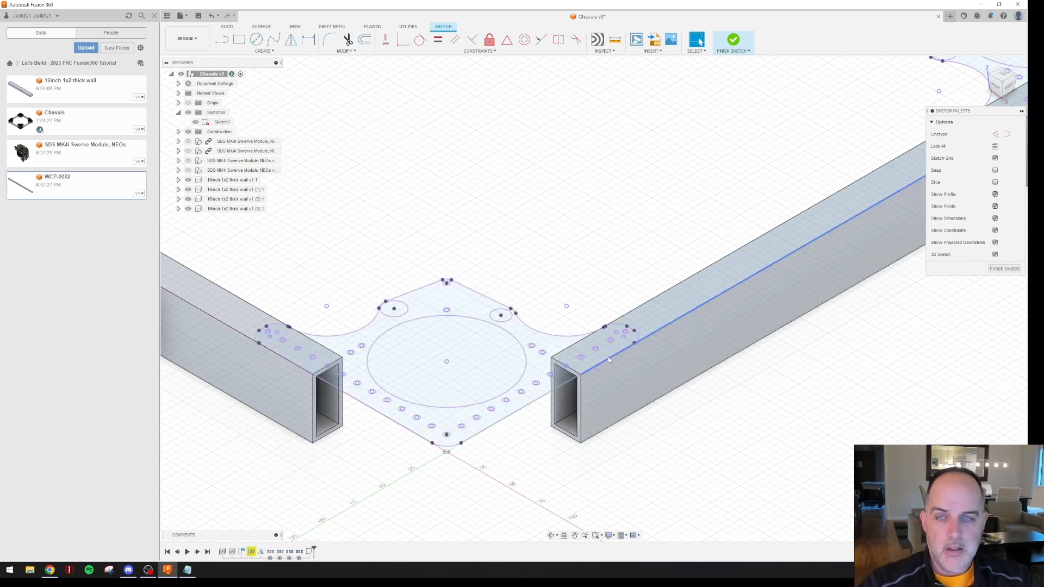
pyautogui.scroll(3, 608, 357)
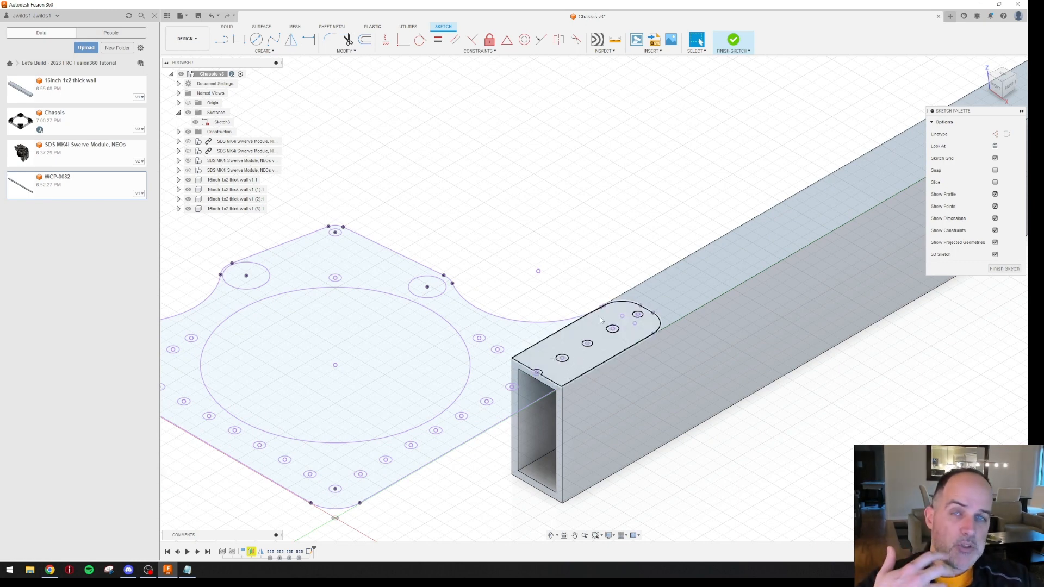
pyautogui.click(733, 40)
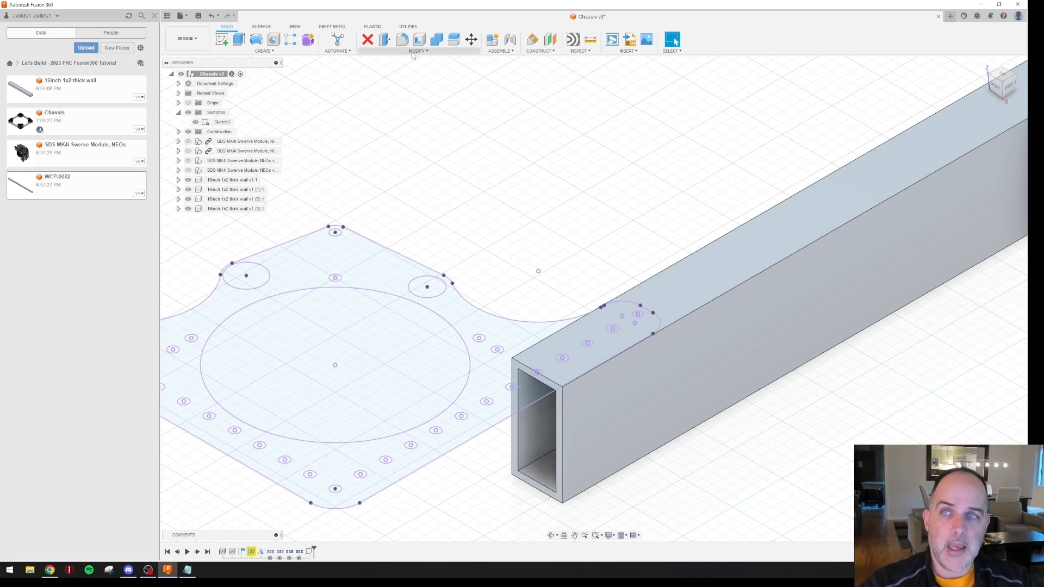
# Start an Extrude, check the bolt positions against the nearest module, and select the three alternating bolt-hole profiles starting from the plate's tip
pyautogui.click(276, 51)
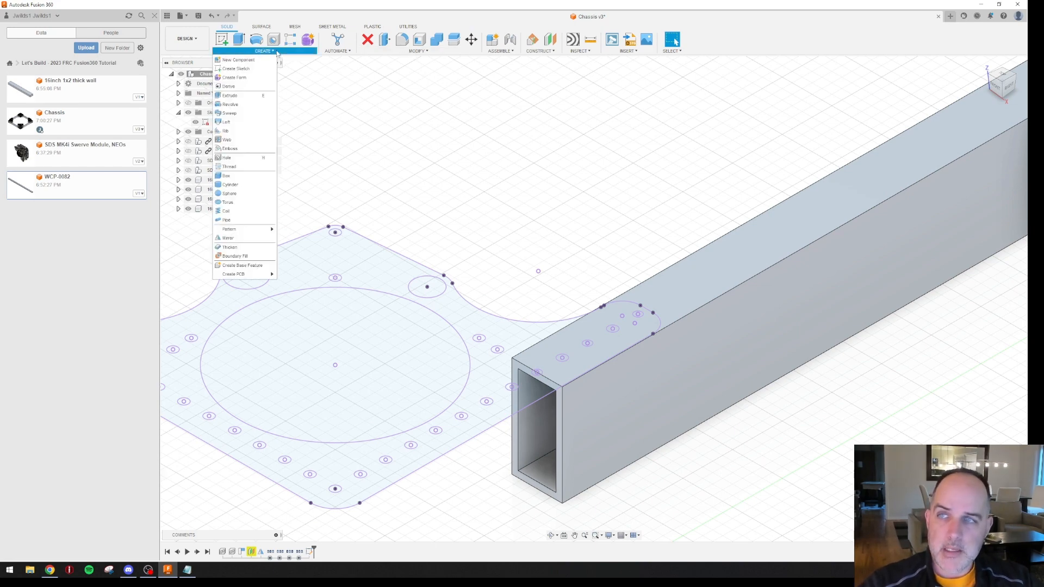
pyautogui.click(239, 97)
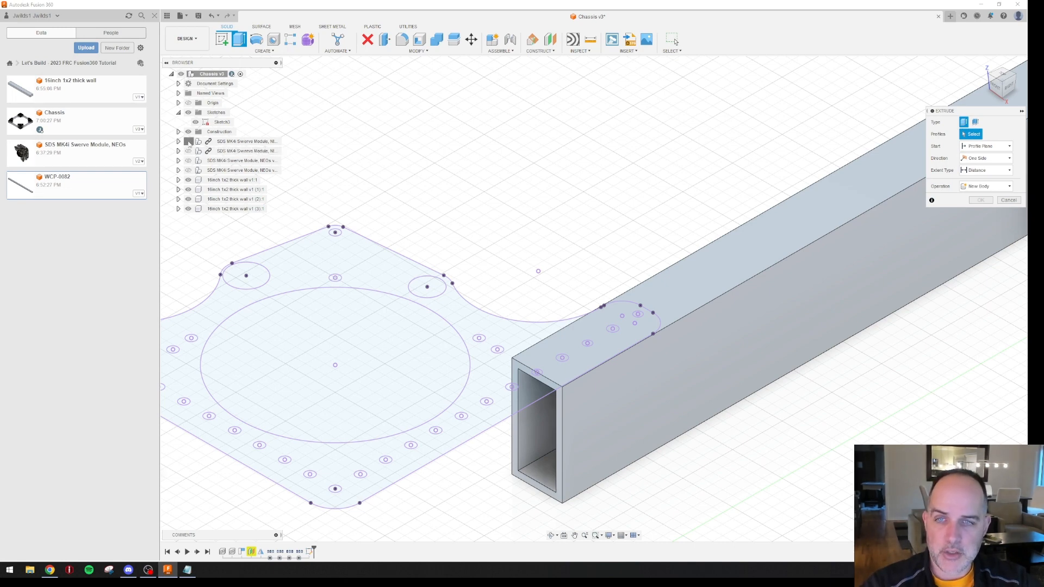
pyautogui.click(188, 141)
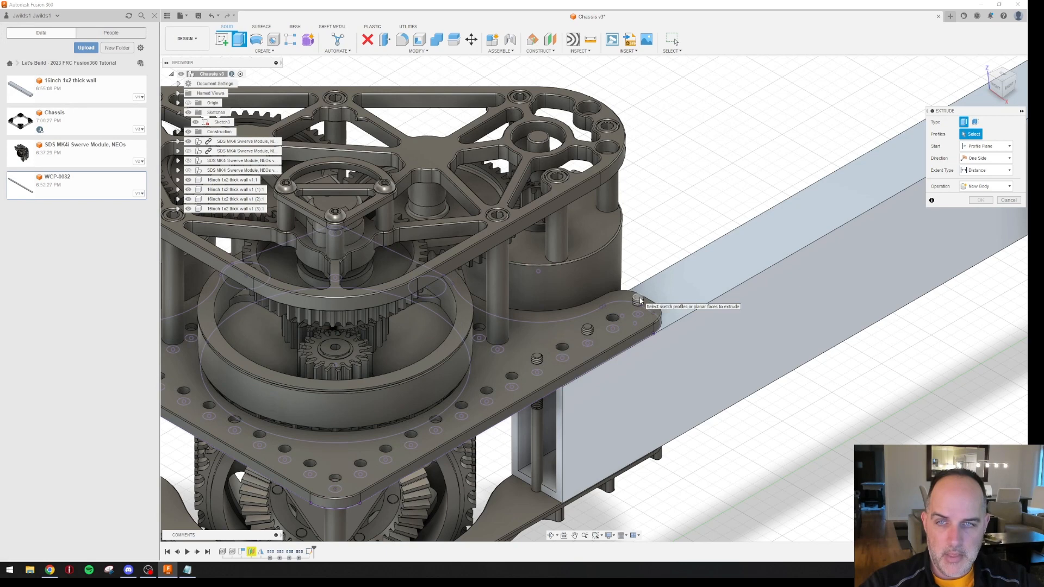
pyautogui.click(189, 142)
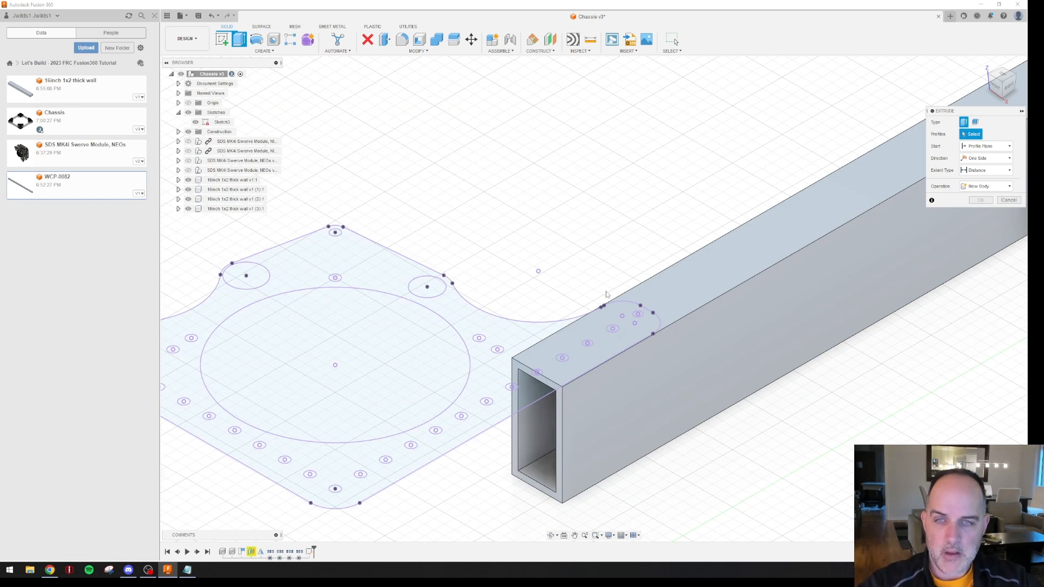
pyautogui.scroll(4, 638, 315)
pyautogui.click(637, 316)
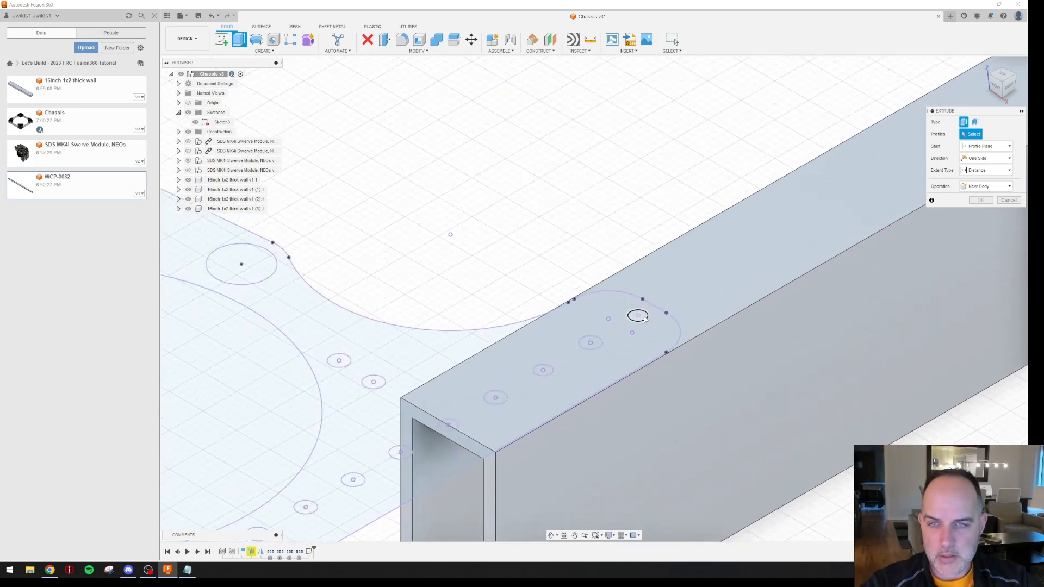
pyautogui.click(543, 370)
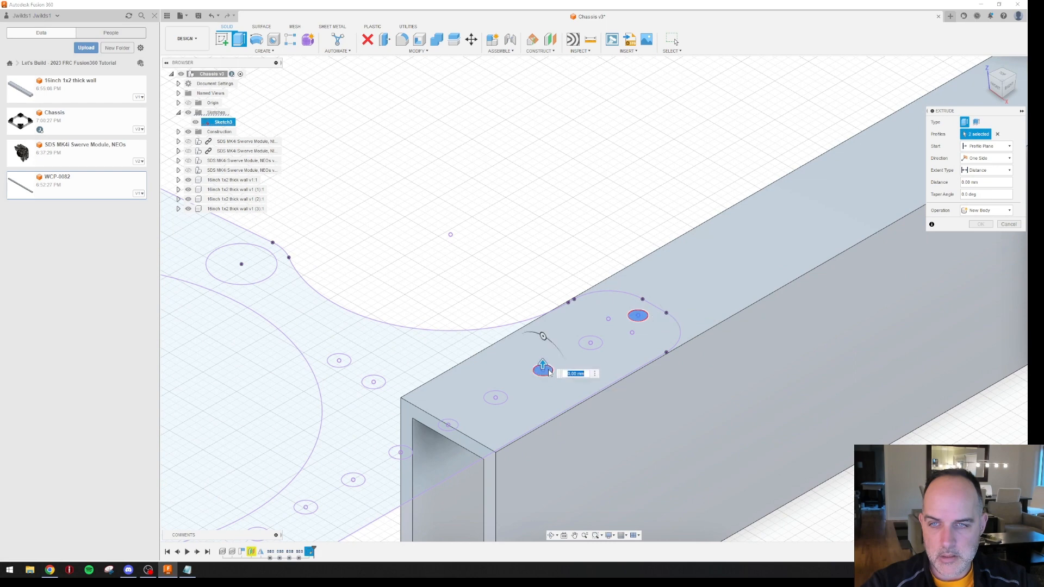
pyautogui.click(455, 426)
pyautogui.scroll(-3, 634, 289)
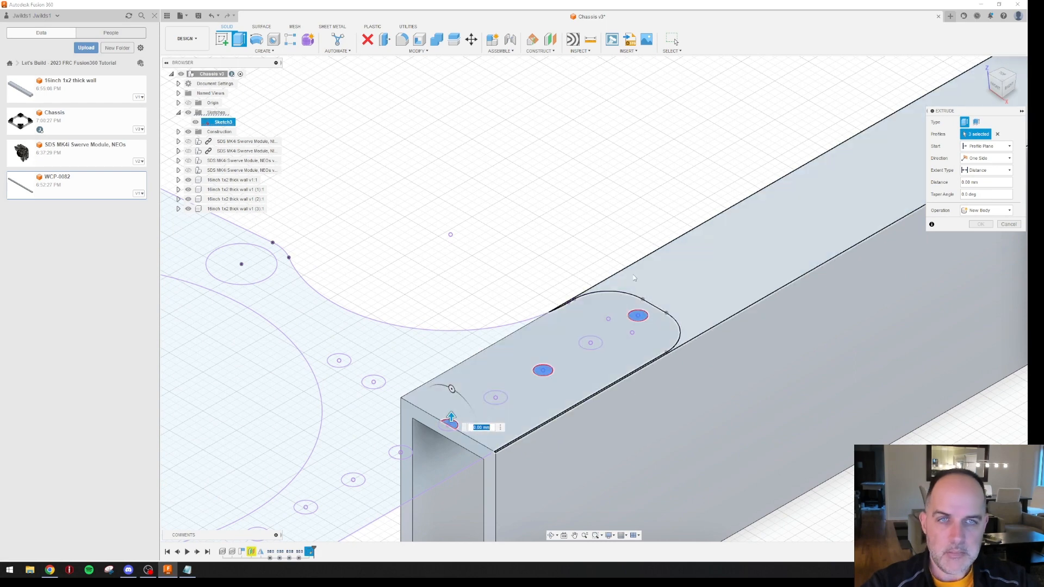
pyautogui.scroll(-1, 635, 289)
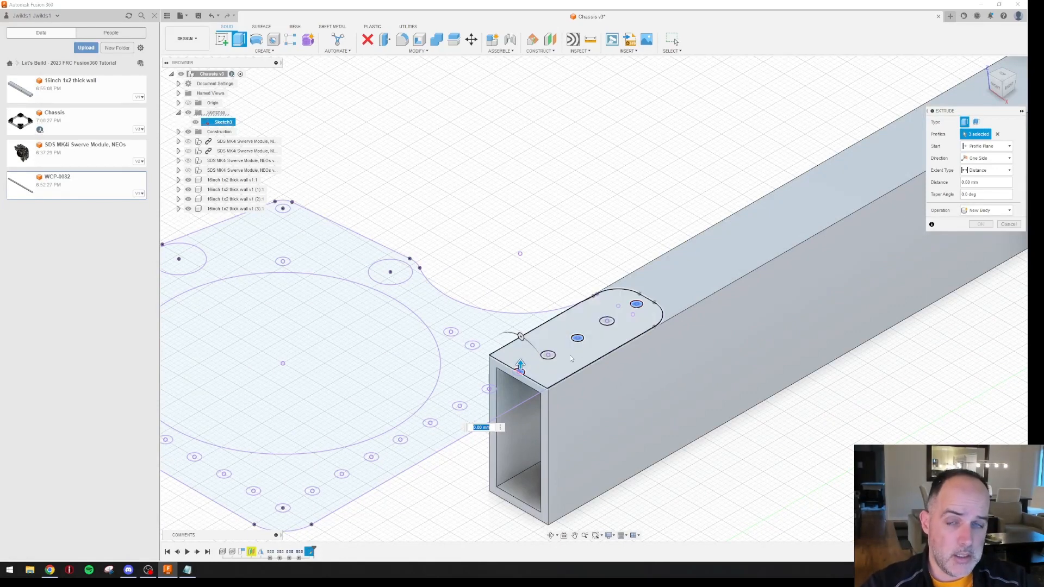
# Cut the three selected bolt holes 55 mm down through both walls of the tube with the Cut operation
pyautogui.moveTo(521, 364); pyautogui.dragTo(523, 303)
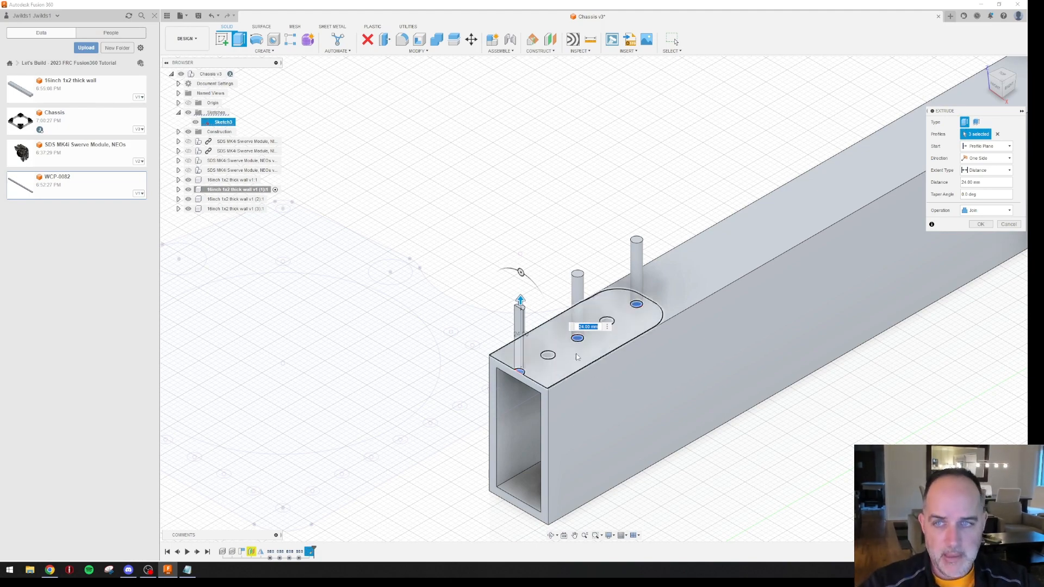
pyautogui.moveTo(520, 299); pyautogui.dragTo(511, 513)
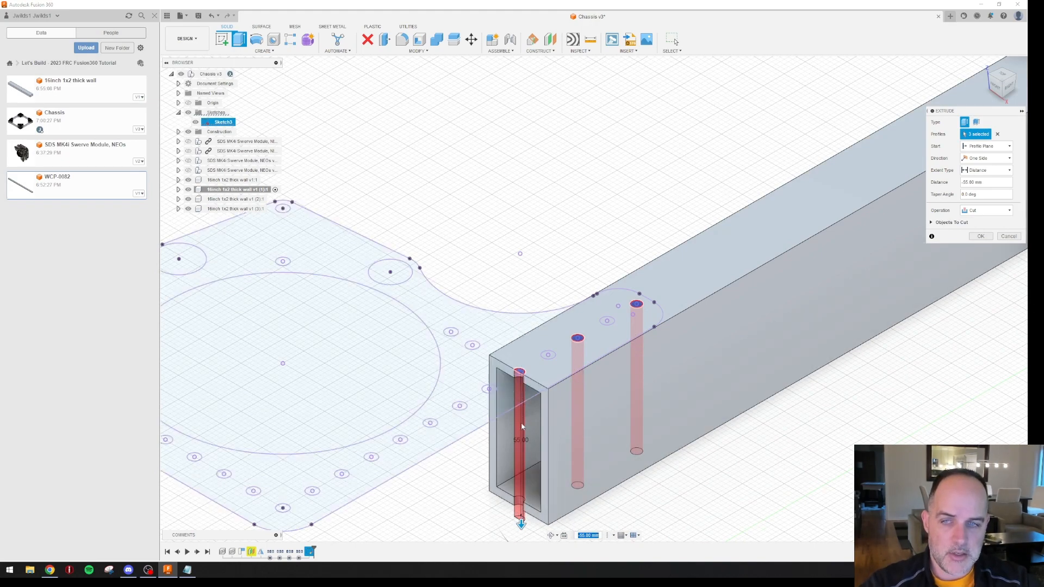
pyautogui.click(971, 216)
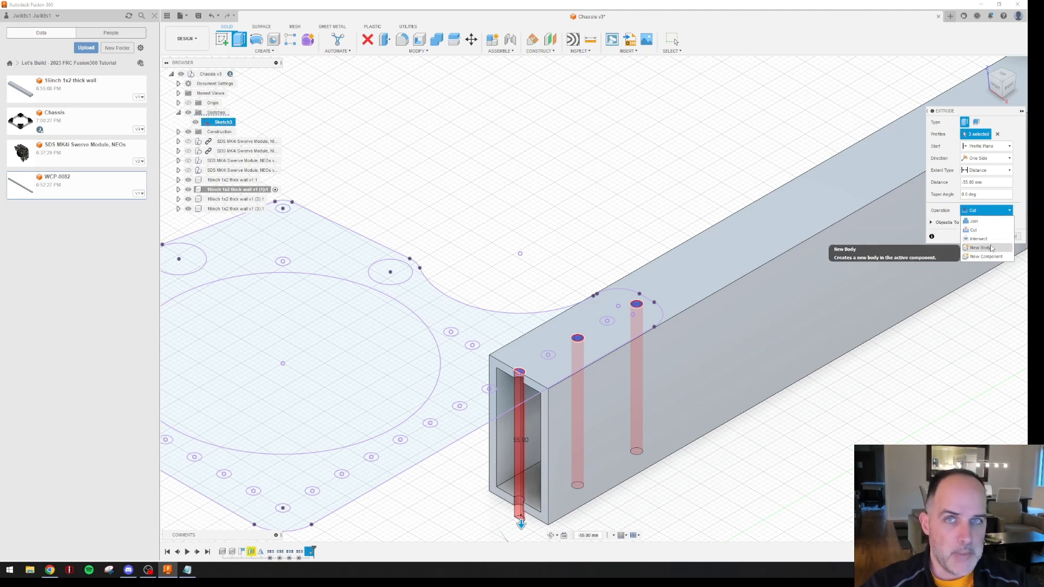
pyautogui.click(976, 387)
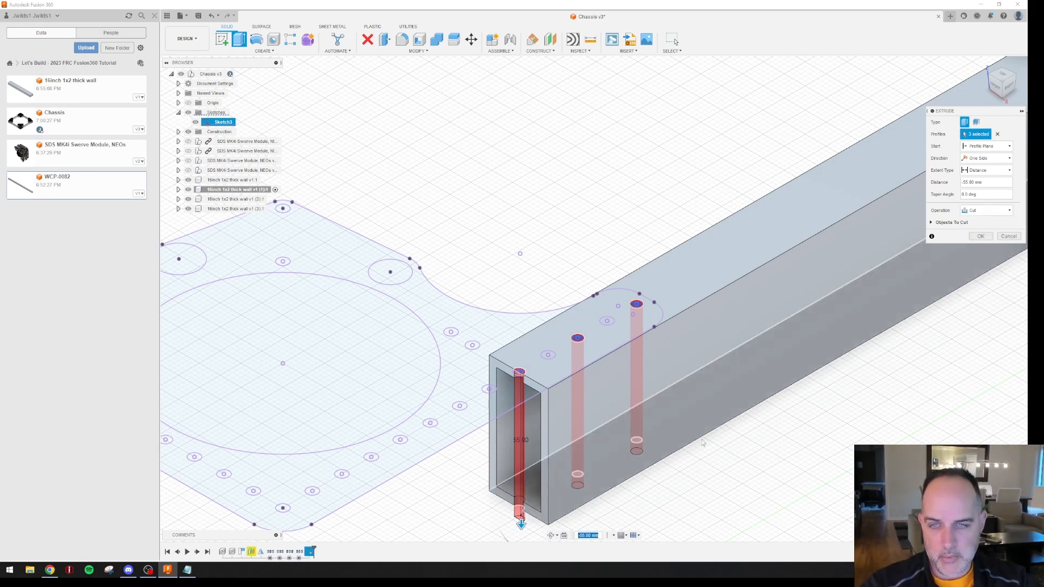
pyautogui.click(982, 237)
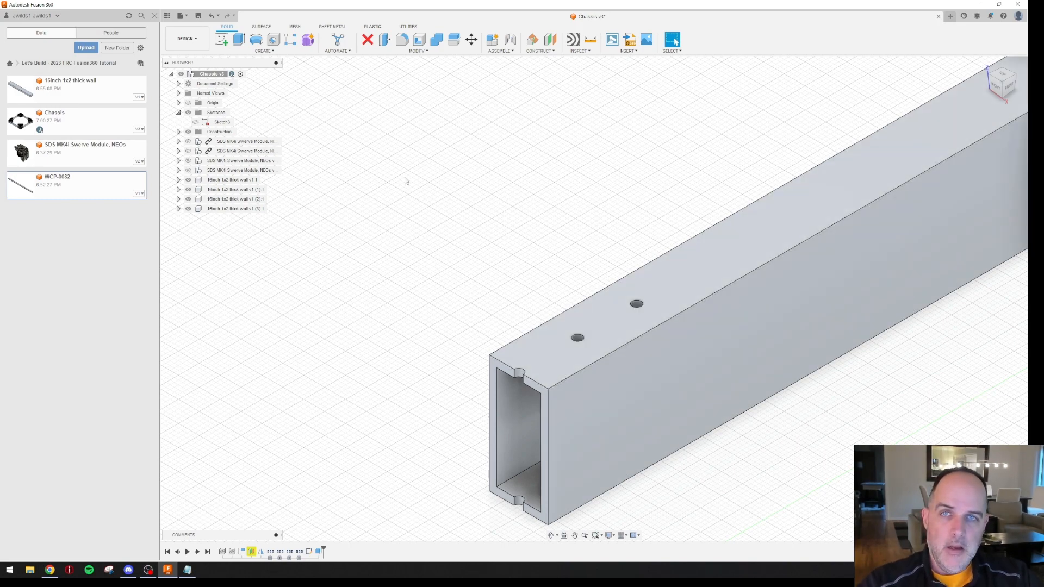
# Show the projected bolt-hole sketch again and bring the adjoining tube's end at the same module plate into view
pyautogui.click(196, 123)
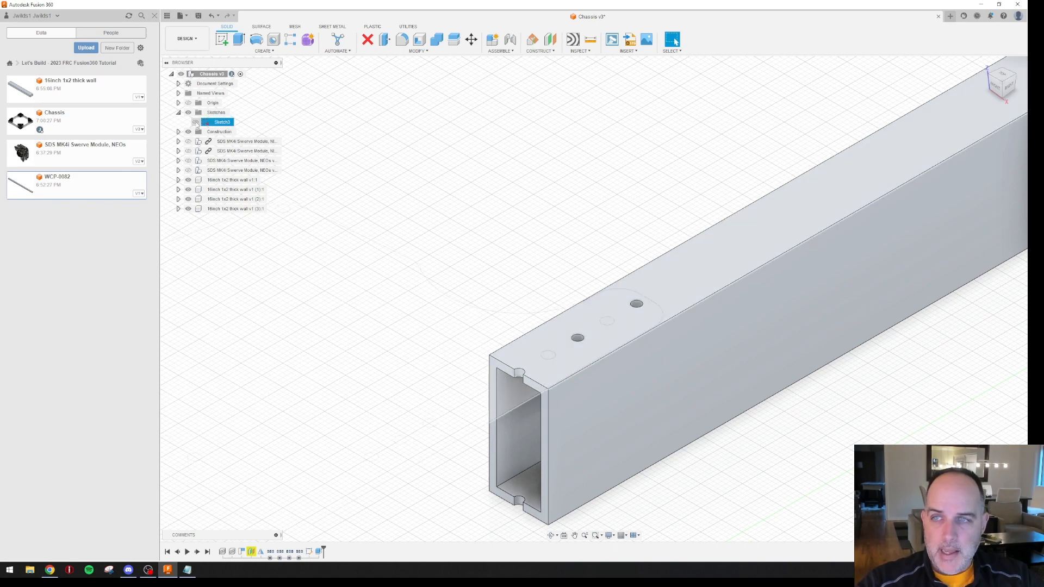
pyautogui.click(195, 122)
pyautogui.moveTo(473, 310); pyautogui.dragTo(778, 264, button='middle')
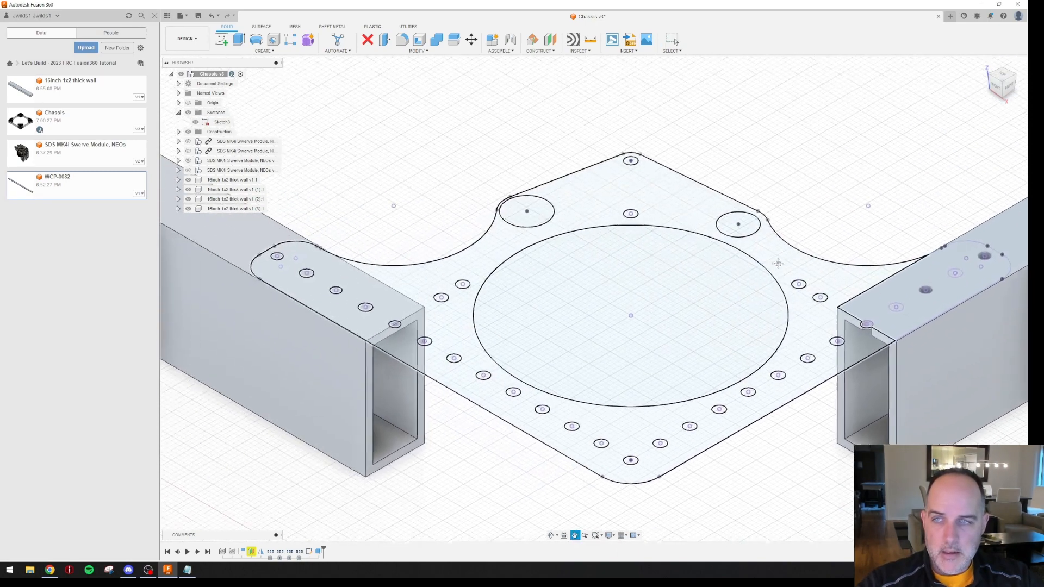
pyautogui.moveTo(778, 263); pyautogui.dragTo(823, 248)
pyautogui.press('Escape')
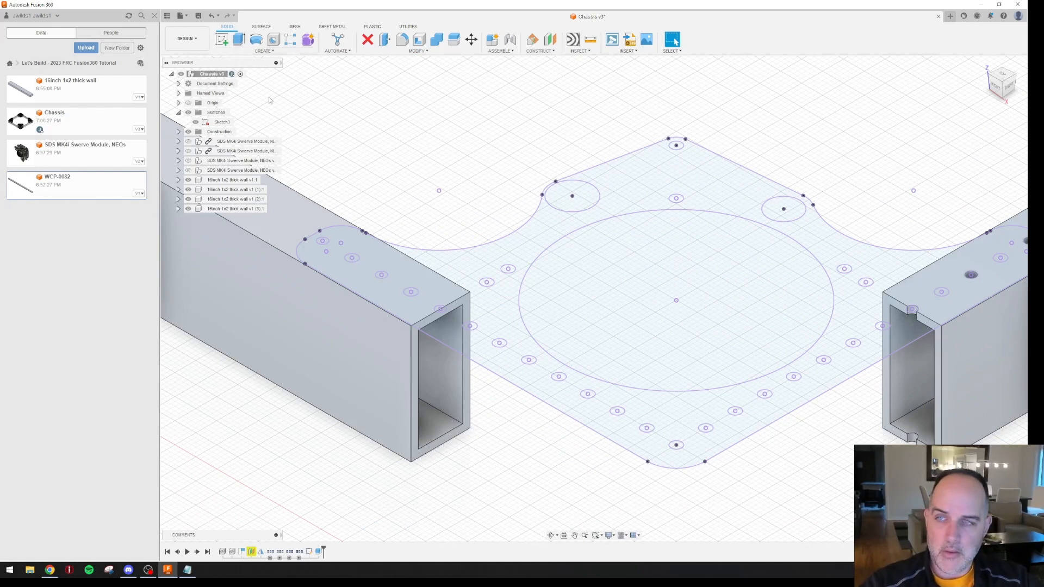
# Extrude-cut the three alternating bolt holes at the adjoining tube's end 69 mm down, starting from the plate's tip
pyautogui.click(241, 42)
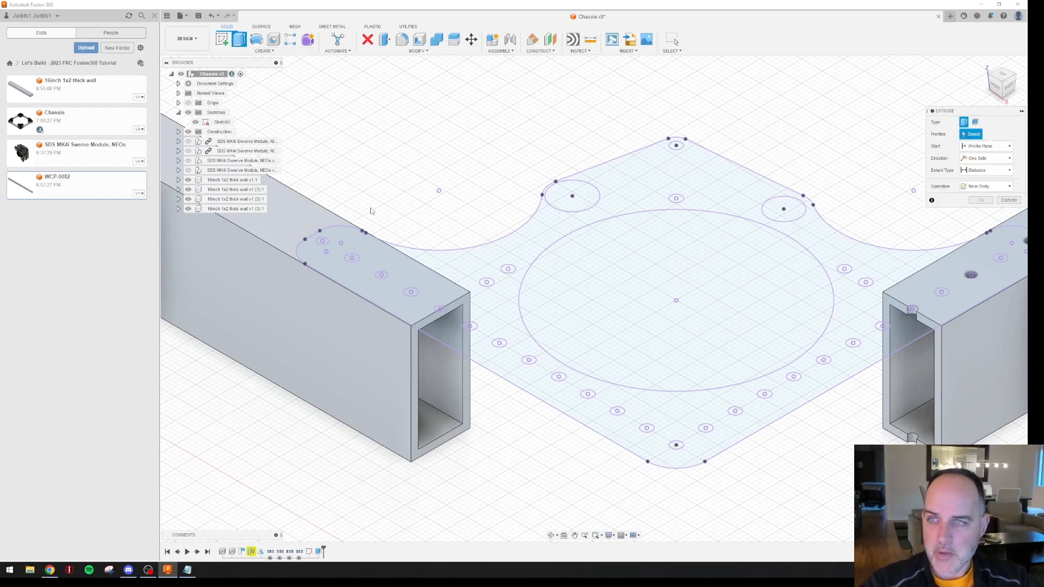
pyautogui.click(325, 244)
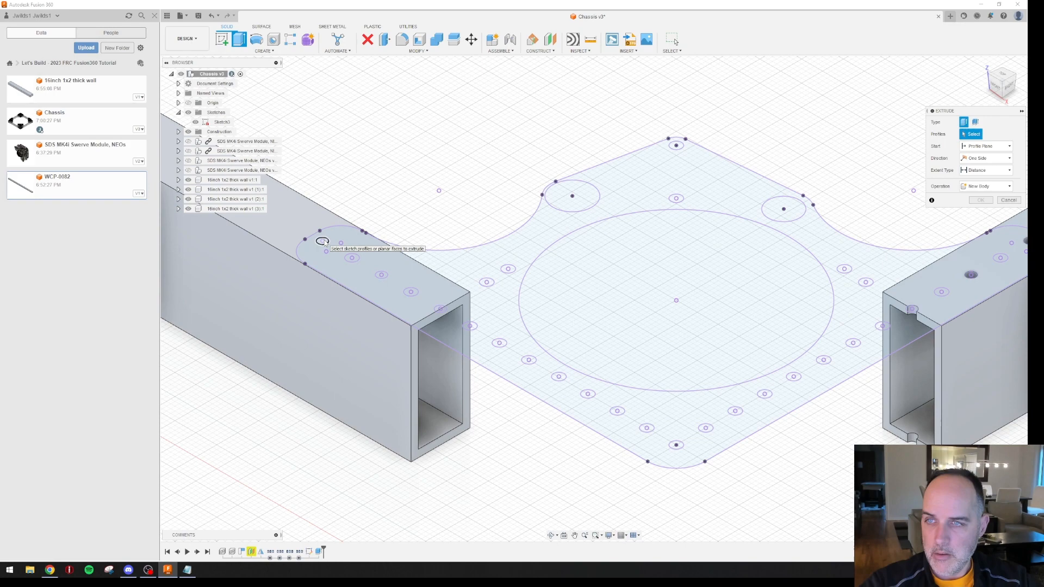
pyautogui.click(381, 275)
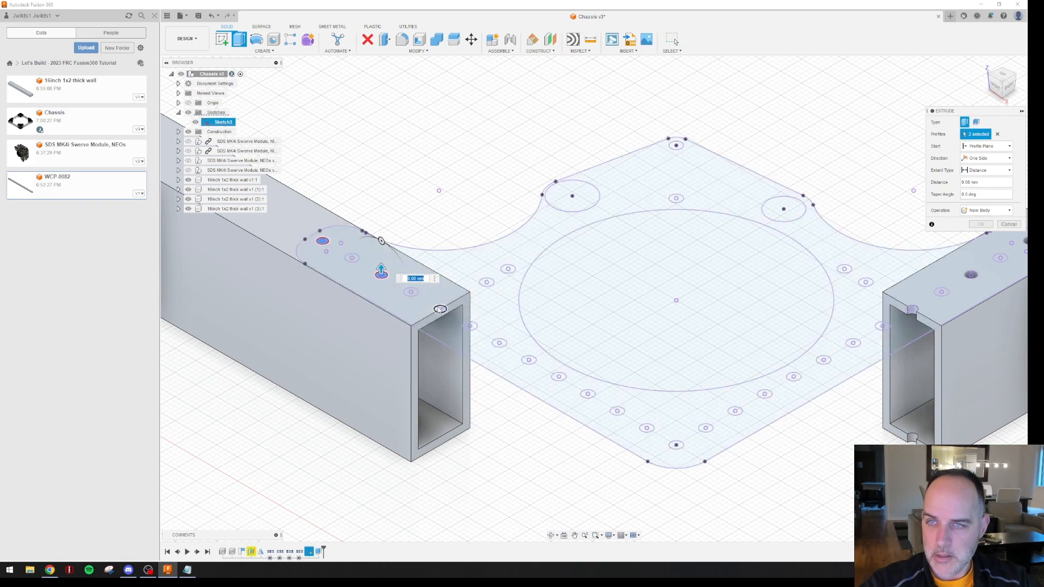
pyautogui.scroll(4, 441, 309)
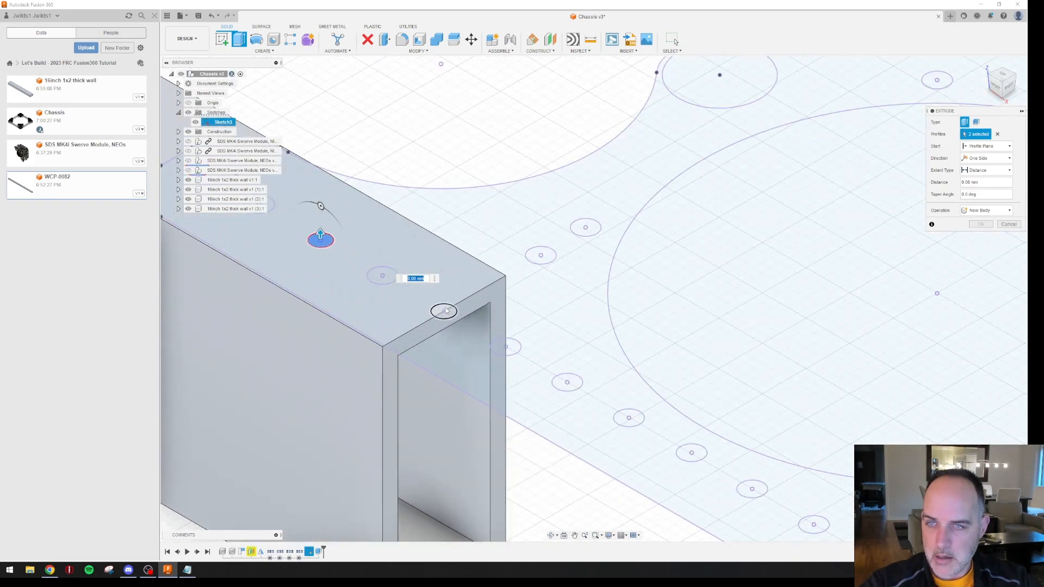
pyautogui.click(443, 312)
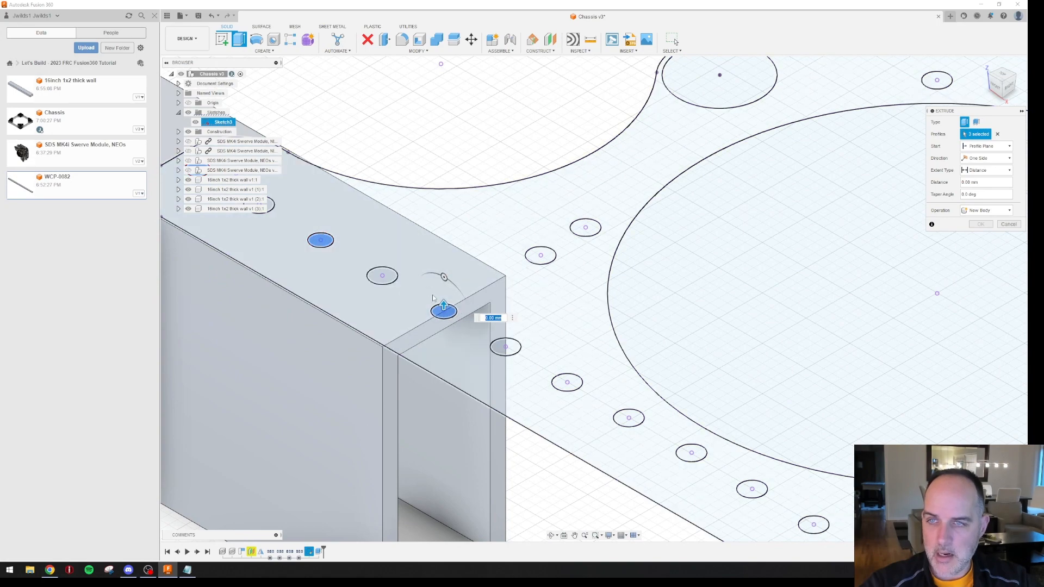
pyautogui.scroll(-3, 452, 317)
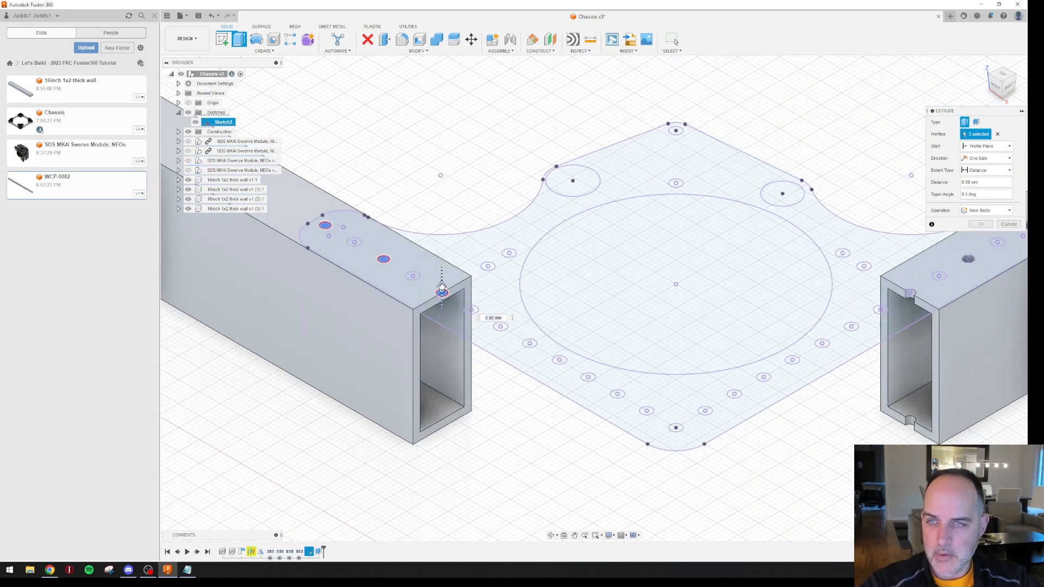
pyautogui.moveTo(442, 287); pyautogui.dragTo(443, 482)
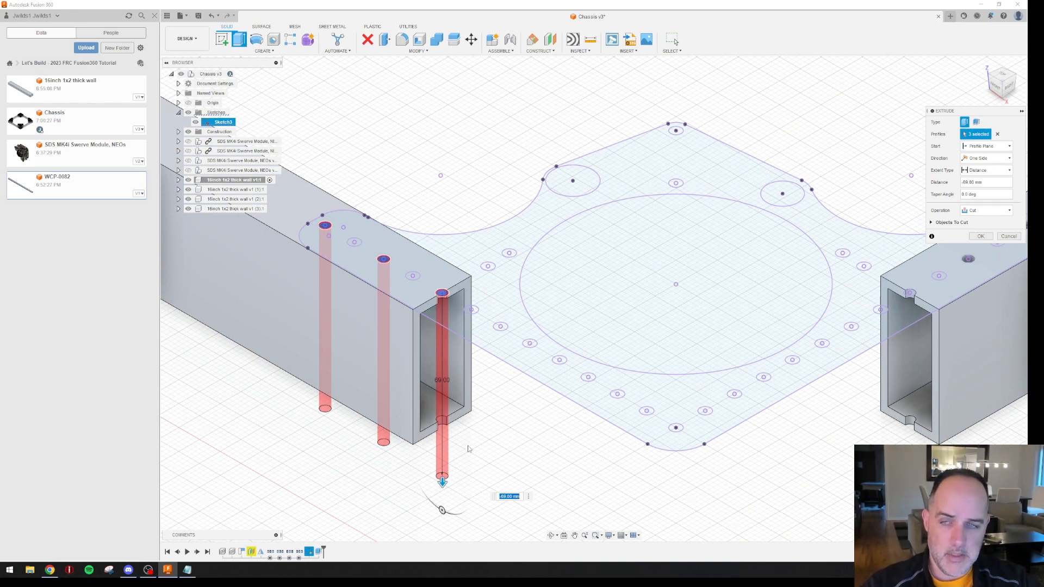
pyautogui.click(979, 237)
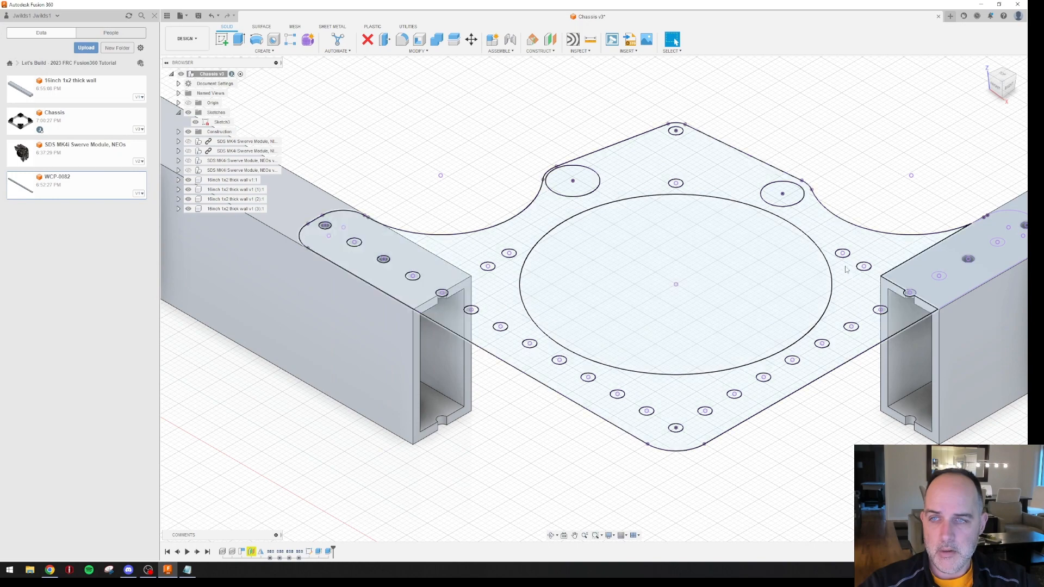
# Start another Extrude at the first tube's far end, where the second module's mounting plate is projected
pyautogui.scroll(-4, 893, 239)
pyautogui.moveTo(936, 215); pyautogui.dragTo(504, 362, button='middle')
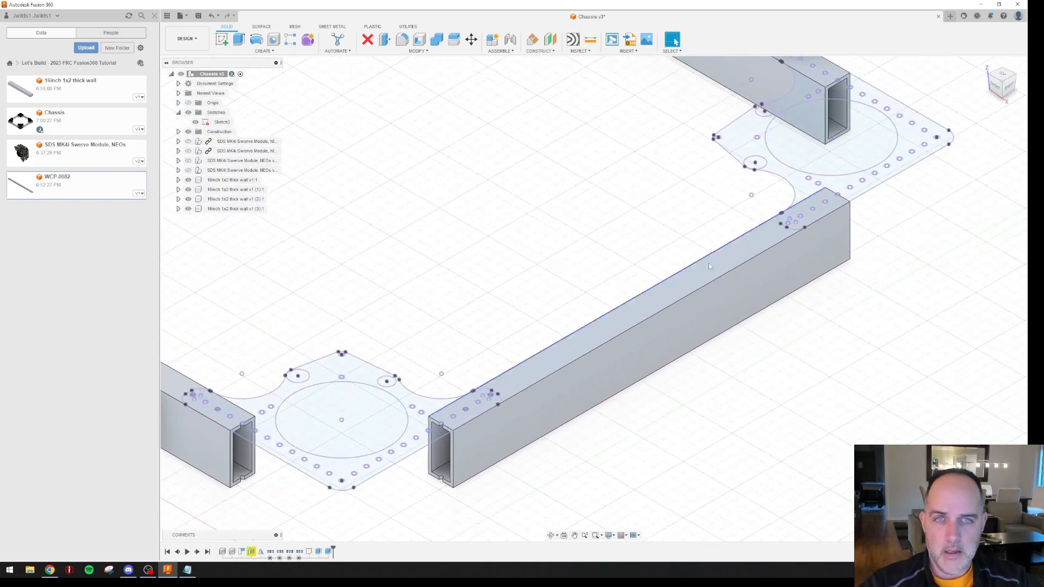
pyautogui.moveTo(850, 220); pyautogui.dragTo(763, 324, button='middle')
pyautogui.scroll(3, 781, 281)
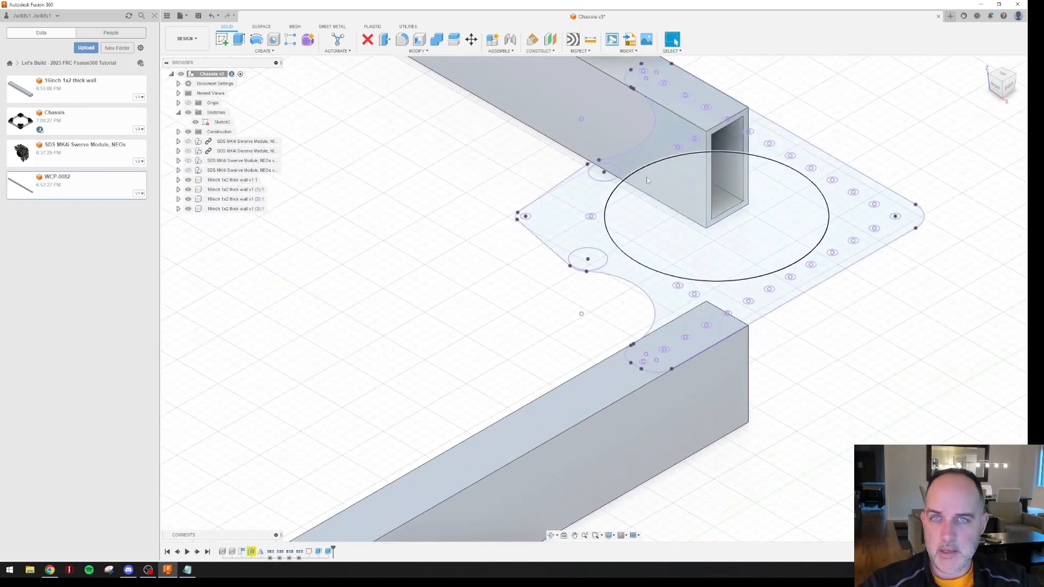
pyautogui.click(239, 39)
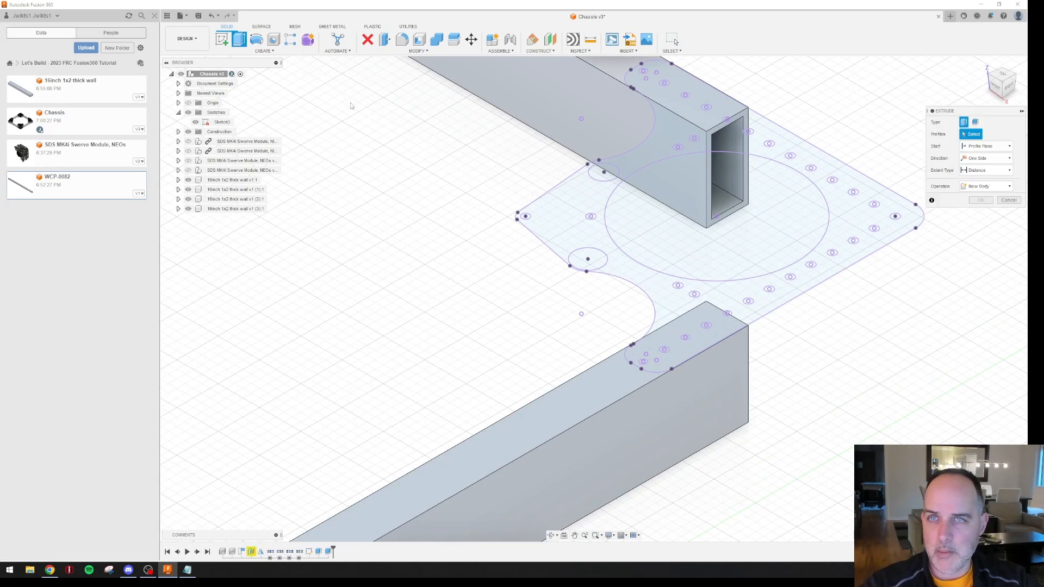
pyautogui.scroll(3, 641, 363)
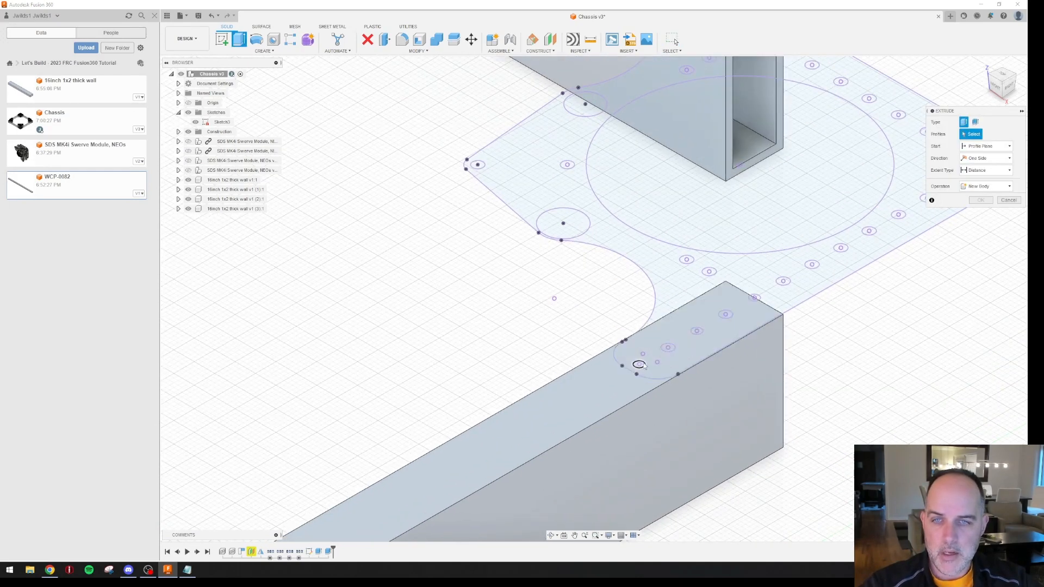
pyautogui.click(639, 365)
pyautogui.click(669, 347)
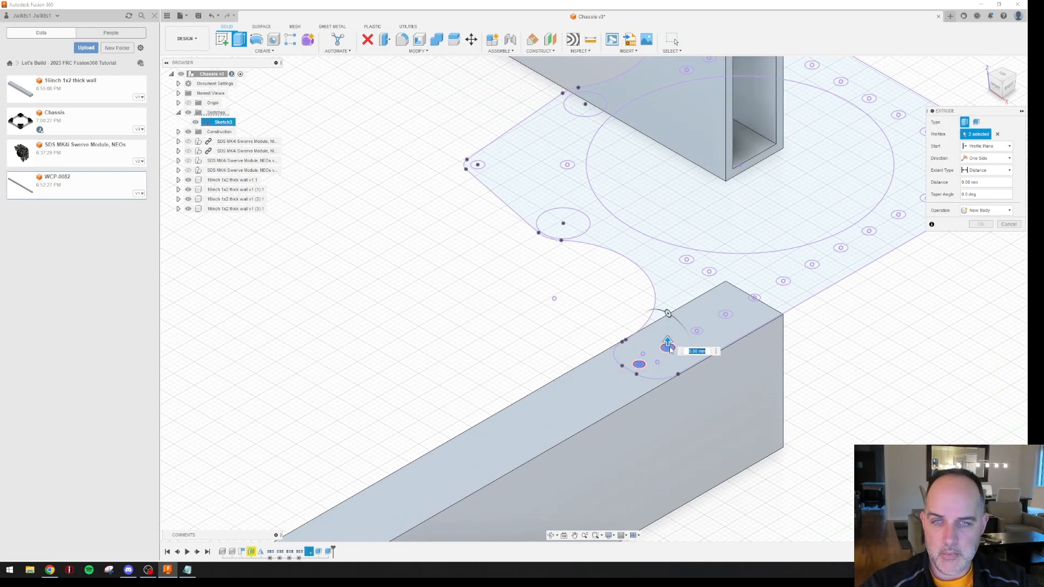
pyautogui.scroll(2, 671, 351)
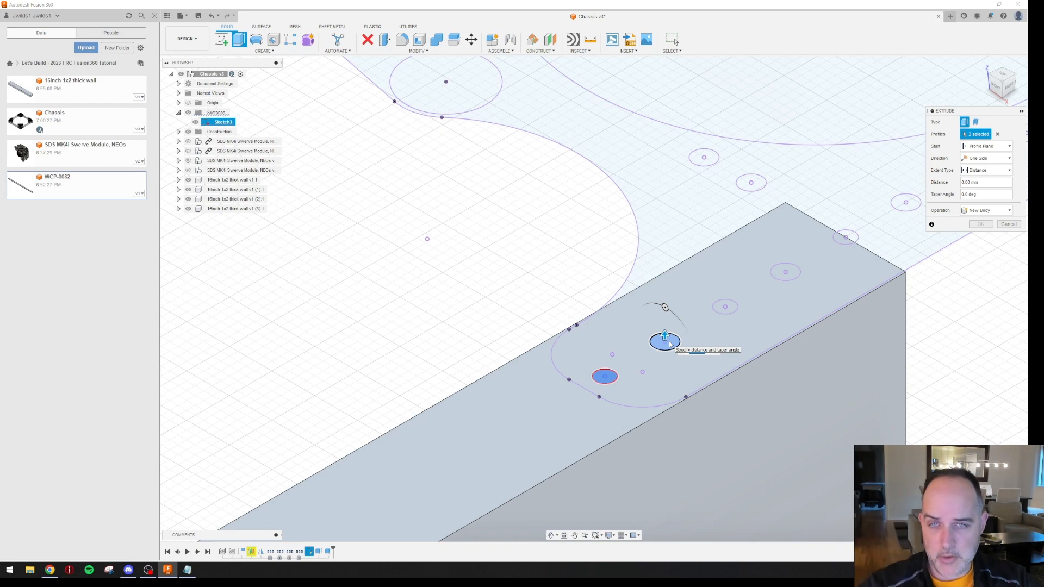
pyautogui.click(675, 346)
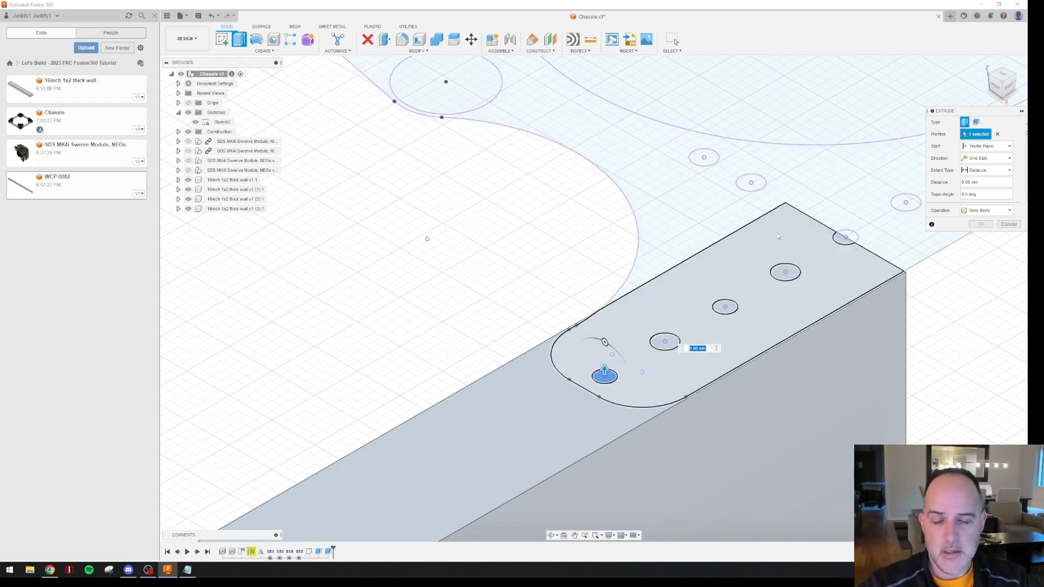
pyautogui.click(998, 134)
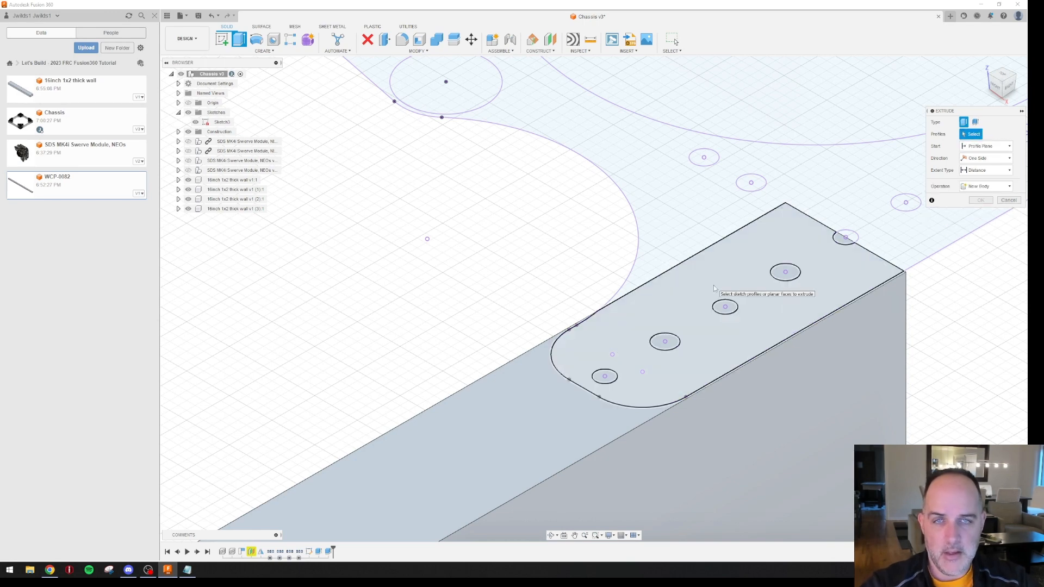
# Select the three alternating bolt-hole profiles on the first tube's far end, starting from the plate's tip
pyautogui.click(605, 376)
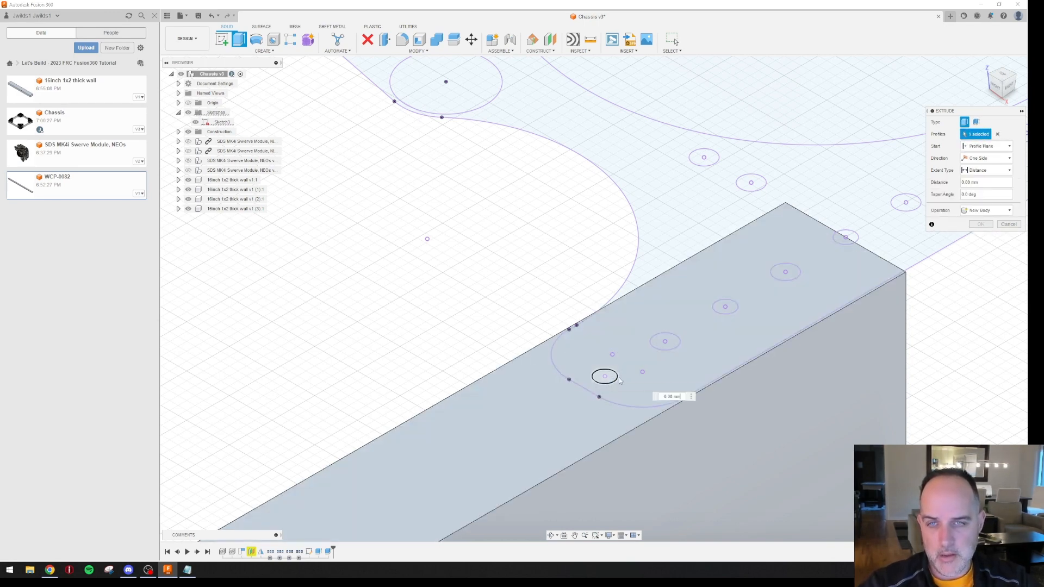
pyautogui.click(725, 308)
pyautogui.click(839, 239)
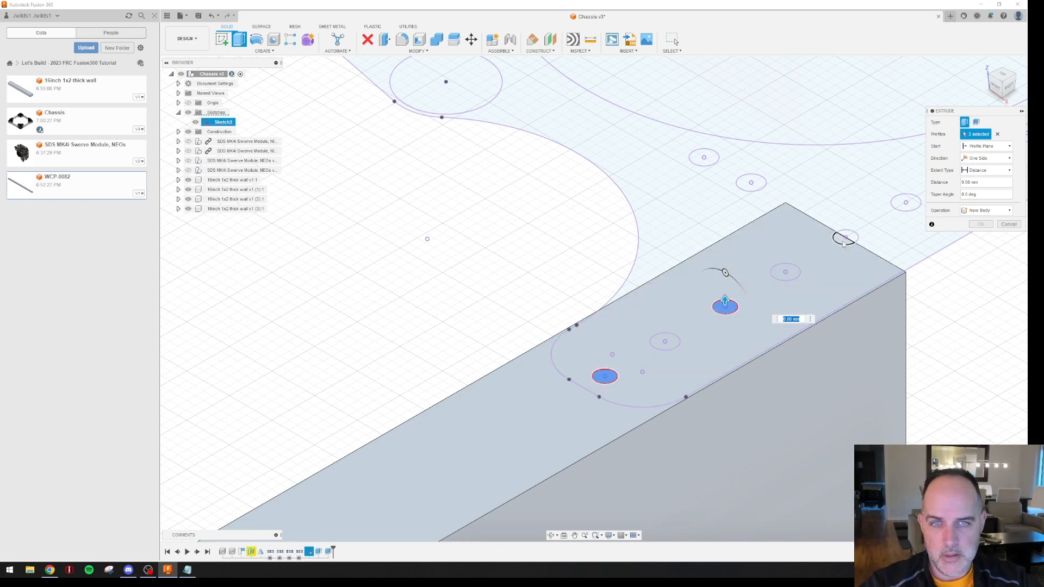
# Add the three alternating bolt-hole profiles on the facing tube and cut all six holes 56 mm down through both tubes
pyautogui.scroll(-5, 637, 172)
pyautogui.moveTo(555, 104)
pyautogui.mouseDown(button='middle')
pyautogui.moveTo(574, 132)
pyautogui.moveTo(576, 292)
pyautogui.mouseUp(button='middle')
pyautogui.scroll(5, 634, 120)
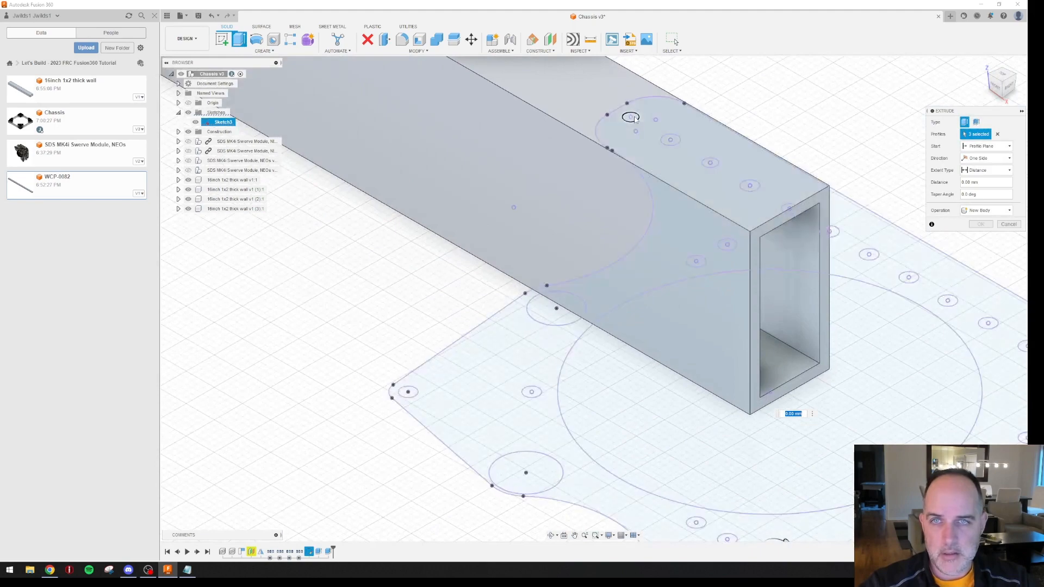
pyautogui.click(632, 118)
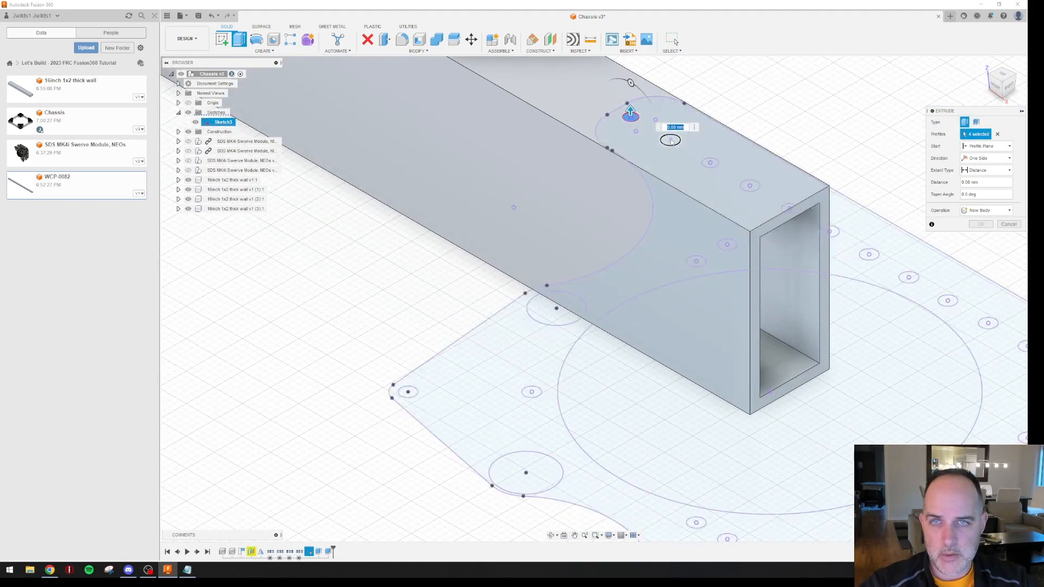
pyautogui.click(710, 163)
pyautogui.click(789, 209)
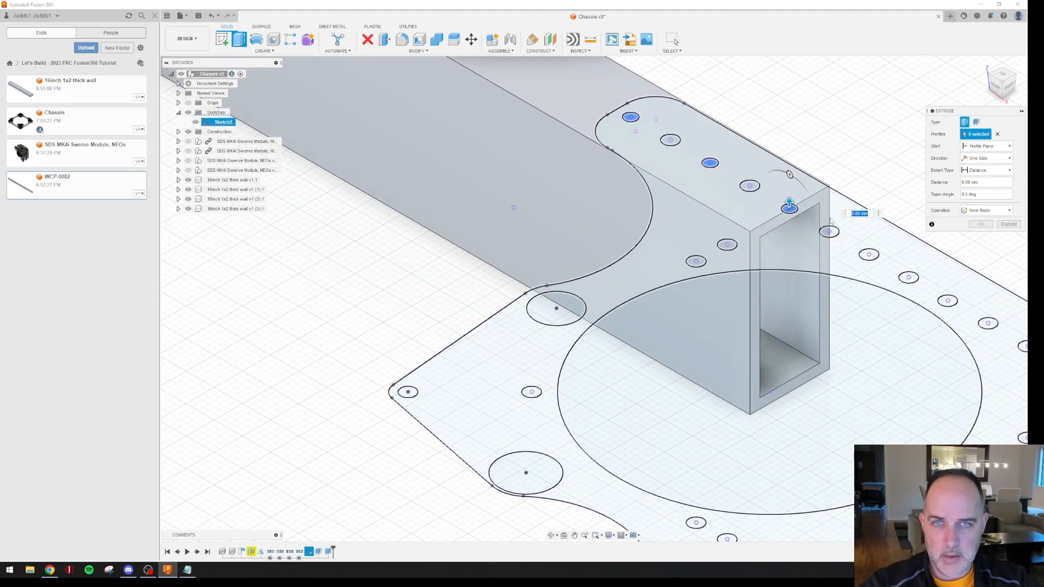
pyautogui.moveTo(789, 203); pyautogui.dragTo(799, 433)
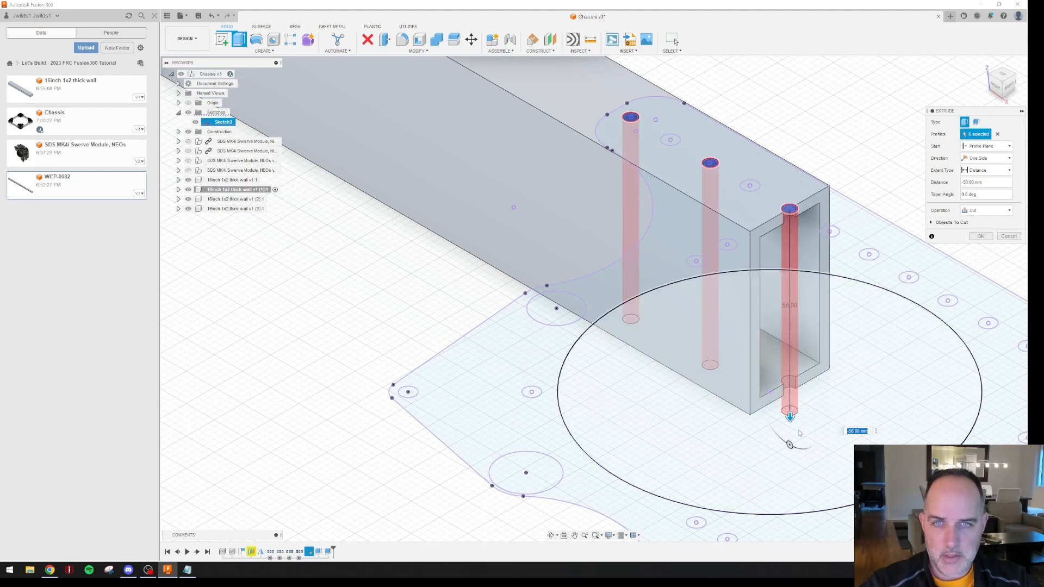
pyautogui.click(980, 237)
# Hide the projected bolt-hole sketch and show all four SDS MK4i swerve modules again
pyautogui.scroll(-10, 719, 286)
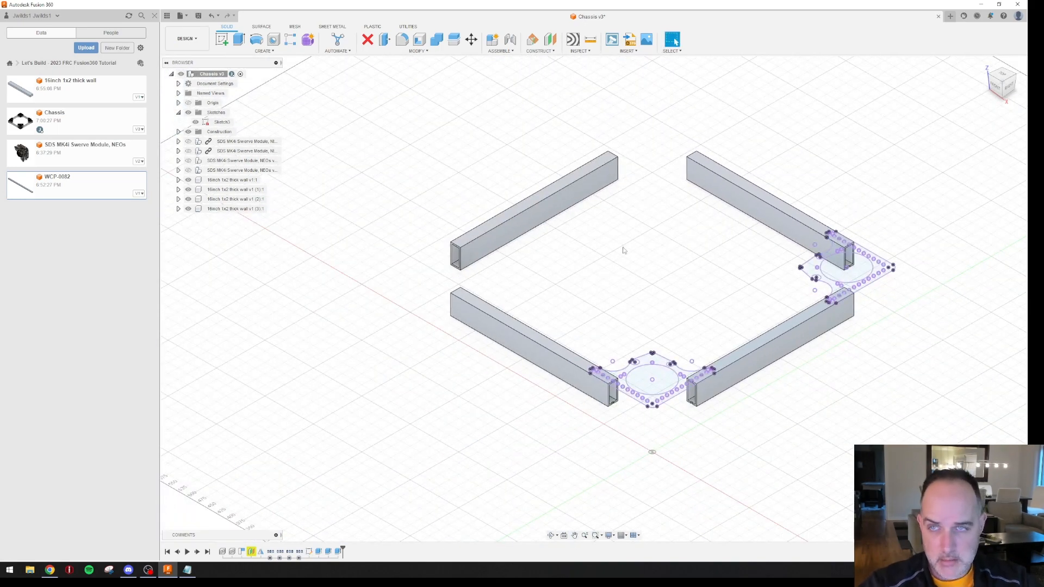
pyautogui.click(196, 122)
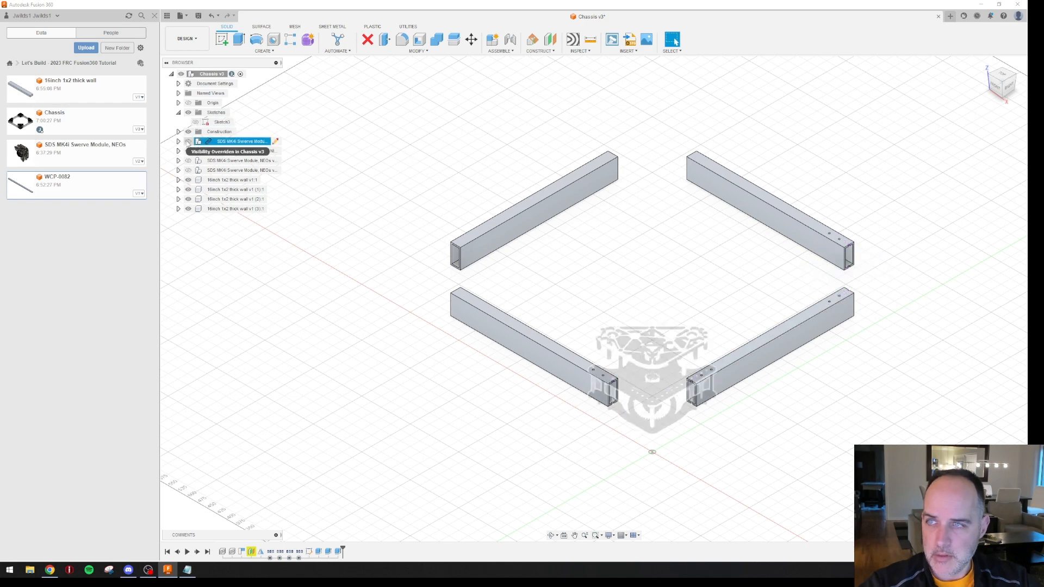
pyautogui.click(188, 142)
pyautogui.click(188, 150)
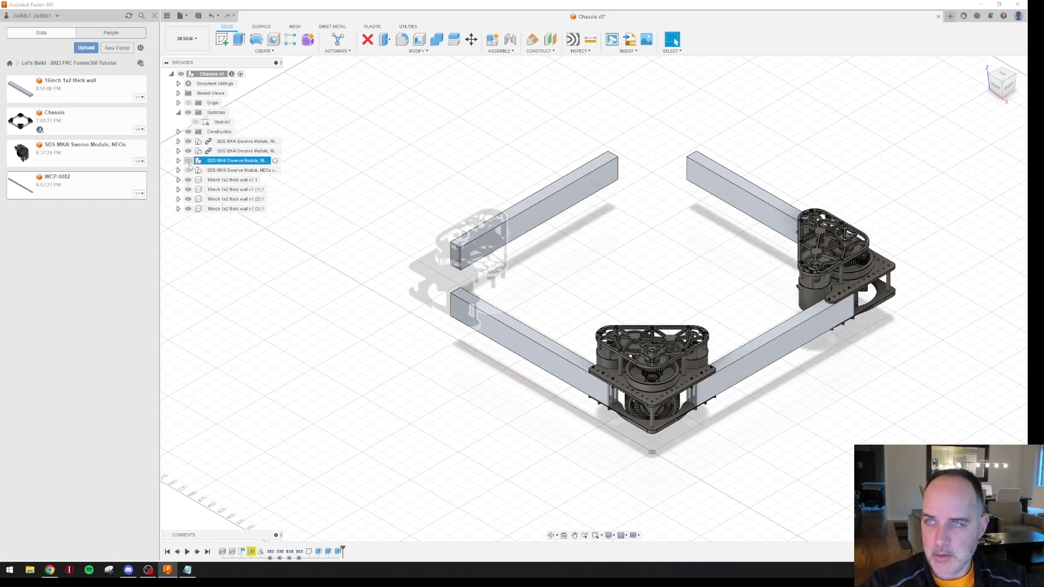
pyautogui.click(188, 160)
pyautogui.click(189, 170)
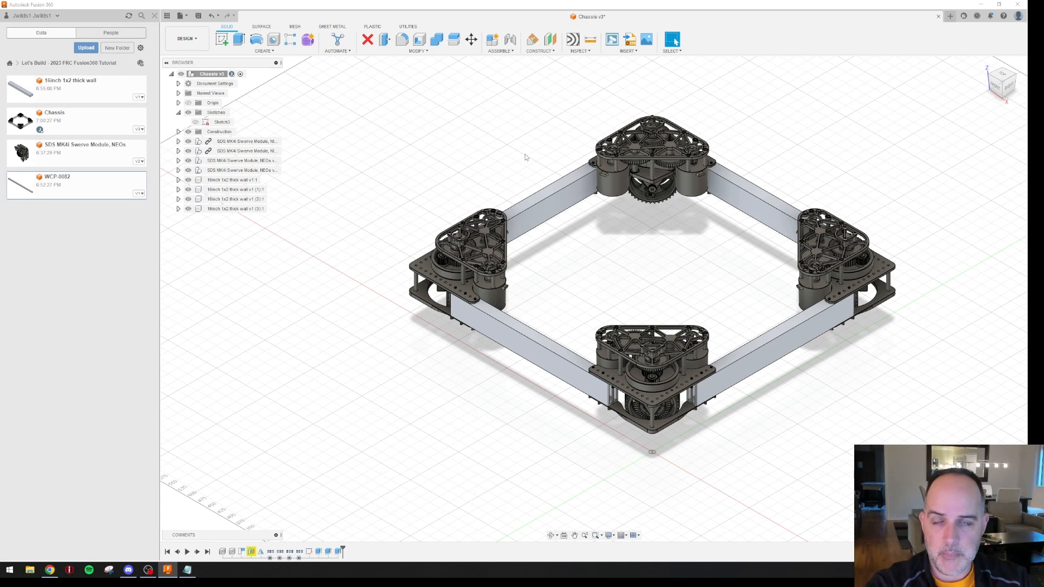
# Create a sketch on a tube's top face and project the mounting plates of the two modules at the undrilled corners
pyautogui.press('l')
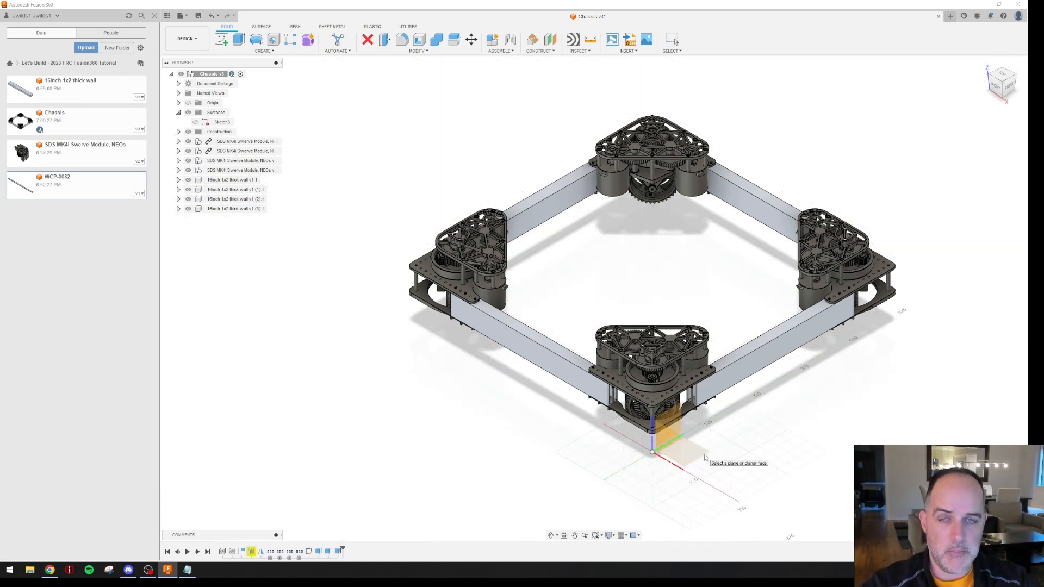
pyautogui.click(675, 443)
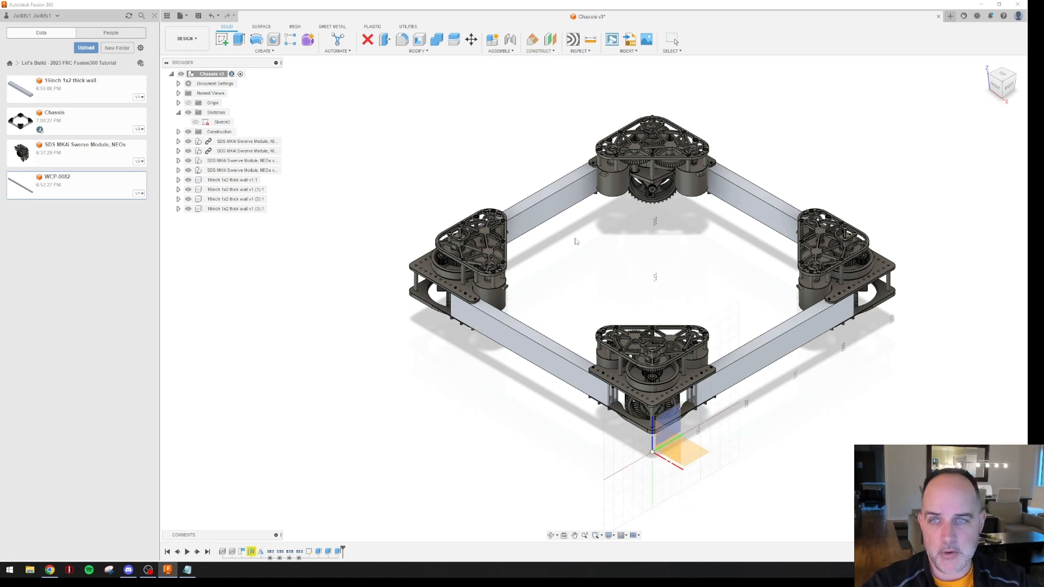
pyautogui.click(555, 191)
pyautogui.press('p')
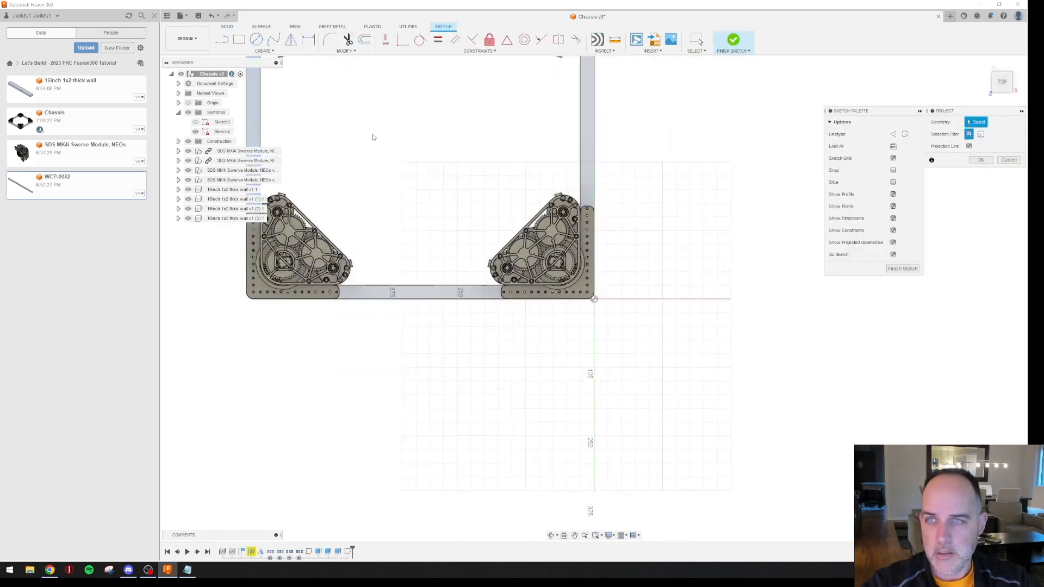
pyautogui.moveTo(372, 137)
pyautogui.mouseDown(button='middle')
pyautogui.moveTo(603, 288)
pyautogui.moveTo(634, 286)
pyautogui.mouseUp(button='middle')
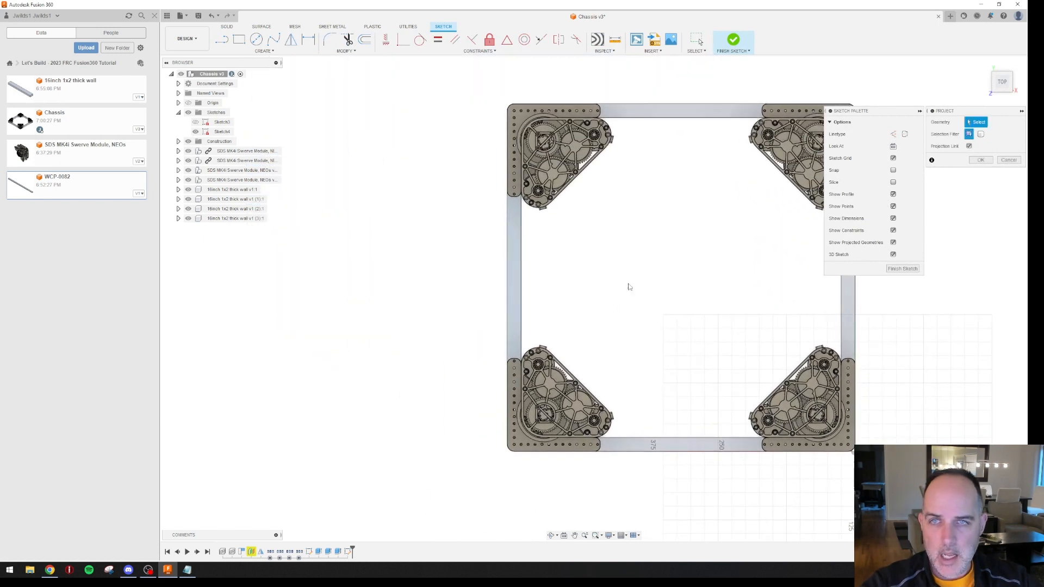
pyautogui.click(511, 185)
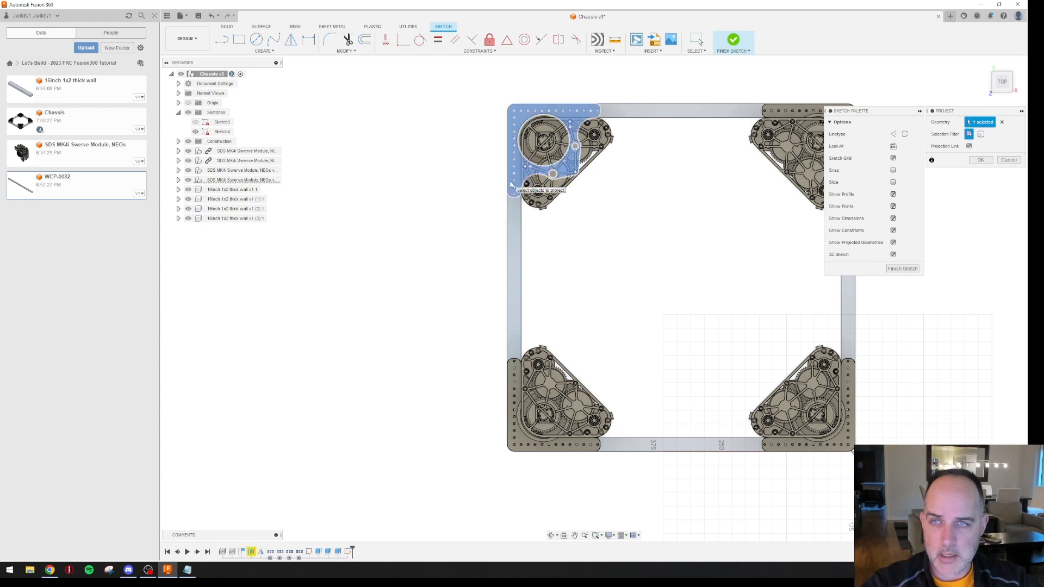
pyautogui.click(518, 376)
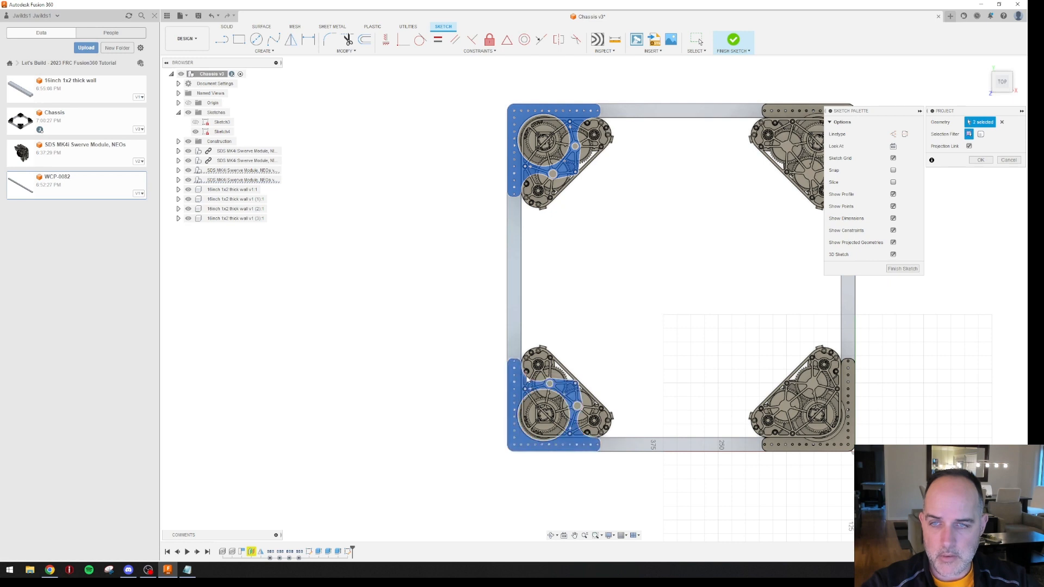
pyautogui.click(977, 162)
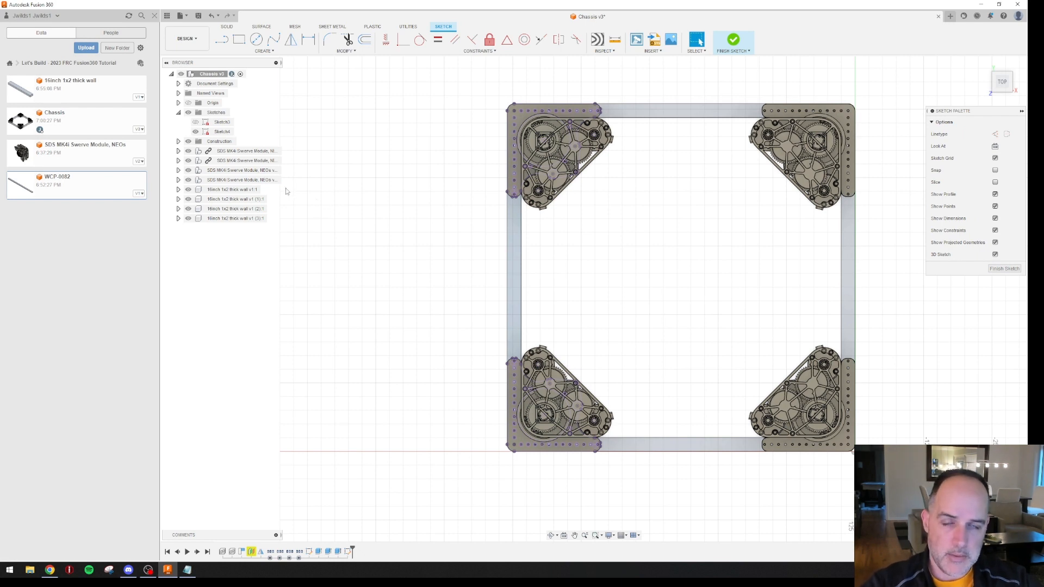
# Hide all four SDS MK4i swerve modules so only the tubes and the projected plate outlines show
pyautogui.click(189, 153)
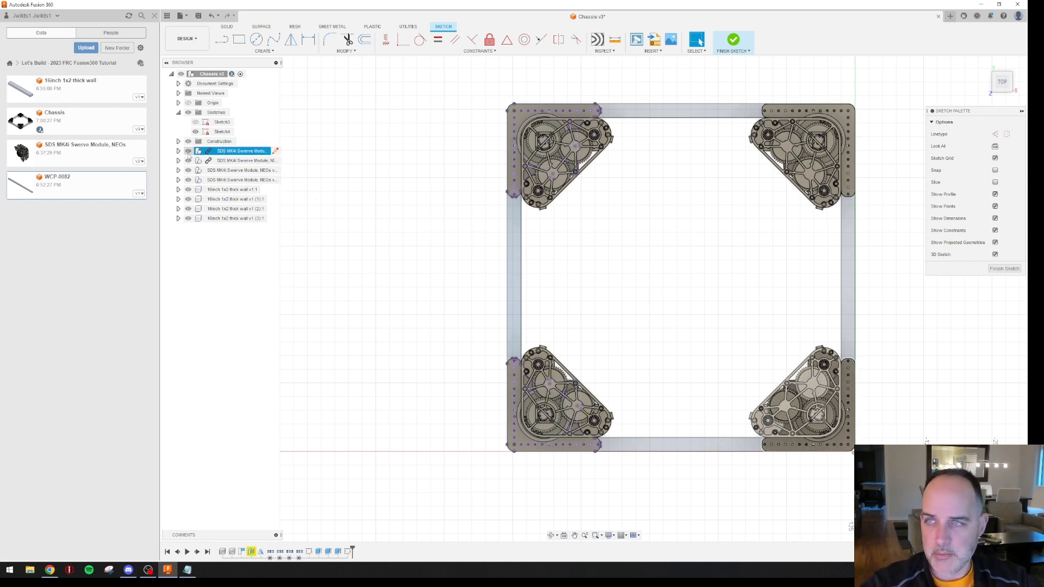
pyautogui.click(188, 151)
pyautogui.click(188, 161)
pyautogui.click(189, 170)
pyautogui.click(188, 179)
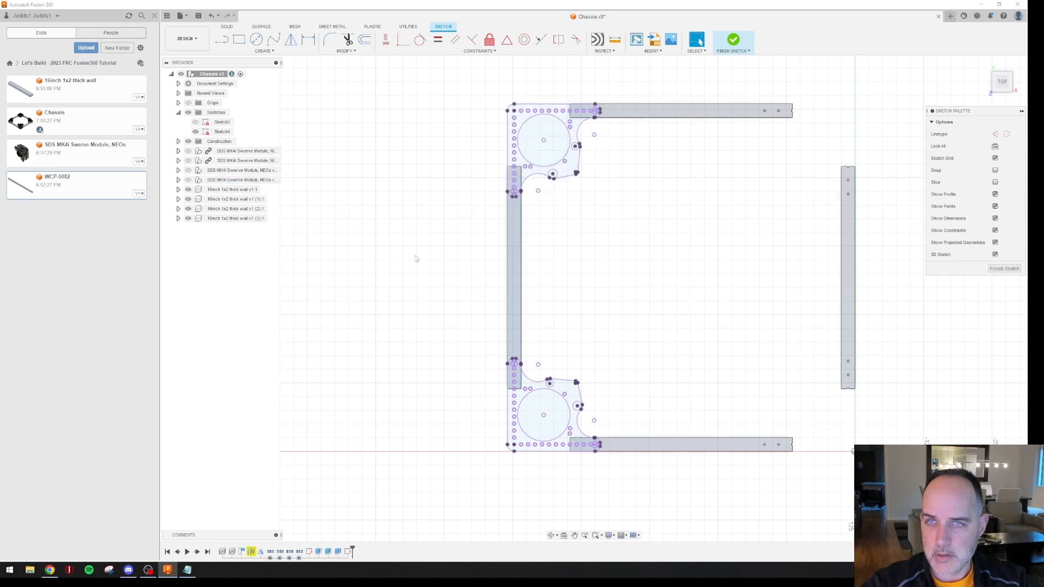
pyautogui.scroll(3, 599, 151)
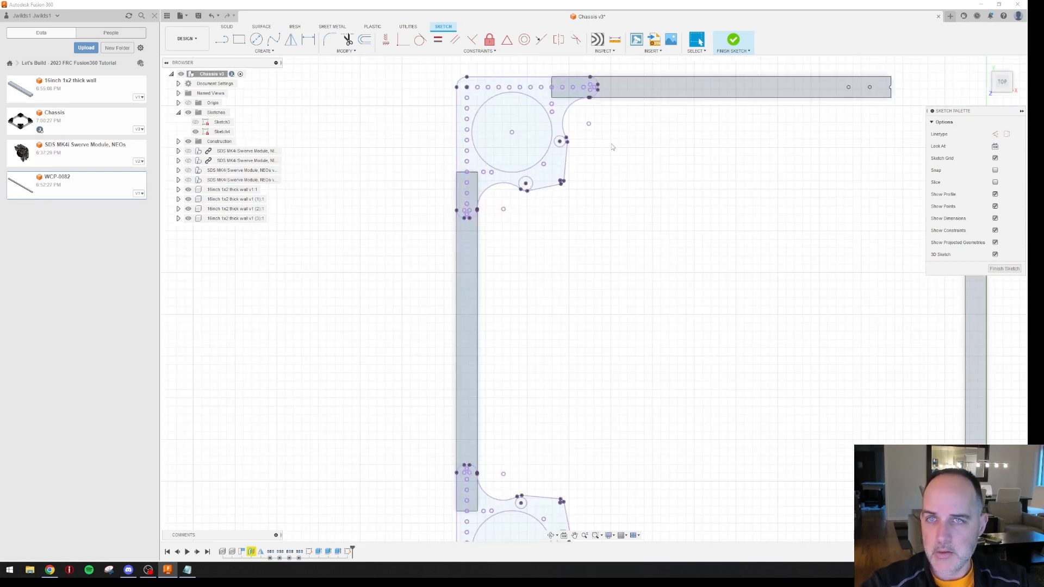
pyautogui.moveTo(615, 155); pyautogui.dragTo(636, 258, button='middle')
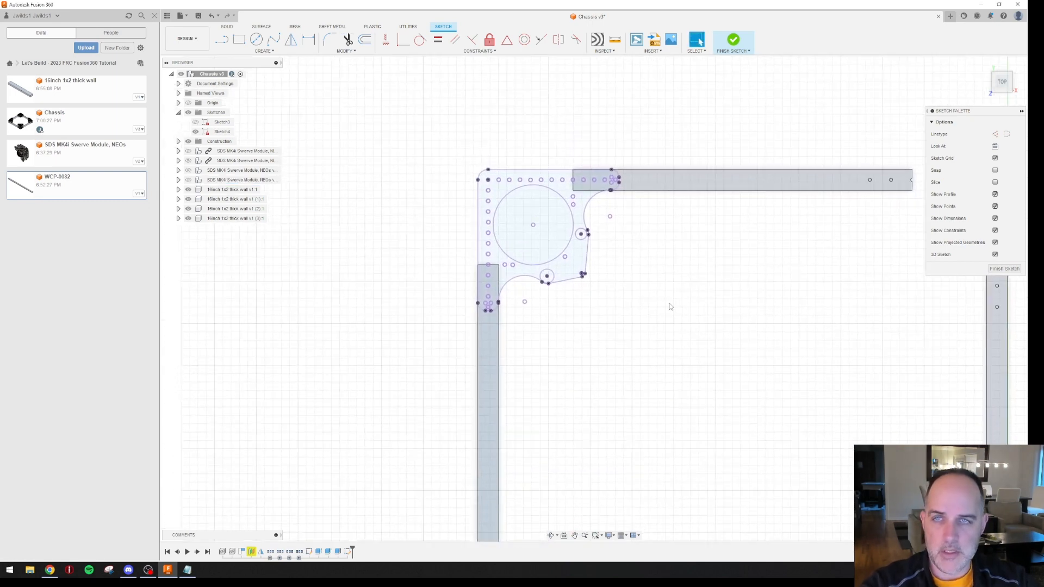
pyautogui.click(286, 52)
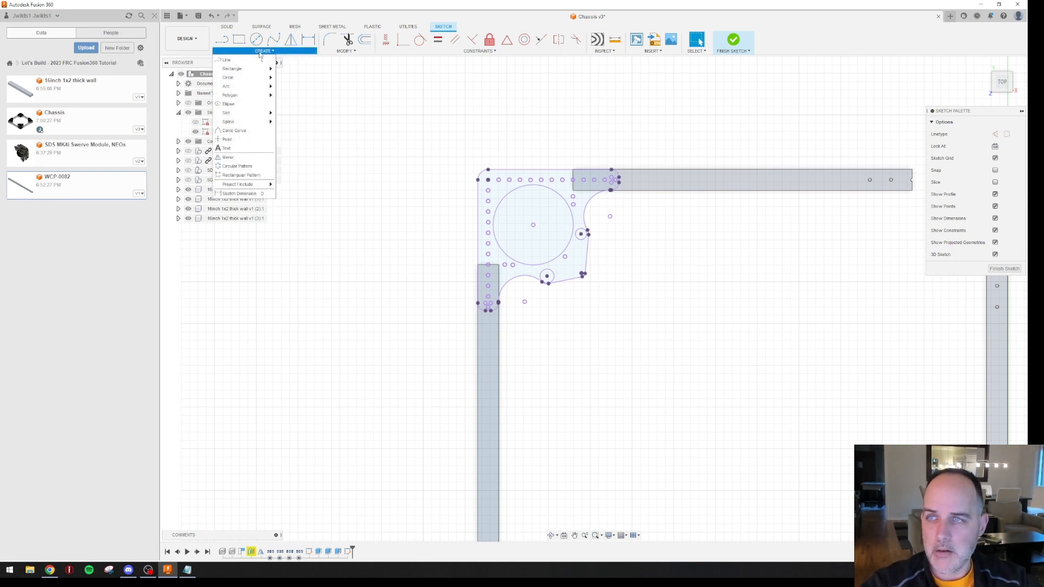
pyautogui.click(347, 51)
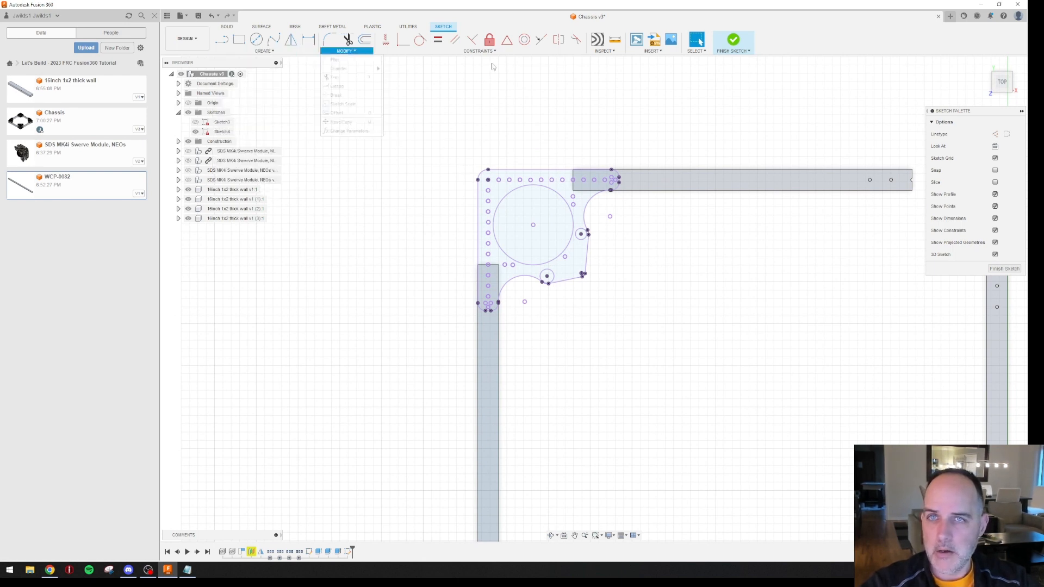
pyautogui.click(782, 52)
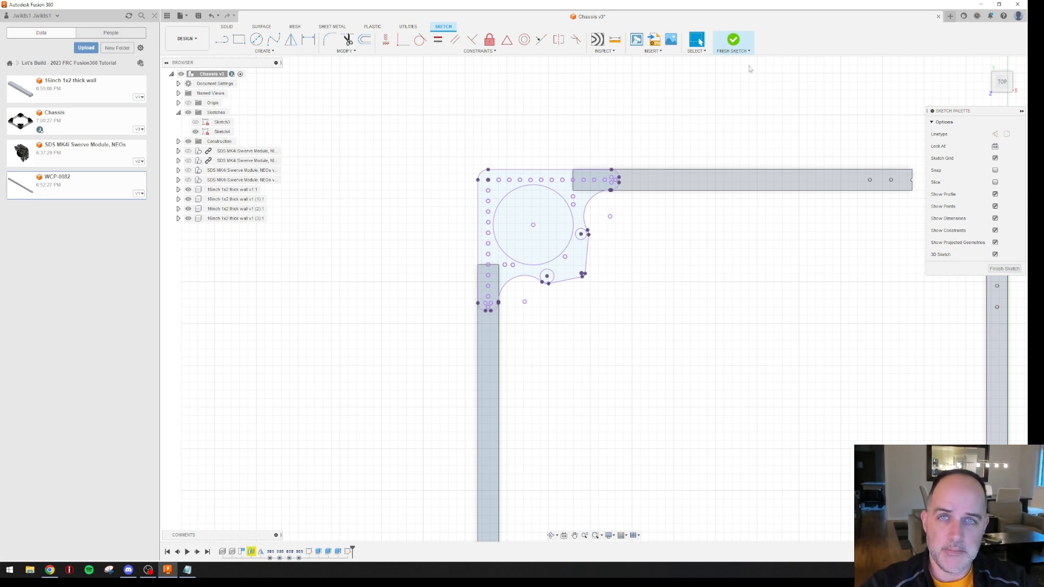
# Finish the sketch and start an Extrude with three alternating bolt-hole profiles on the upper horizontal tube, from the tube's end to the plate's tip
pyautogui.click(733, 40)
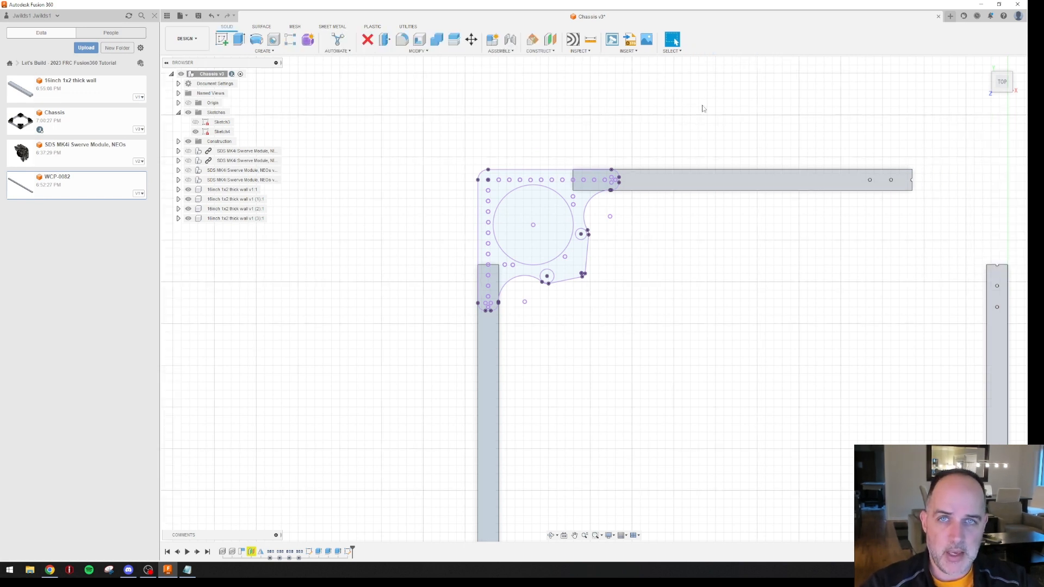
pyautogui.click(239, 42)
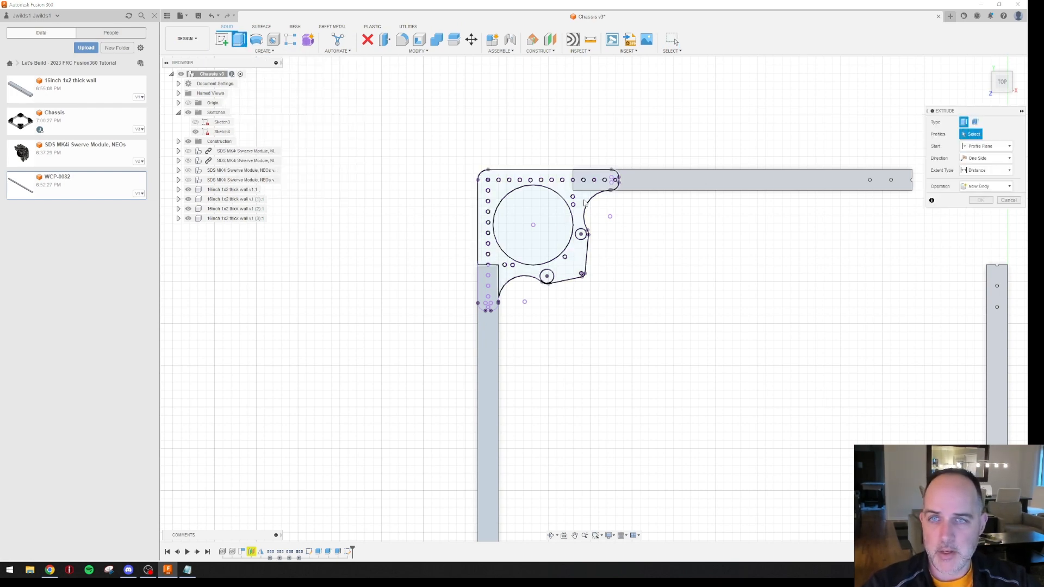
pyautogui.scroll(5, 622, 203)
pyautogui.moveTo(589, 191); pyautogui.dragTo(683, 230, button='middle')
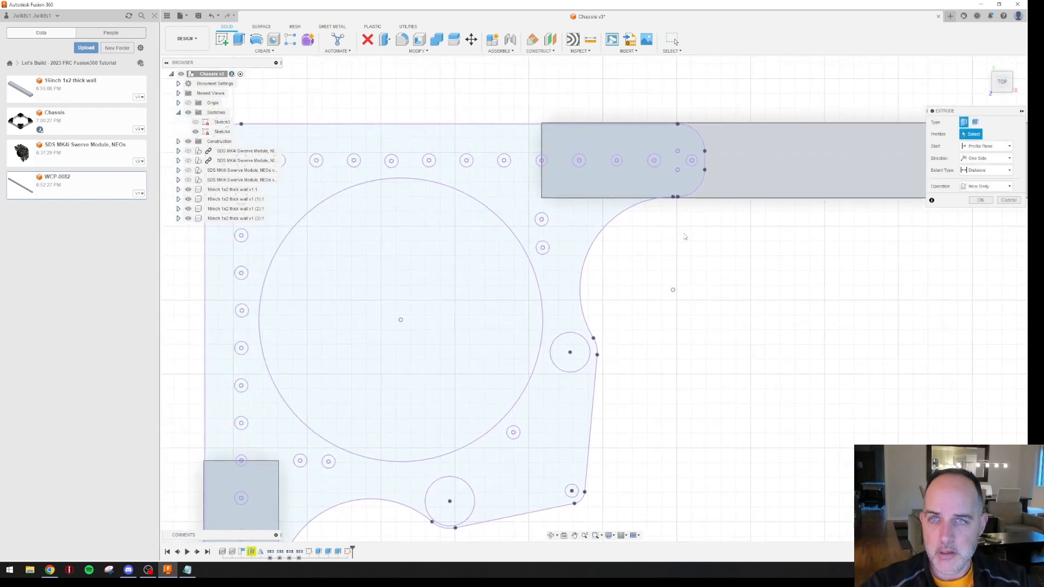
pyautogui.click(541, 161)
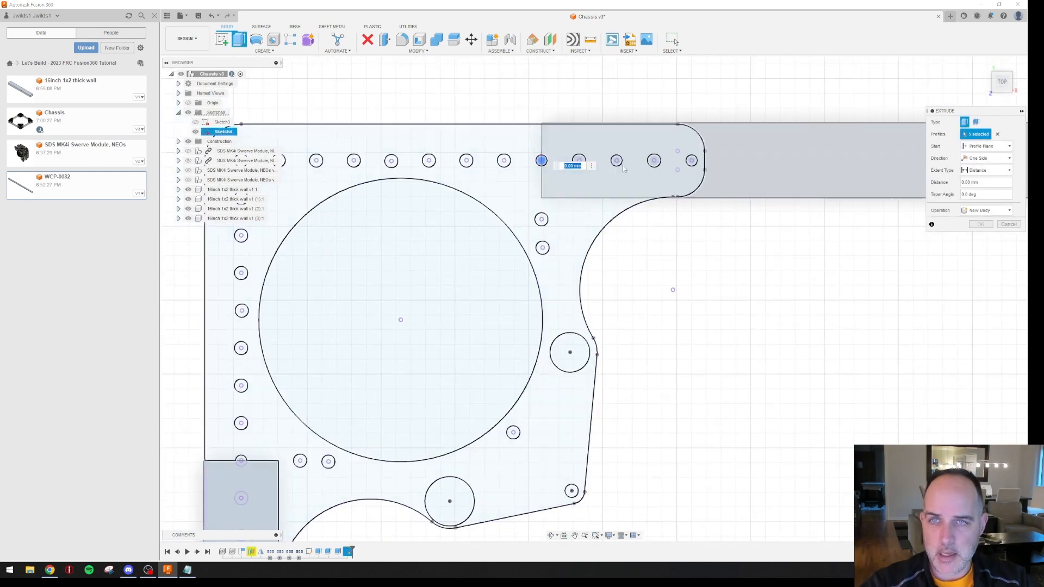
pyautogui.click(616, 160)
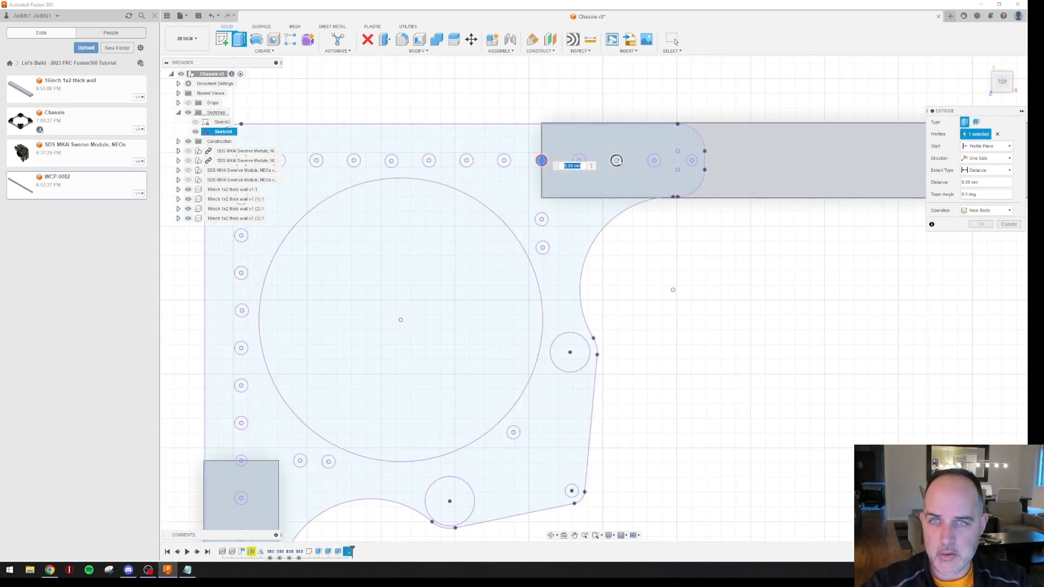
pyautogui.click(692, 160)
# Add the three alternating bolt-hole profiles on the vertical tube's end under the same plate to the Extrude
pyautogui.moveTo(413, 352); pyautogui.dragTo(654, 50, button='middle')
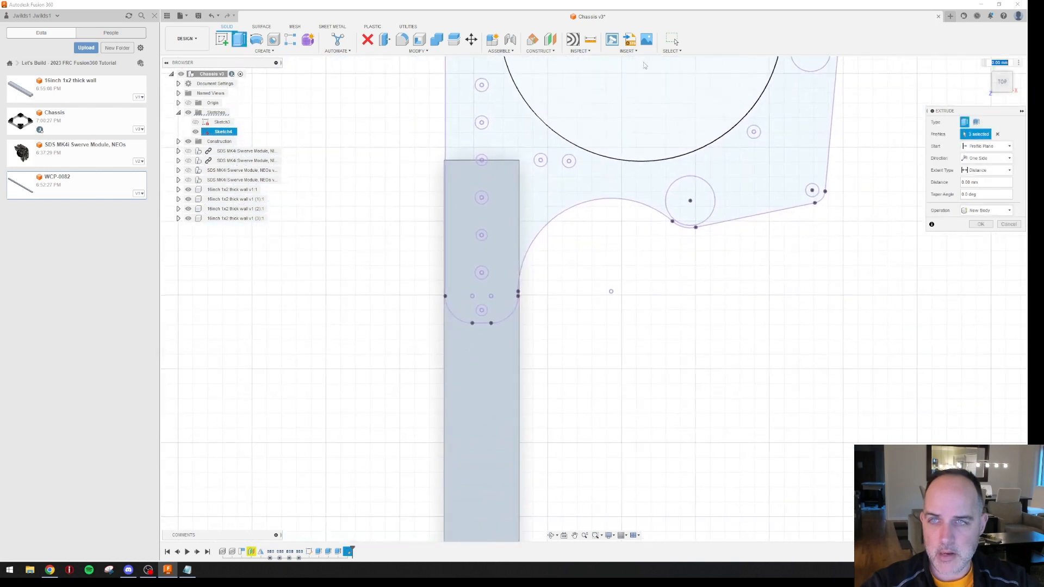
pyautogui.click(482, 162)
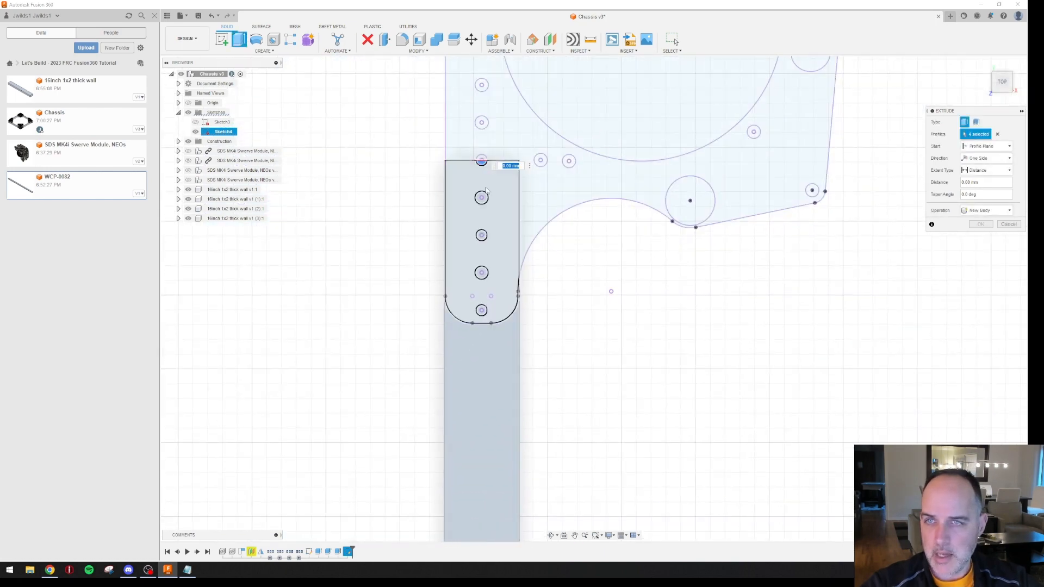
pyautogui.click(481, 235)
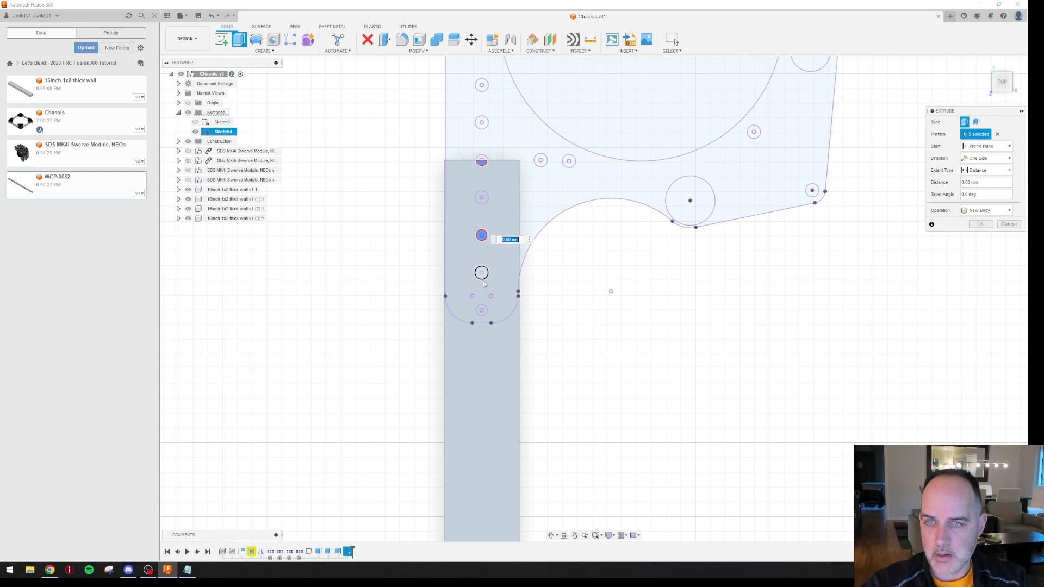
pyautogui.click(481, 310)
# Add three alternating bolt-hole profiles at the vertical tube's opposite end, where the second plate is projected, starting from the plate's tip
pyautogui.scroll(-7, 578, 375)
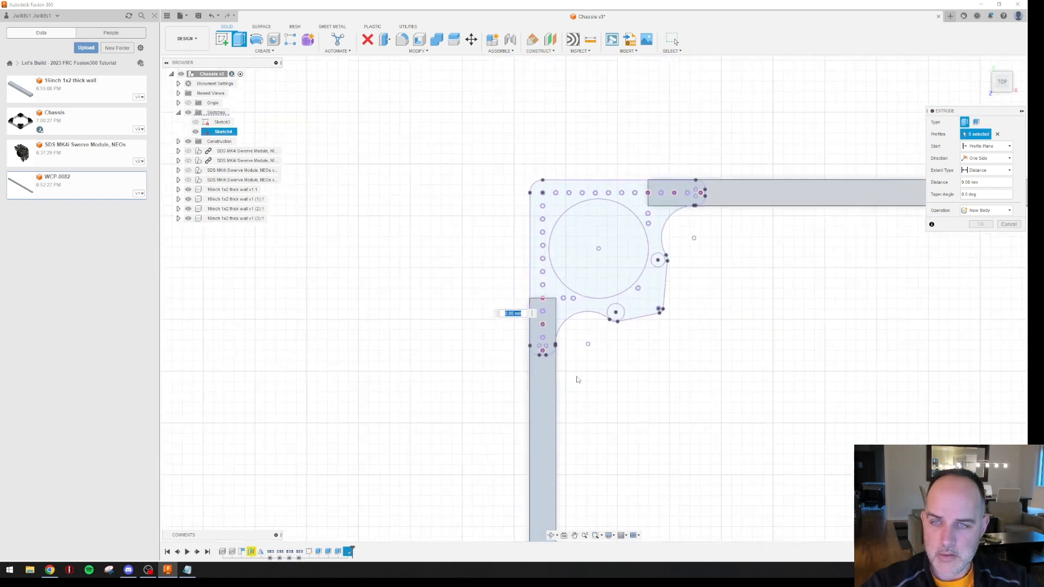
pyautogui.moveTo(610, 439); pyautogui.dragTo(605, 76, button='middle')
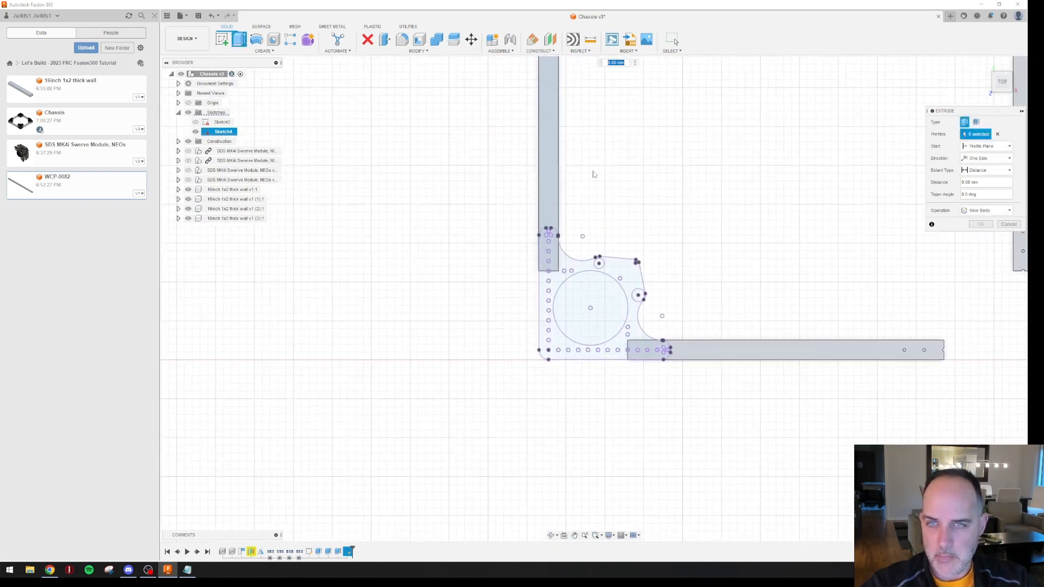
pyautogui.scroll(5, 557, 269)
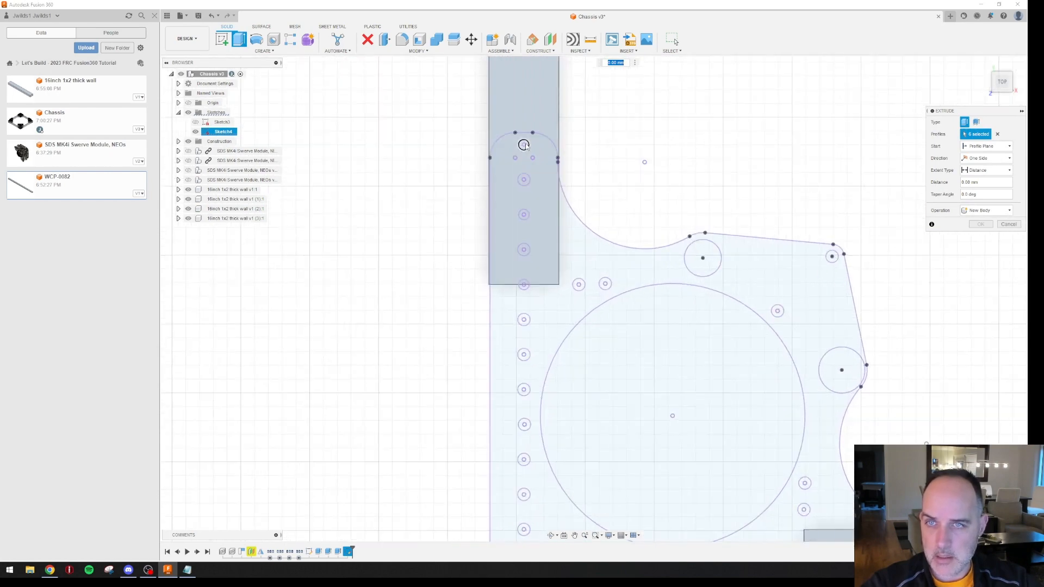
pyautogui.click(523, 145)
pyautogui.click(524, 215)
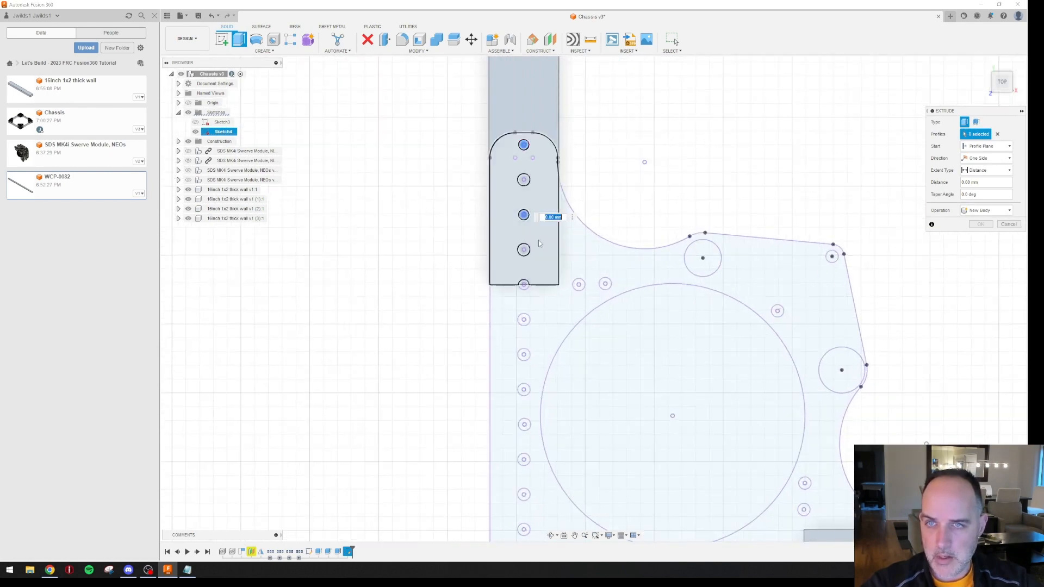
pyautogui.click(526, 282)
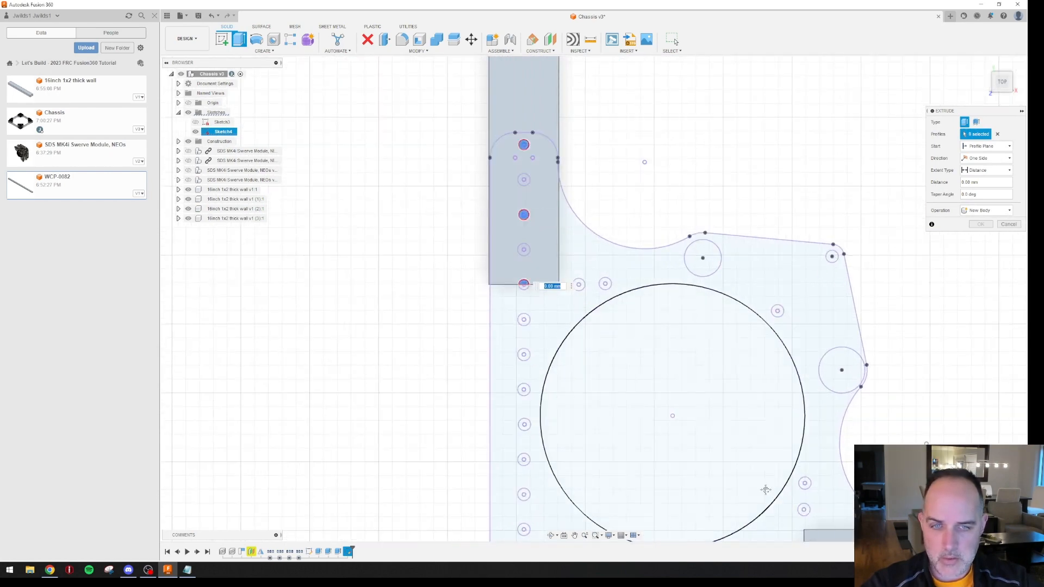
# Add the three alternating bolt-hole profiles on the lower horizontal tube's end under the second plate to the Extrude
pyautogui.moveTo(751, 475); pyautogui.dragTo(600, 258, button='middle')
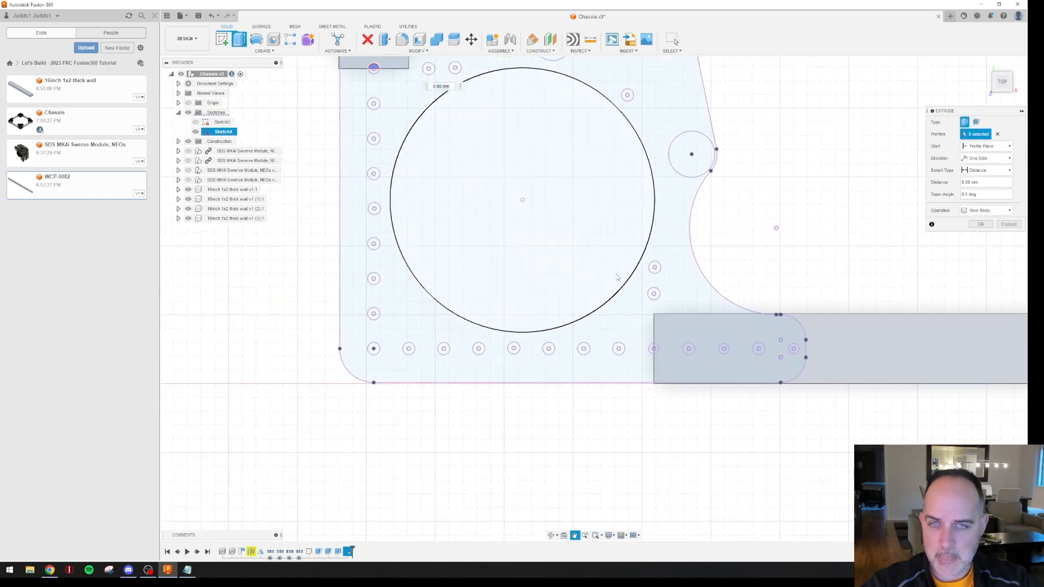
pyautogui.click(654, 349)
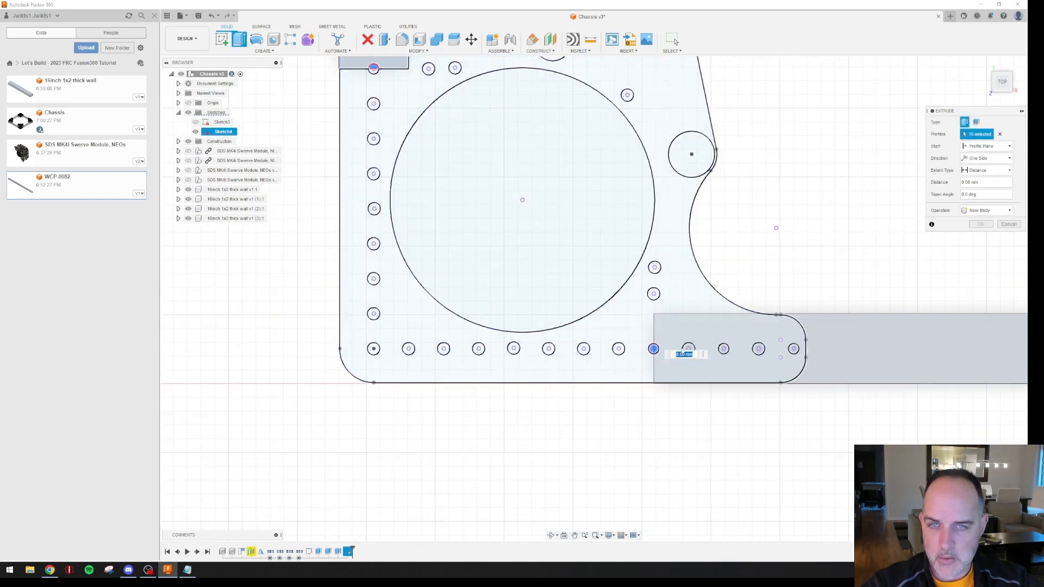
pyautogui.click(723, 349)
pyautogui.click(795, 349)
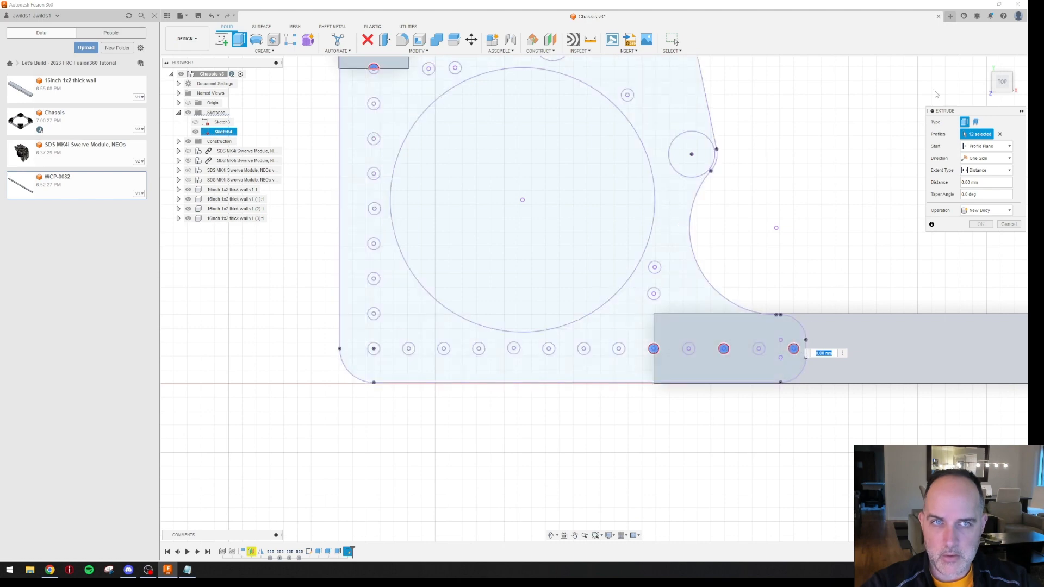
# Cut all twelve selected bolt-hole profiles 80 mm downward through the three tubes
pyautogui.click(984, 64)
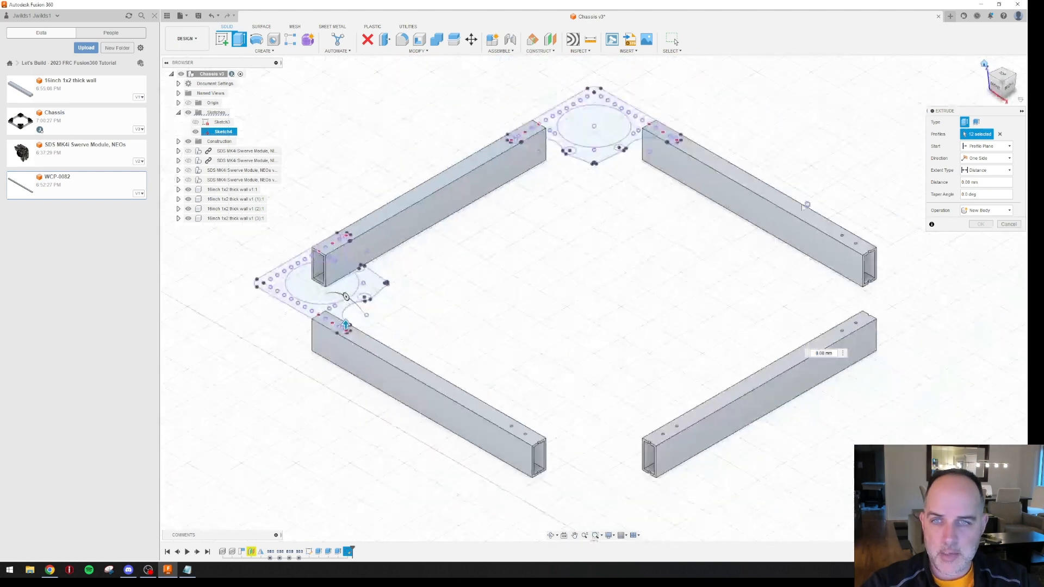
pyautogui.moveTo(348, 385); pyautogui.dragTo(517, 282, button='middle')
pyautogui.scroll(4, 522, 277)
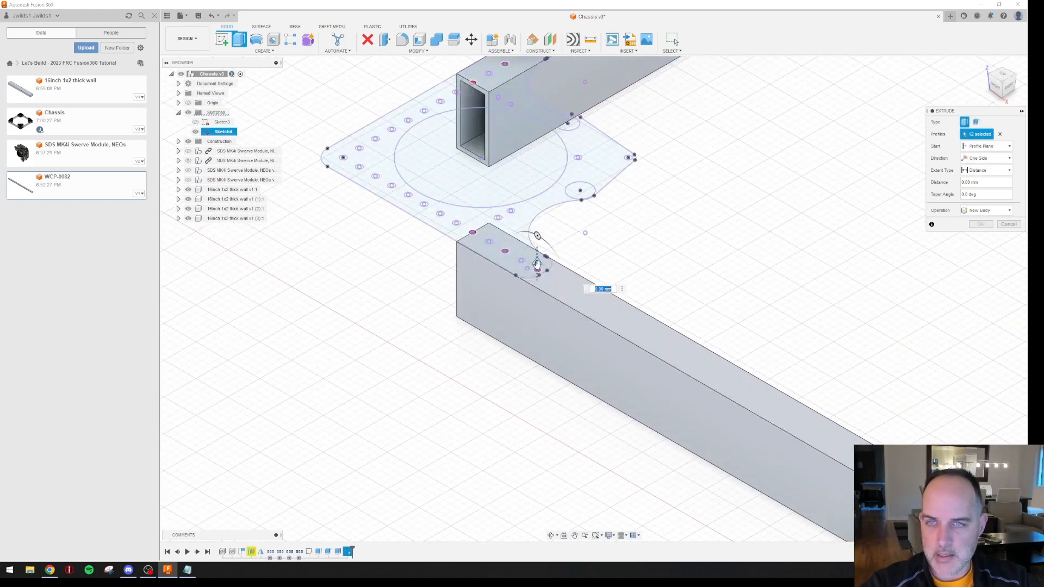
pyautogui.moveTo(537, 263); pyautogui.dragTo(542, 384)
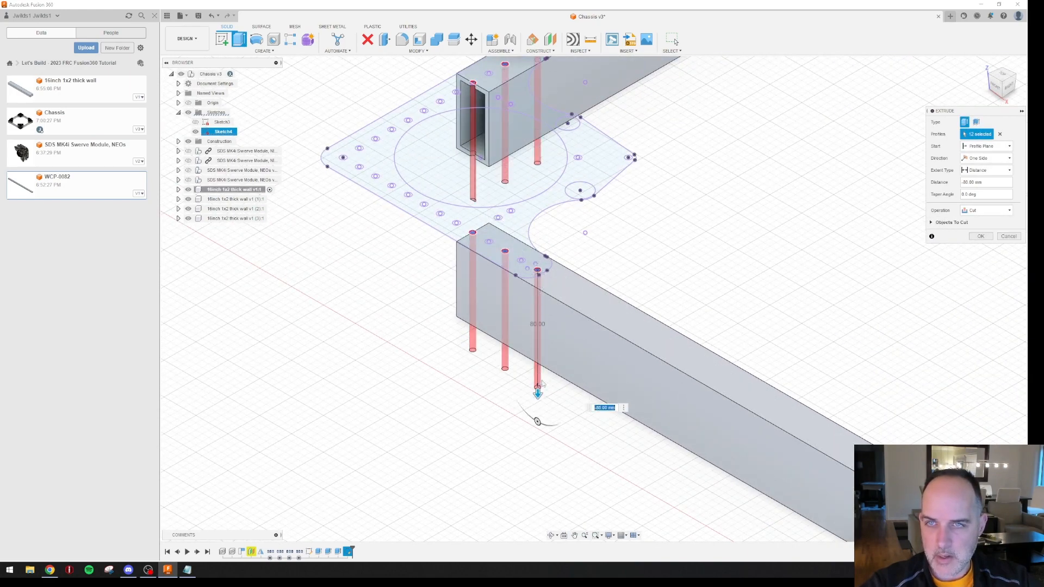
pyautogui.click(978, 239)
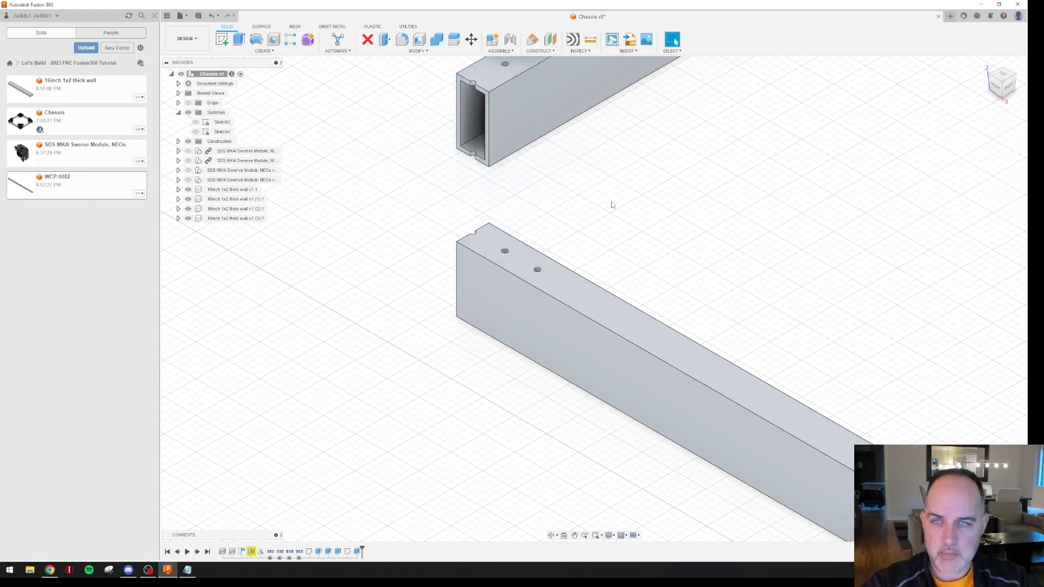
pyautogui.scroll(-5, 614, 205)
pyautogui.moveTo(746, 174); pyautogui.dragTo(654, 258, button='middle')
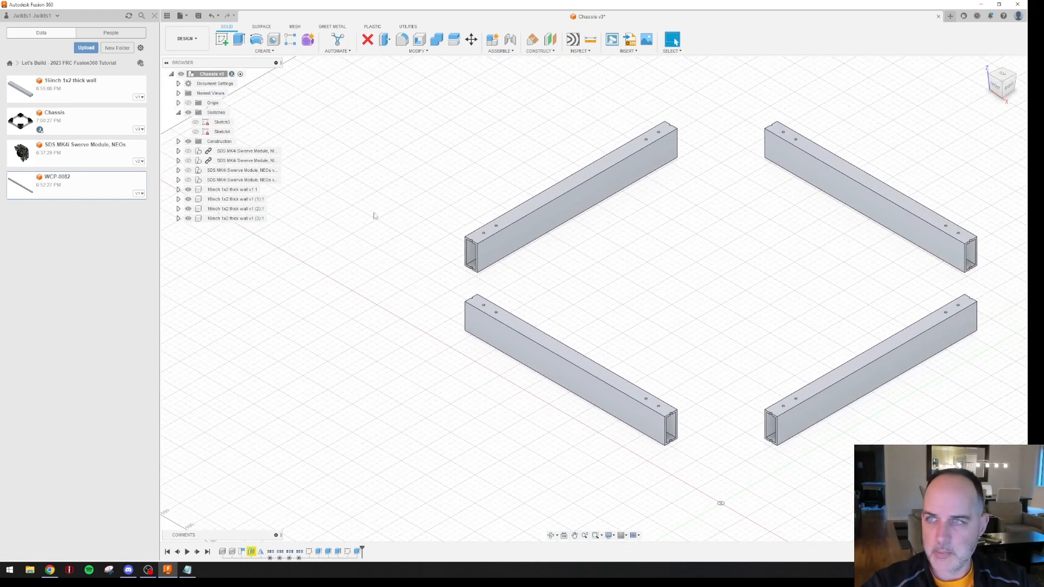
# Show all four swerve modules on the chassis again and save the design as a new version
pyautogui.click(188, 160)
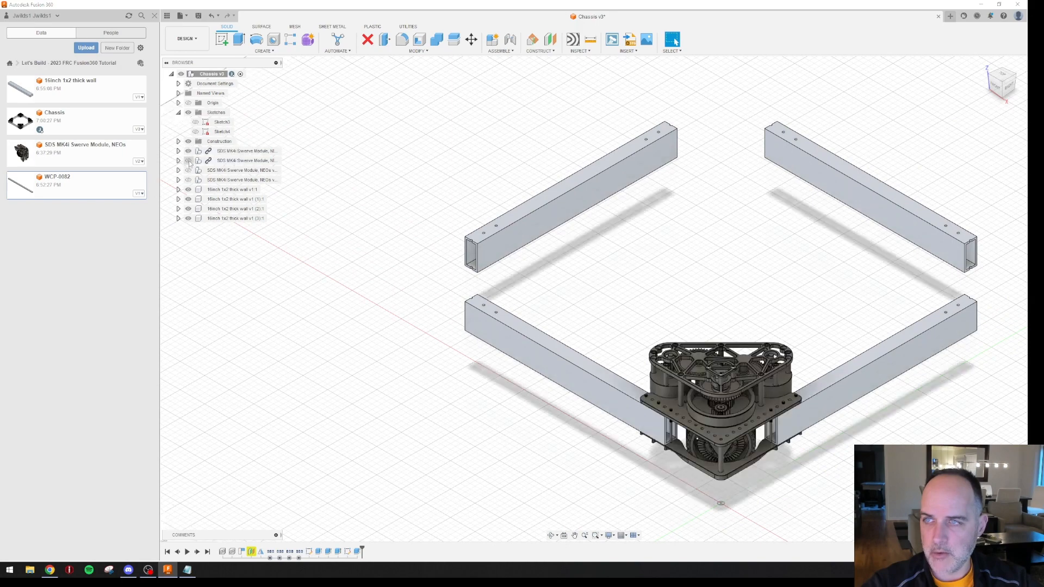
pyautogui.click(188, 171)
pyautogui.click(188, 179)
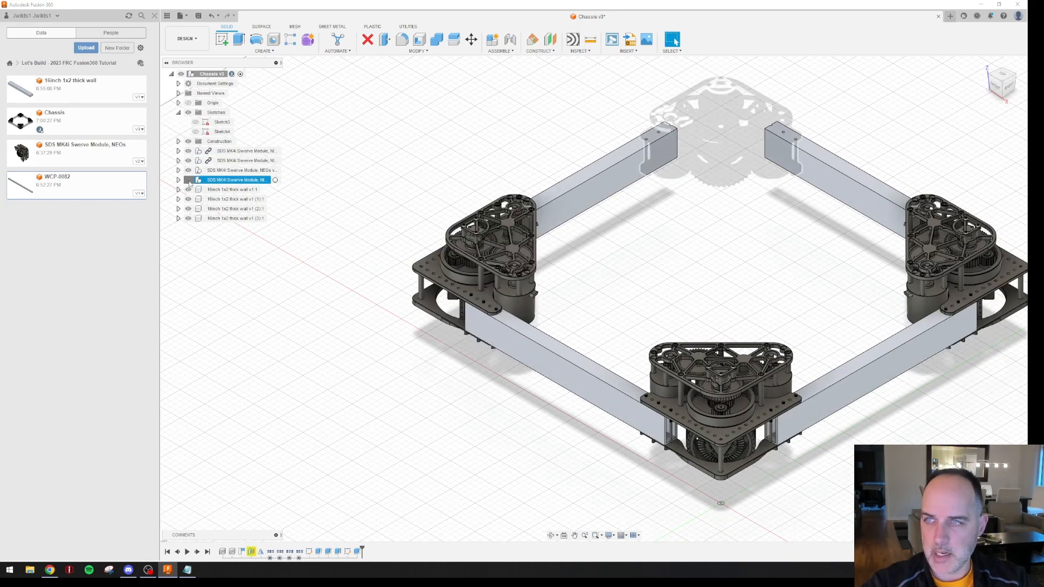
pyautogui.middleClick(730, 241)
pyautogui.middleClick(730, 242)
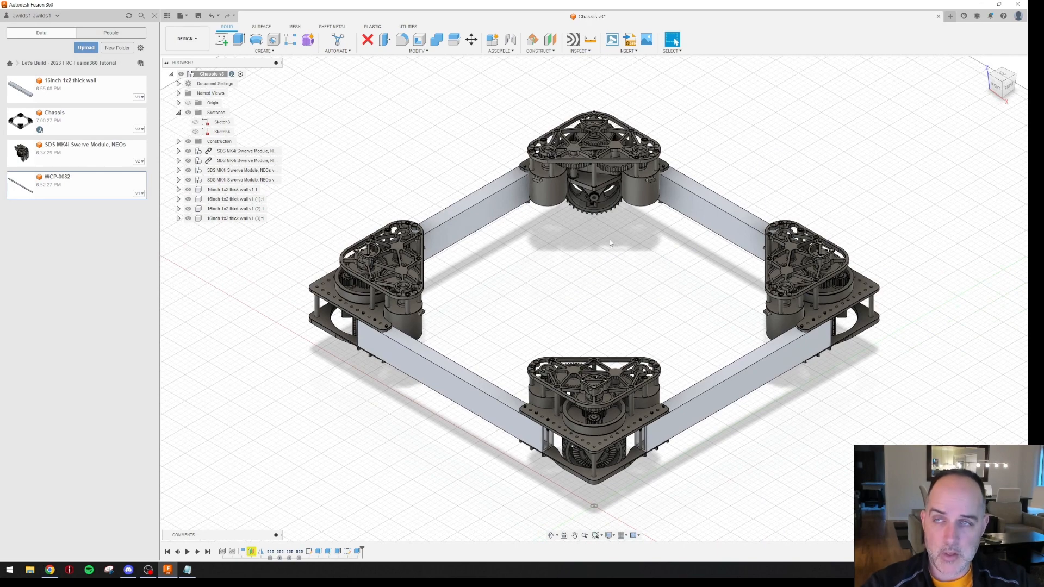
pyautogui.click(199, 20)
pyautogui.click(521, 300)
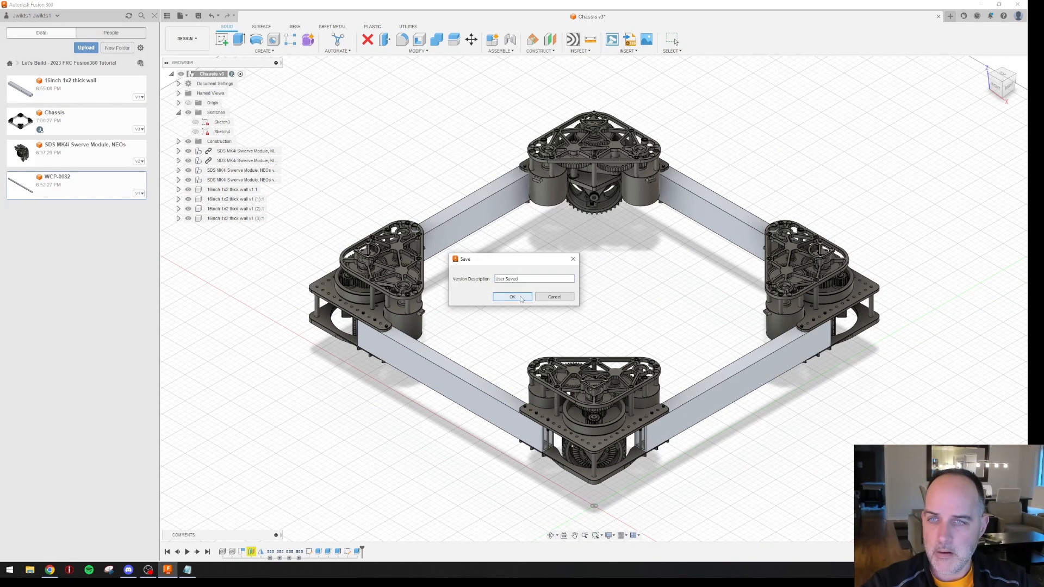
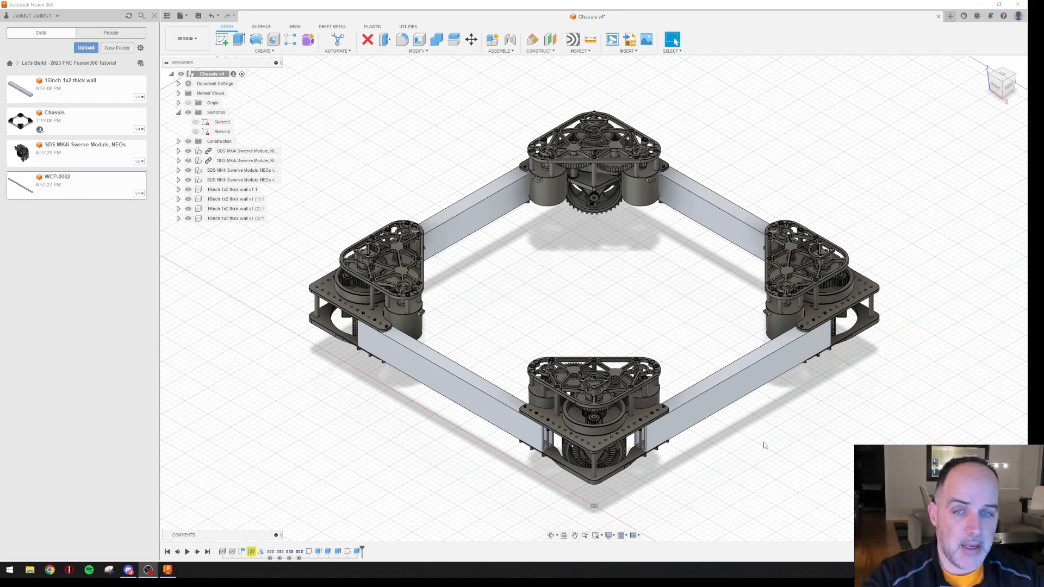
# Start a new sketch on the underside face of one of the frame tubes
pyautogui.keyDown('shift'); pyautogui.moveTo(766, 446); pyautogui.dragTo(774, 394, button='middle'); pyautogui.keyUp('shift')
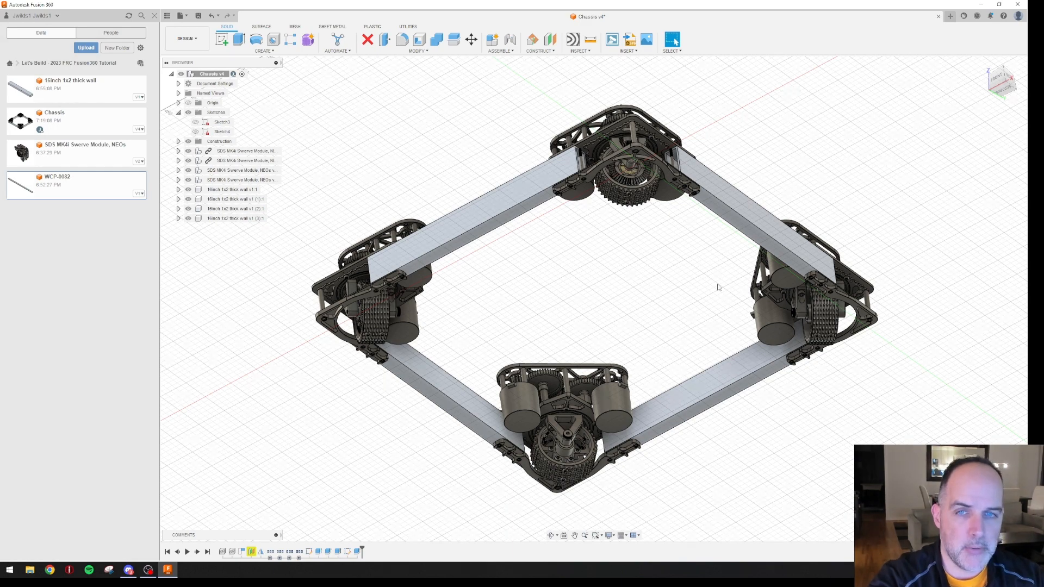
pyautogui.press('l')
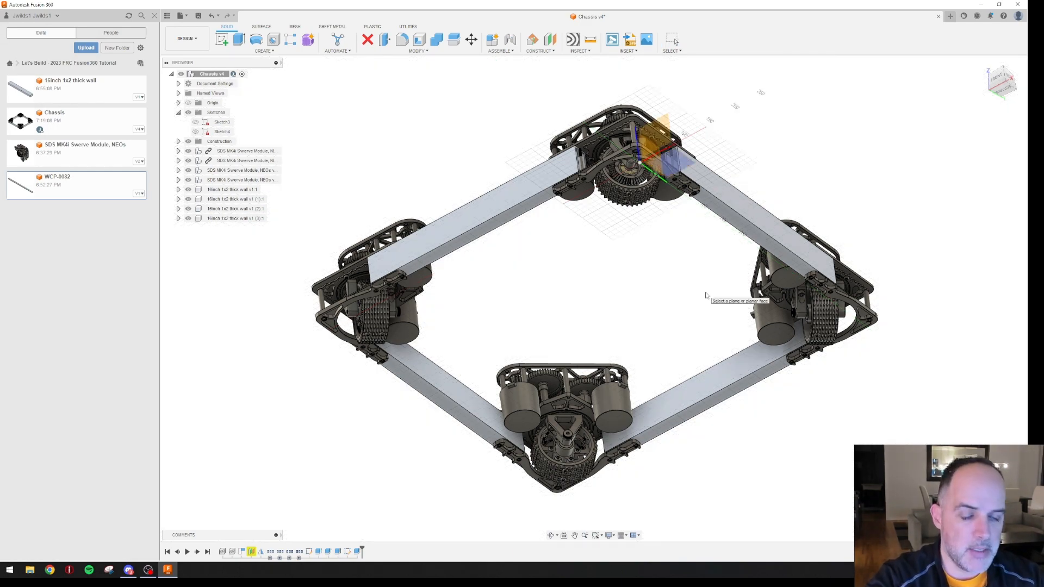
pyautogui.click(723, 213)
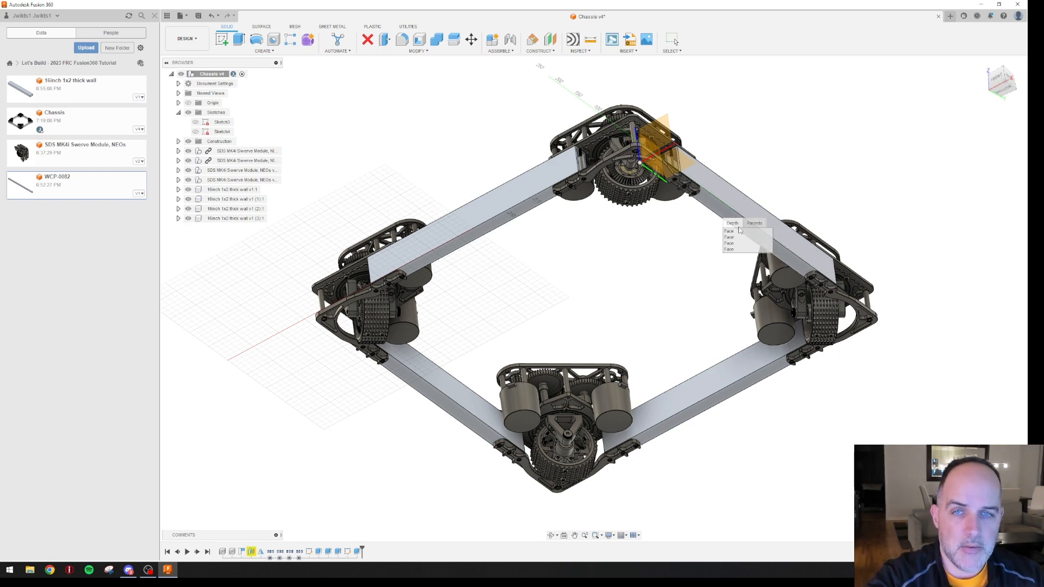
pyautogui.click(740, 232)
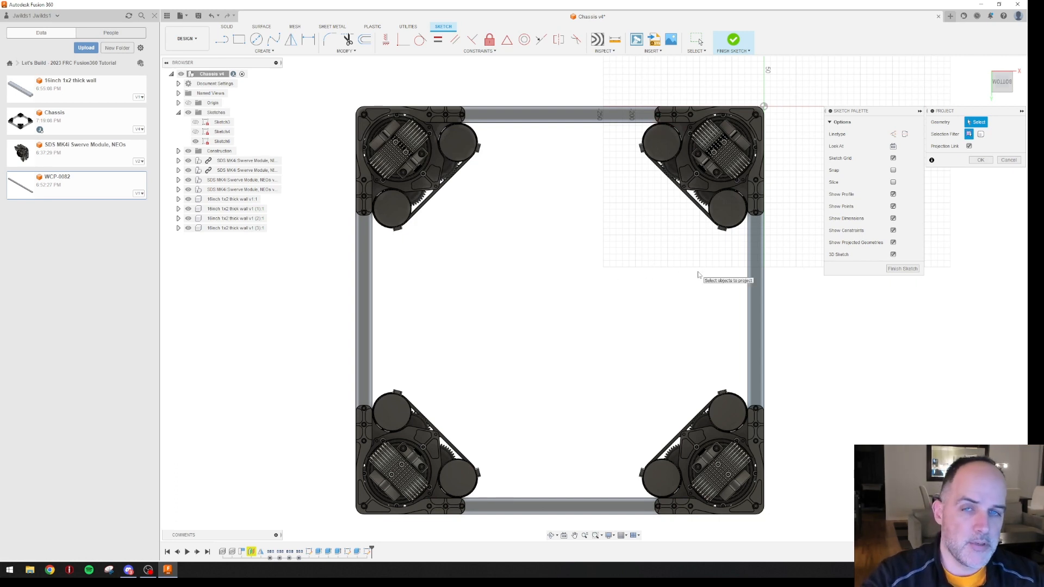
# Select all four frame tubes as geometry to project into the underside sketch
pyautogui.click(757, 265)
pyautogui.click(548, 115)
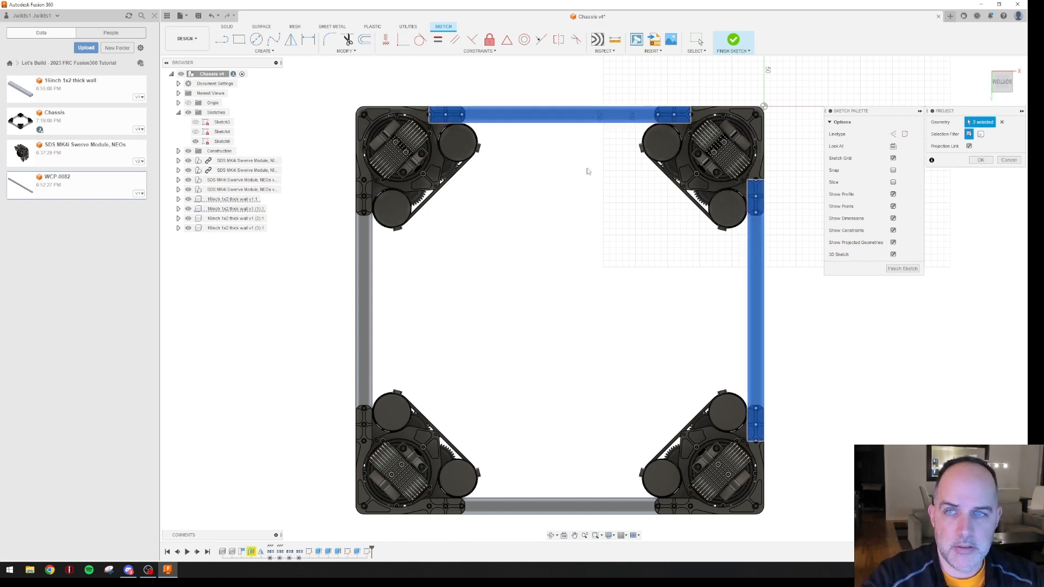
pyautogui.click(363, 295)
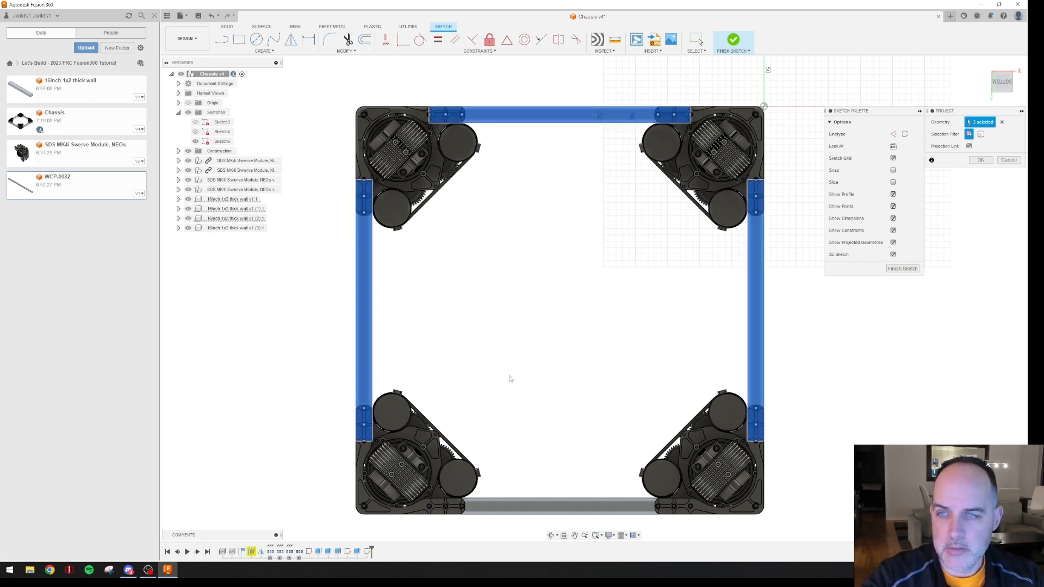
pyautogui.click(533, 510)
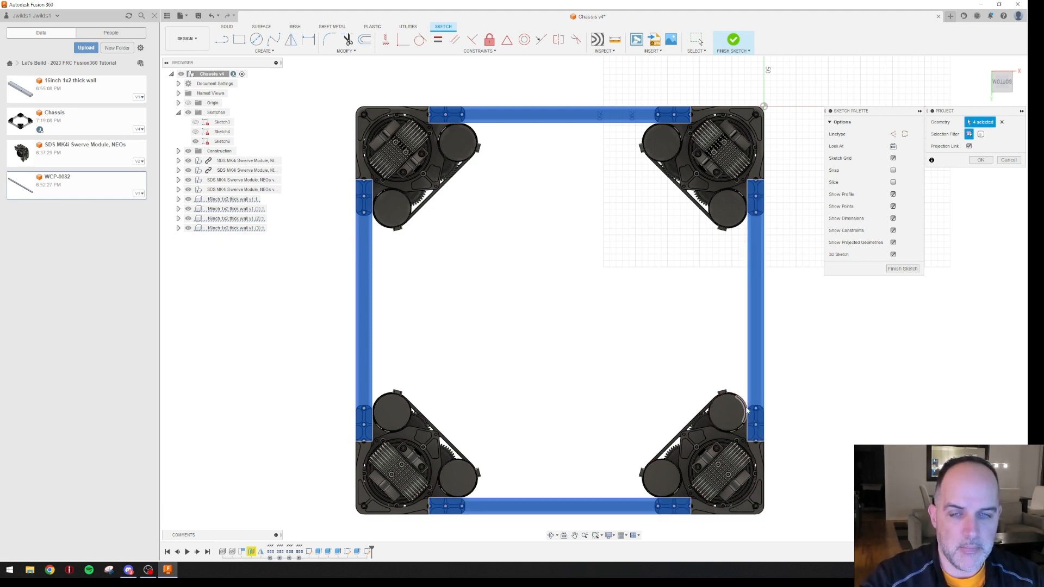
# Add the bottom plates of all four swerve modules to the selection and project everything into the sketch
pyautogui.click(760, 467)
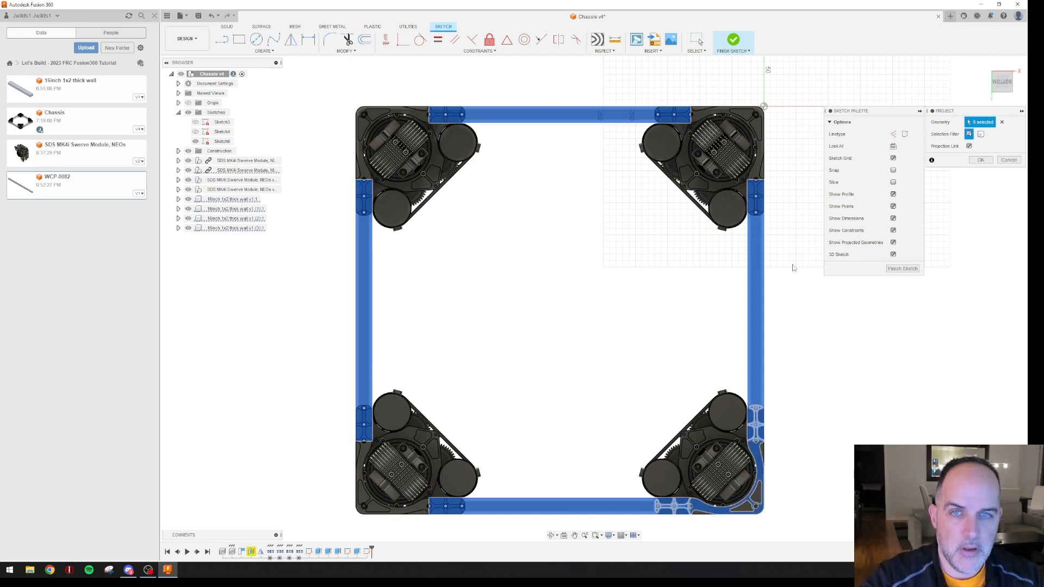
pyautogui.click(760, 167)
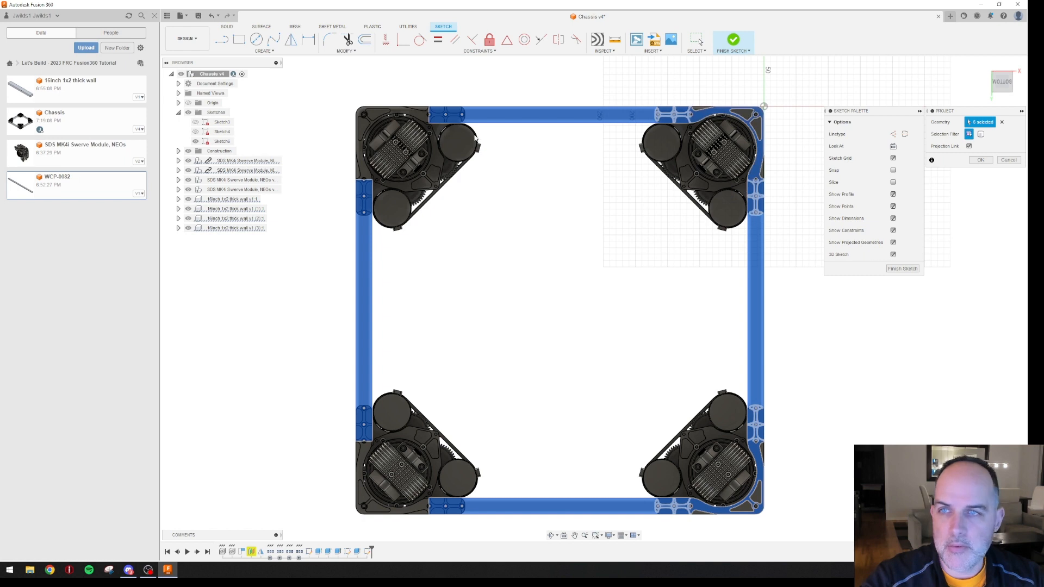
pyautogui.click(419, 116)
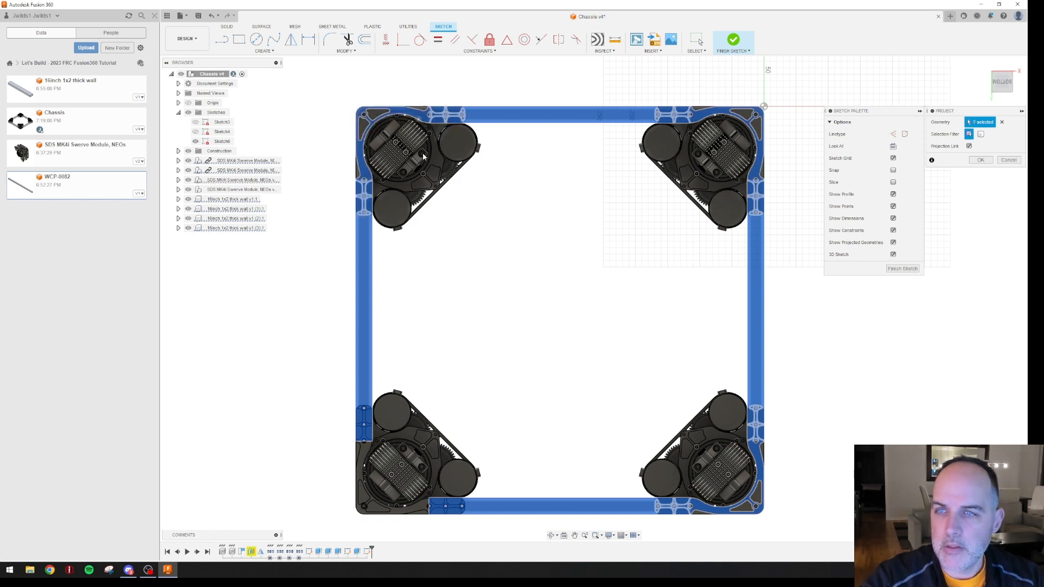
pyautogui.click(366, 454)
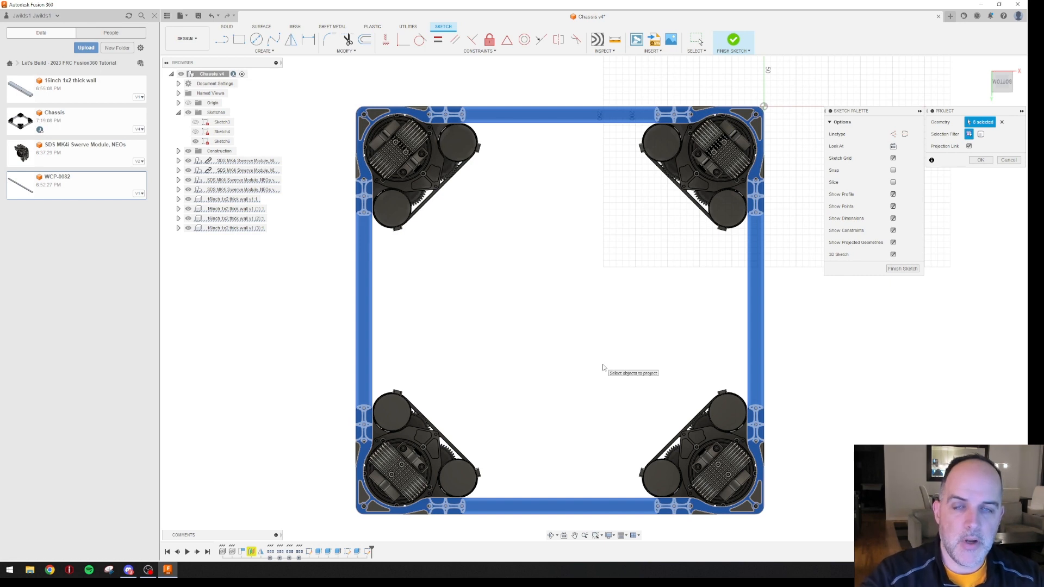
pyautogui.click(981, 160)
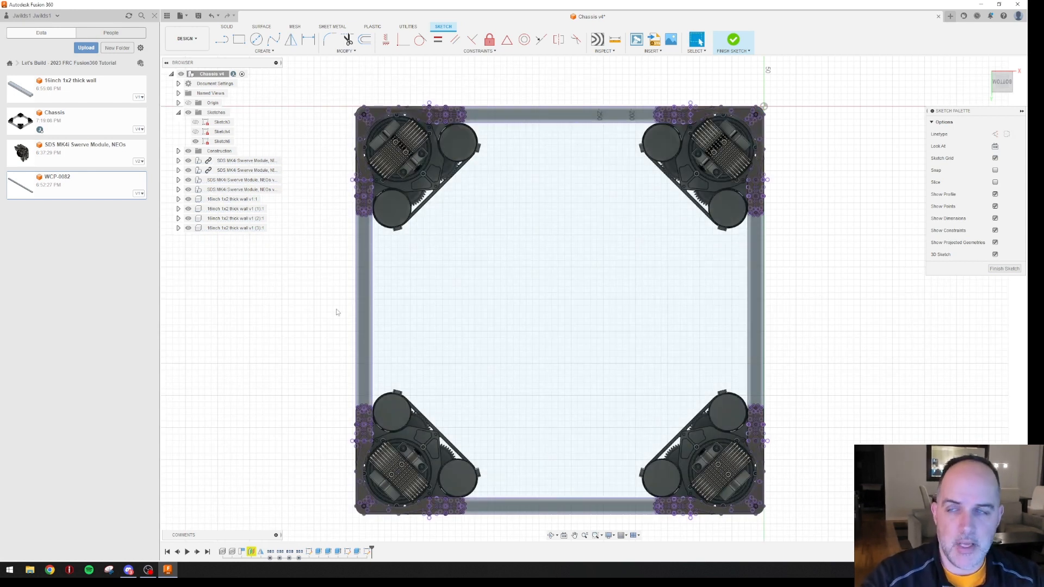
# Hide all four swerve modules and all four 16-inch tubes, leaving only the projected sketch geometry
pyautogui.click(191, 161)
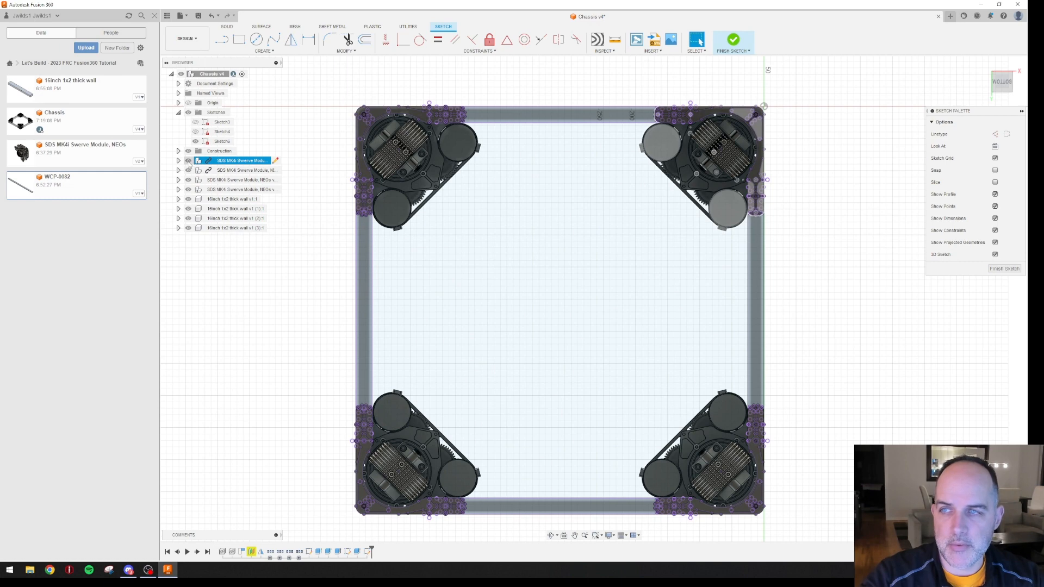
pyautogui.click(188, 160)
pyautogui.click(188, 170)
pyautogui.click(188, 179)
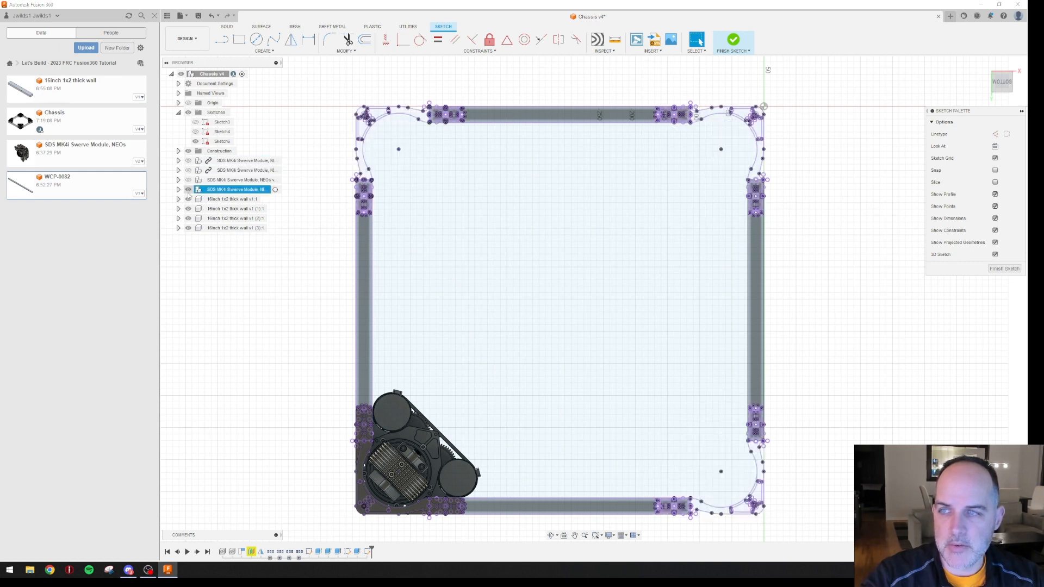
pyautogui.click(188, 189)
pyautogui.click(188, 199)
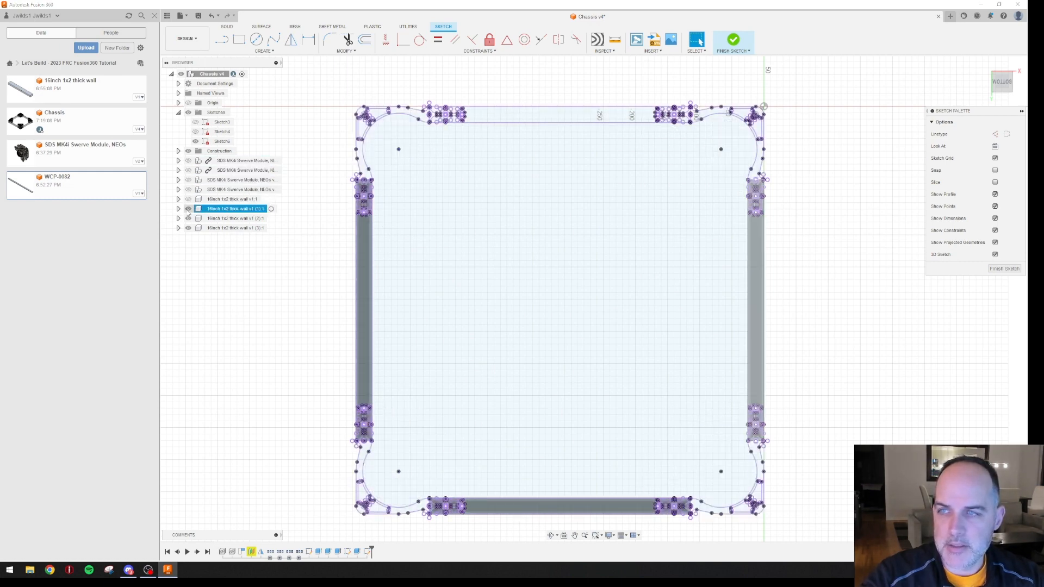
pyautogui.click(188, 208)
pyautogui.click(188, 218)
pyautogui.click(188, 228)
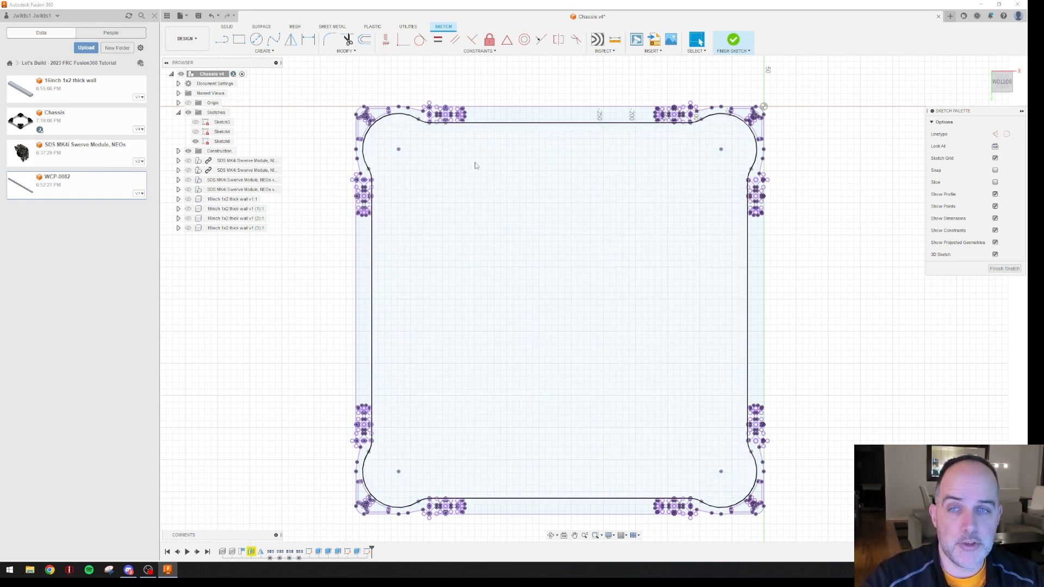
# Sketch a vertical line about 50 mm long from the upper tube's outer edge inward, just past the bolt pattern at its left end
pyautogui.scroll(5, 478, 160)
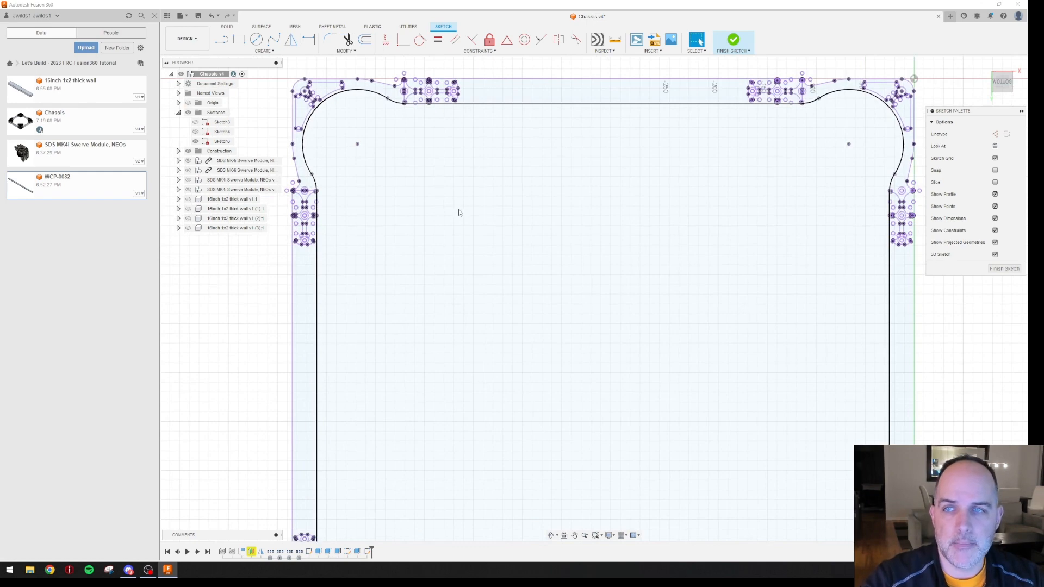
pyautogui.moveTo(459, 213); pyautogui.dragTo(518, 212, button='middle')
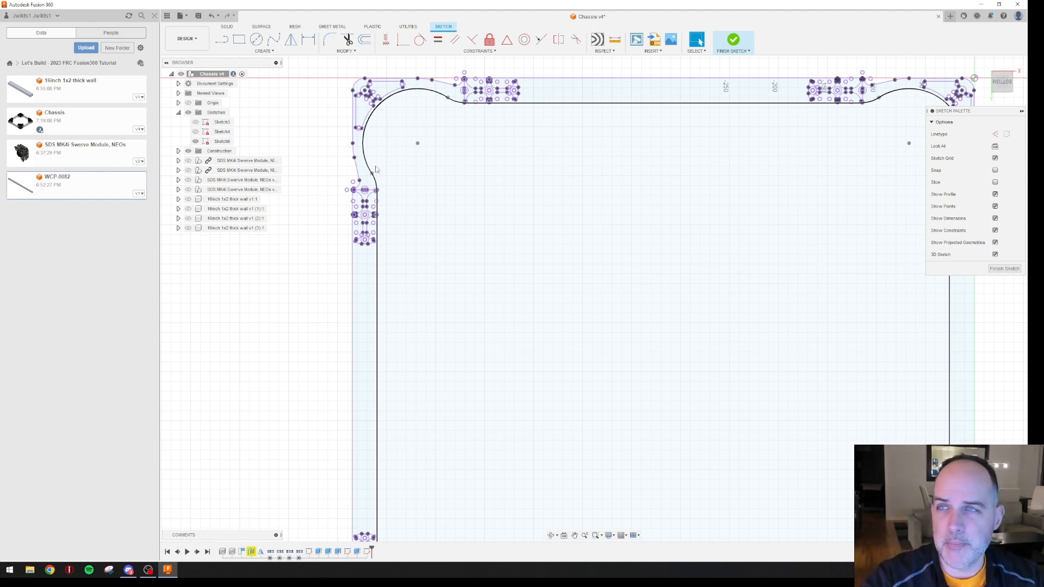
pyautogui.click(226, 45)
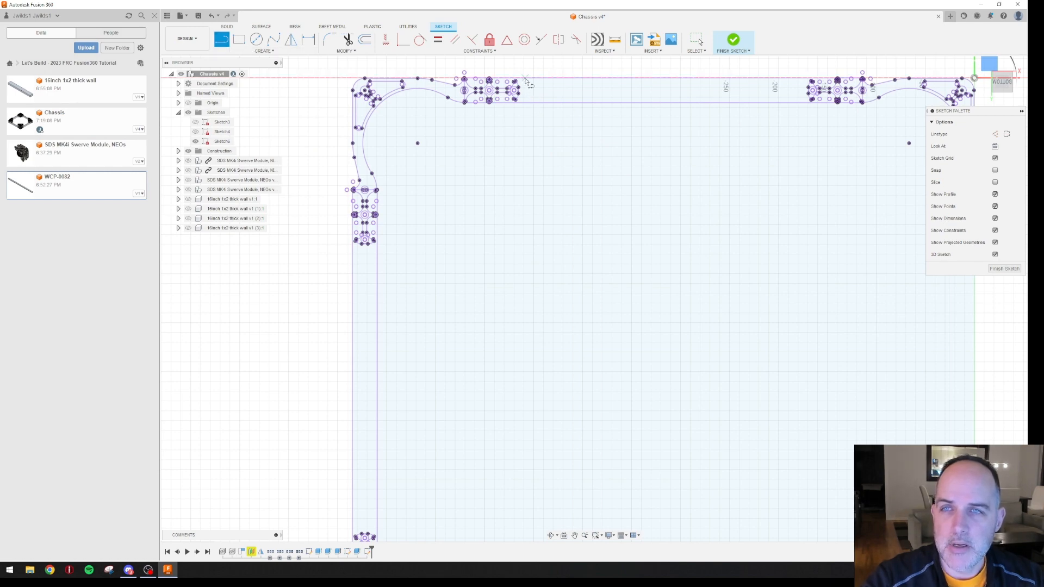
pyautogui.scroll(3, 531, 82)
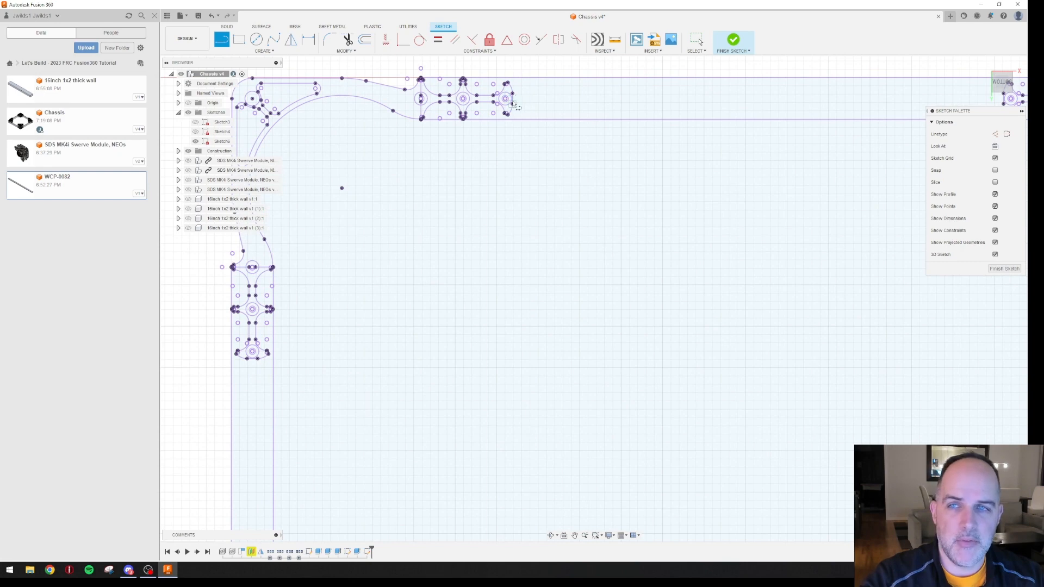
pyautogui.click(522, 78)
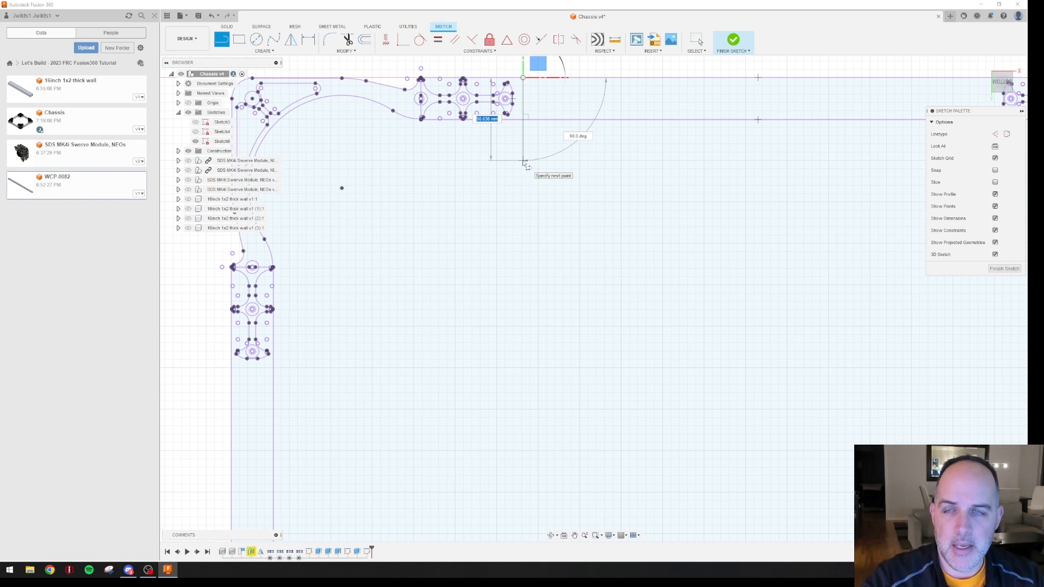
pyautogui.click(523, 161)
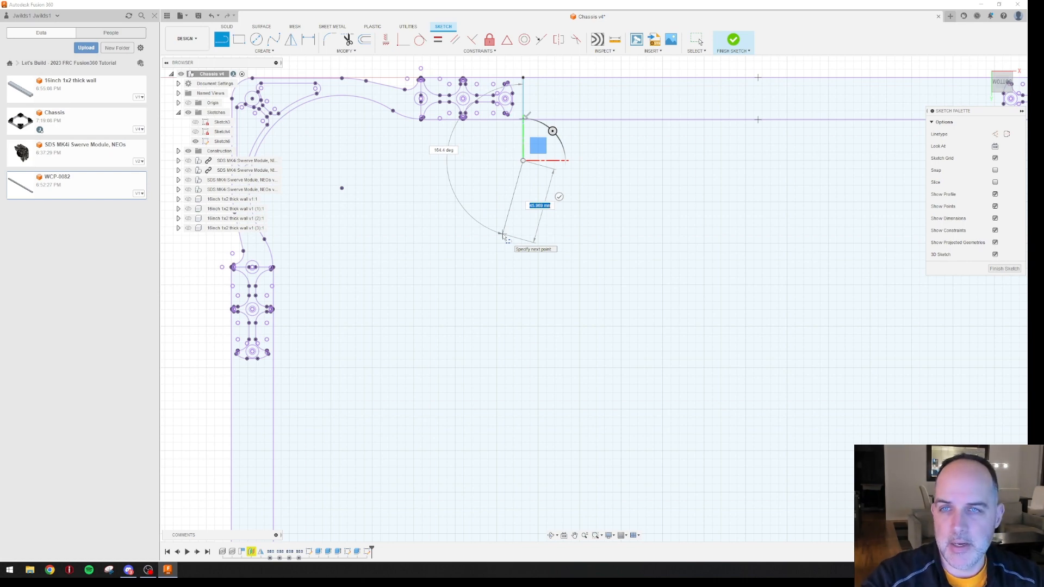
pyautogui.click(503, 235)
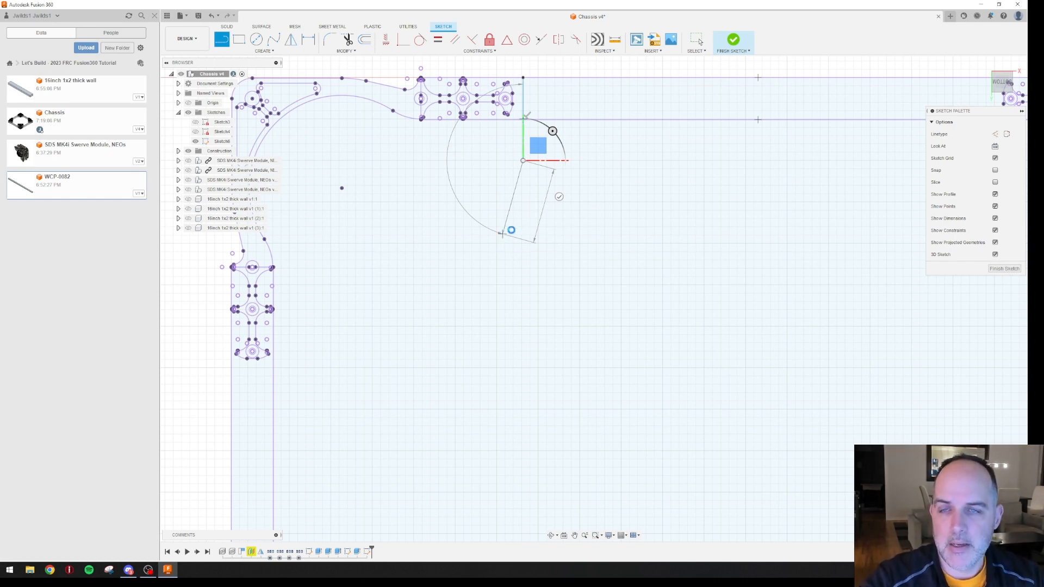
pyautogui.press('Escape')
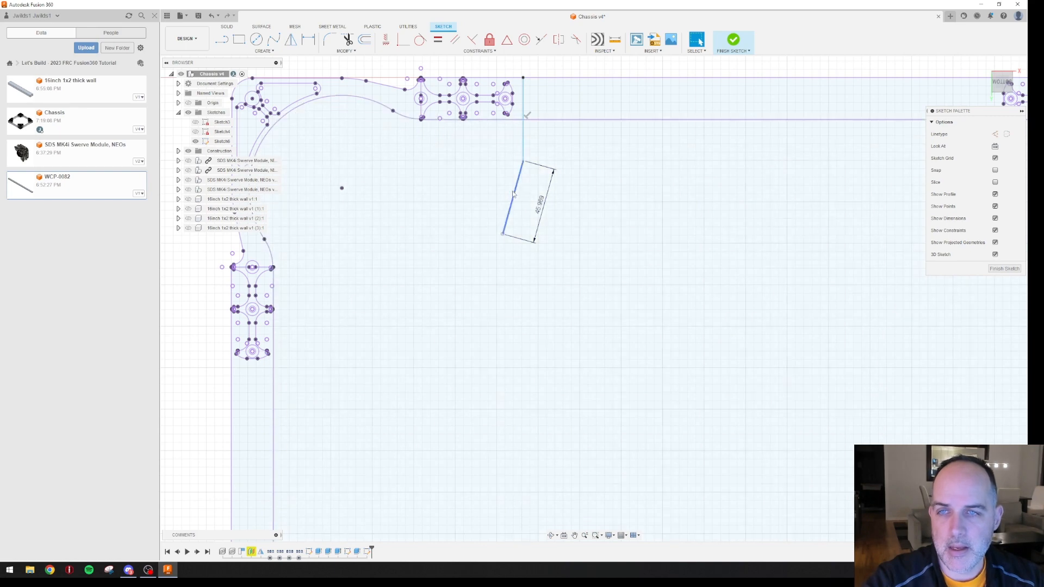
pyautogui.click(515, 191)
pyautogui.press('Delete')
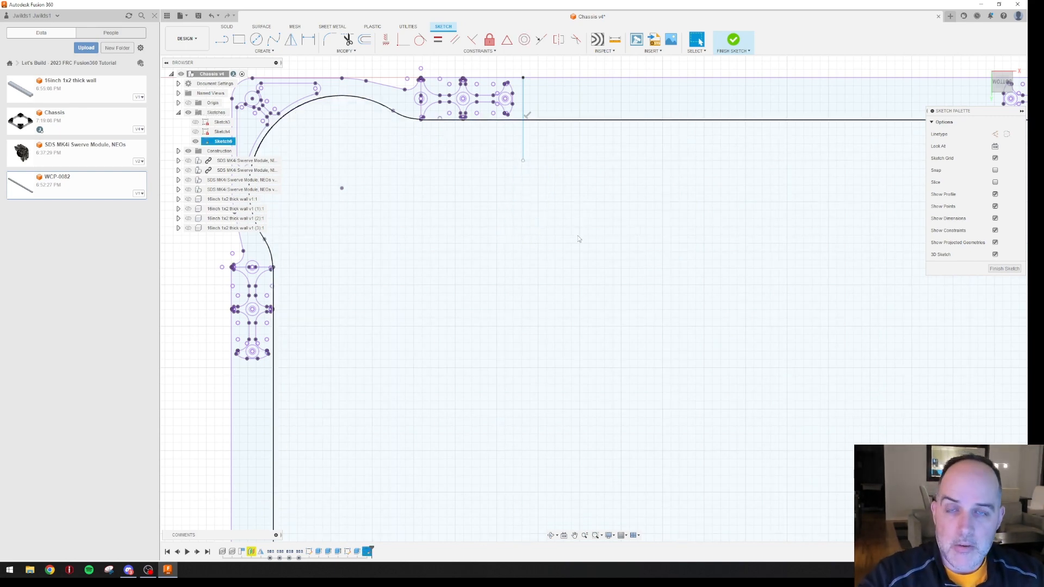
# Sketch a diagonal construction line from the upper-left module's centre point to the lower-right module's centre point
pyautogui.scroll(-3, 577, 236)
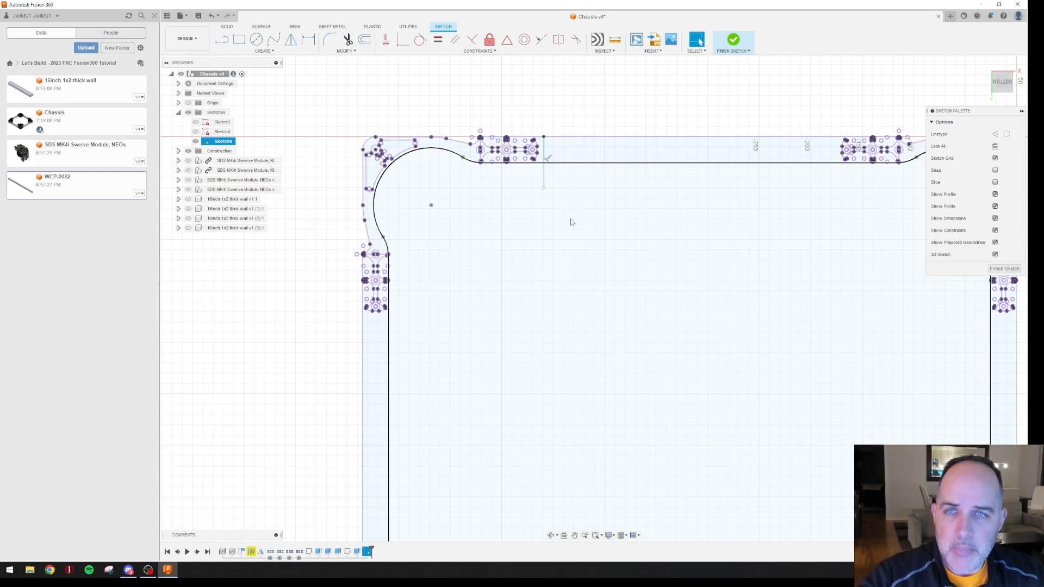
pyautogui.scroll(-3, 645, 273)
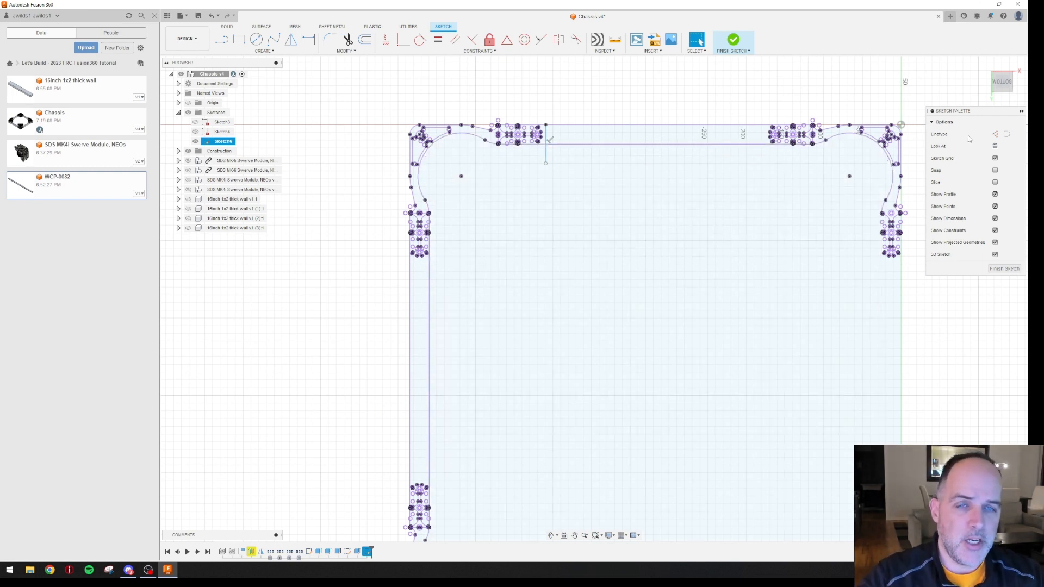
pyautogui.click(996, 134)
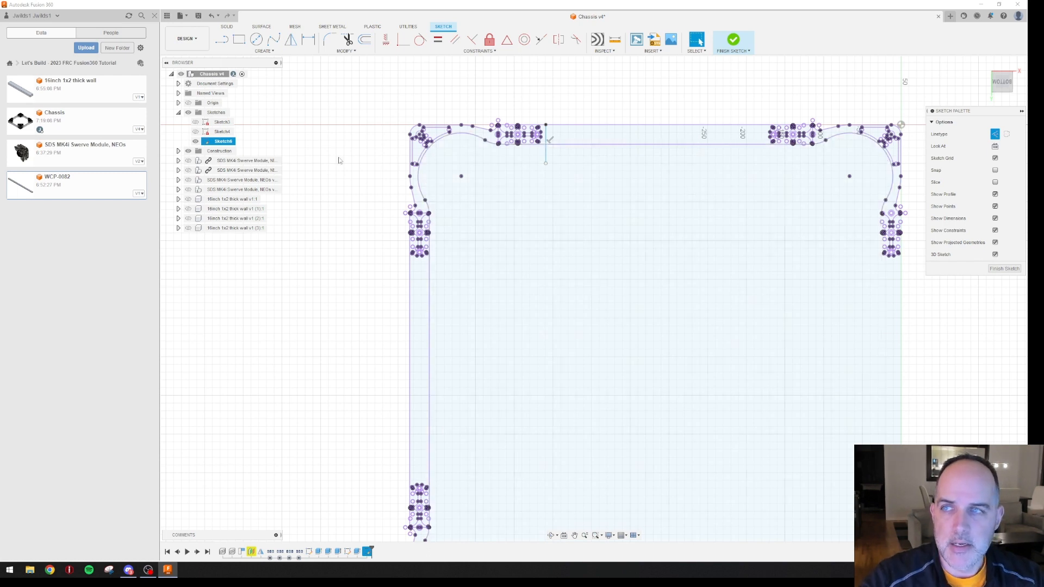
pyautogui.click(223, 41)
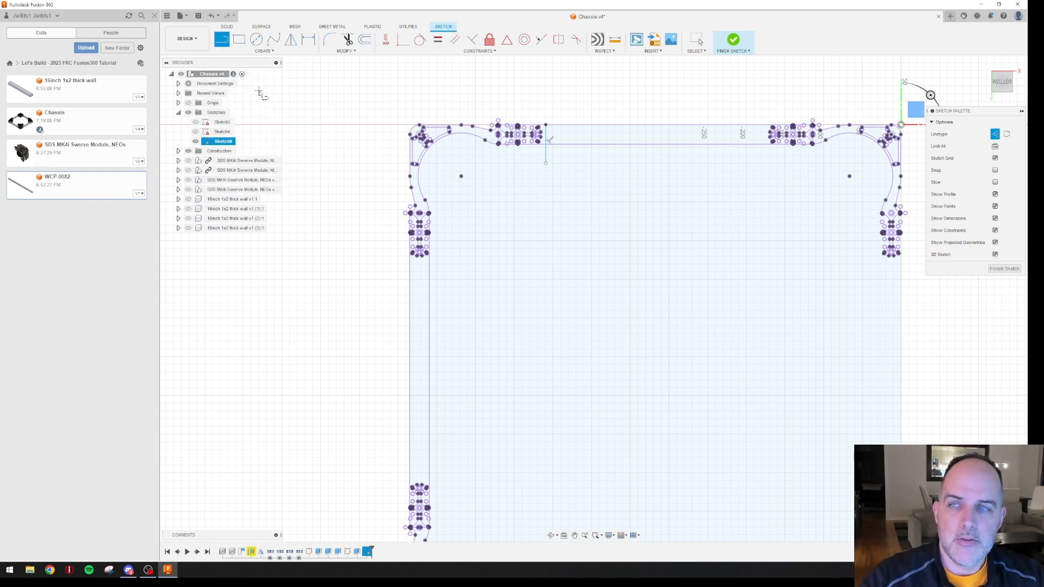
pyautogui.scroll(-1, 570, 247)
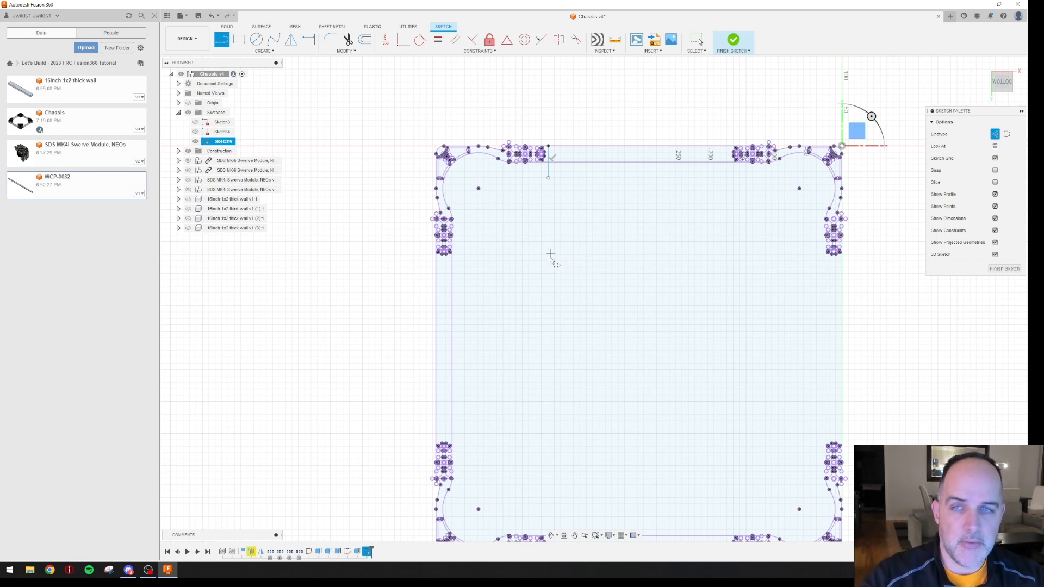
pyautogui.click(478, 189)
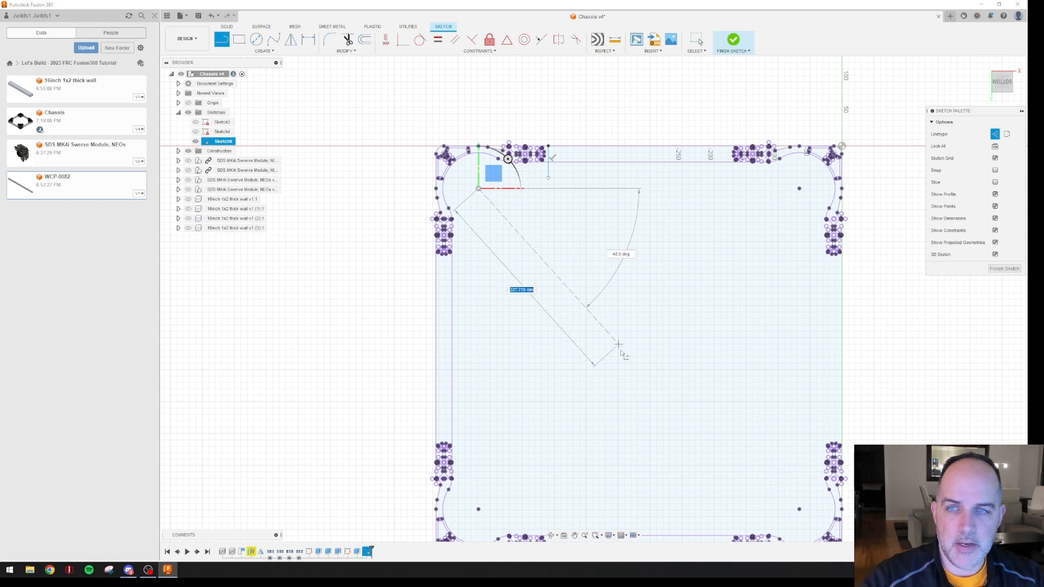
pyautogui.click(798, 509)
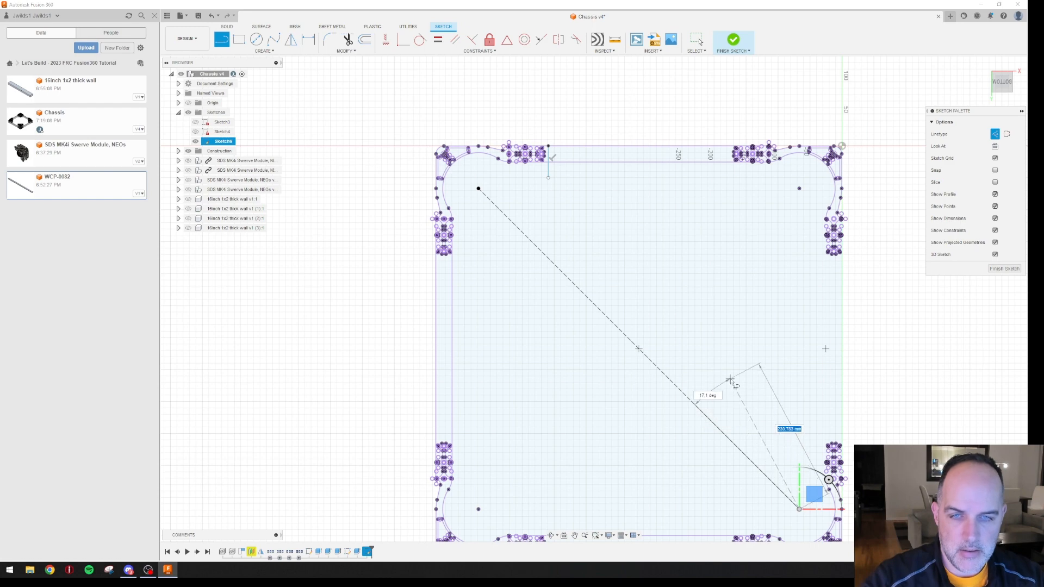
pyautogui.press('Escape')
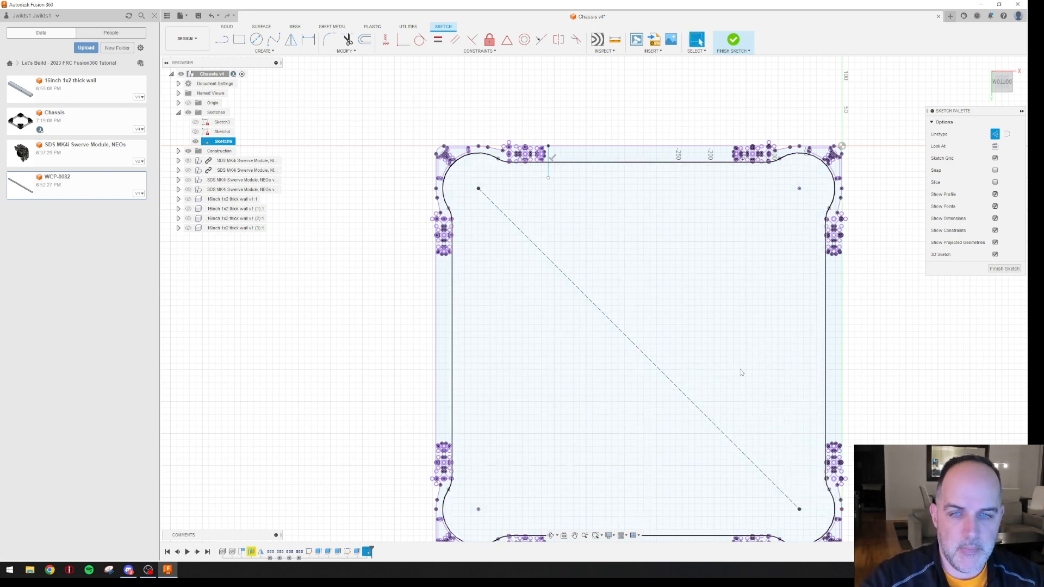
# Sketch a second diagonal construction line from the upper-right module's centre point to the lower-left module's centre point
pyautogui.press('l')
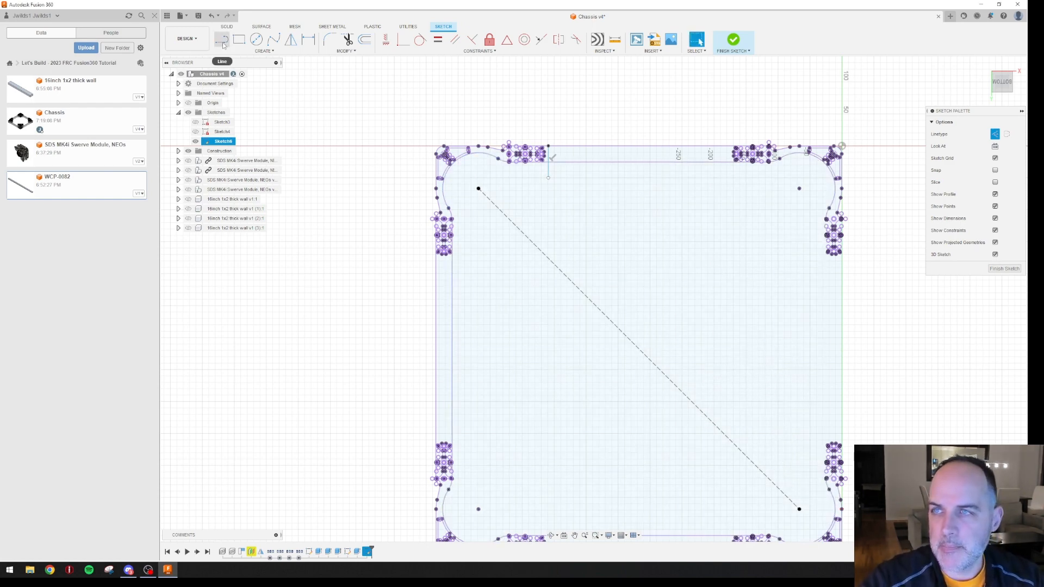
pyautogui.click(799, 188)
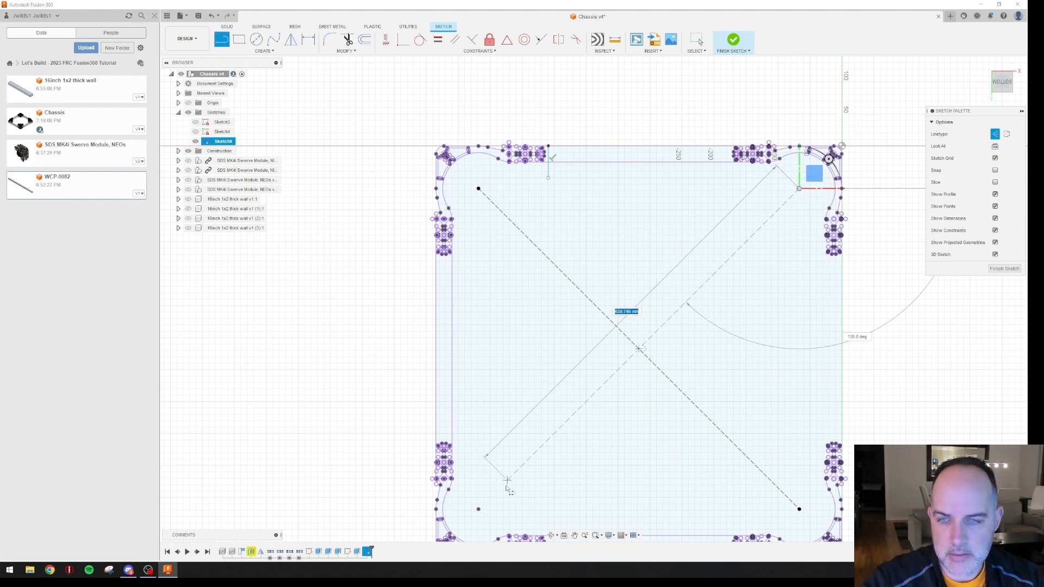
pyautogui.click(479, 509)
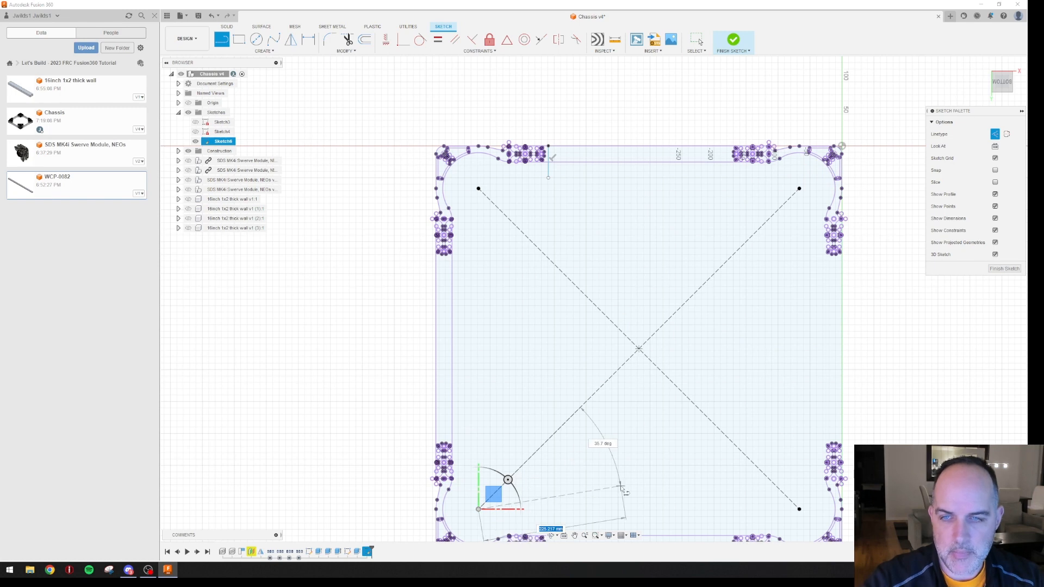
pyautogui.press('Escape')
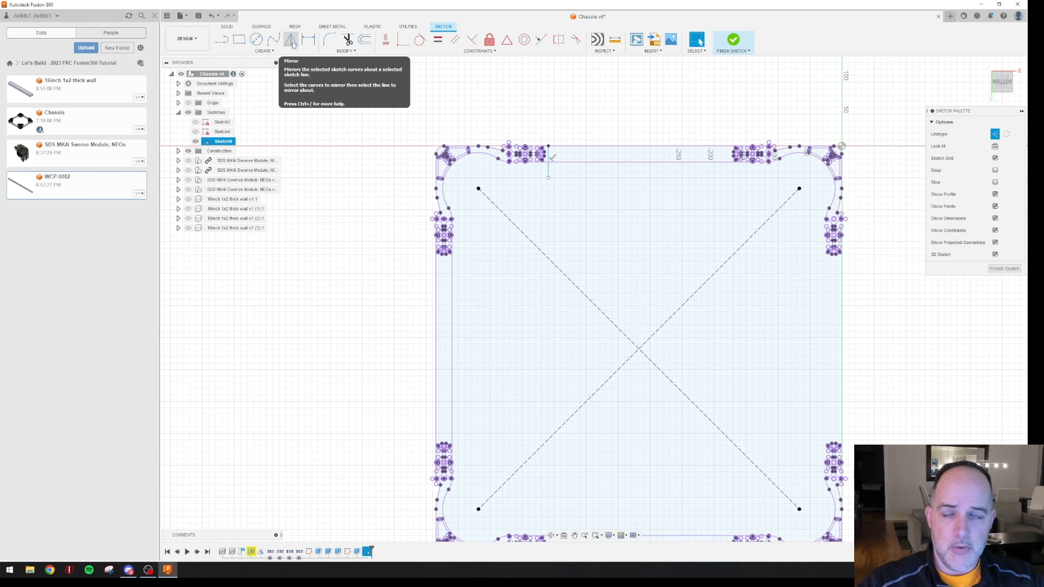
# Mirror the short vertical line on the upper tube about the construction diagonal running from upper left to lower right
pyautogui.click(292, 40)
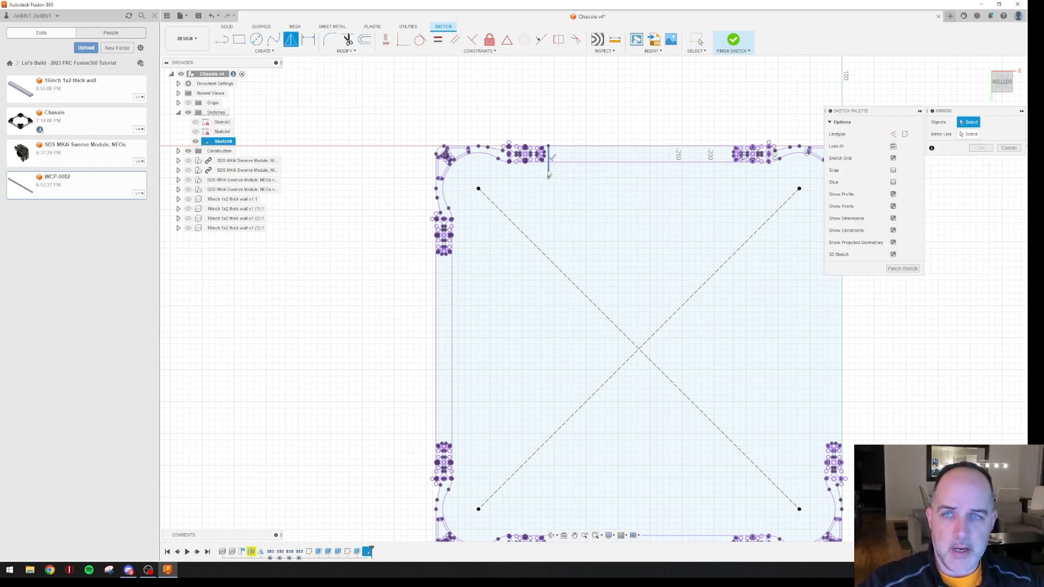
pyautogui.click(548, 166)
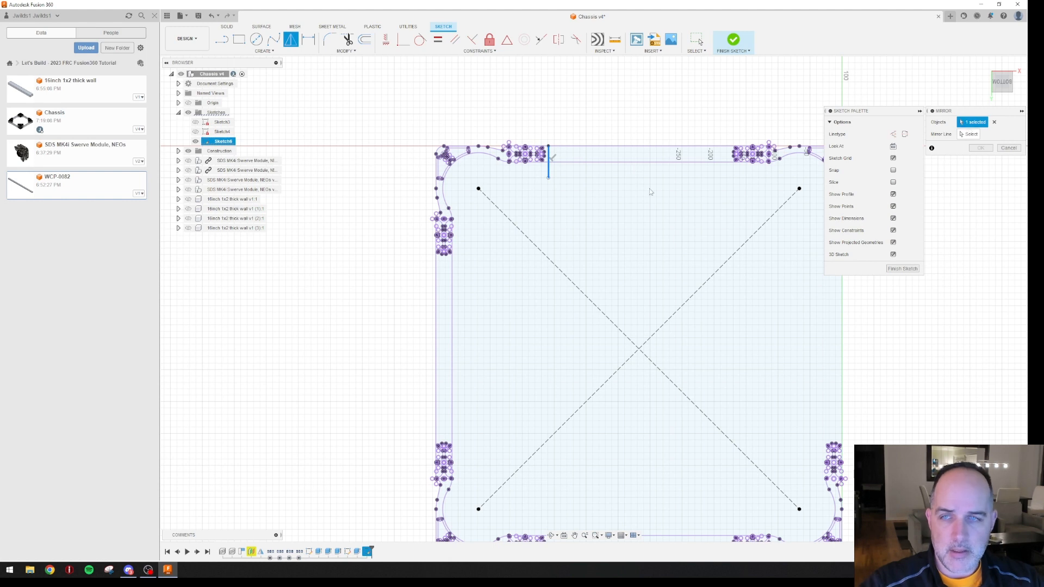
pyautogui.click(969, 134)
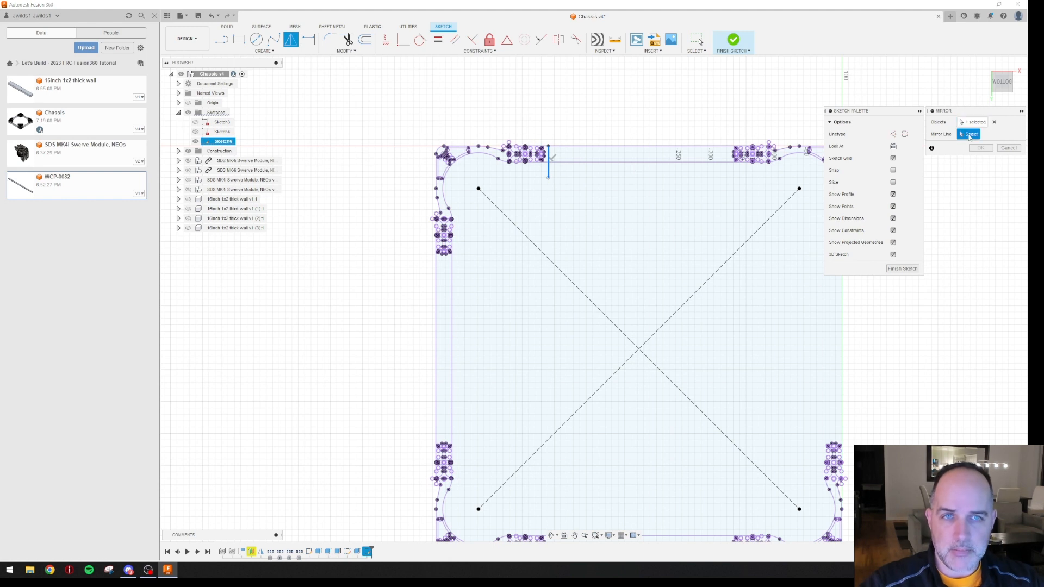
pyautogui.click(517, 229)
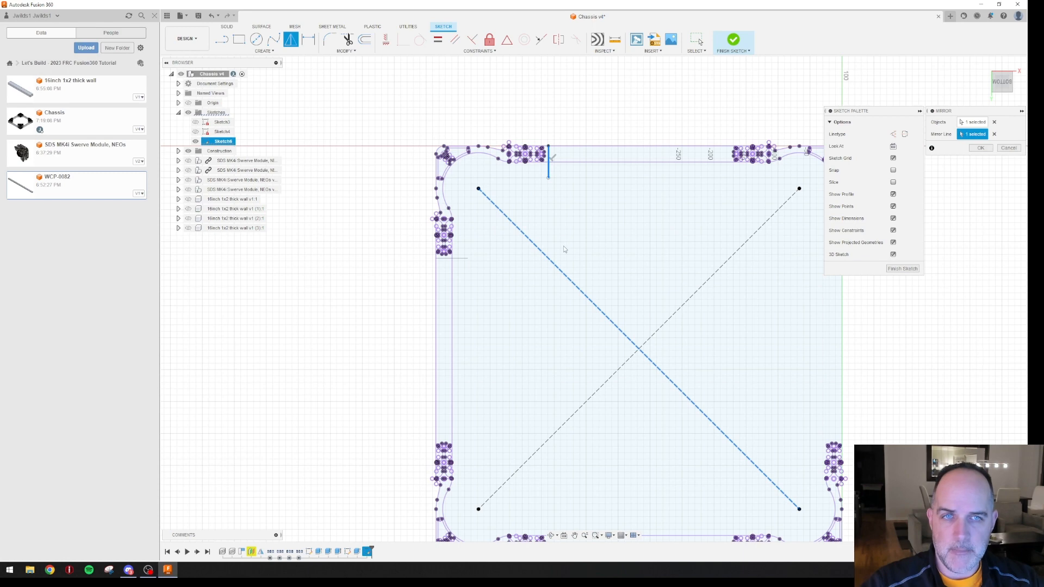
pyautogui.click(989, 150)
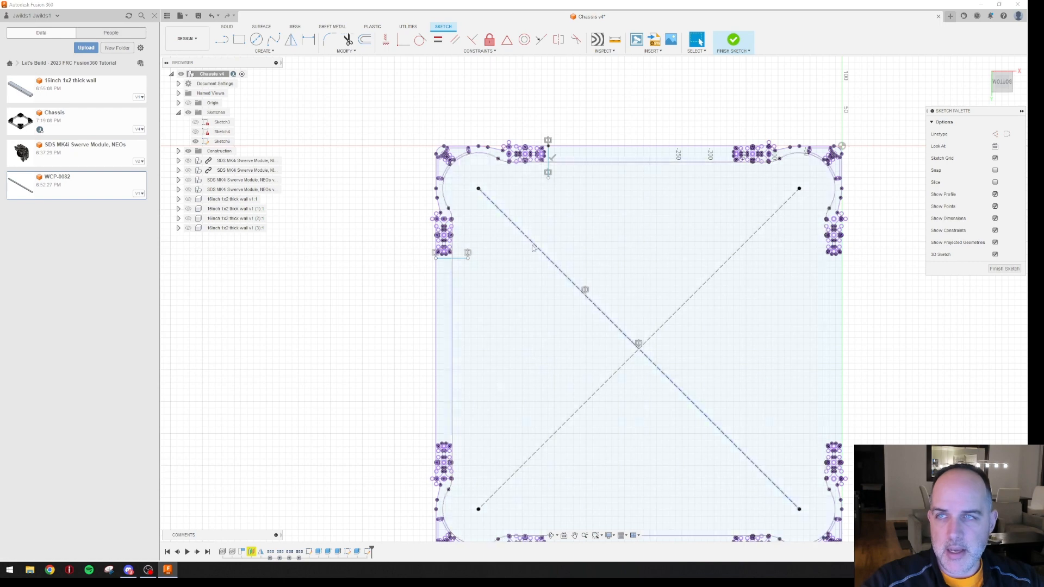
# Join the inner ends of the short vertical line and its mirrored copy with a straight diagonal line
pyautogui.click(221, 39)
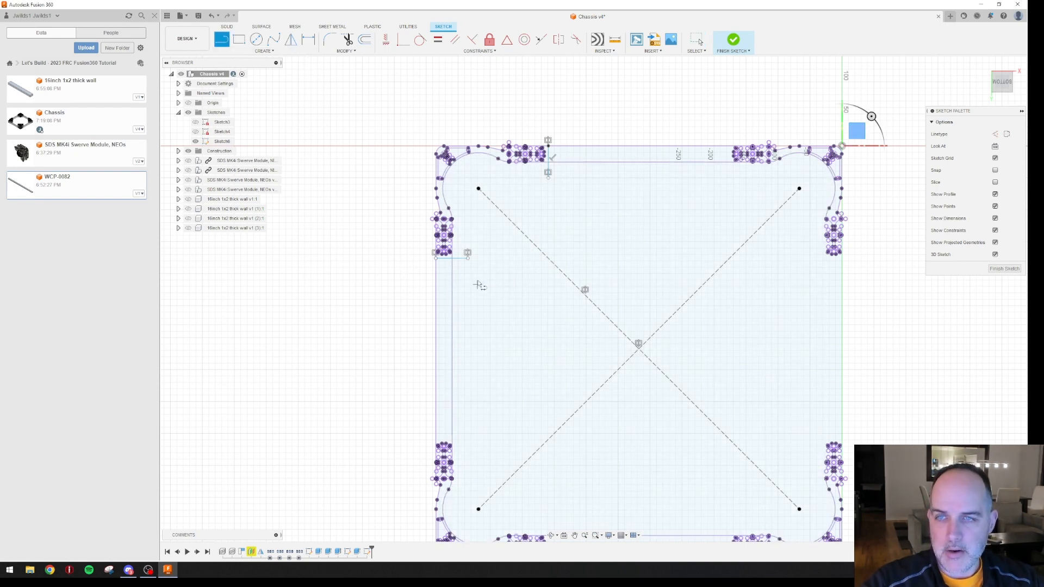
pyautogui.click(467, 258)
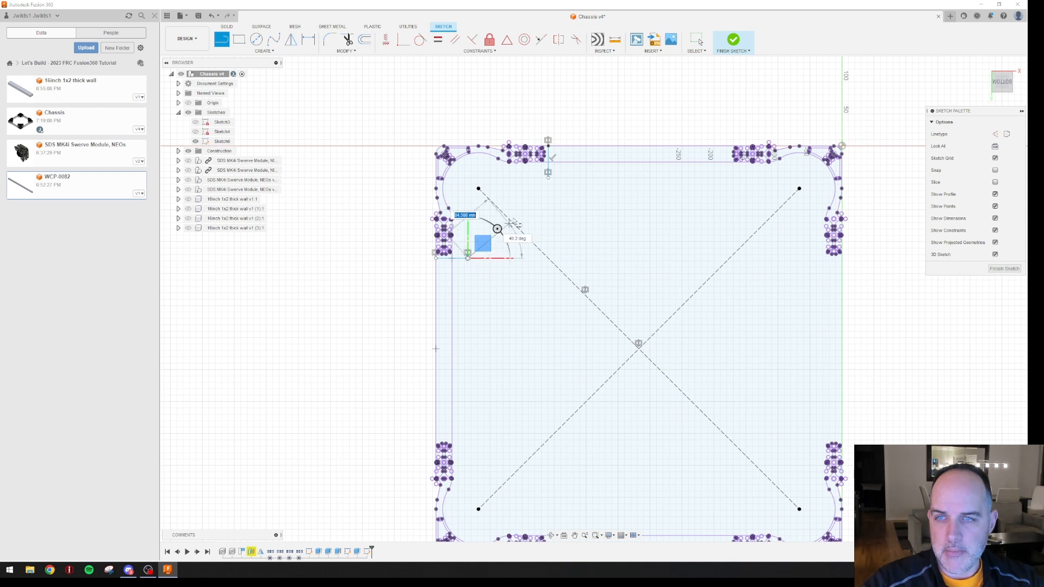
pyautogui.doubleClick(548, 178)
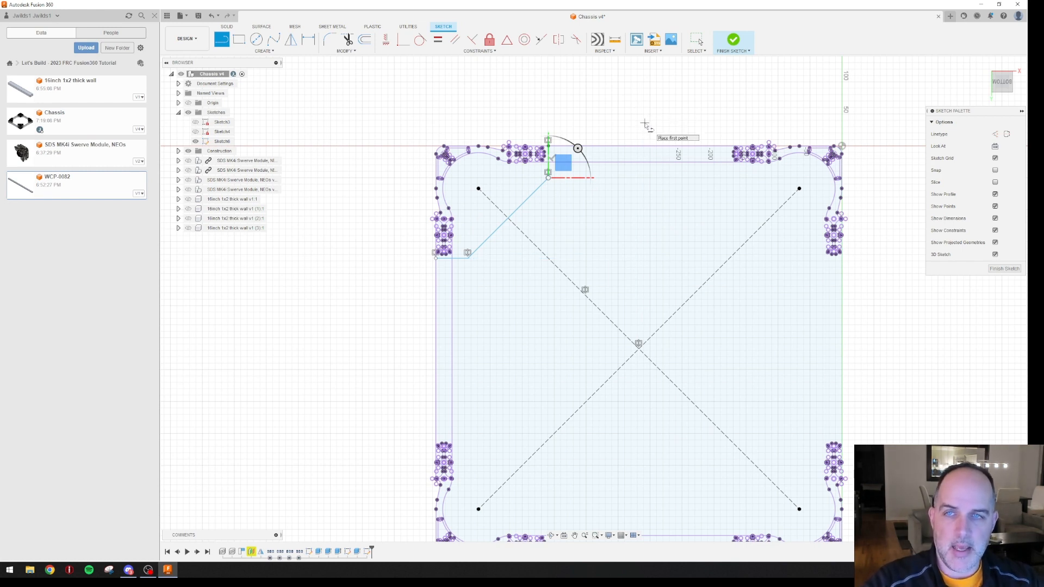
pyautogui.press('Escape')
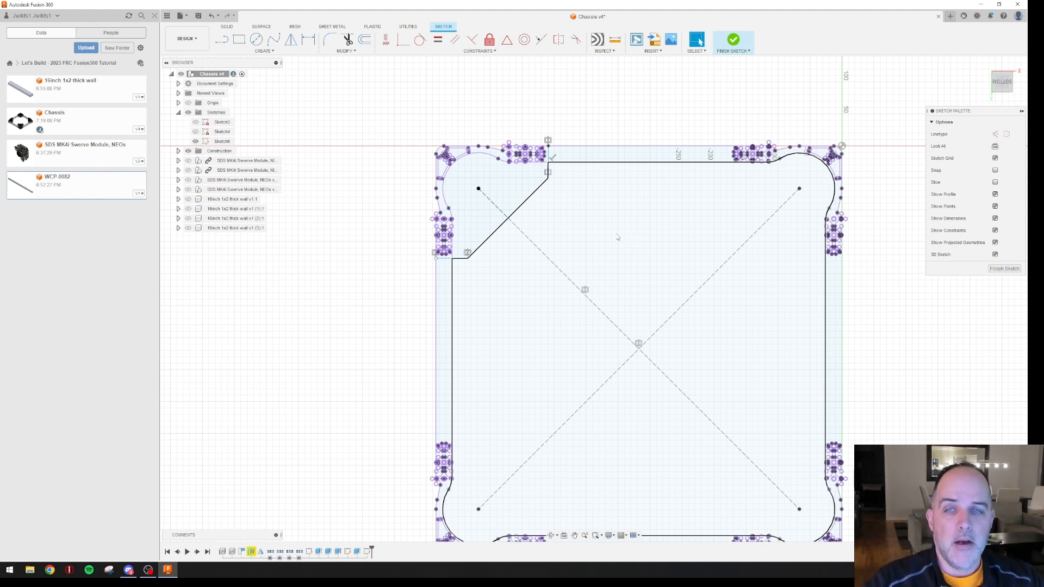
pyautogui.click(638, 350)
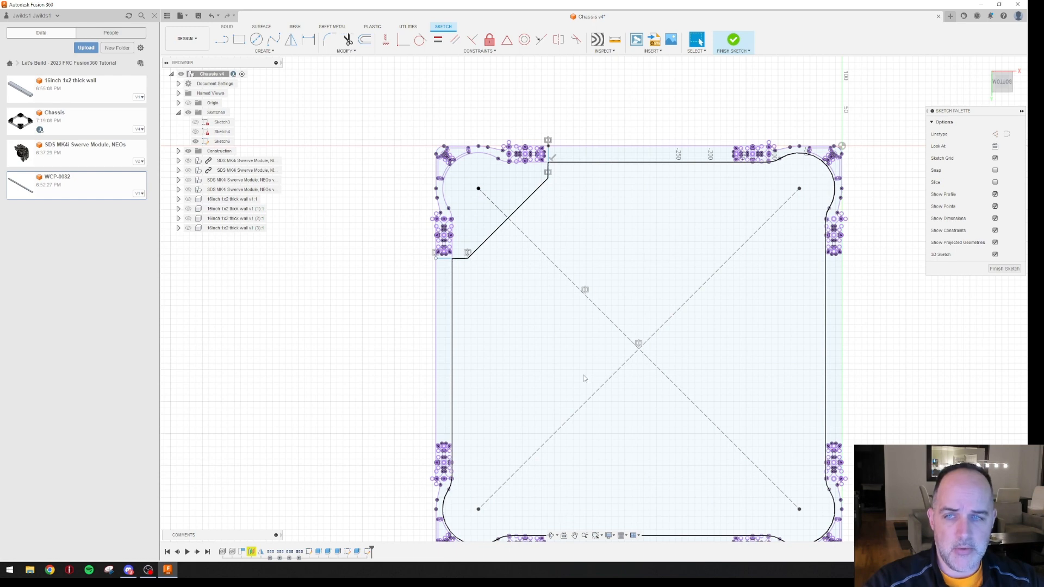
pyautogui.moveTo(584, 378); pyautogui.dragTo(570, 320, button='middle')
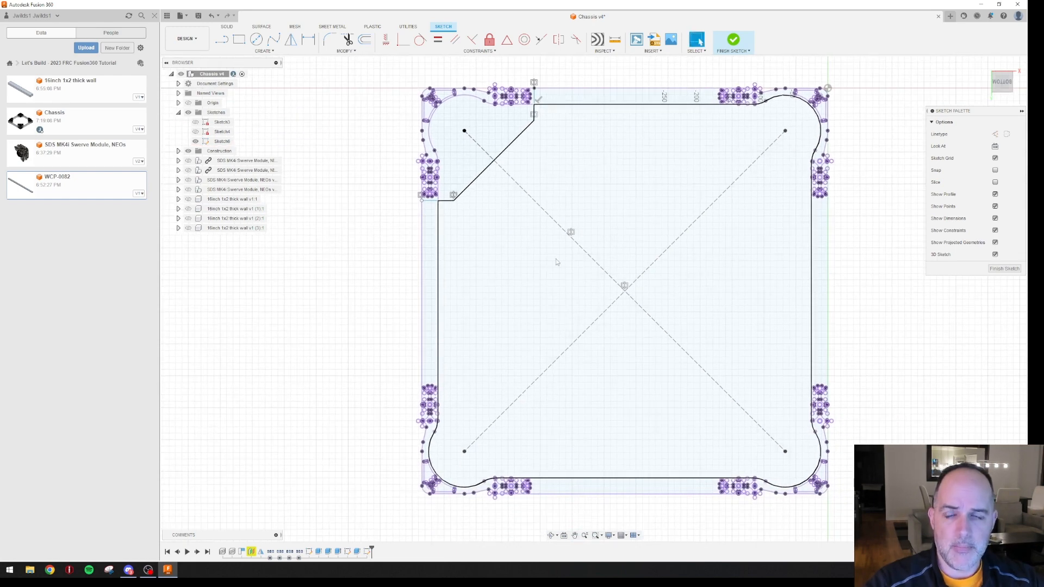
pyautogui.click(265, 52)
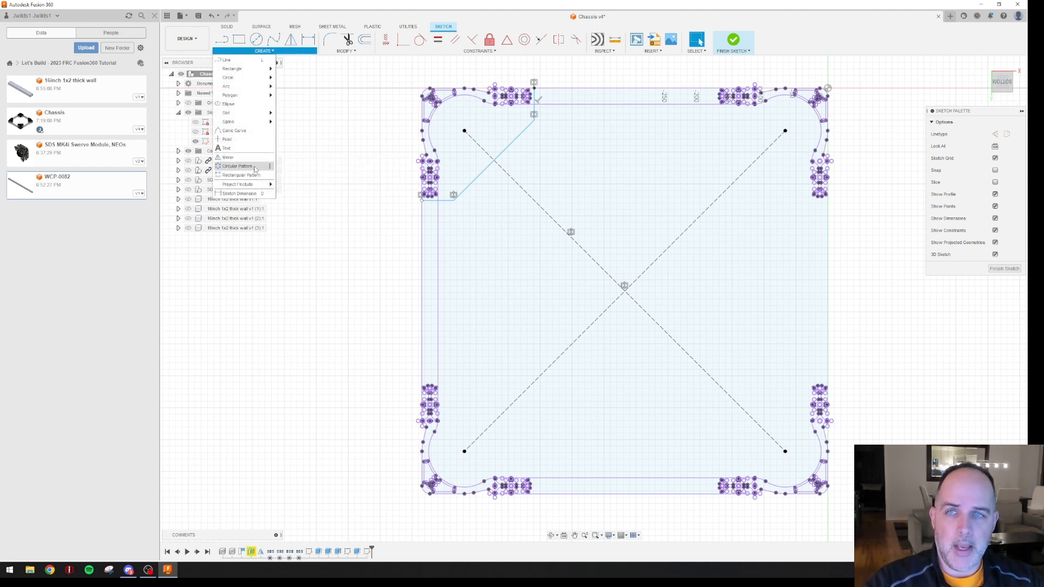
pyautogui.click(238, 167)
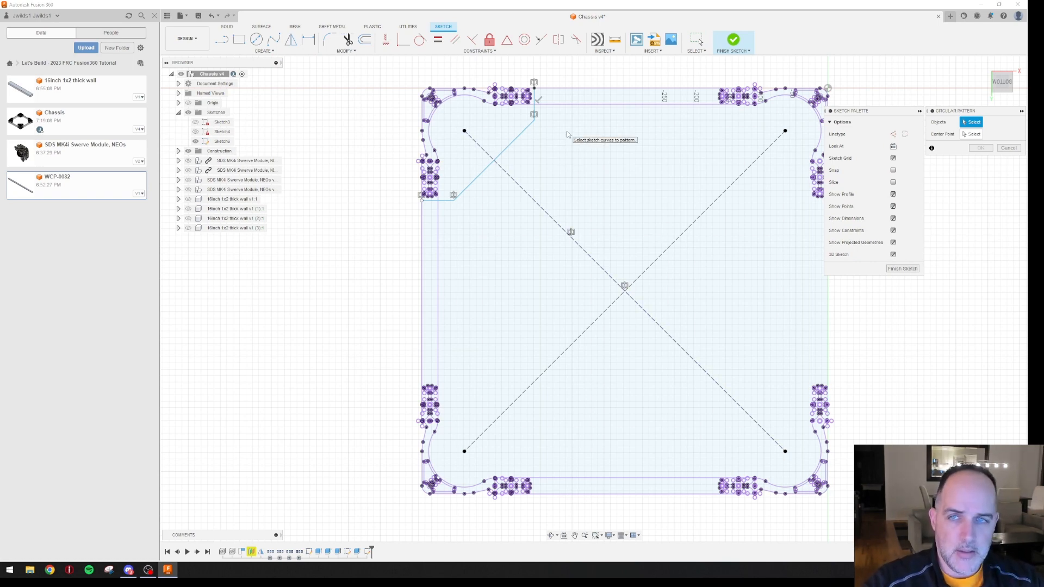
pyautogui.click(535, 109)
pyautogui.click(526, 127)
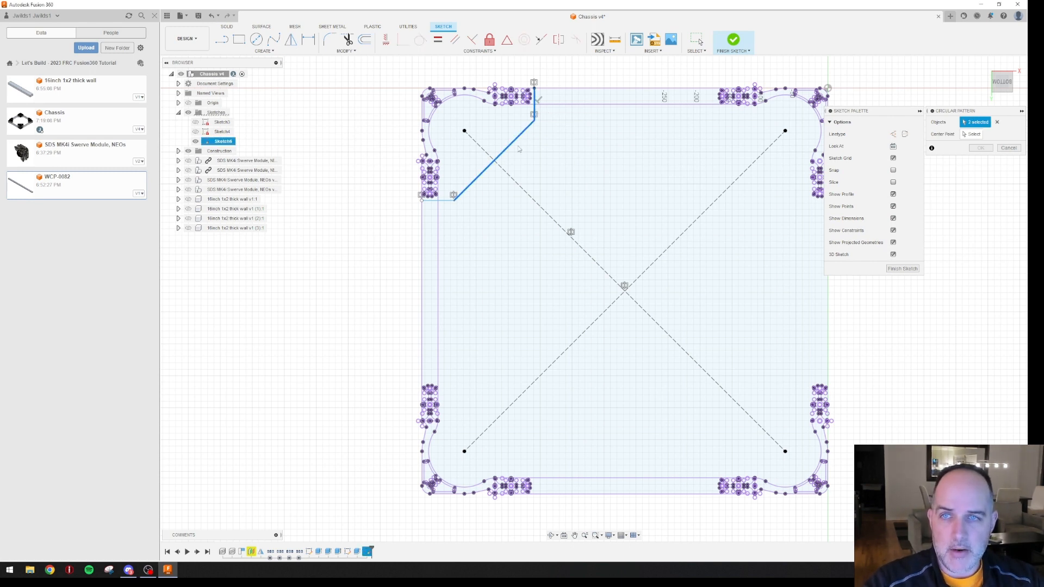
pyautogui.click(444, 201)
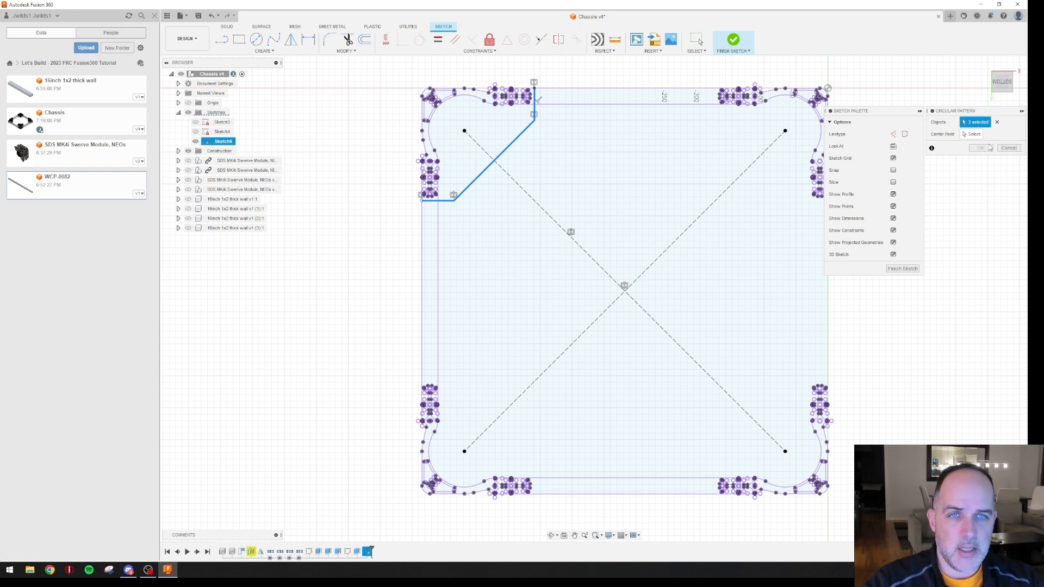
pyautogui.click(972, 135)
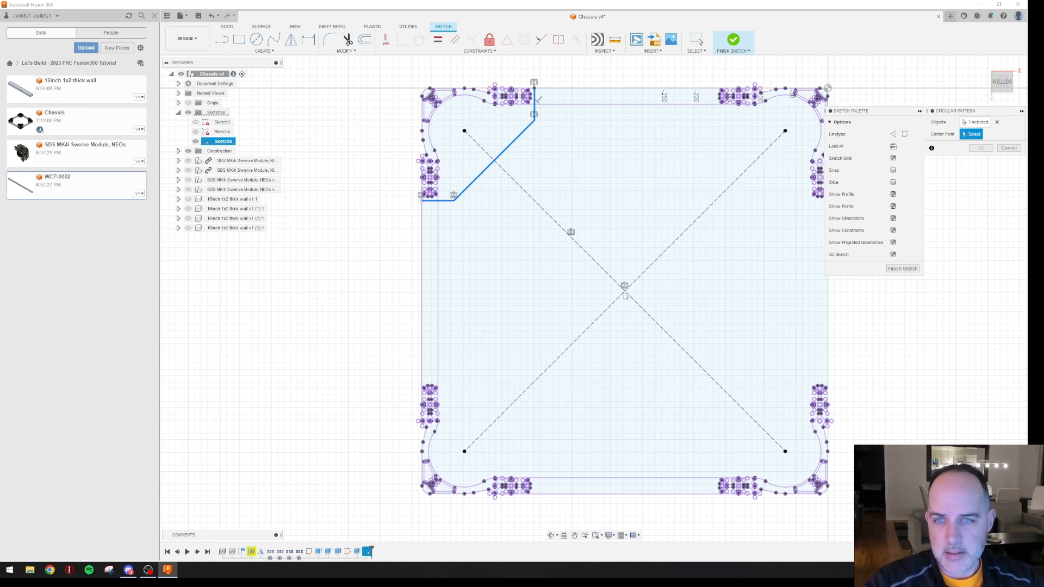
pyautogui.click(1012, 149)
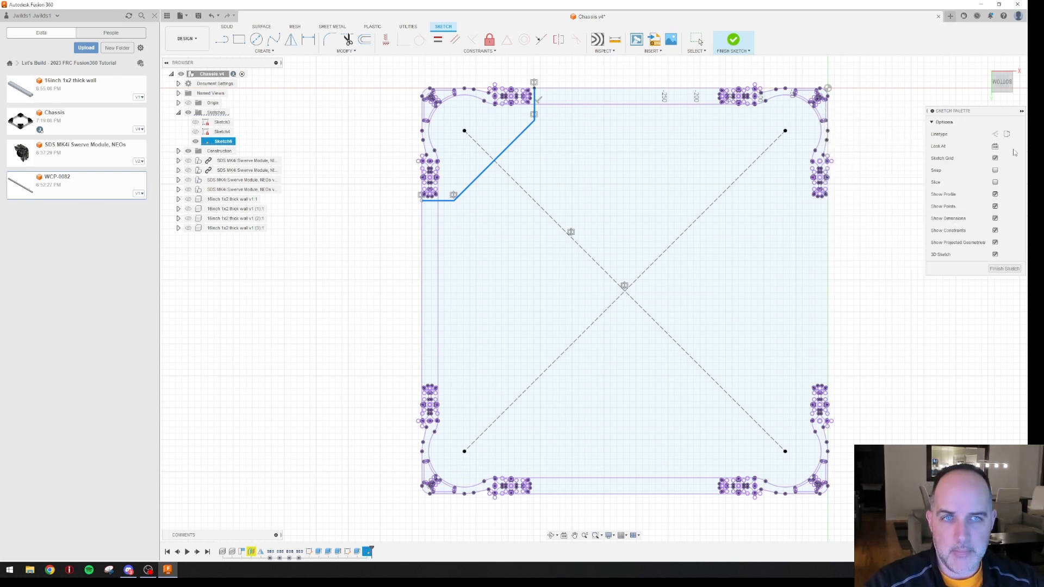
# Start the Point command to add a sketch point to the underside sketch
pyautogui.click(271, 52)
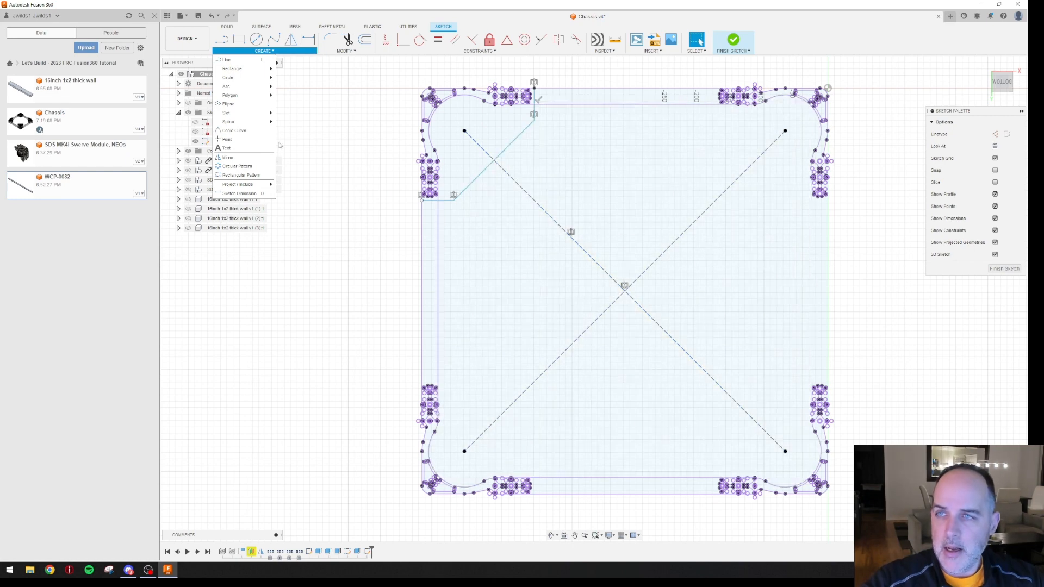
pyautogui.click(242, 143)
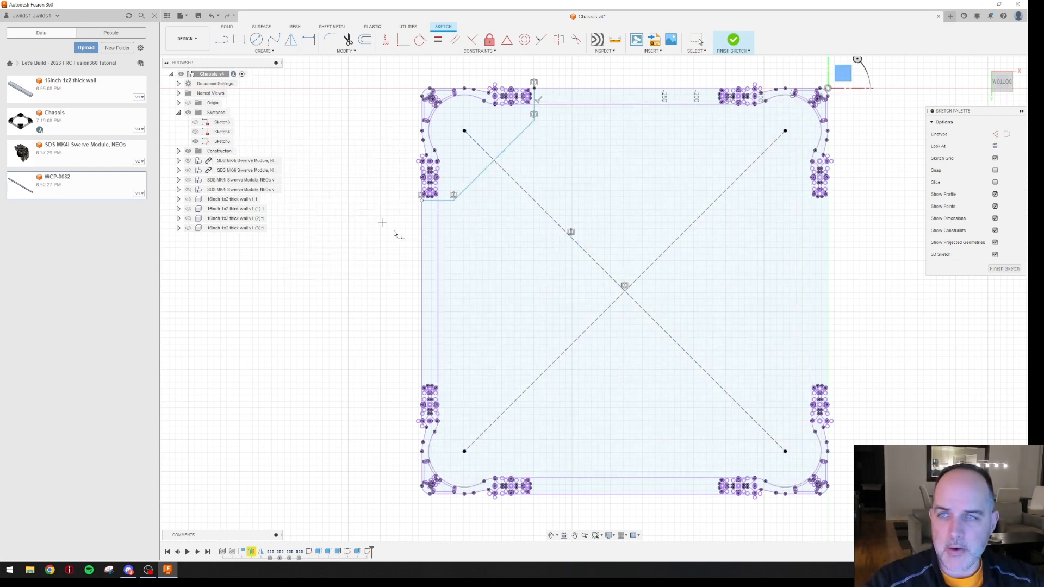
# Place a sketch point where the diagonal construction lines cross and set up a circular pattern of the three corner lines around it, quantity 4
pyautogui.click(624, 287)
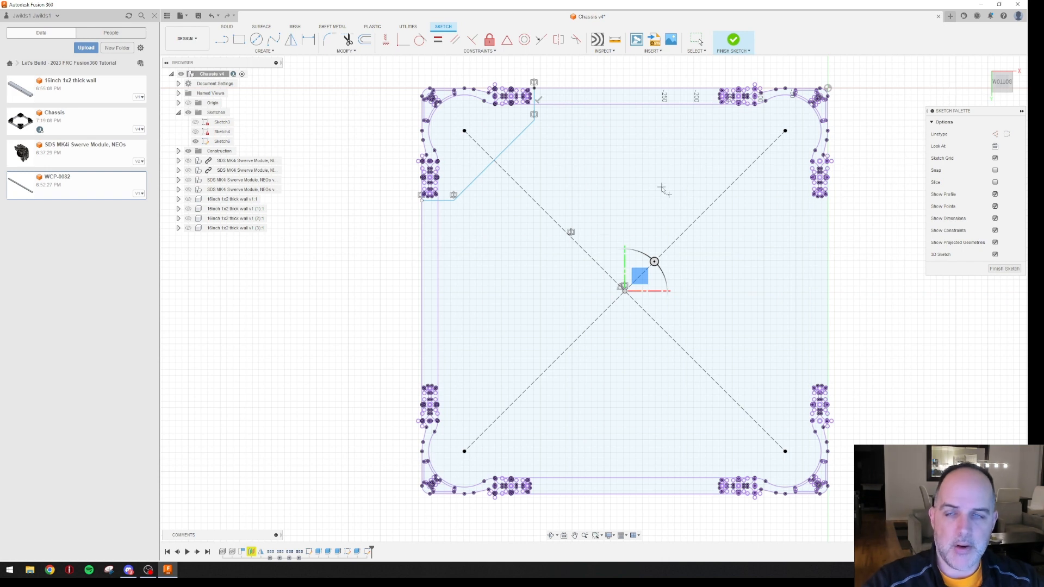
pyautogui.press('Escape')
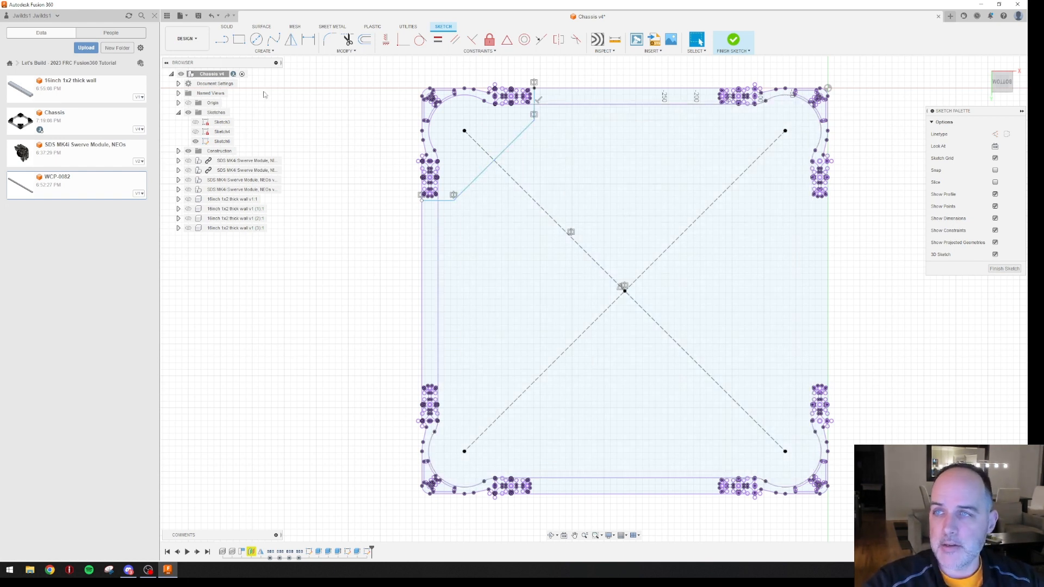
pyautogui.click(257, 51)
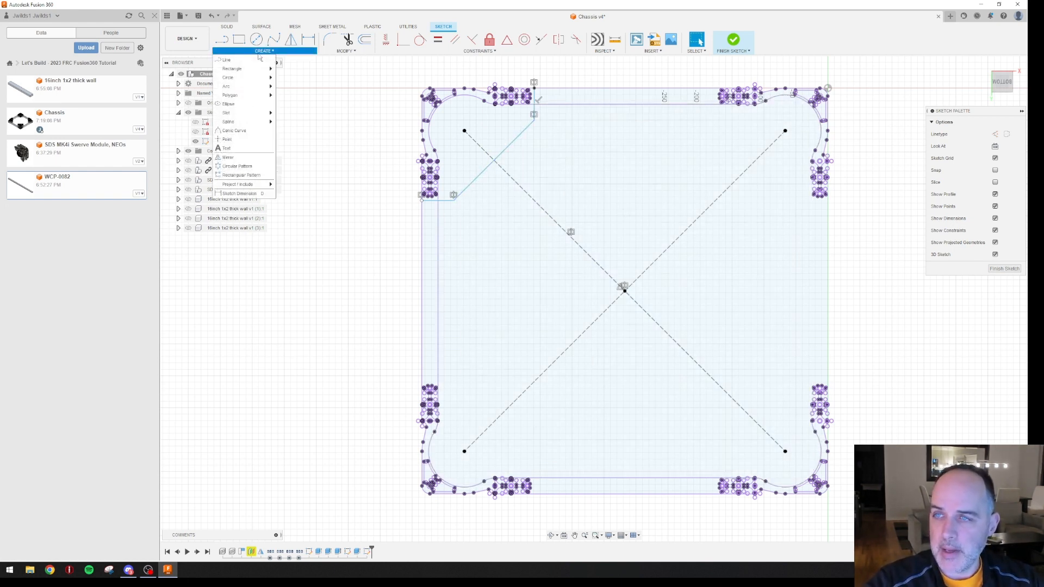
pyautogui.click(249, 168)
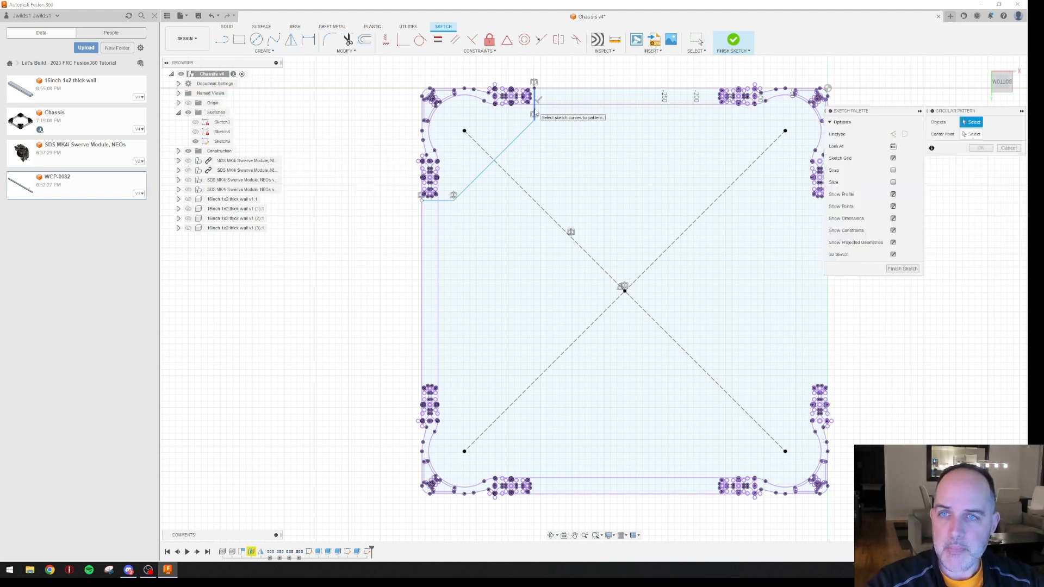
pyautogui.click(533, 112)
pyautogui.click(524, 129)
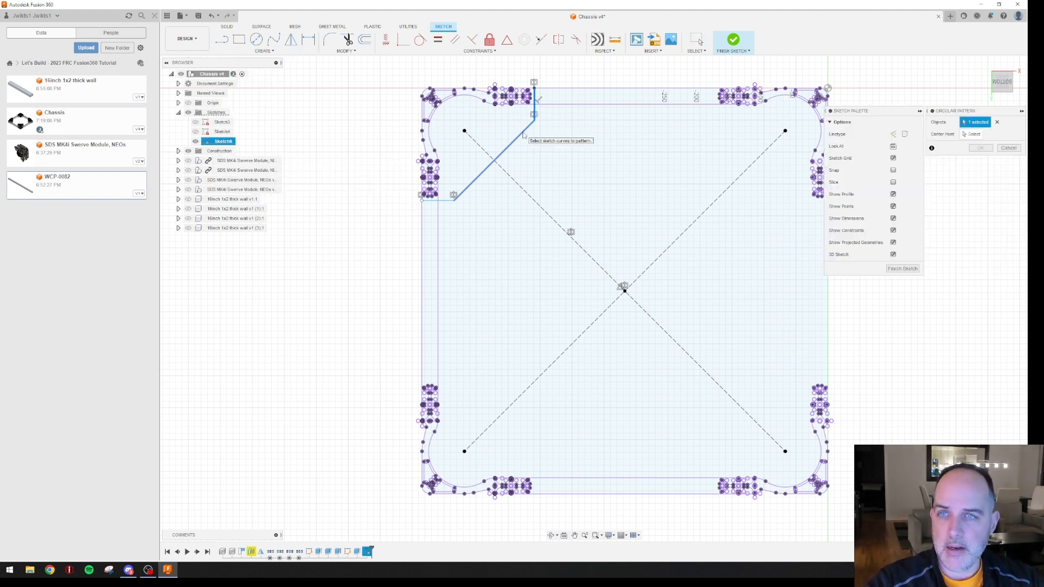
pyautogui.click(443, 206)
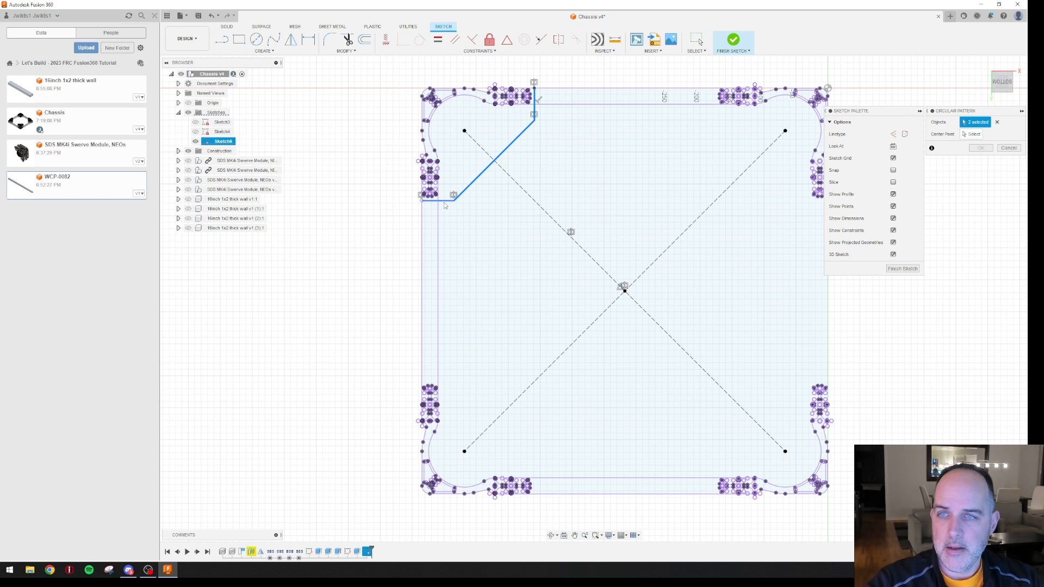
pyautogui.click(972, 134)
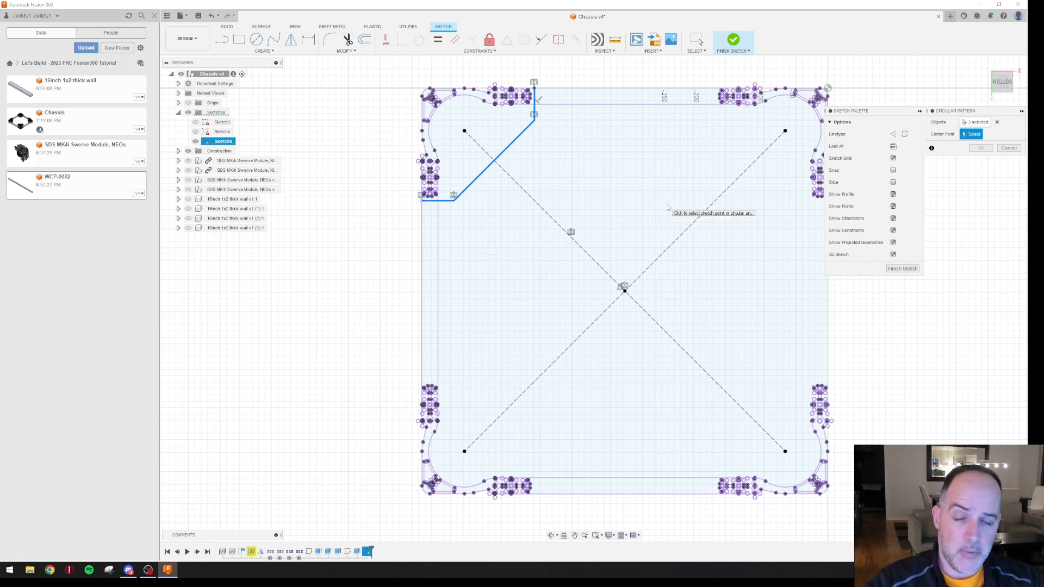
pyautogui.click(625, 291)
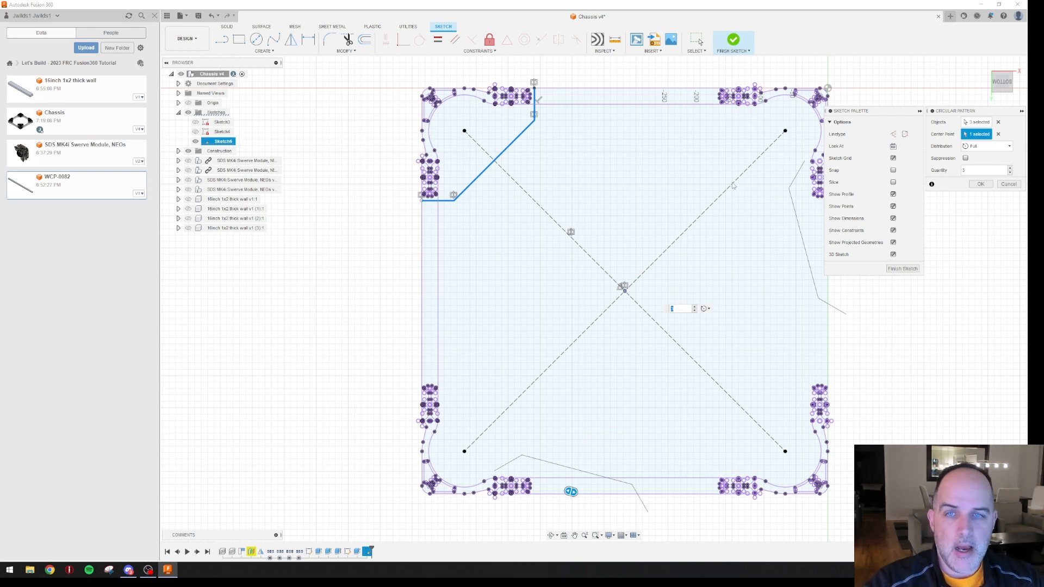
pyautogui.scroll(-2, 711, 276)
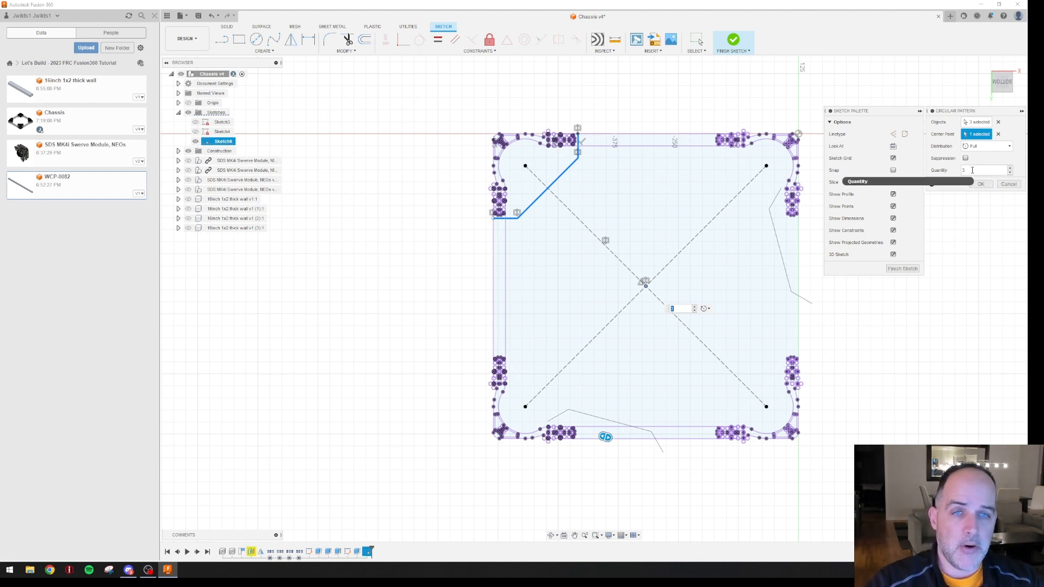
pyautogui.click(1009, 169)
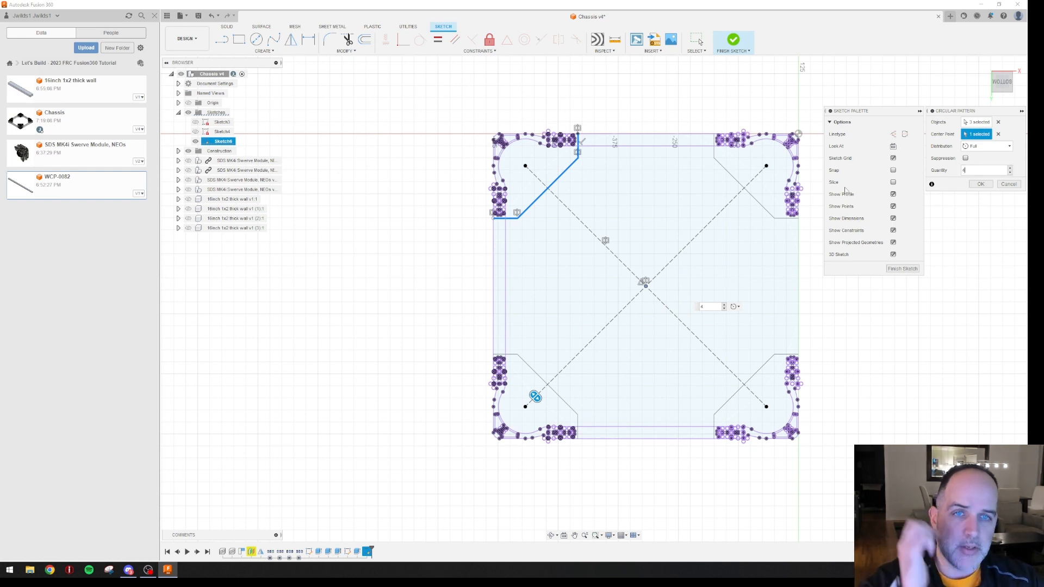
# Try a partial distribution with a 90-degree angle for the circular pattern and return it to full
pyautogui.click(987, 147)
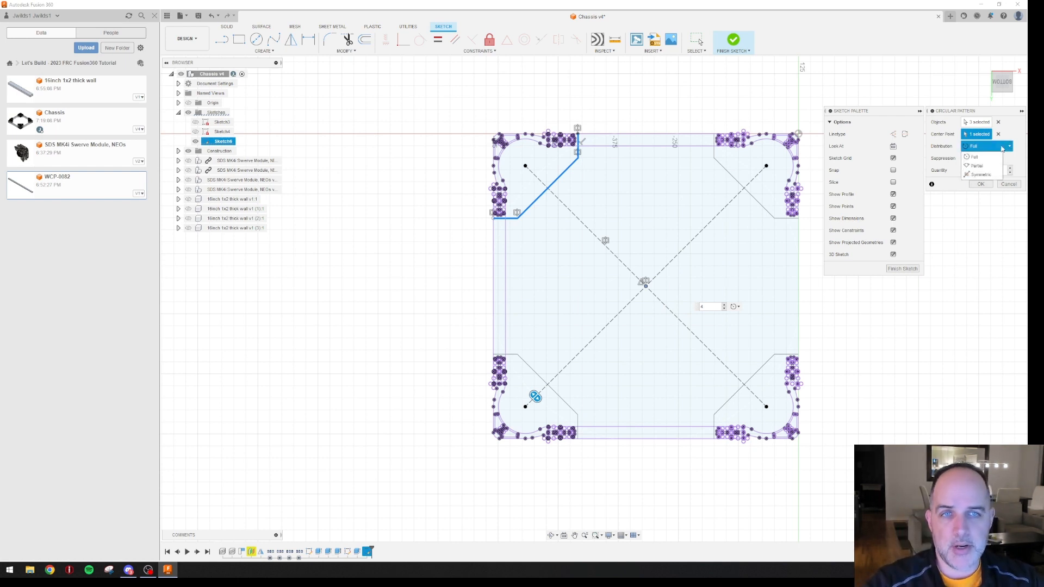
pyautogui.click(978, 166)
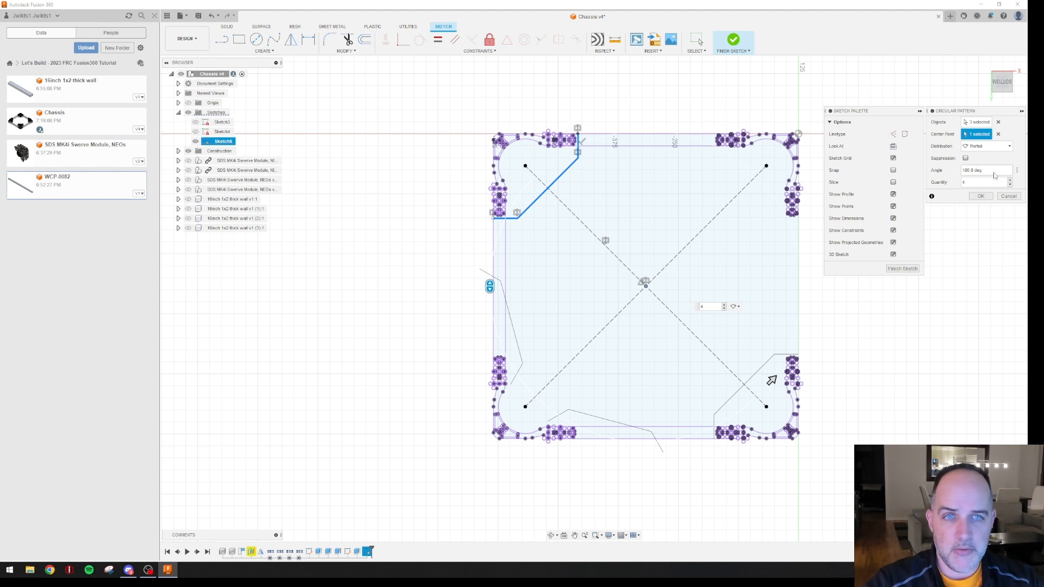
pyautogui.doubleClick(994, 170)
pyautogui.write('90')
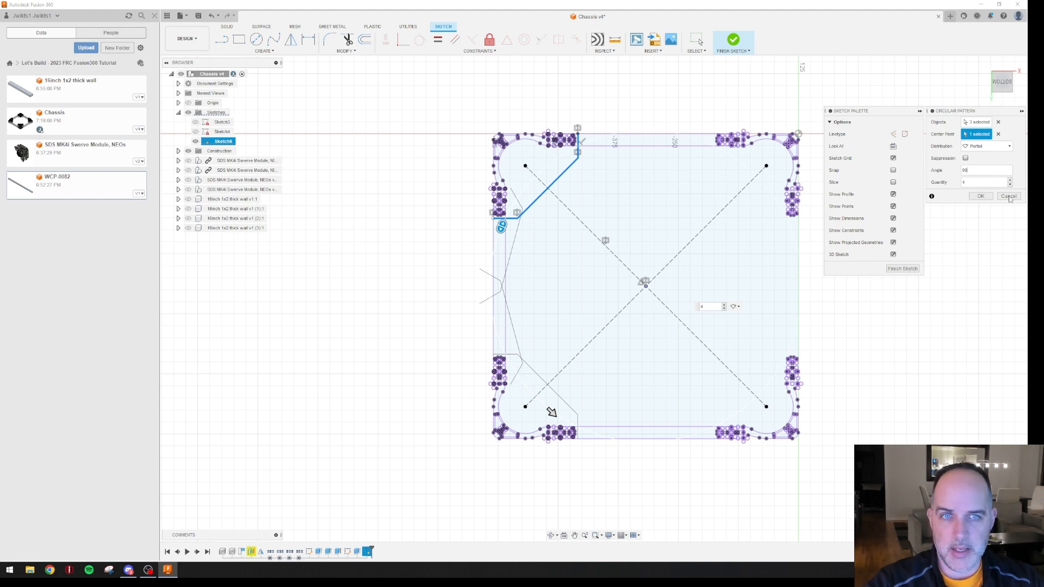
pyautogui.click(987, 145)
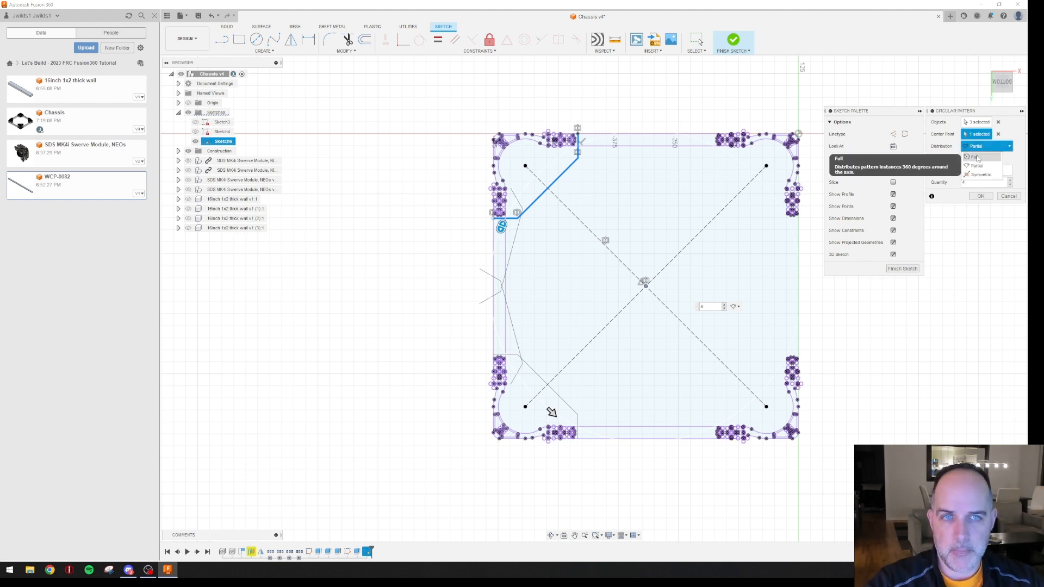
pyautogui.click(978, 158)
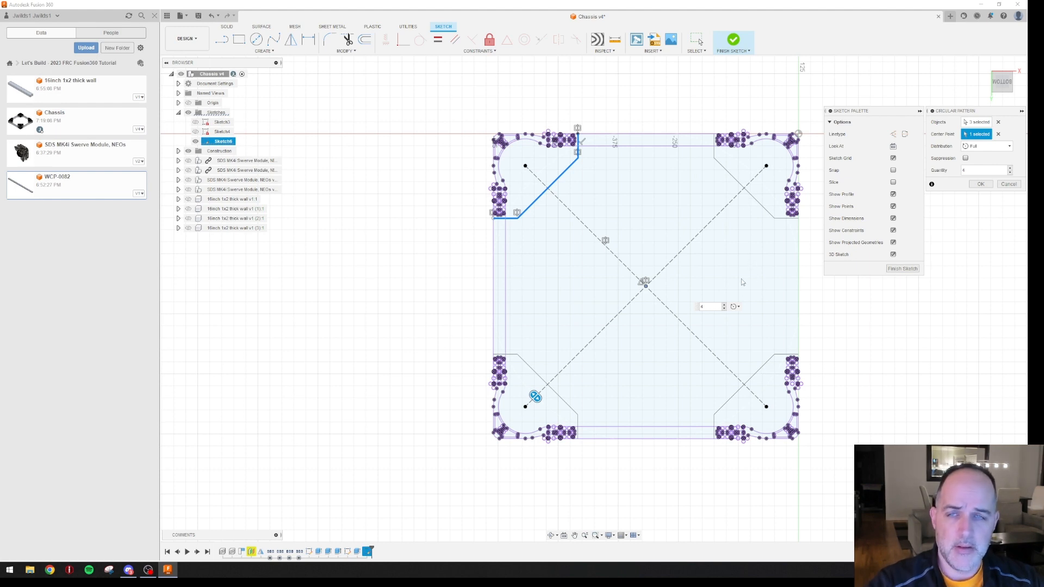
# Apply the circular pattern of the corner lines and finish the sketch
pyautogui.click(982, 184)
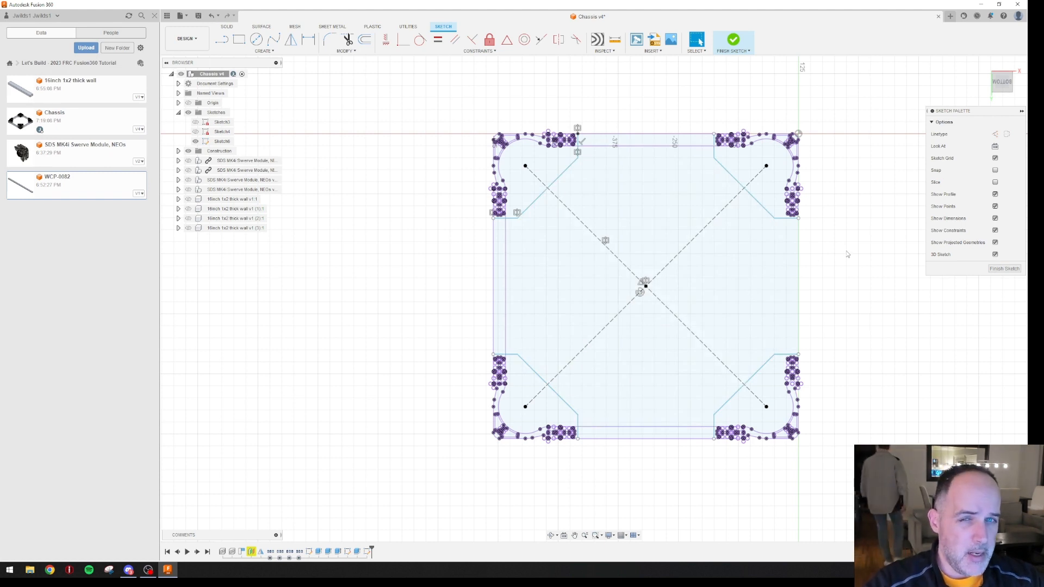
pyautogui.click(1004, 269)
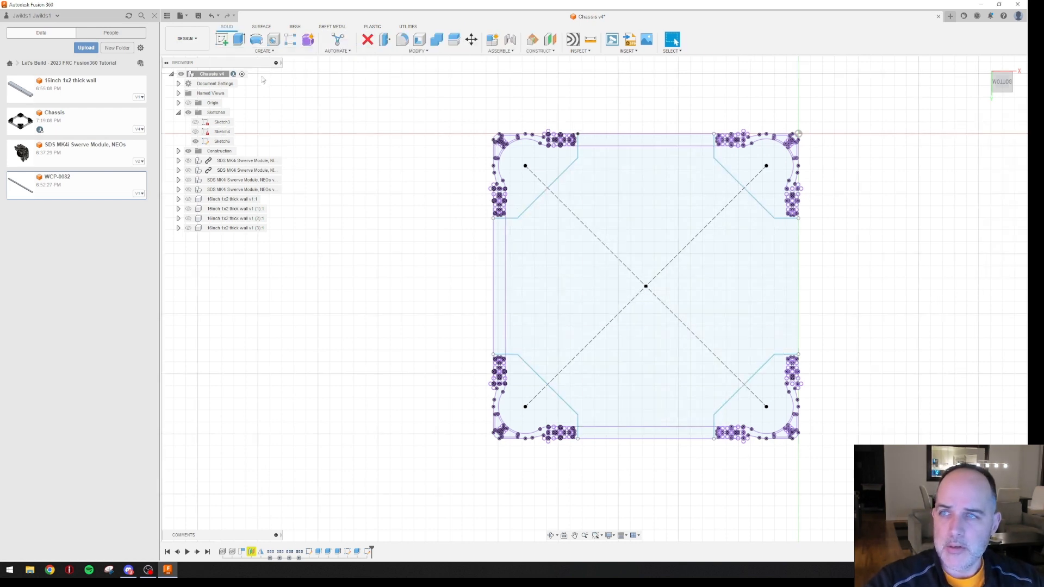
pyautogui.click(243, 53)
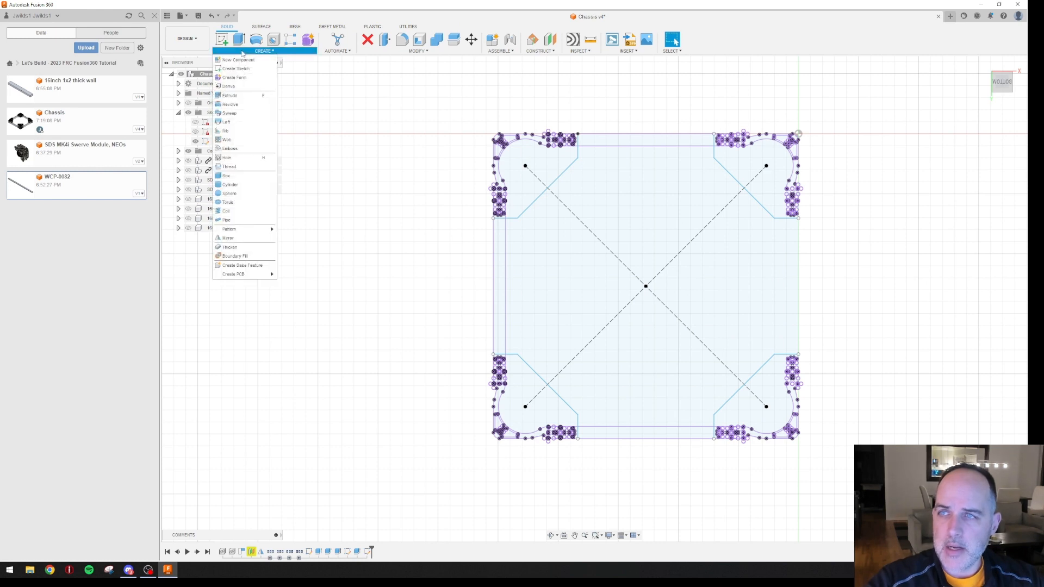
pyautogui.click(247, 96)
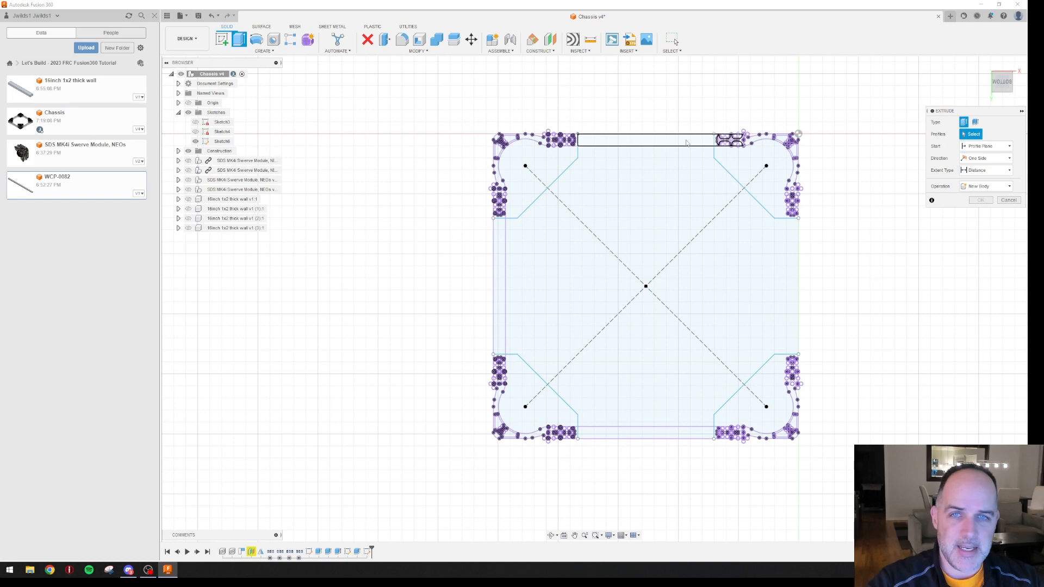
pyautogui.scroll(4, 702, 141)
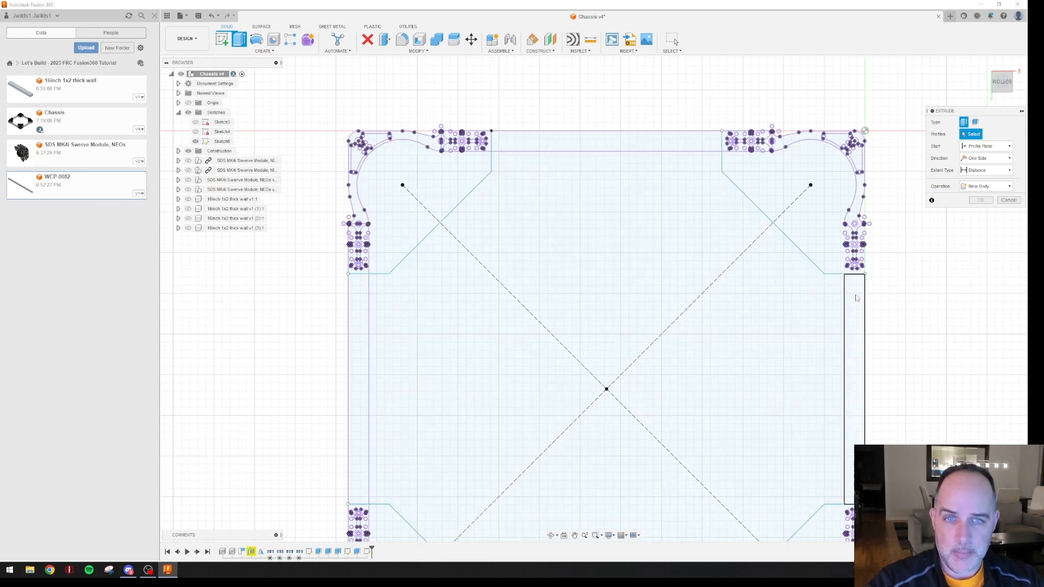
pyautogui.moveTo(674, 288); pyautogui.dragTo(680, 191, button='middle')
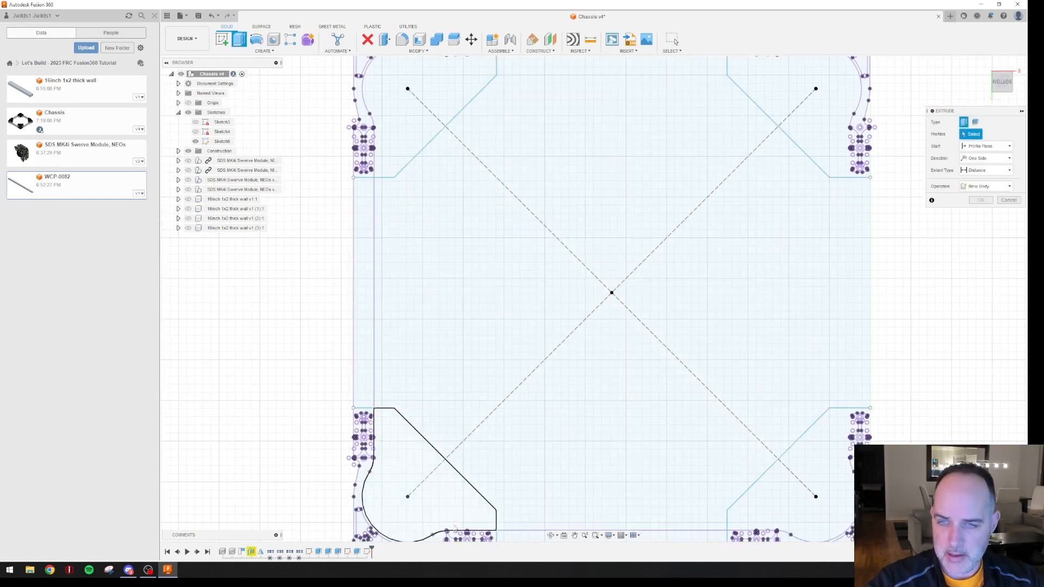
pyautogui.moveTo(516, 533); pyautogui.dragTo(543, 418, button='middle')
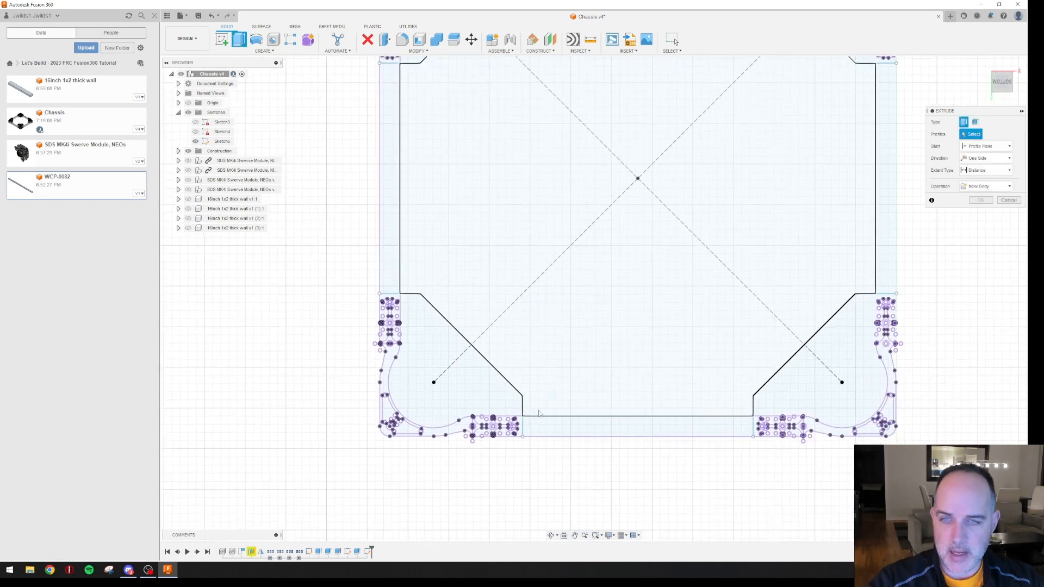
pyautogui.click(1009, 201)
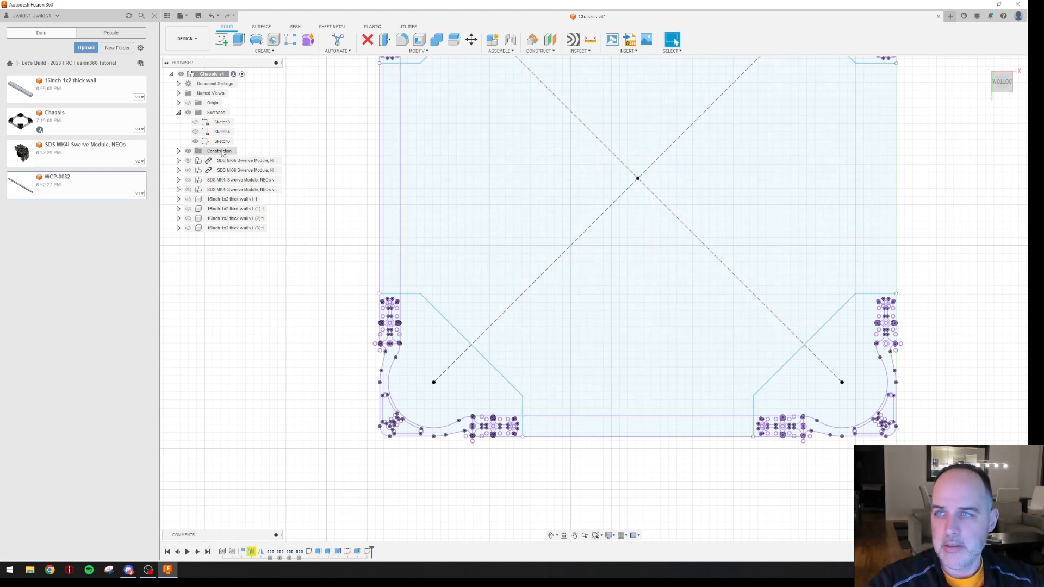
# Reopen the sketch containing the patterned corner lines for editing
pyautogui.click(223, 141)
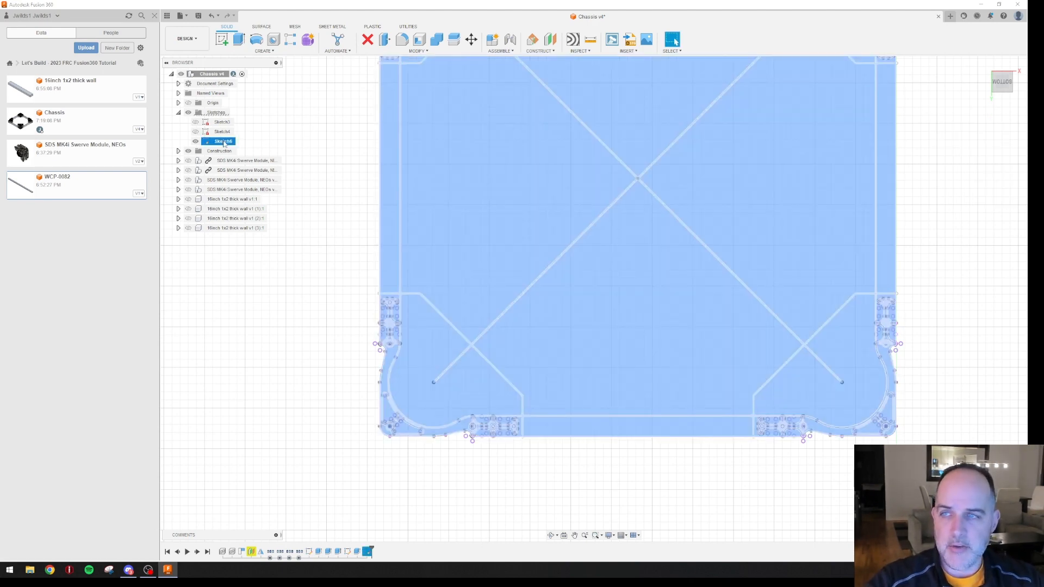
pyautogui.rightClick(224, 143)
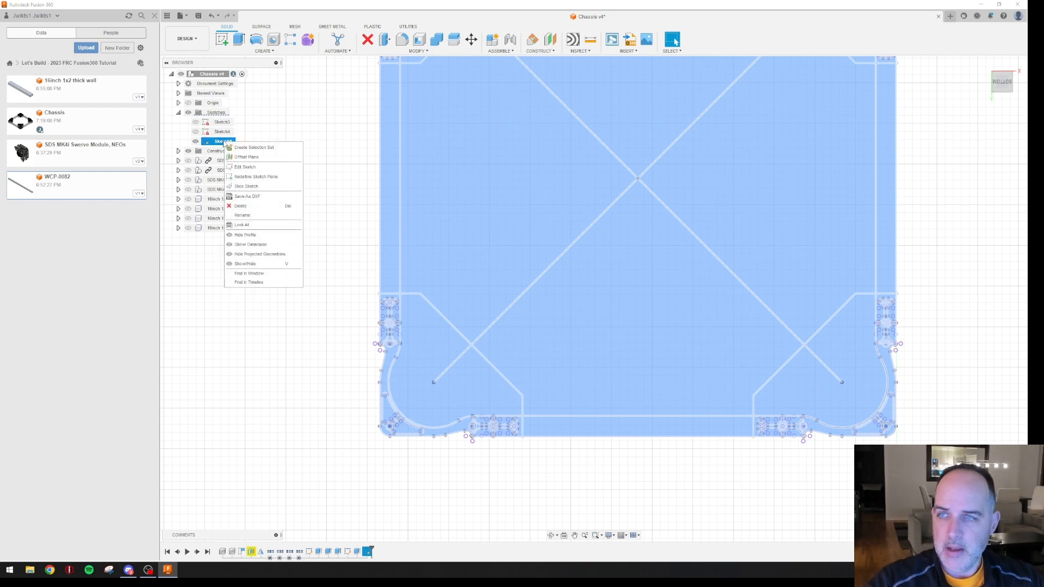
pyautogui.click(245, 167)
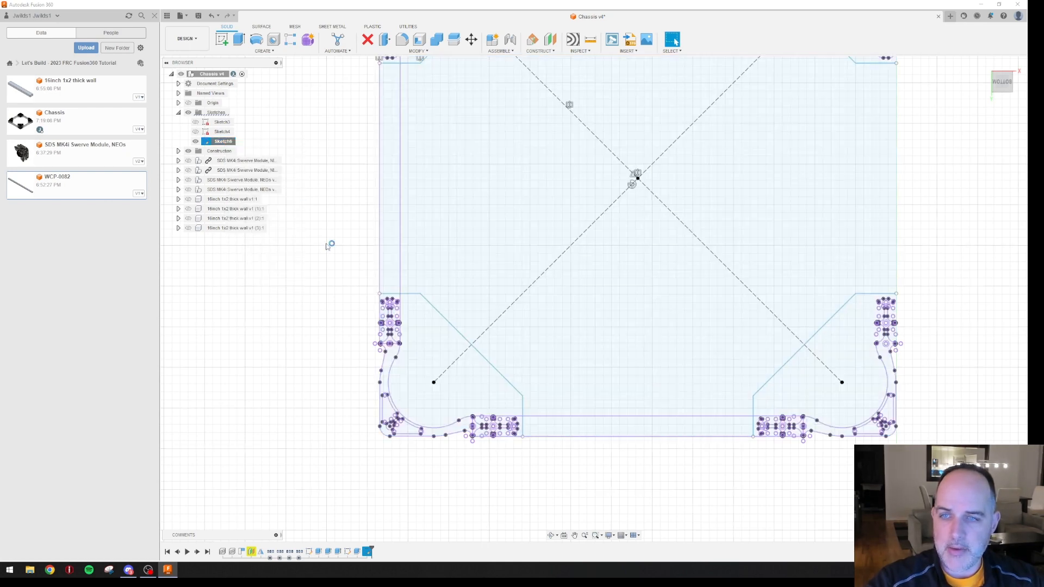
pyautogui.moveTo(541, 383); pyautogui.dragTo(556, 305)
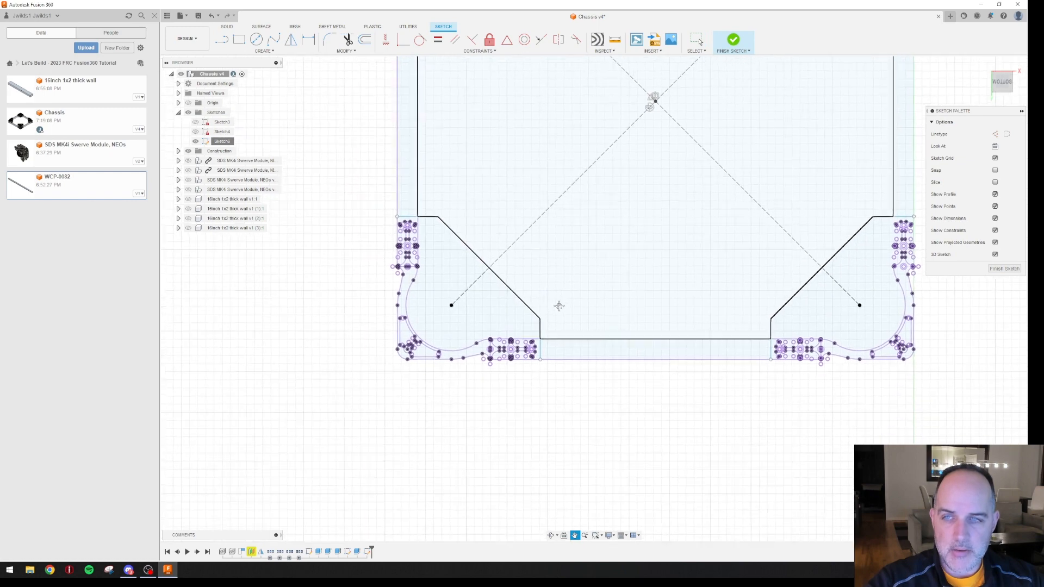
pyautogui.press('Escape')
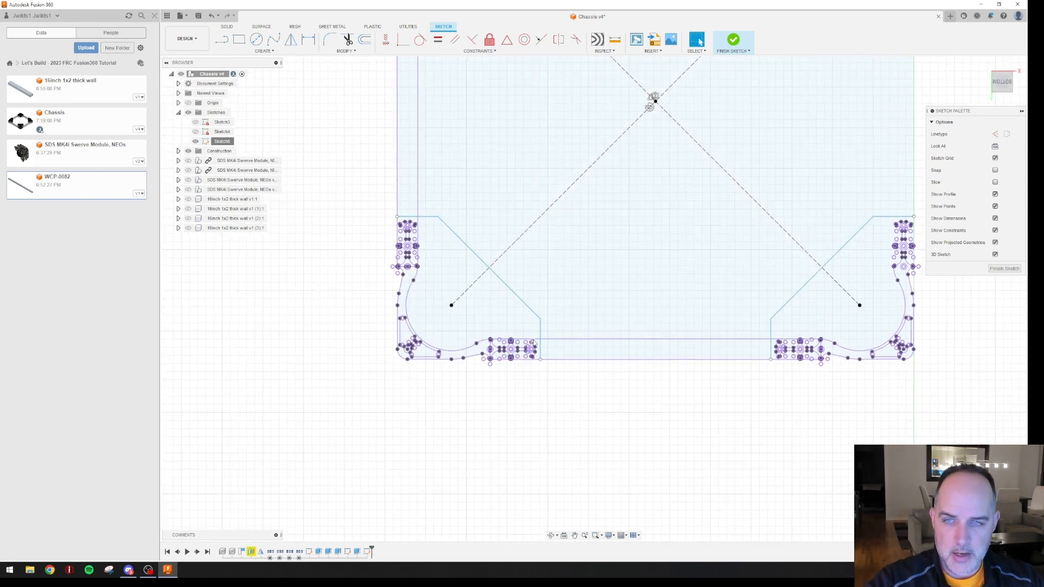
# Delete the projected swerve module geometry, including the bracket holes and curved edges, outside the plate's upper-right corner cut
pyautogui.moveTo(646, 180)
pyautogui.mouseDown(button='middle')
pyautogui.moveTo(616, 363)
pyautogui.moveTo(560, 448)
pyautogui.mouseUp(button='middle')
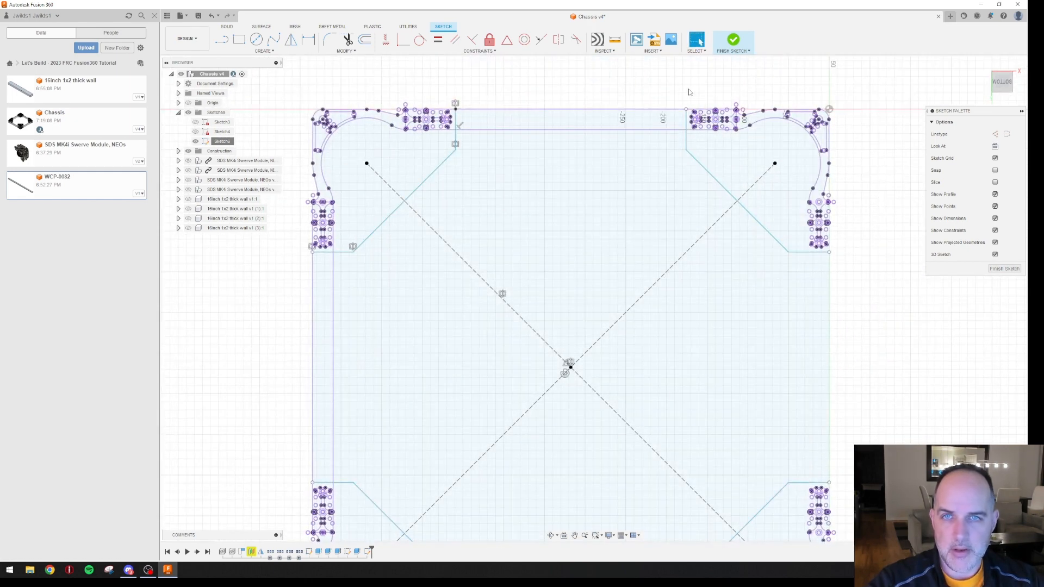
pyautogui.moveTo(688, 88)
pyautogui.mouseDown()
pyautogui.moveTo(744, 144)
pyautogui.moveTo(854, 151)
pyautogui.mouseUp()
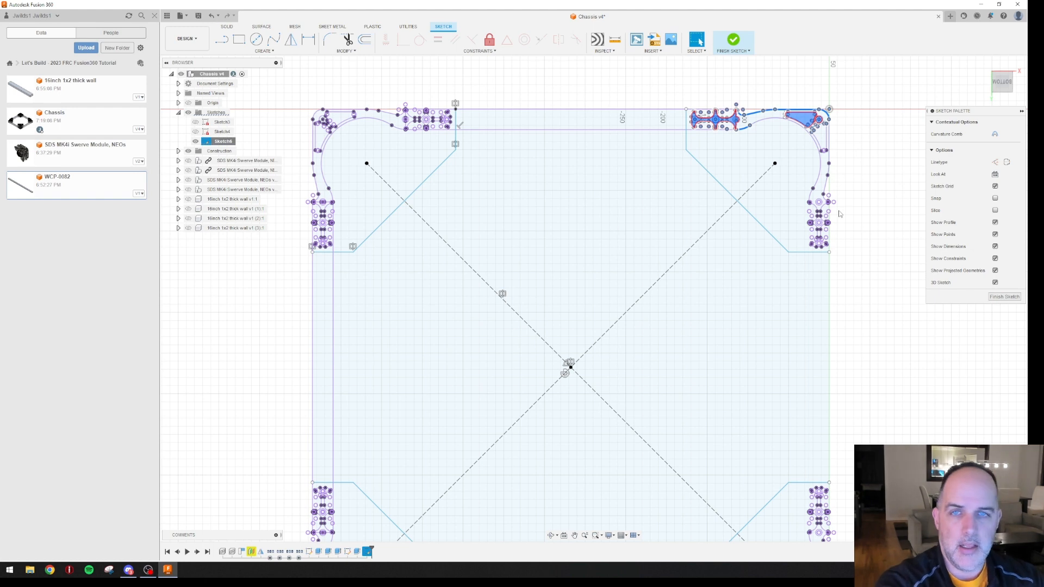
pyautogui.press('Delete')
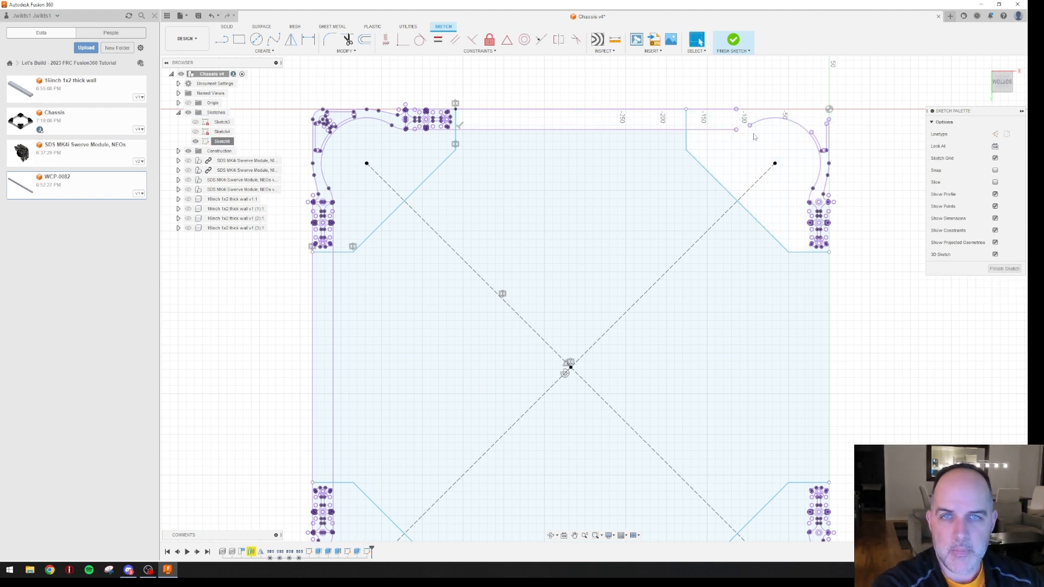
pyautogui.moveTo(743, 101); pyautogui.dragTo(873, 205)
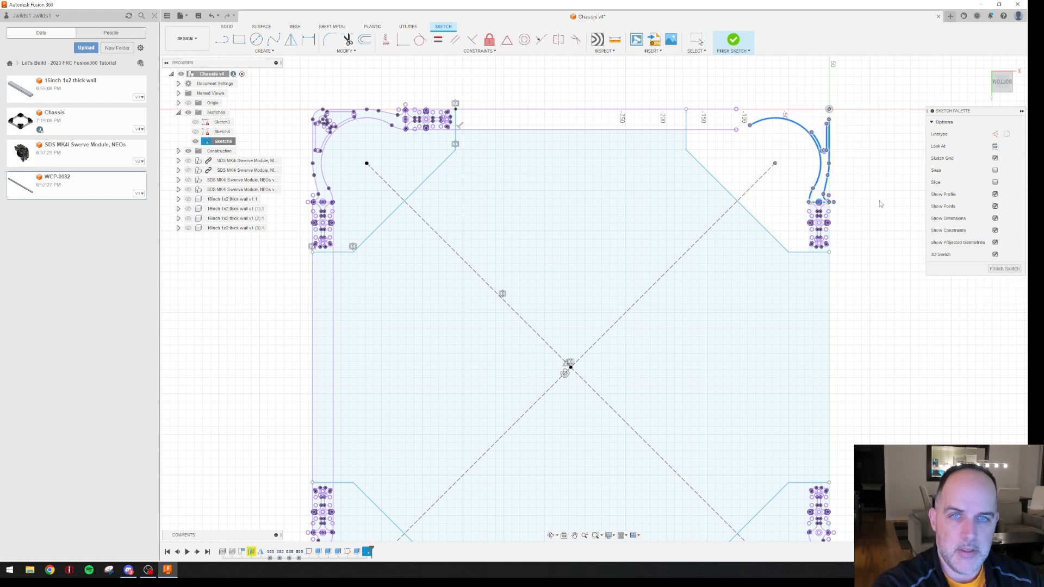
pyautogui.press('Delete')
pyautogui.moveTo(802, 184); pyautogui.dragTo(851, 250)
pyautogui.press('Delete')
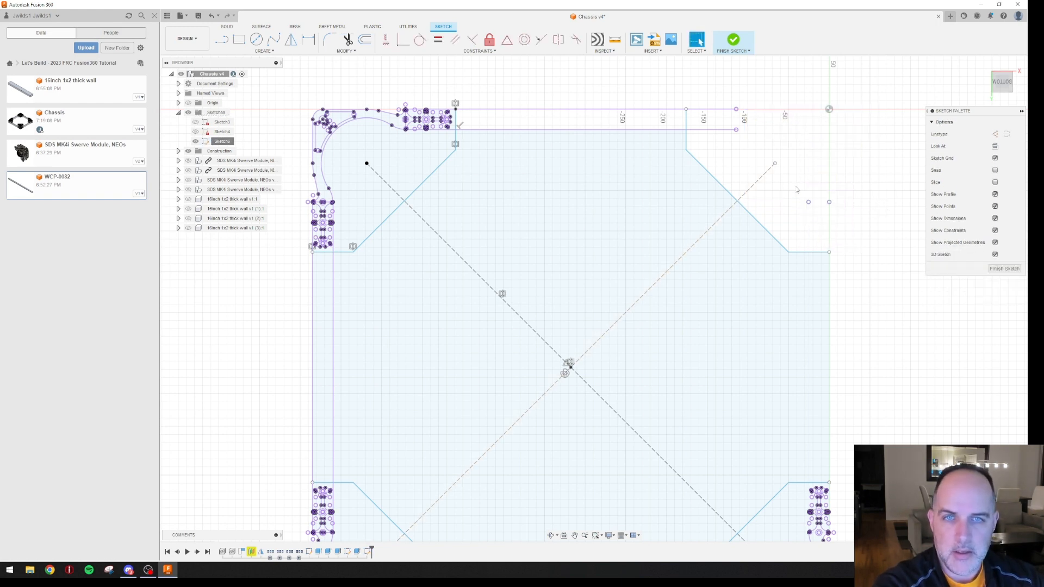
pyautogui.moveTo(794, 184); pyautogui.dragTo(857, 219)
pyautogui.press('Delete')
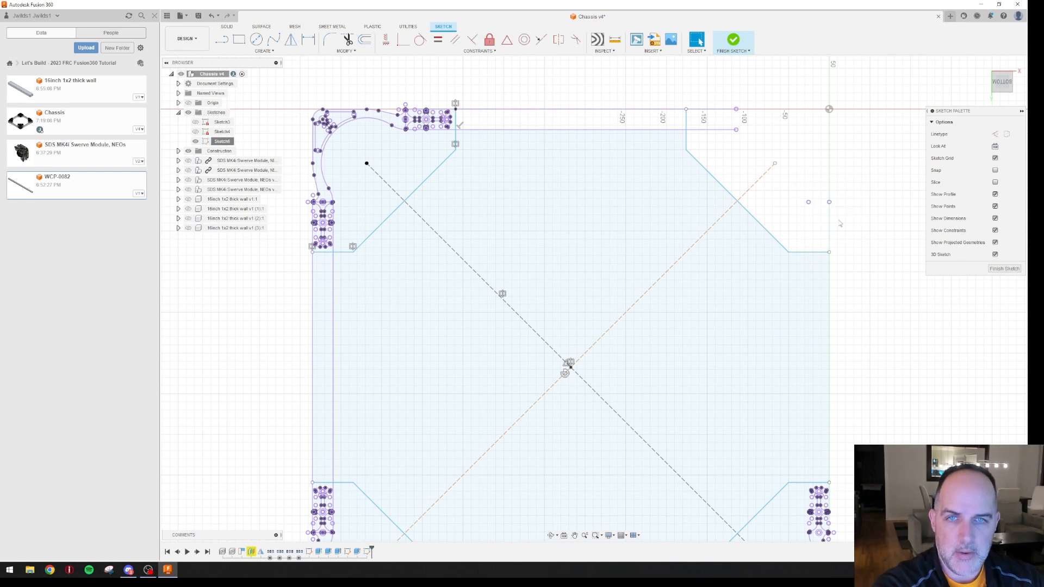
pyautogui.click(809, 203)
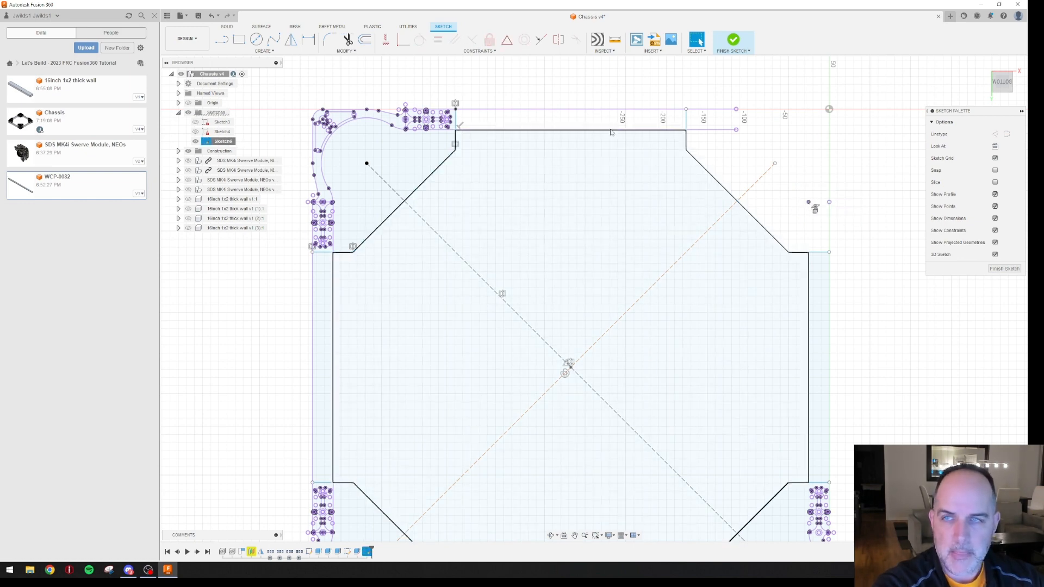
# Delete the projected upper bracket segment and curved module edges outside the plate's upper-left corner cut
pyautogui.click(458, 60)
pyautogui.moveTo(438, 132); pyautogui.dragTo(438, 133)
pyautogui.press('Delete')
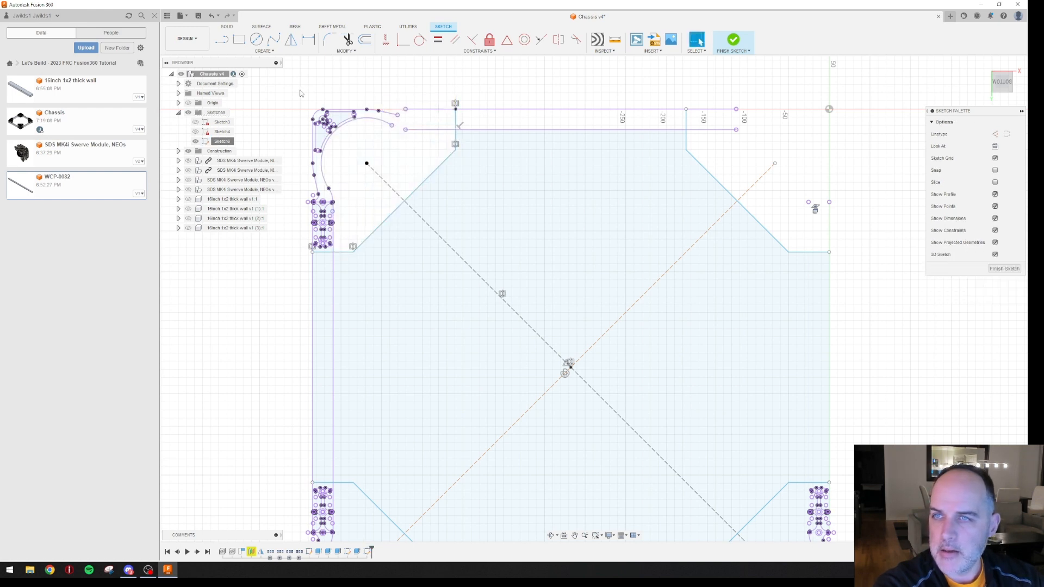
pyautogui.moveTo(300, 93); pyautogui.dragTo(403, 153)
pyautogui.press('Delete')
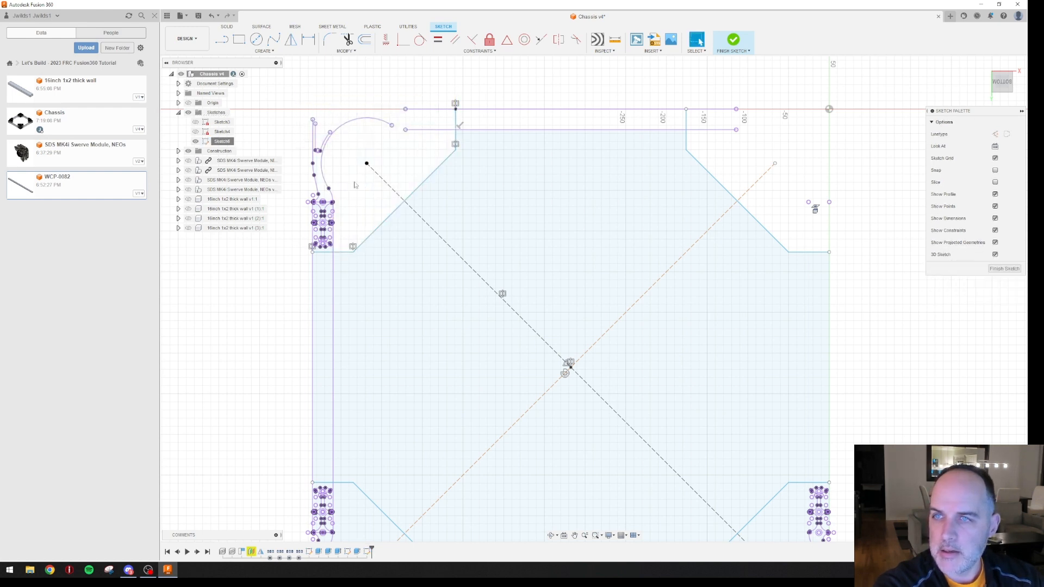
pyautogui.moveTo(304, 101); pyautogui.dragTo(405, 217)
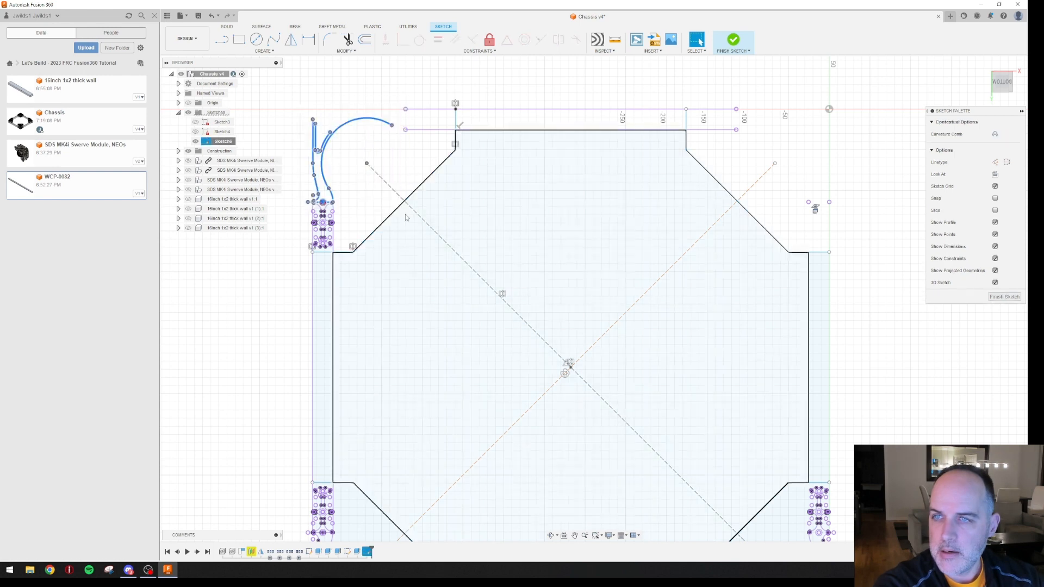
pyautogui.press('Delete')
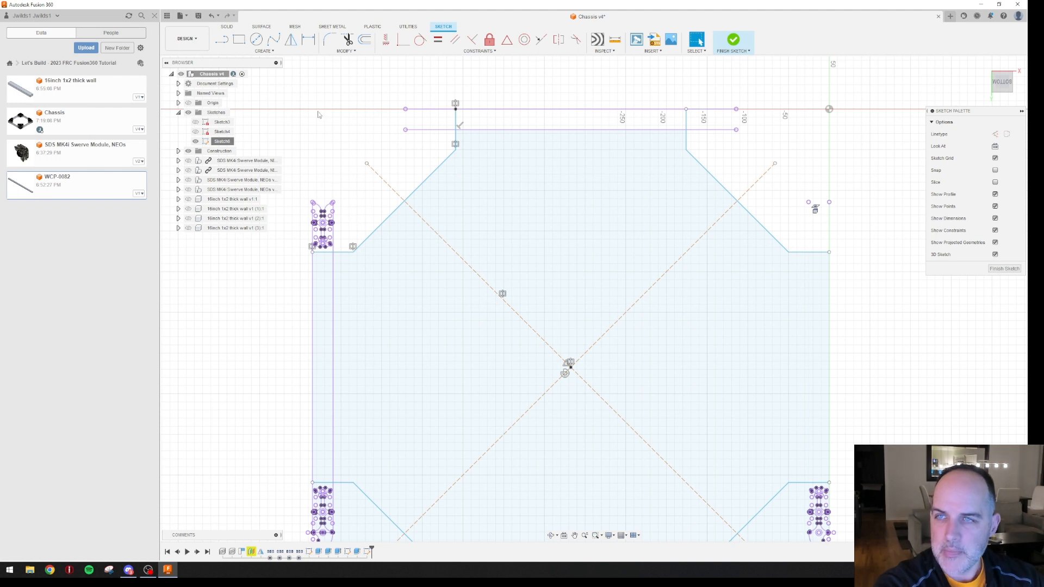
pyautogui.moveTo(316, 111); pyautogui.dragTo(384, 183)
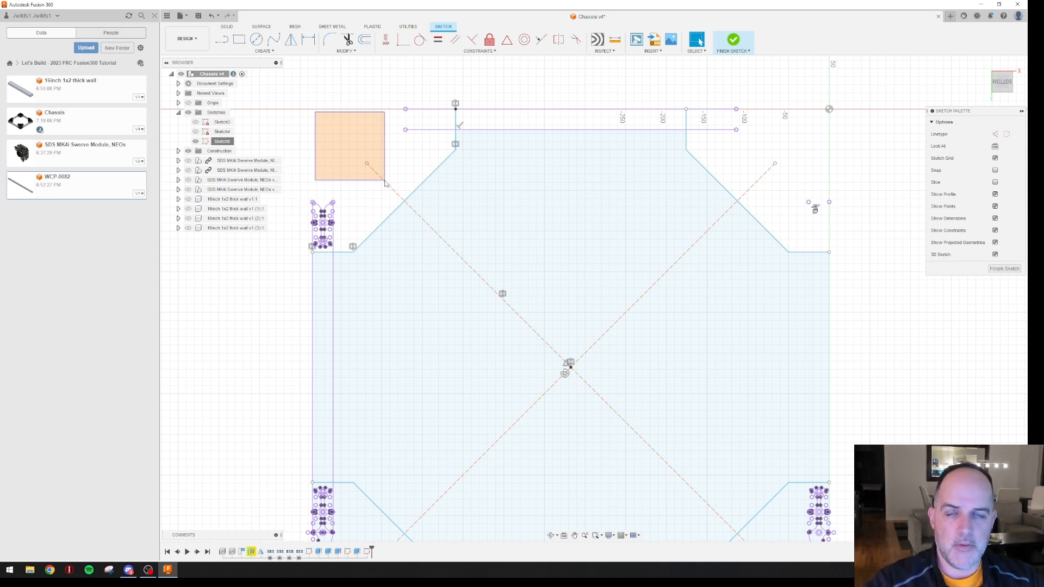
pyautogui.moveTo(385, 184); pyautogui.dragTo(386, 185)
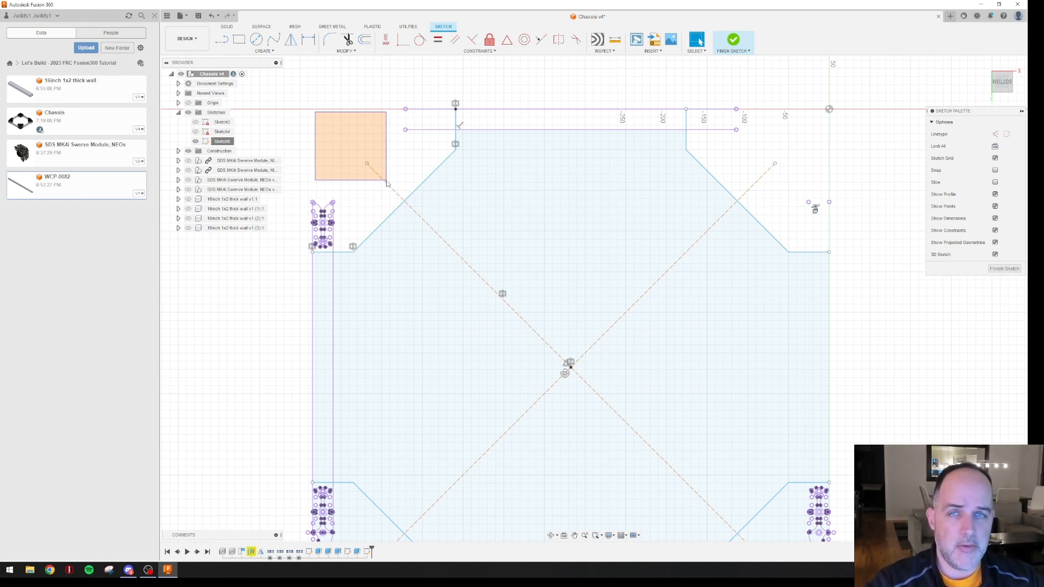
pyautogui.moveTo(387, 184); pyautogui.dragTo(287, 76)
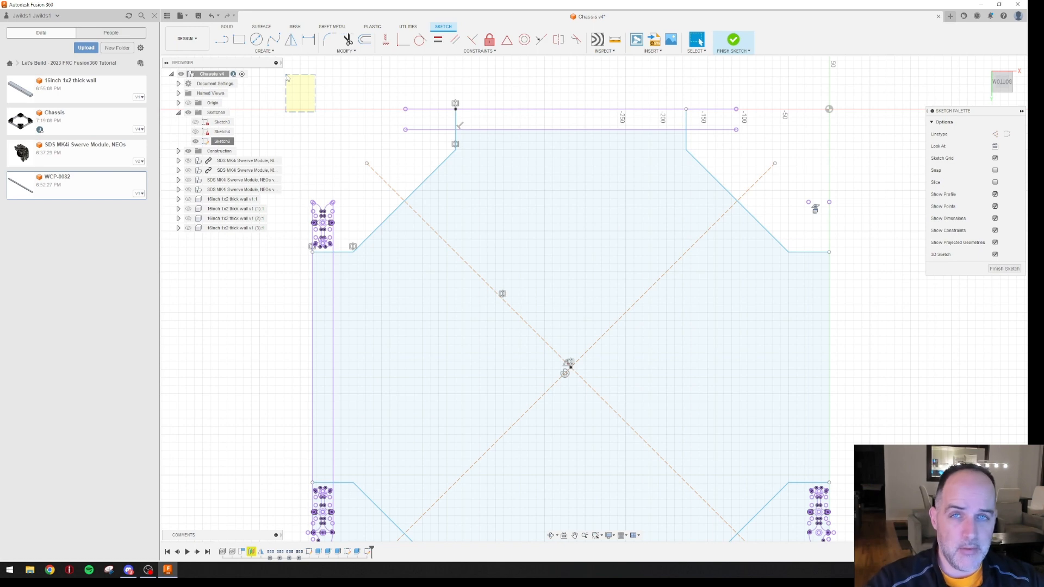
pyautogui.moveTo(287, 77); pyautogui.dragTo(287, 76)
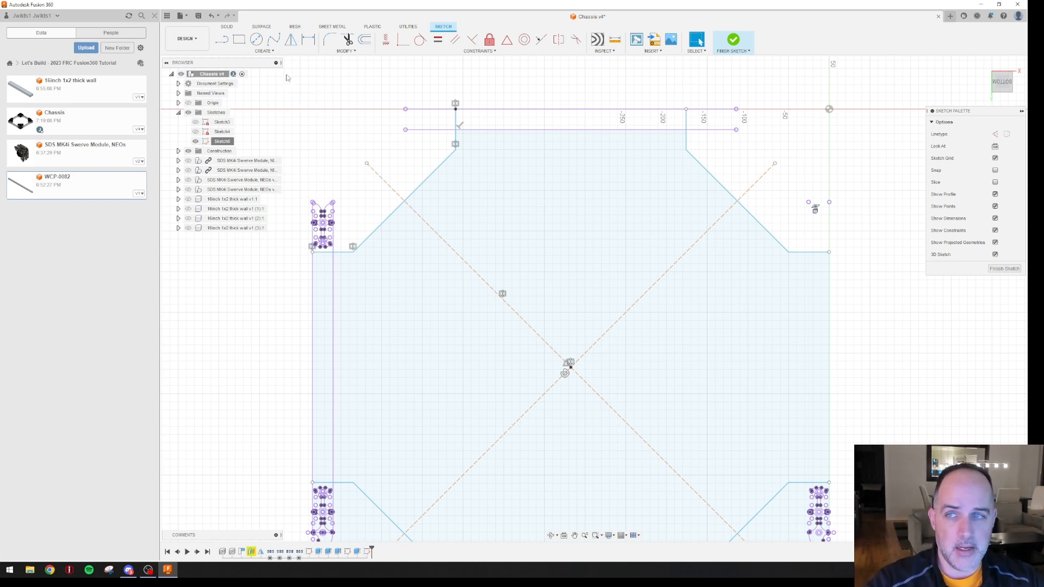
# Delete the remaining vertical bracket holes and arcs at the upper-left corner, keeping the two long tube edge lines
pyautogui.scroll(-2, 336, 245)
pyautogui.scroll(5, 337, 245)
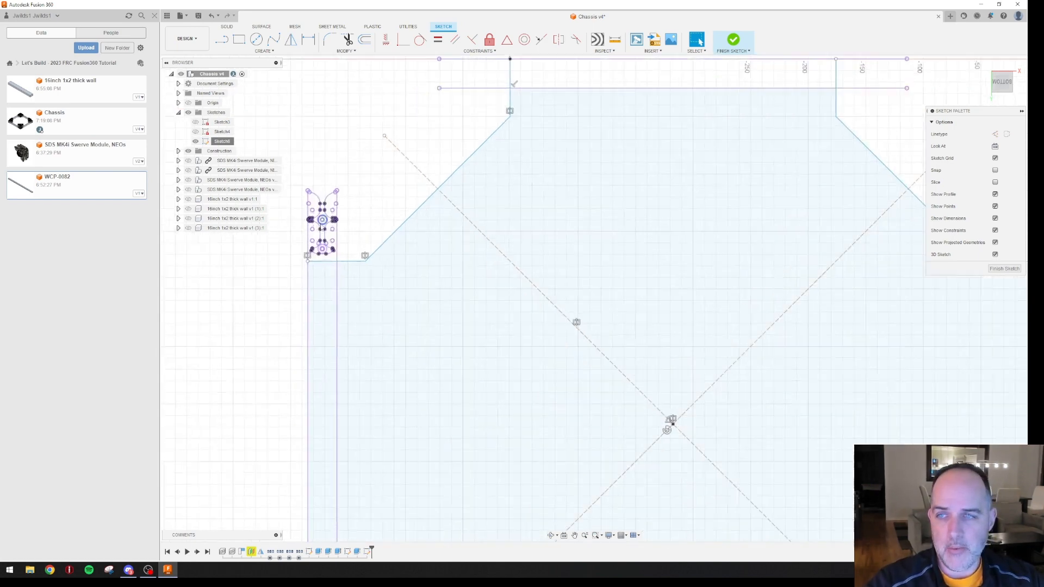
pyautogui.moveTo(374, 274); pyautogui.dragTo(425, 268, button='middle')
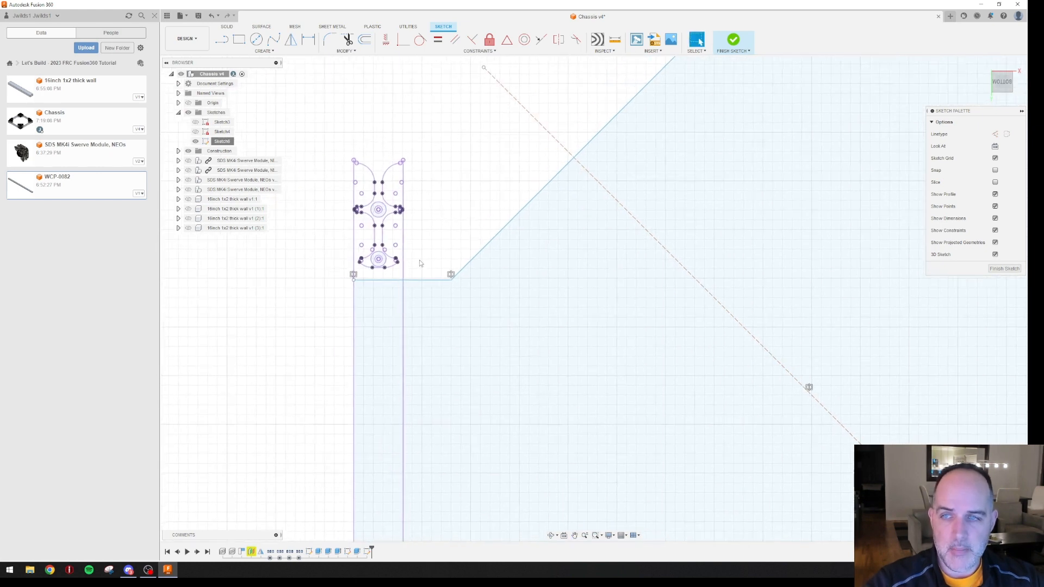
pyautogui.moveTo(433, 251); pyautogui.dragTo(345, 129)
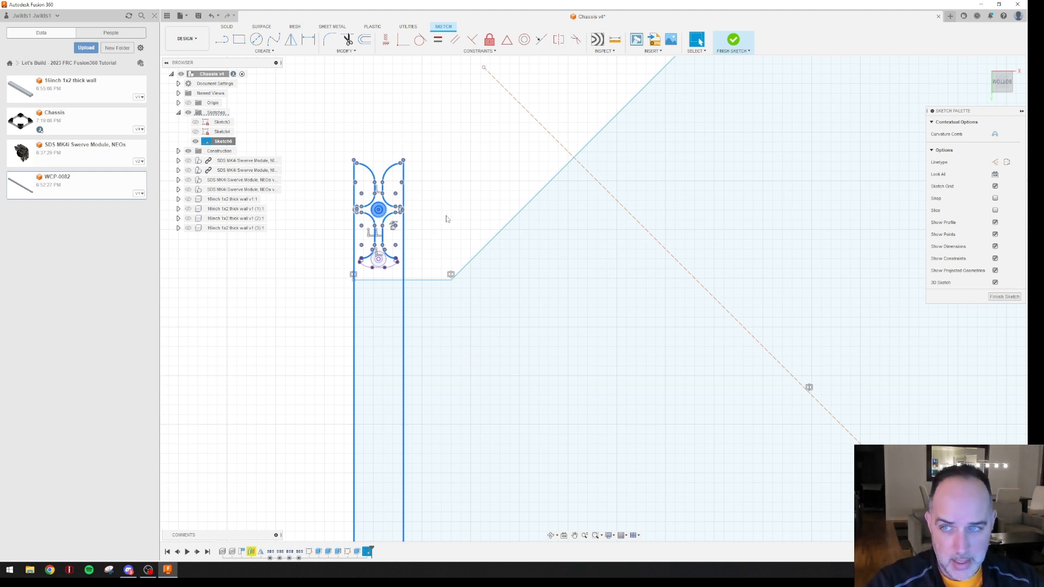
pyautogui.click(451, 192)
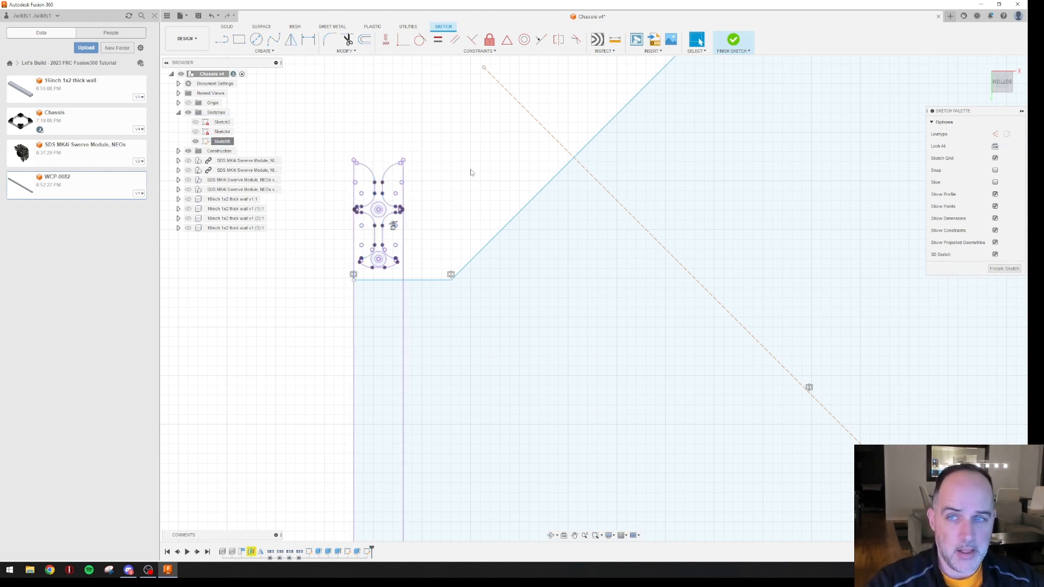
pyautogui.moveTo(335, 139)
pyautogui.mouseDown()
pyautogui.moveTo(377, 251)
pyautogui.moveTo(428, 279)
pyautogui.mouseUp()
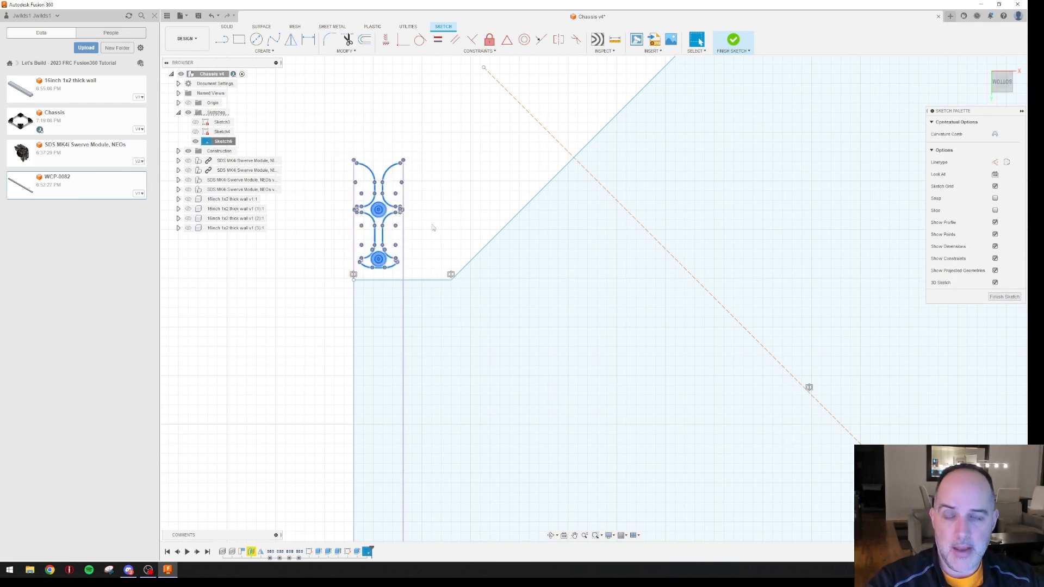
pyautogui.press('Delete')
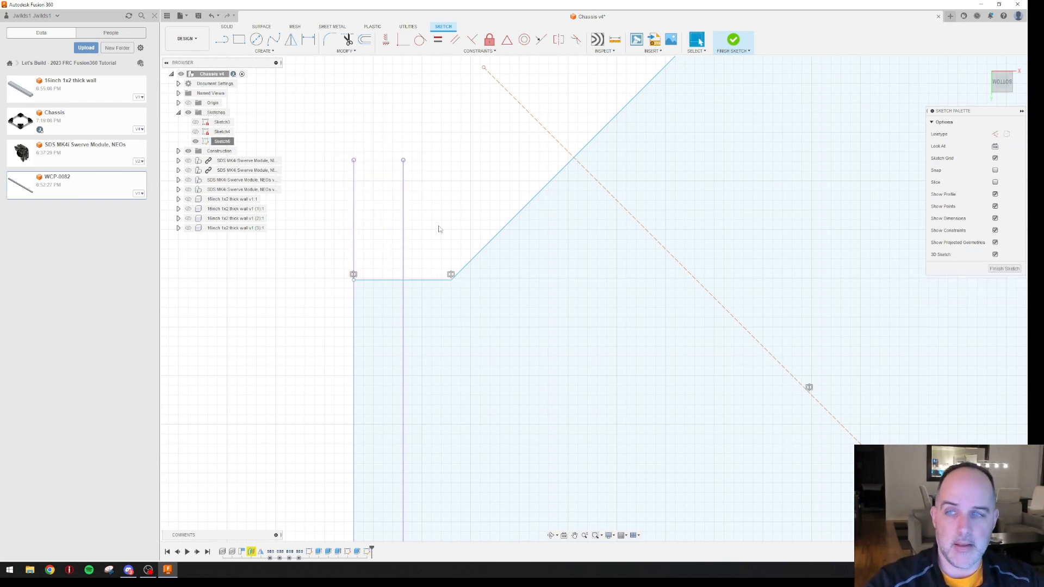
# Delete the projected vertical bracket geometry and its adjoining arcs at the plate's lower-left corner, keeping the tube edges
pyautogui.scroll(-1, 439, 245)
pyautogui.scroll(-4, 439, 246)
pyautogui.moveTo(482, 333); pyautogui.dragTo(520, 124, button='middle')
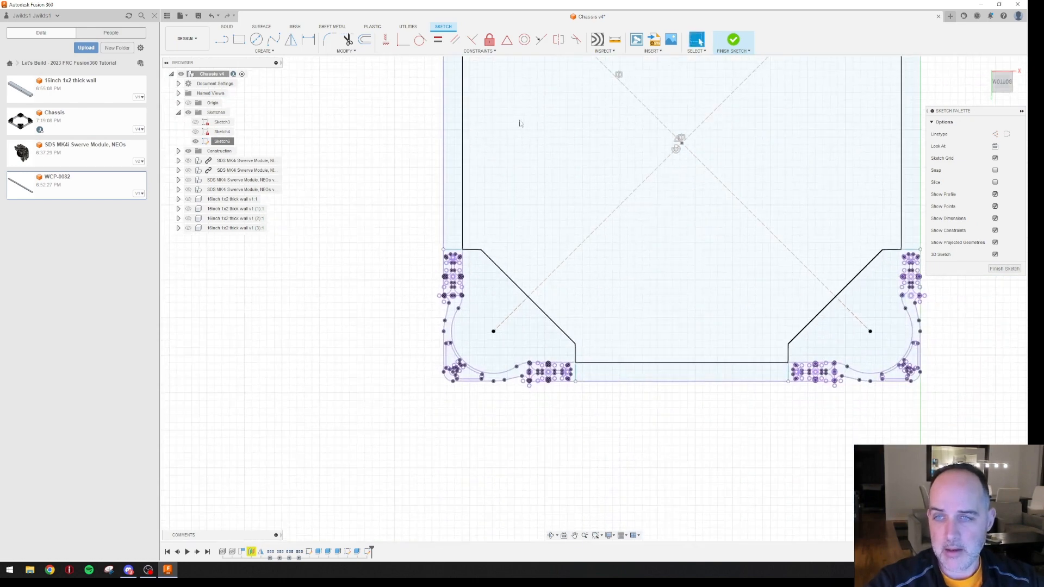
pyautogui.scroll(4, 435, 252)
pyautogui.moveTo(445, 256)
pyautogui.mouseDown()
pyautogui.moveTo(543, 375)
pyautogui.moveTo(546, 400)
pyautogui.mouseUp()
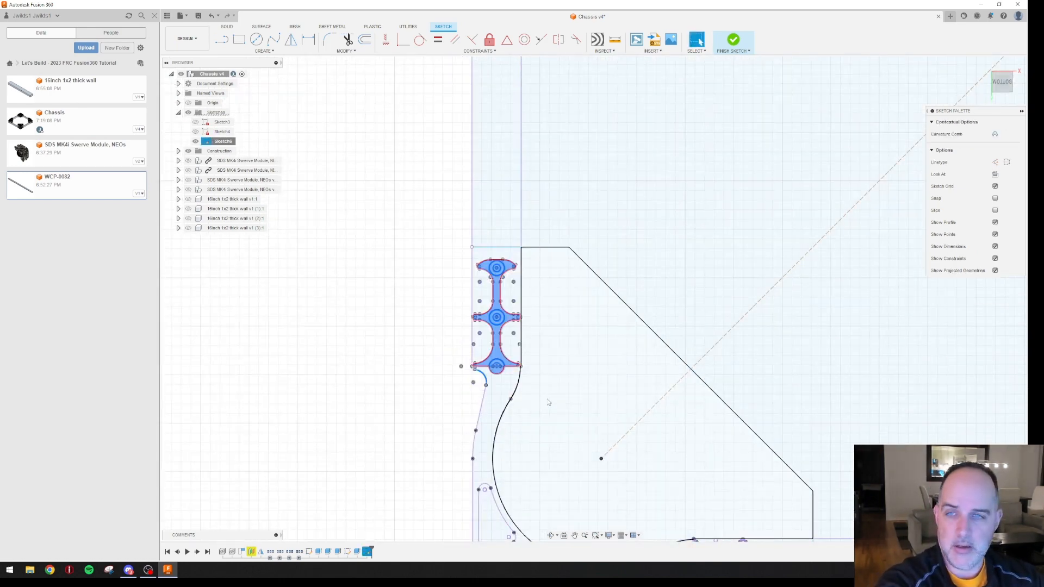
pyautogui.press('Delete')
pyautogui.moveTo(454, 344); pyautogui.dragTo(581, 424)
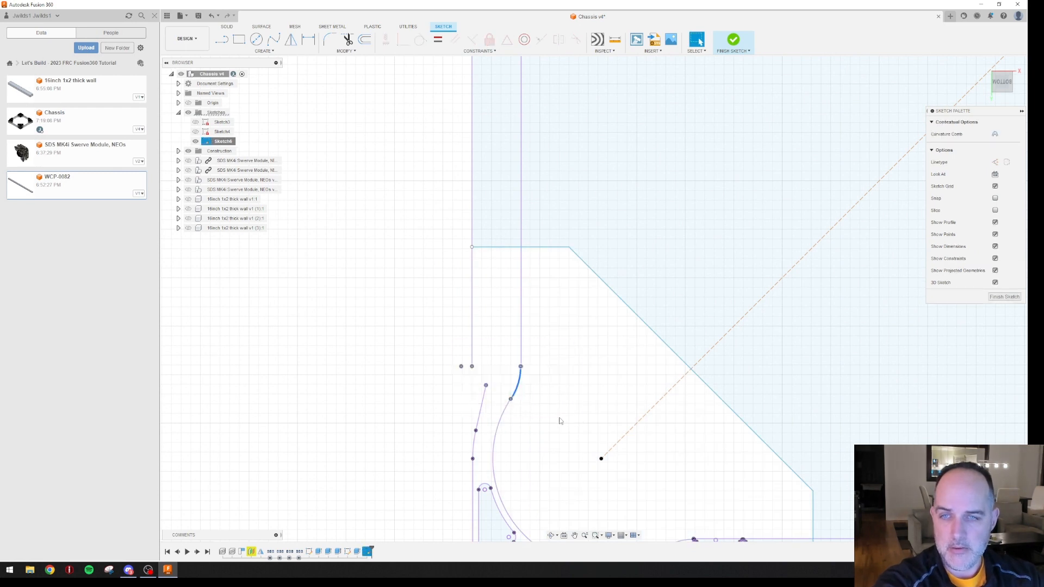
pyautogui.press('Delete')
# Delete the projected curved module edges, corner pockets and horizontal bracket geometry outside the plate's lower-left corner cut
pyautogui.moveTo(524, 404); pyautogui.dragTo(507, 215, button='middle')
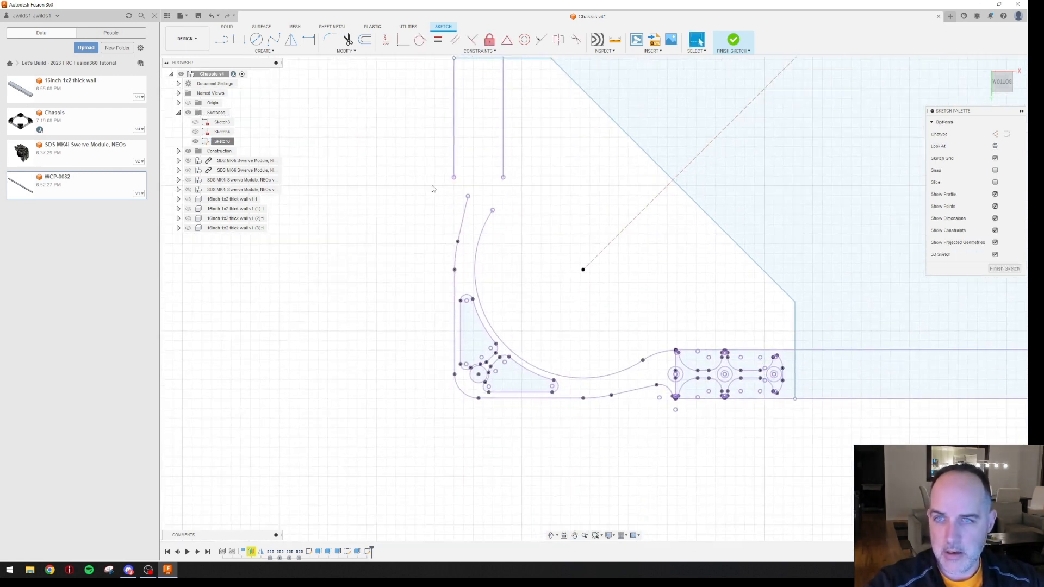
pyautogui.moveTo(423, 184)
pyautogui.mouseDown()
pyautogui.moveTo(553, 321)
pyautogui.moveTo(577, 435)
pyautogui.moveTo(558, 364)
pyautogui.moveTo(537, 351)
pyautogui.mouseUp()
pyautogui.press('Delete')
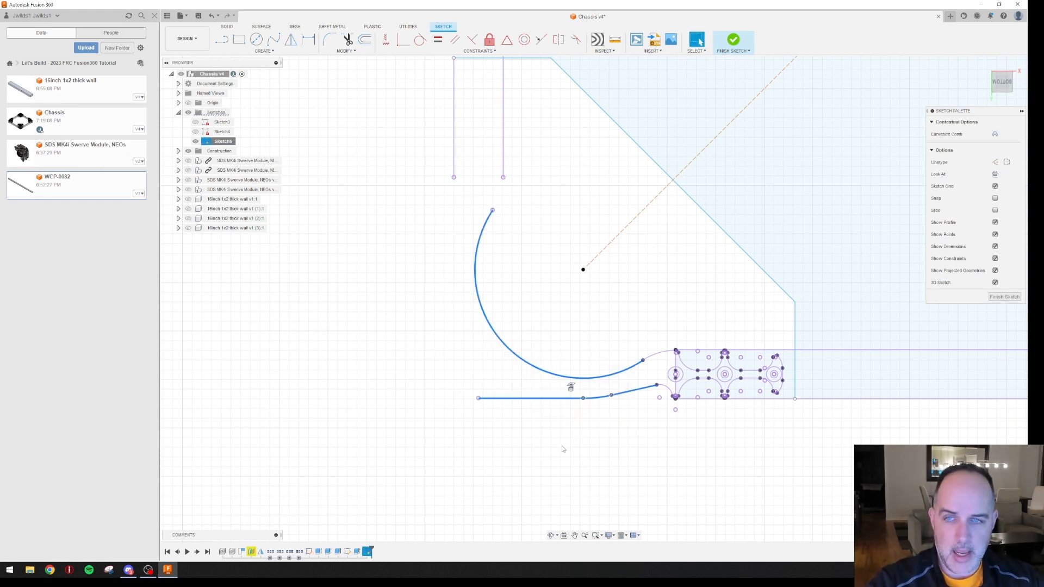
pyautogui.press('Delete')
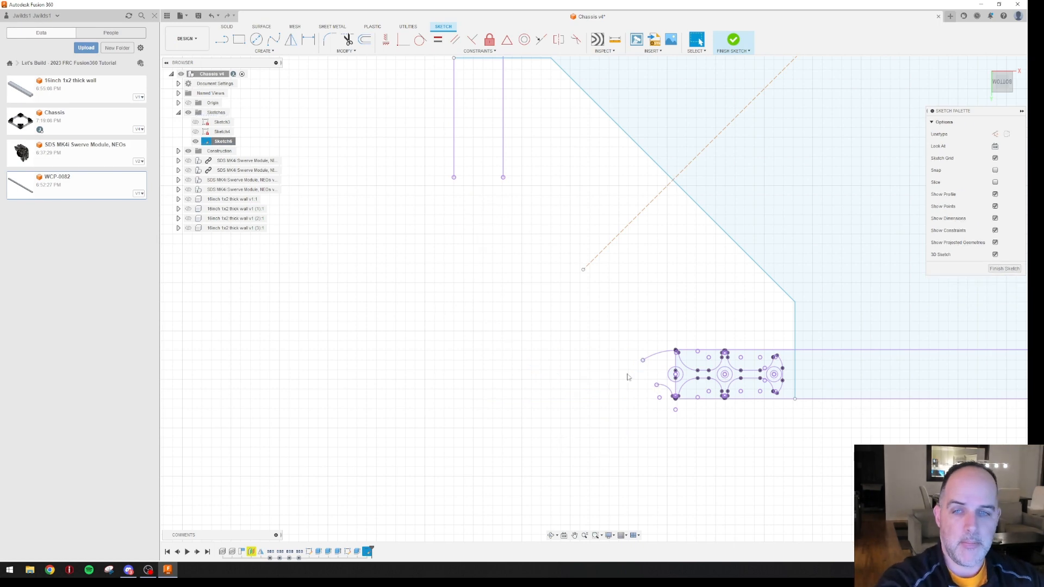
pyautogui.moveTo(610, 322); pyautogui.dragTo(791, 432)
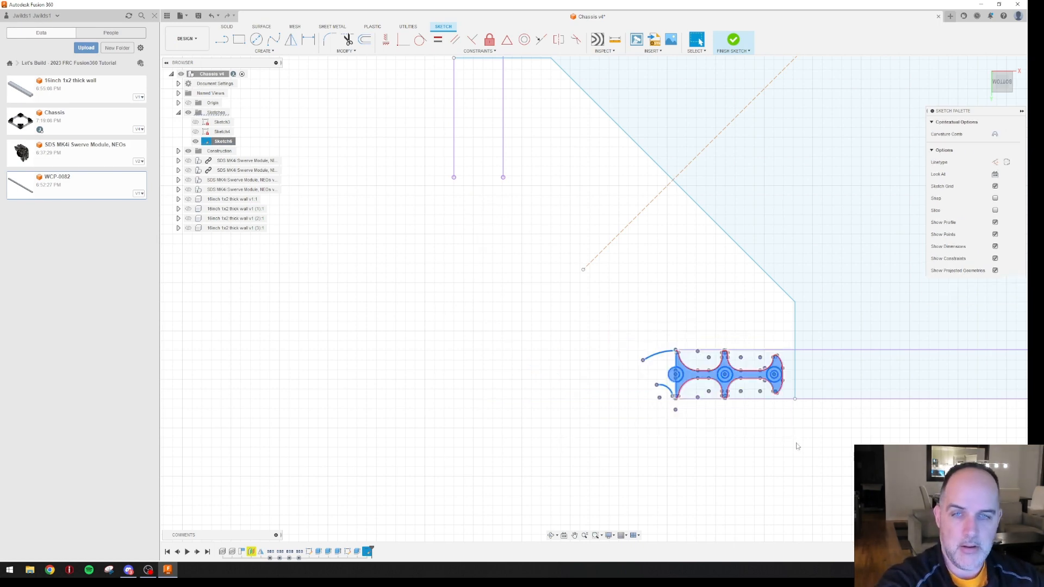
pyautogui.press('Delete')
# Delete all projected swerve module curves and bracket geometry outside the plate's lower-right corner cut, keeping the bottom tube edges
pyautogui.scroll(-5, 785, 374)
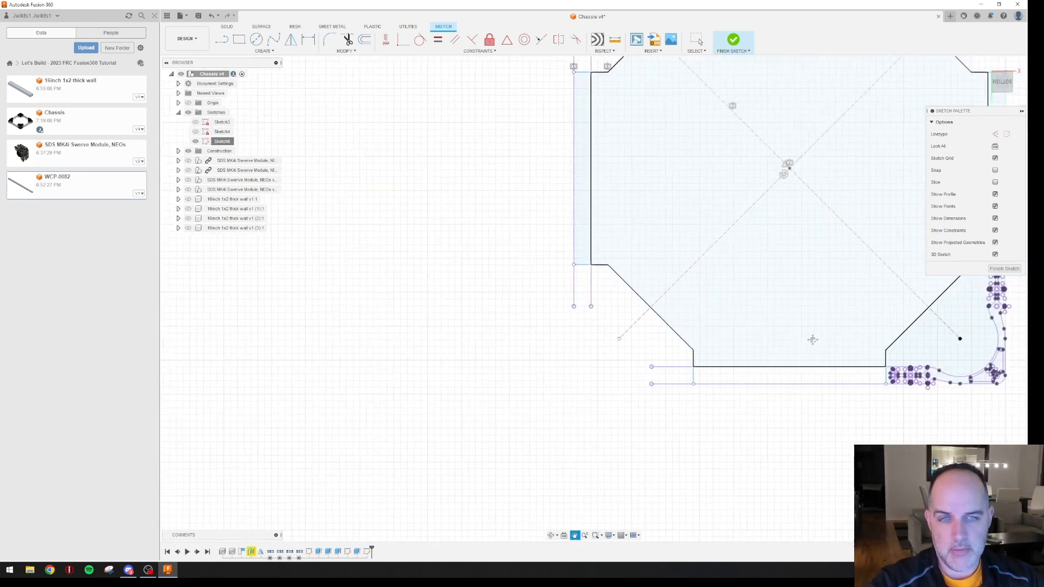
pyautogui.scroll(4, 625, 315)
pyautogui.moveTo(678, 329); pyautogui.dragTo(599, 266, button='middle')
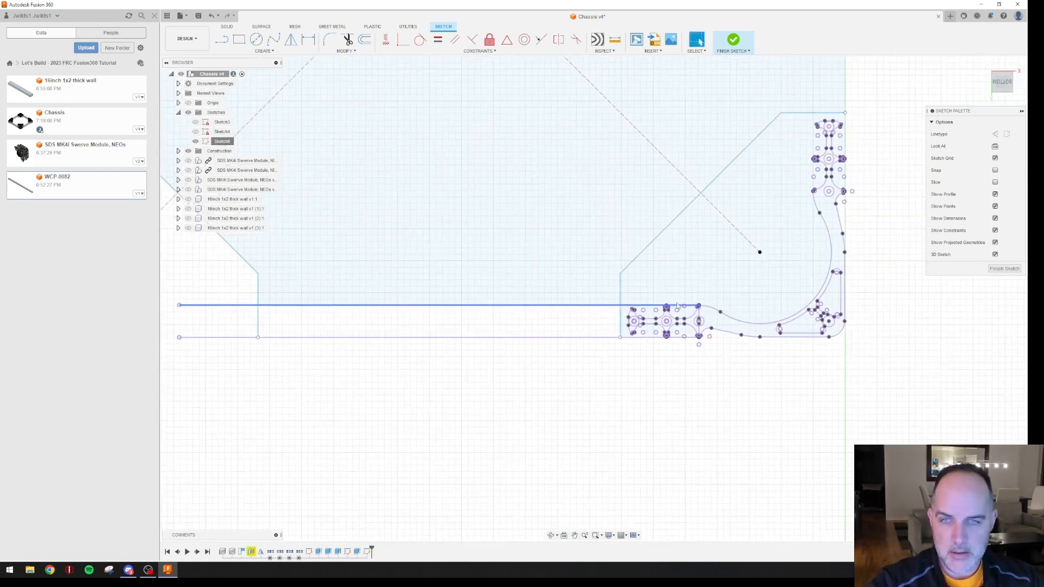
pyautogui.scroll(1, 617, 296)
pyautogui.moveTo(616, 296)
pyautogui.mouseDown()
pyautogui.moveTo(831, 383)
pyautogui.moveTo(885, 383)
pyautogui.moveTo(886, 352)
pyautogui.moveTo(807, 255)
pyautogui.mouseUp()
pyautogui.press('Delete')
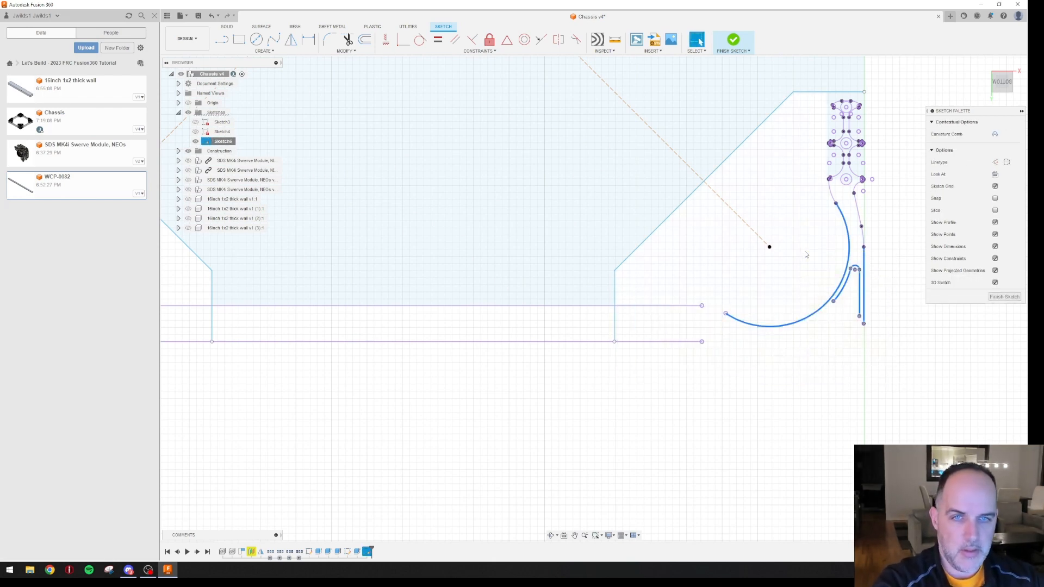
pyautogui.press('Delete')
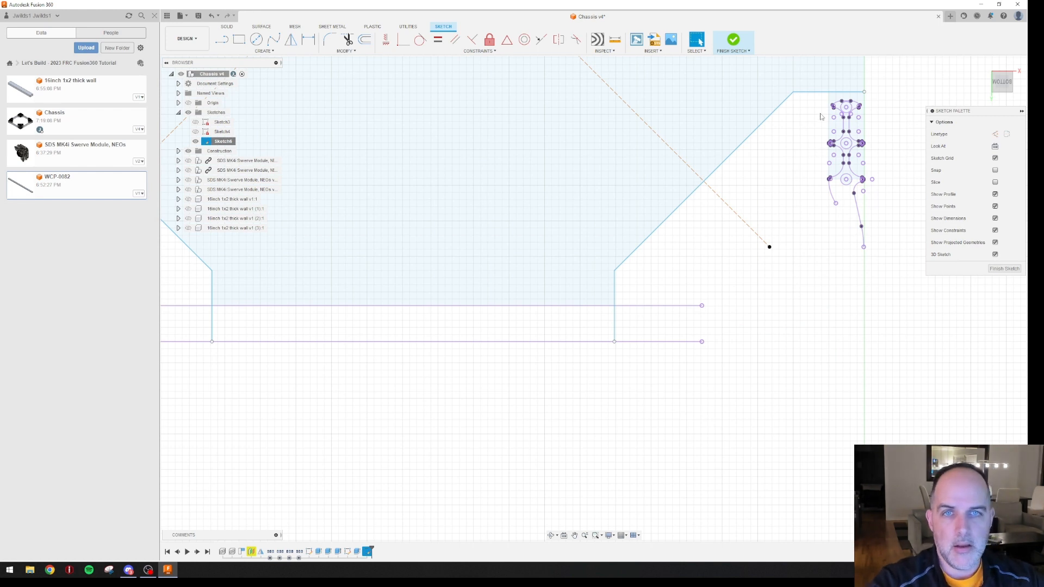
pyautogui.moveTo(822, 99)
pyautogui.mouseDown()
pyautogui.moveTo(890, 147)
pyautogui.moveTo(891, 273)
pyautogui.mouseUp()
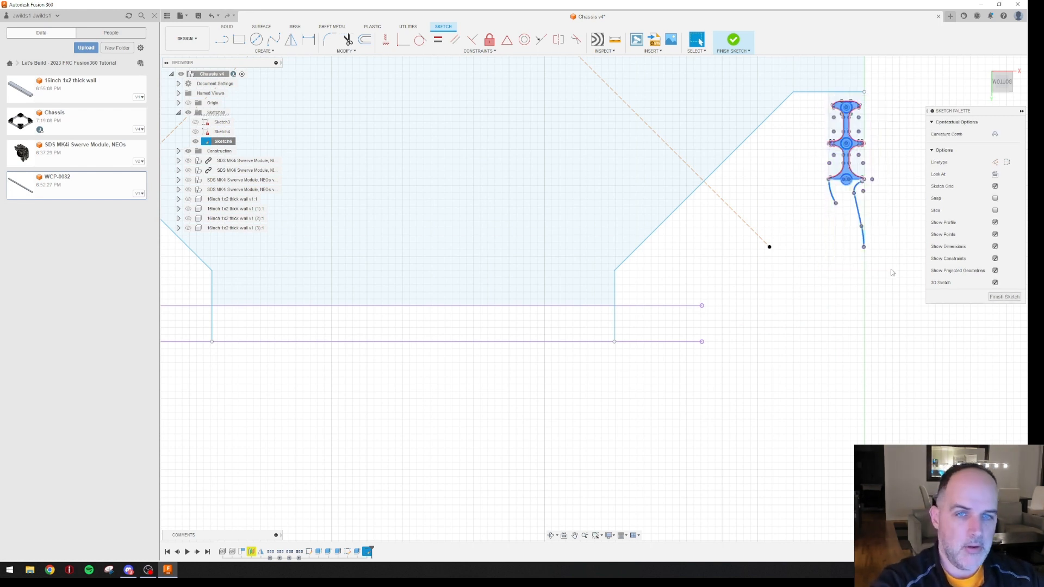
pyautogui.press('Delete')
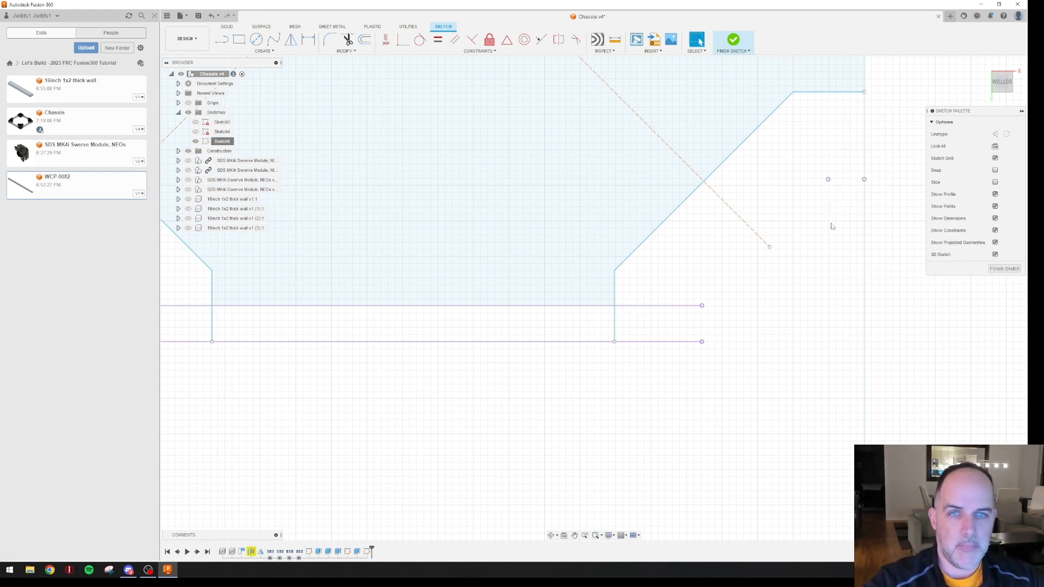
pyautogui.scroll(-3, 795, 246)
pyautogui.scroll(-1, 795, 245)
pyautogui.moveTo(715, 174); pyautogui.dragTo(692, 345, button='middle')
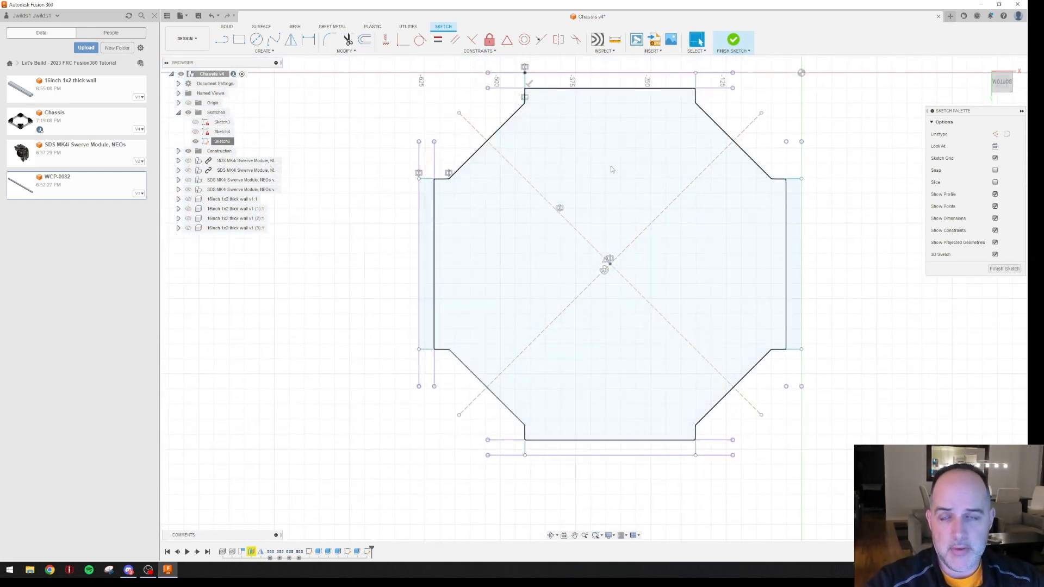
# Select the central plate profile together with the two side tube strips to examine the closed regions of the outline
pyautogui.moveTo(611, 165); pyautogui.dragTo(646, 190, button='middle')
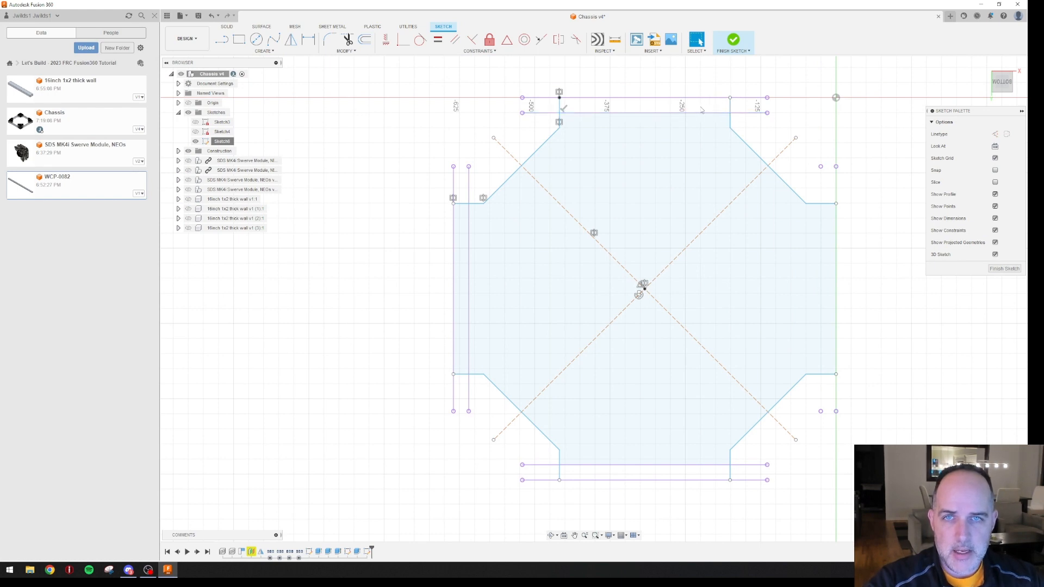
pyautogui.click(711, 152)
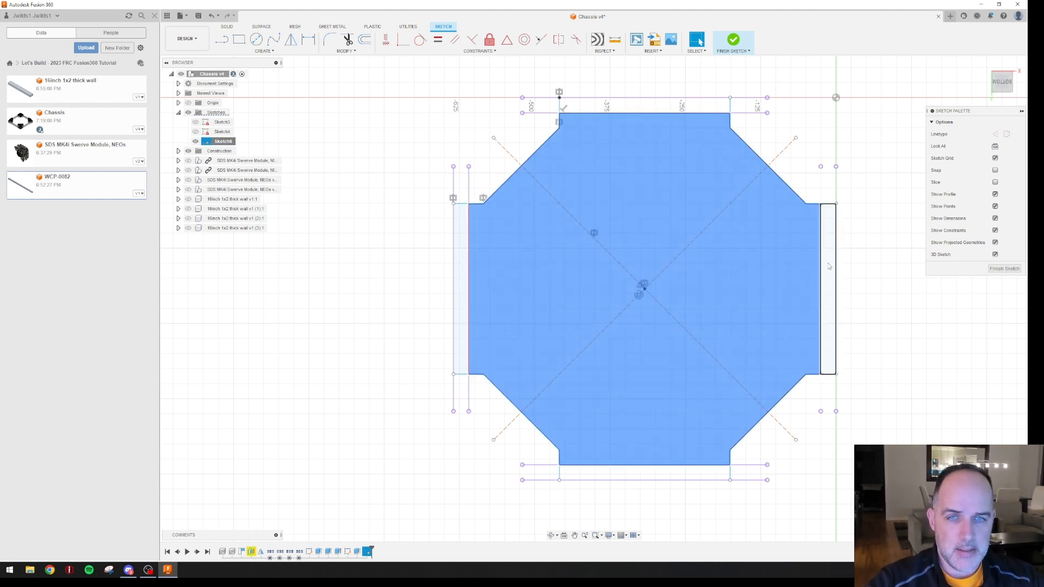
pyautogui.click(828, 266)
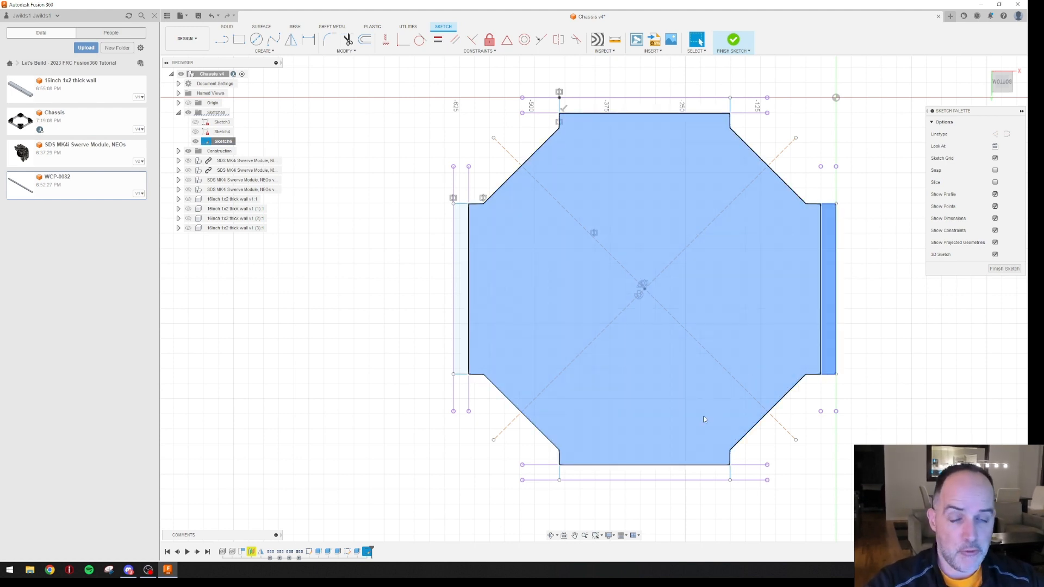
pyautogui.keyDown('shift'); pyautogui.click(698, 392); pyautogui.keyUp('shift')
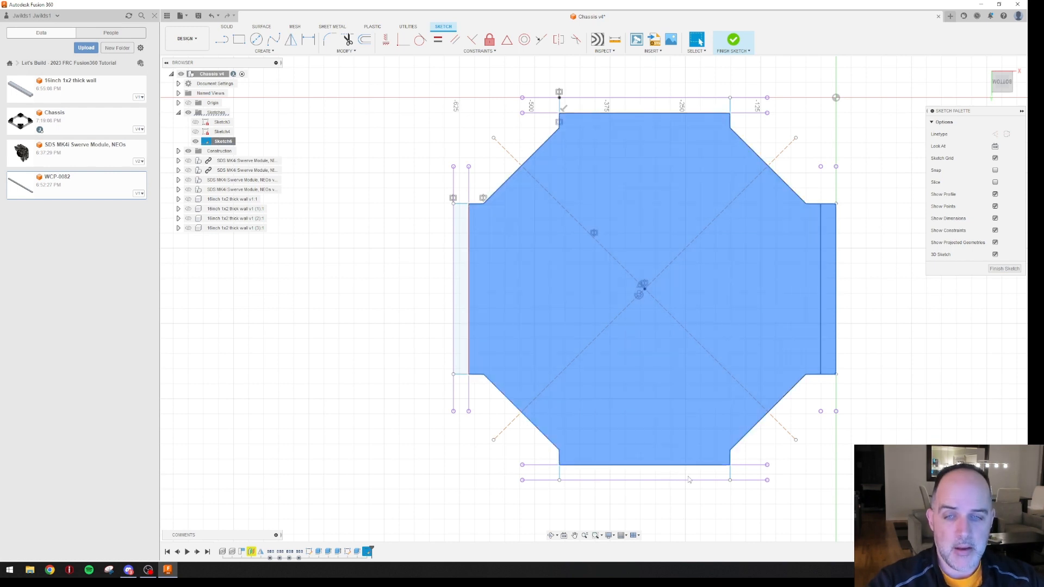
pyautogui.keyDown('shift'); pyautogui.click(461, 289); pyautogui.keyUp('shift')
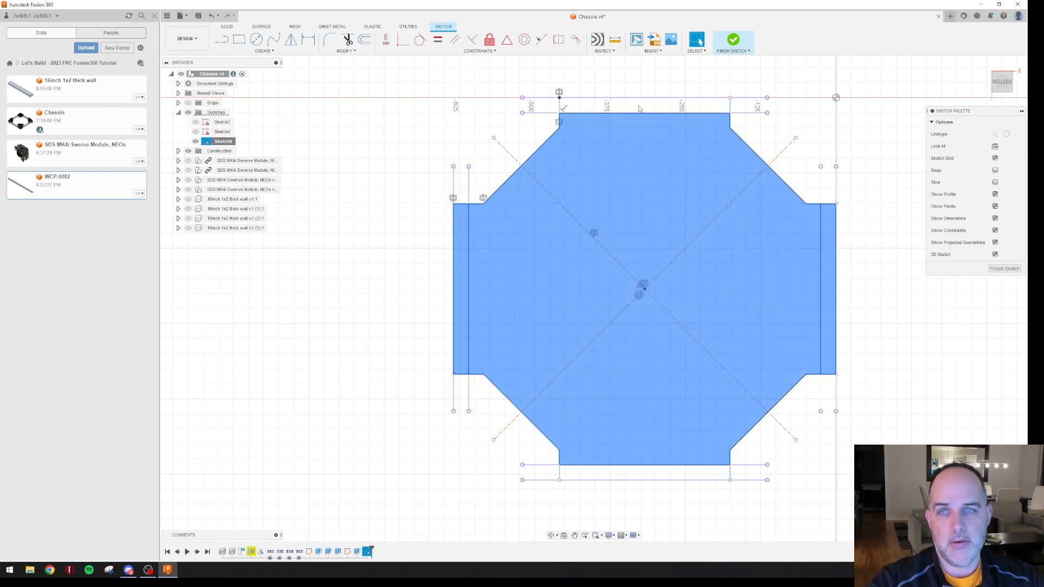
pyautogui.click(640, 108)
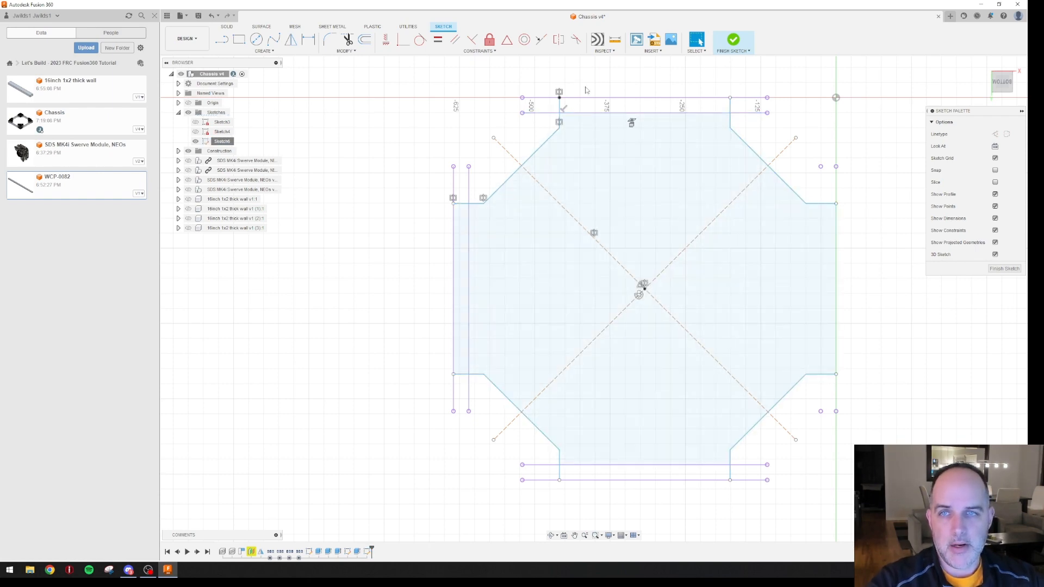
# Delete the projected inner tube edge lines along the upper, left and lower sides of the plate outline
pyautogui.scroll(3, 590, 109)
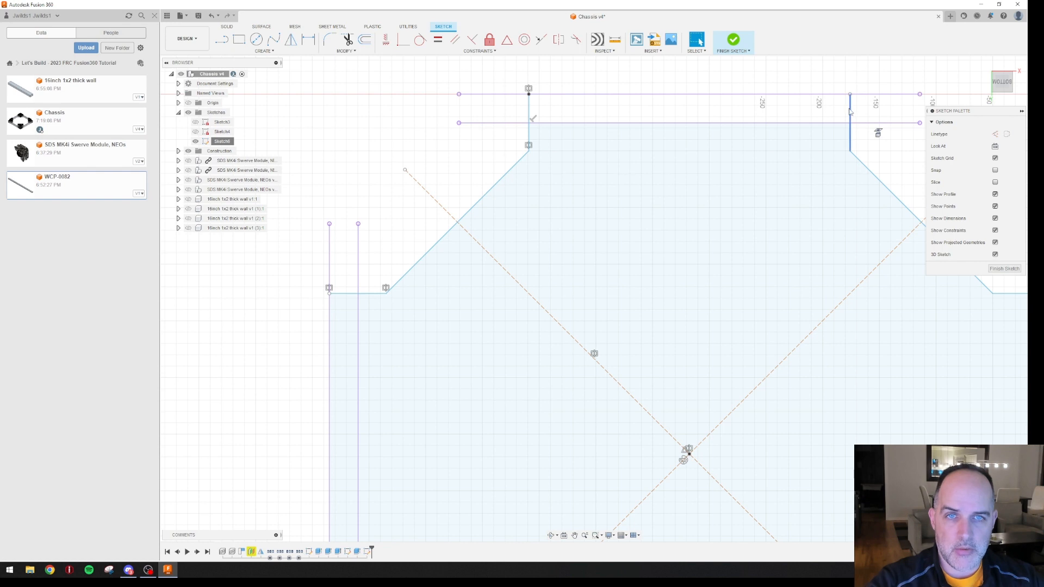
pyautogui.click(347, 39)
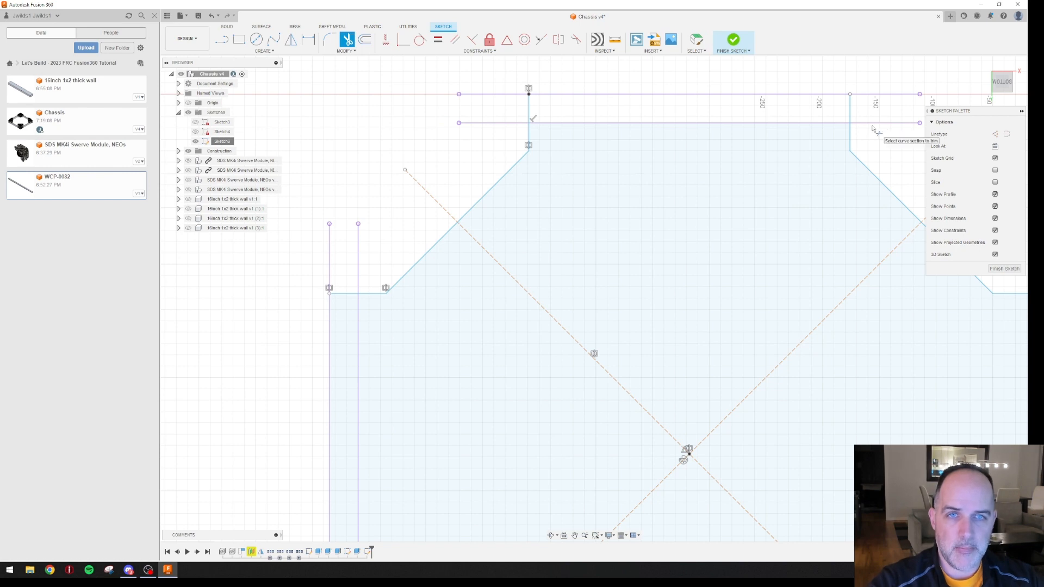
pyautogui.press('Escape')
pyautogui.click(872, 126)
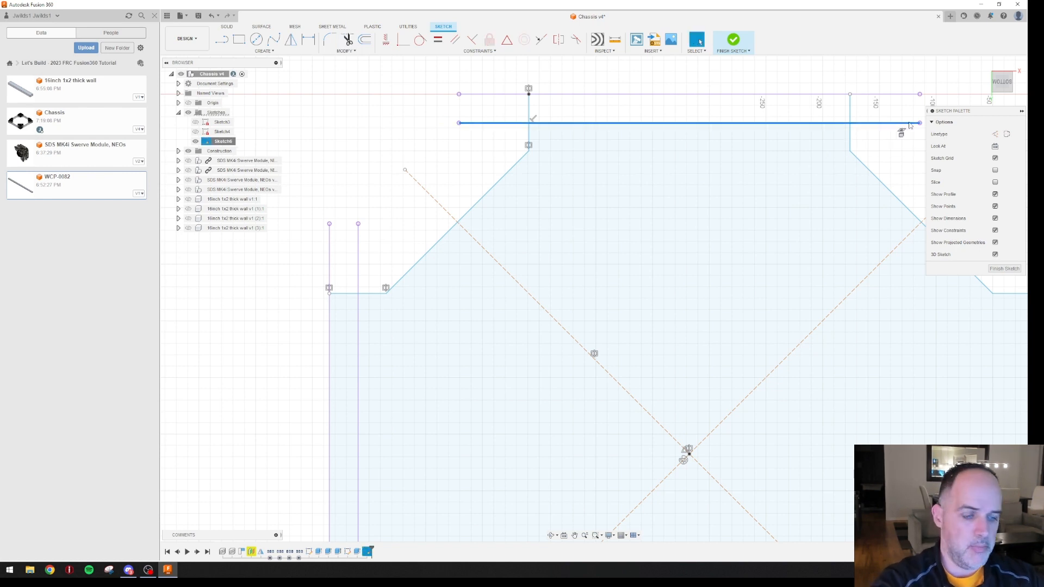
pyautogui.press('Delete')
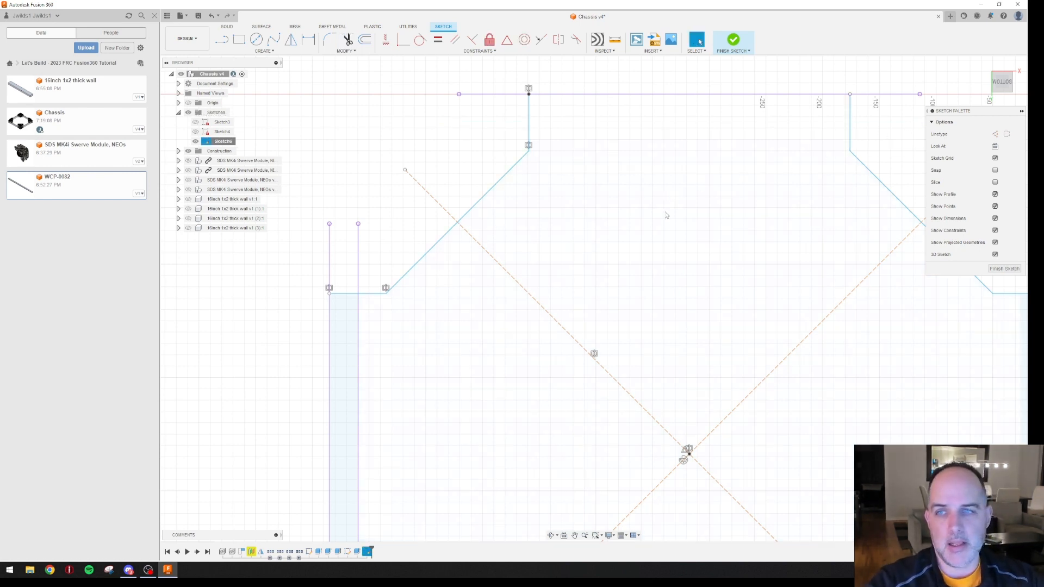
pyautogui.scroll(-2, 666, 216)
pyautogui.moveTo(625, 300); pyautogui.dragTo(629, 190, button='middle')
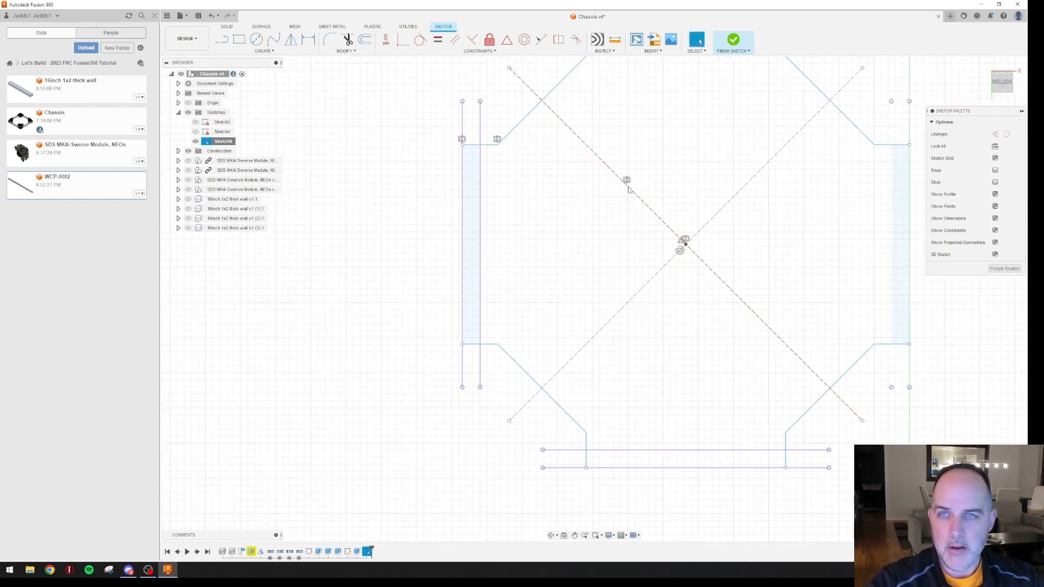
pyautogui.click(482, 213)
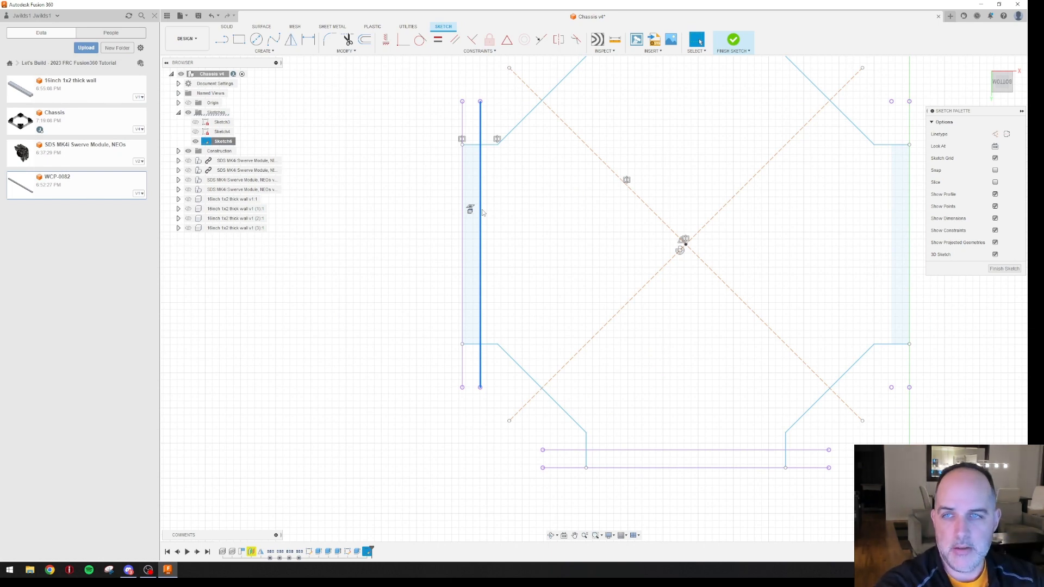
pyautogui.press('Delete')
pyautogui.click(631, 450)
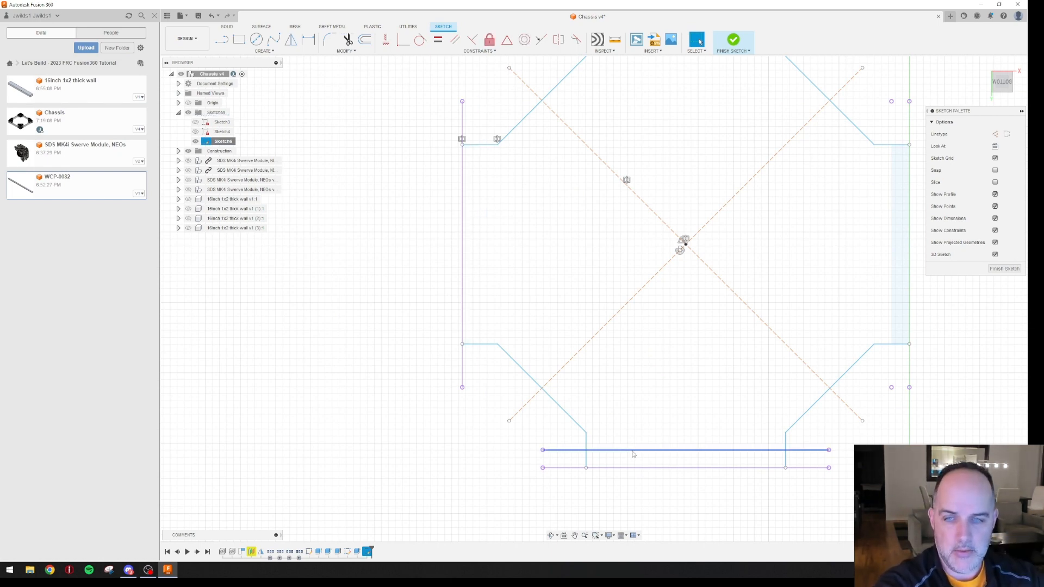
pyautogui.press('Delete')
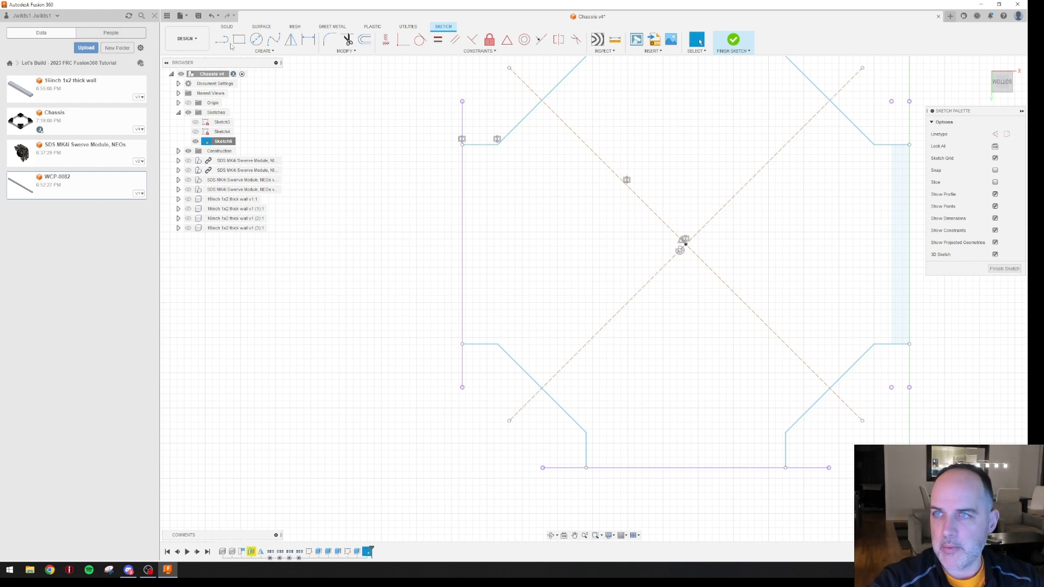
# Draw vertical lines joining the corner cut endpoints along the outer left and right sides of the plate
pyautogui.press('l')
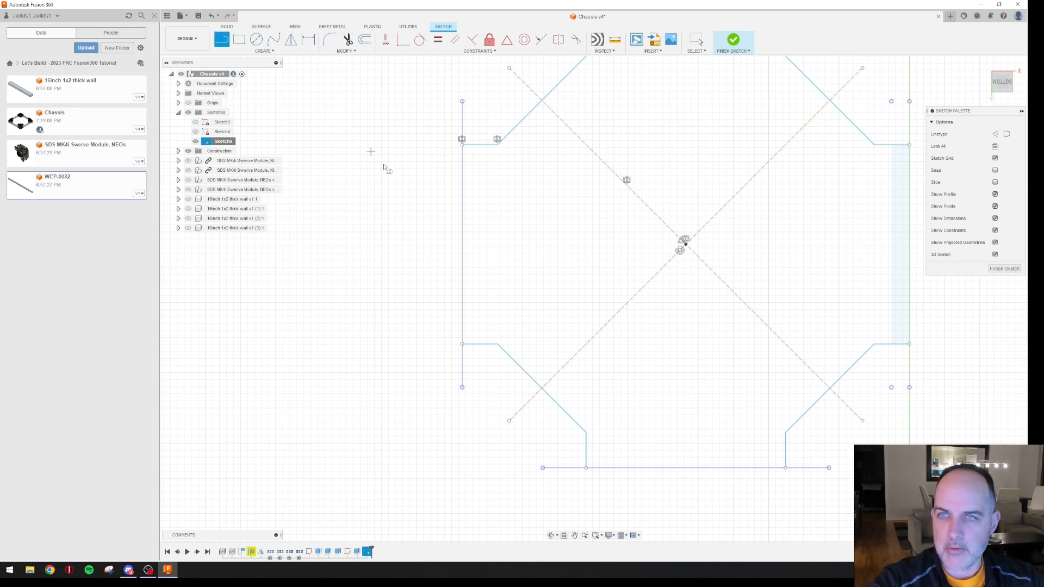
pyautogui.click(462, 144)
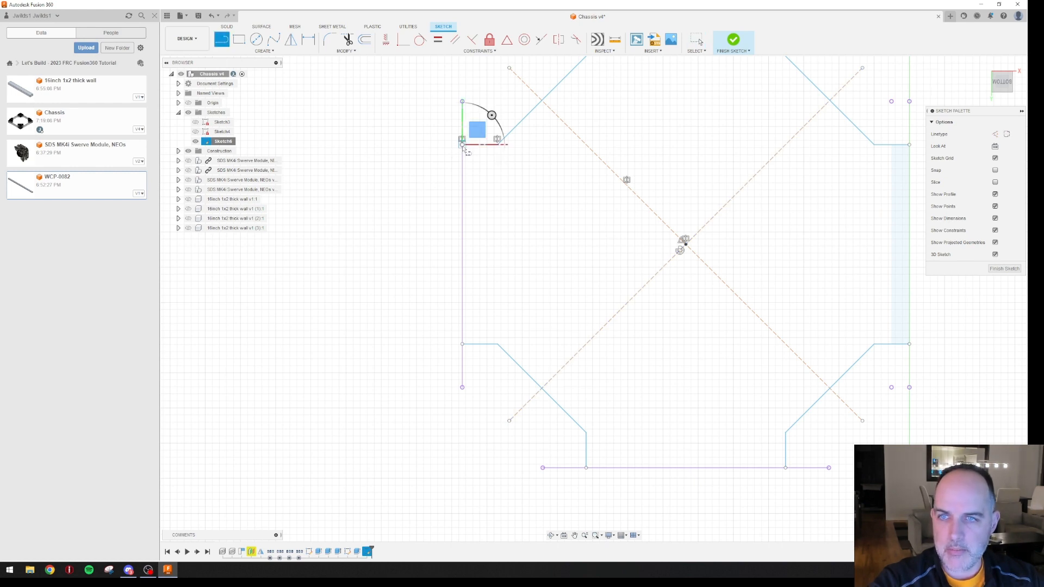
pyautogui.click(462, 344)
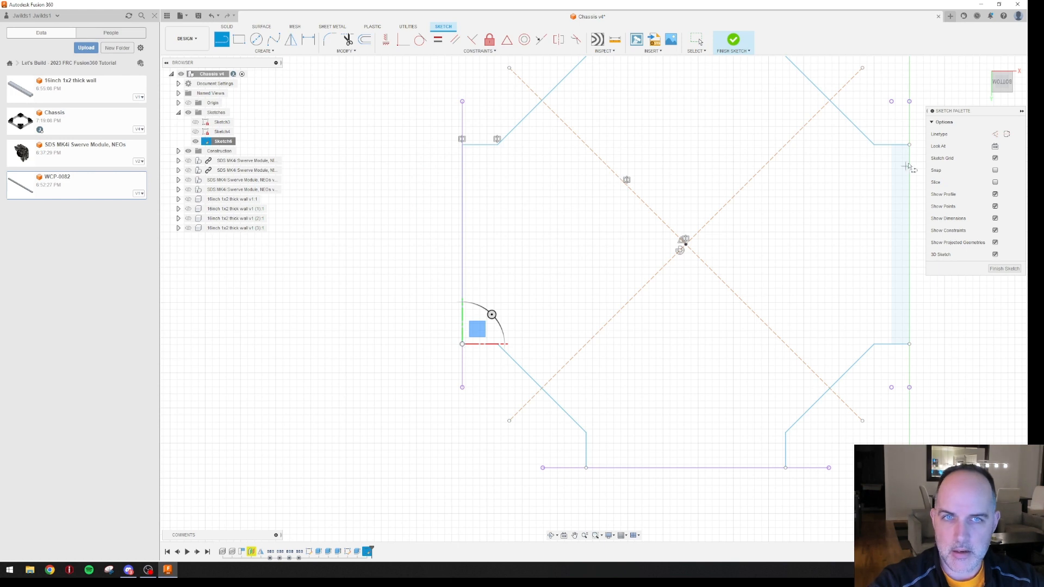
pyautogui.click(910, 145)
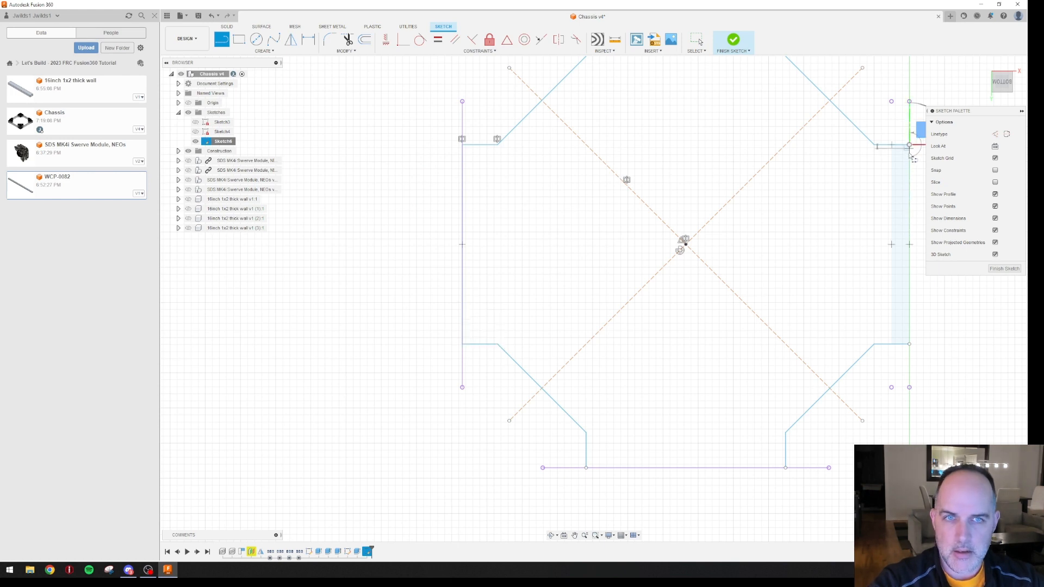
pyautogui.click(909, 343)
# Draw horizontal lines joining the corner cut endpoints along the plate's upper and lower outer edges, closing the outline
pyautogui.moveTo(759, 146); pyautogui.dragTo(767, 278, button='middle')
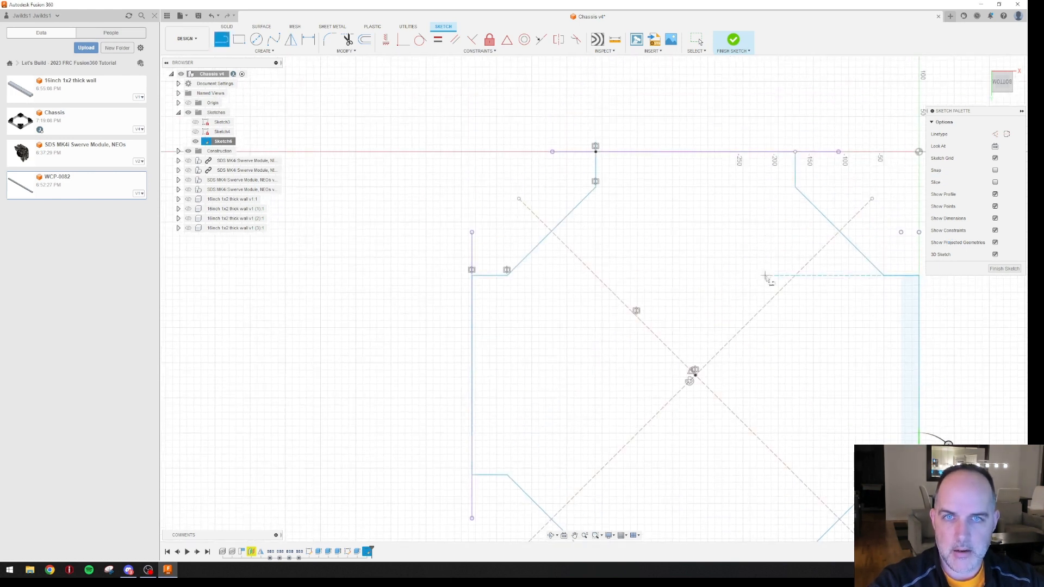
pyautogui.click(795, 152)
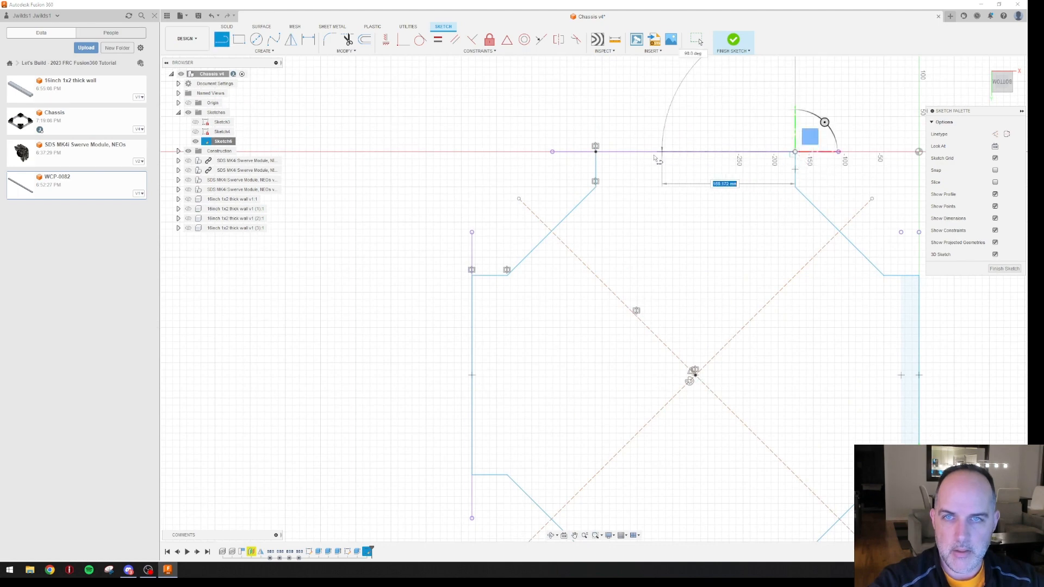
pyautogui.click(595, 152)
pyautogui.moveTo(656, 365); pyautogui.dragTo(671, 207, button='middle')
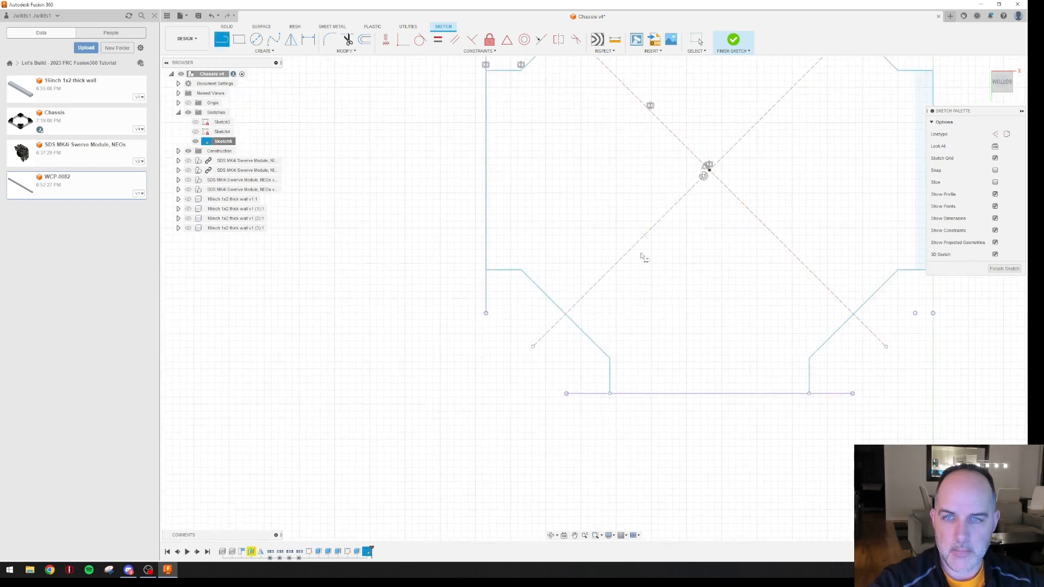
pyautogui.click(610, 393)
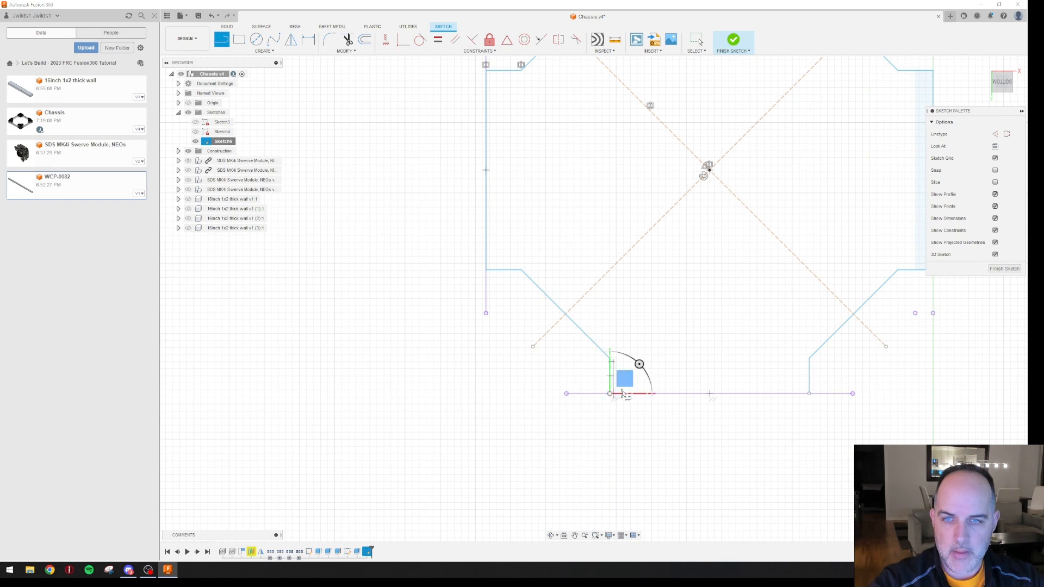
pyautogui.click(809, 393)
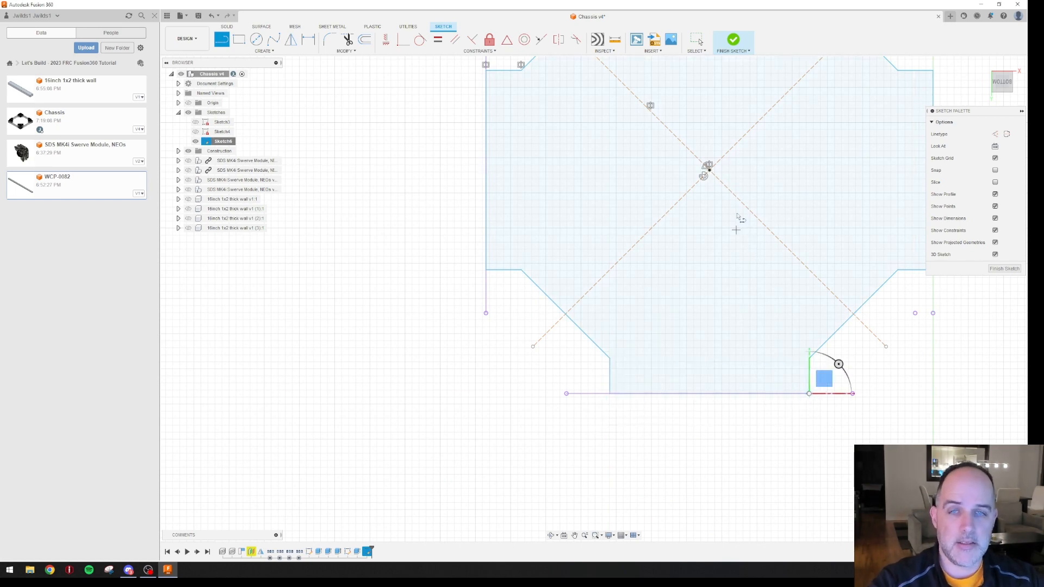
pyautogui.press('Escape')
# Delete the remaining inner tube edge line on the plate's right side and finish the sketch
pyautogui.moveTo(734, 220); pyautogui.dragTo(691, 304, button='middle')
pyautogui.press('l')
pyautogui.scroll(-2, 691, 303)
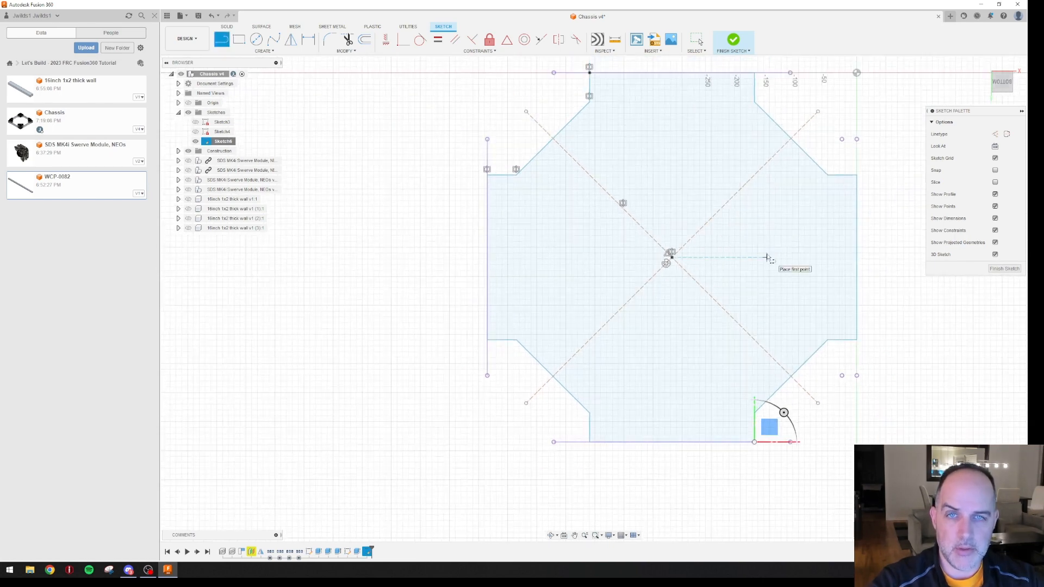
pyautogui.press('Escape')
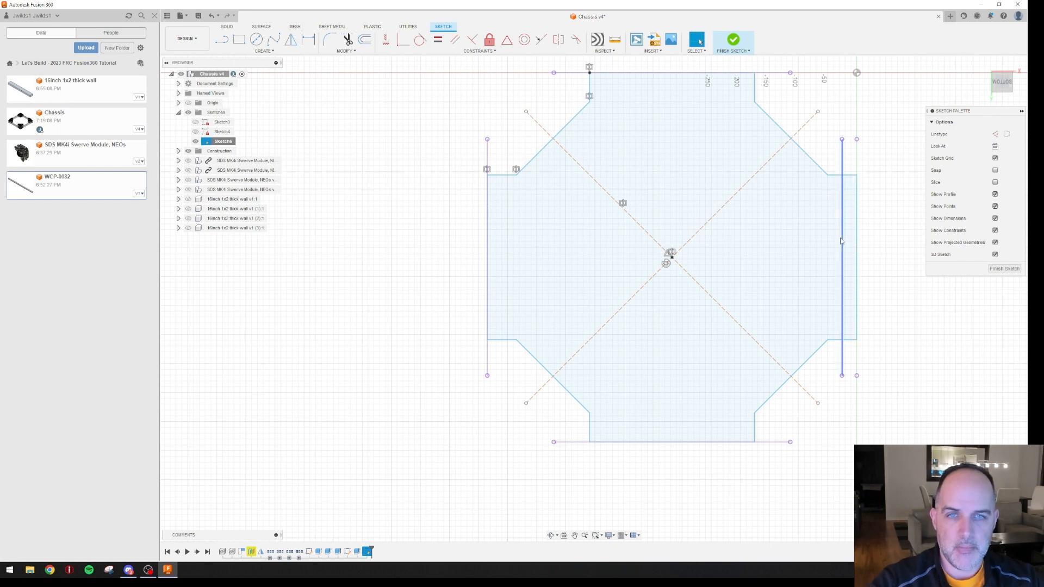
pyautogui.click(841, 241)
pyautogui.press('Delete')
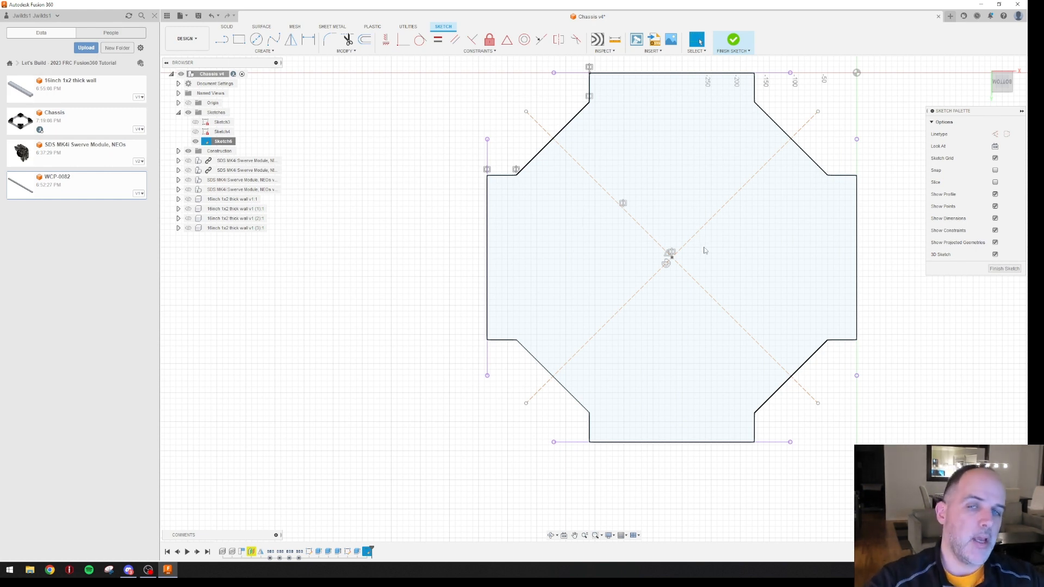
pyautogui.click(733, 44)
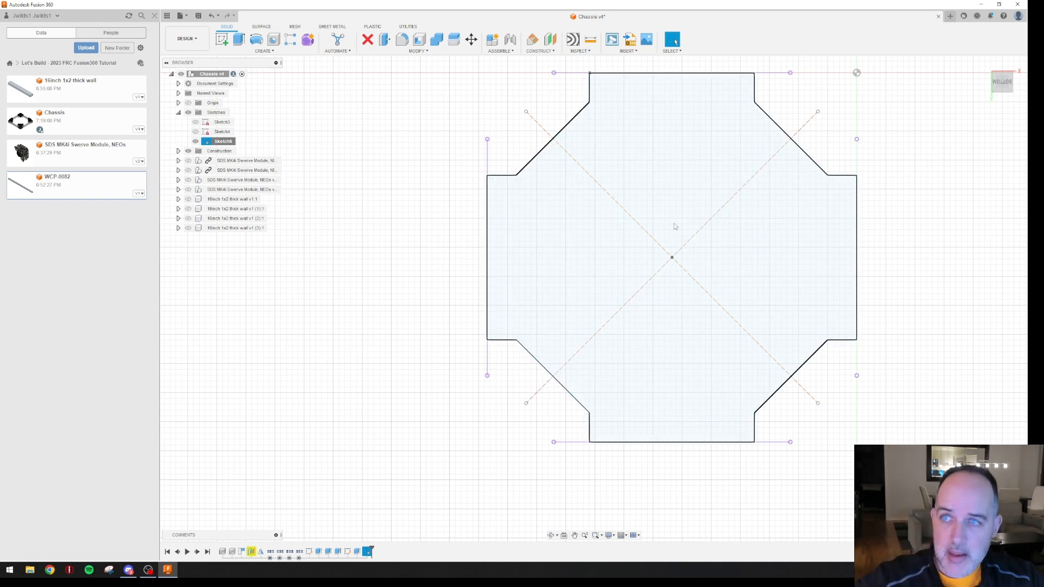
# Show all four SDS MK4i swerve modules and all four 16inch 1x2 thick wall tubes again
pyautogui.click(188, 170)
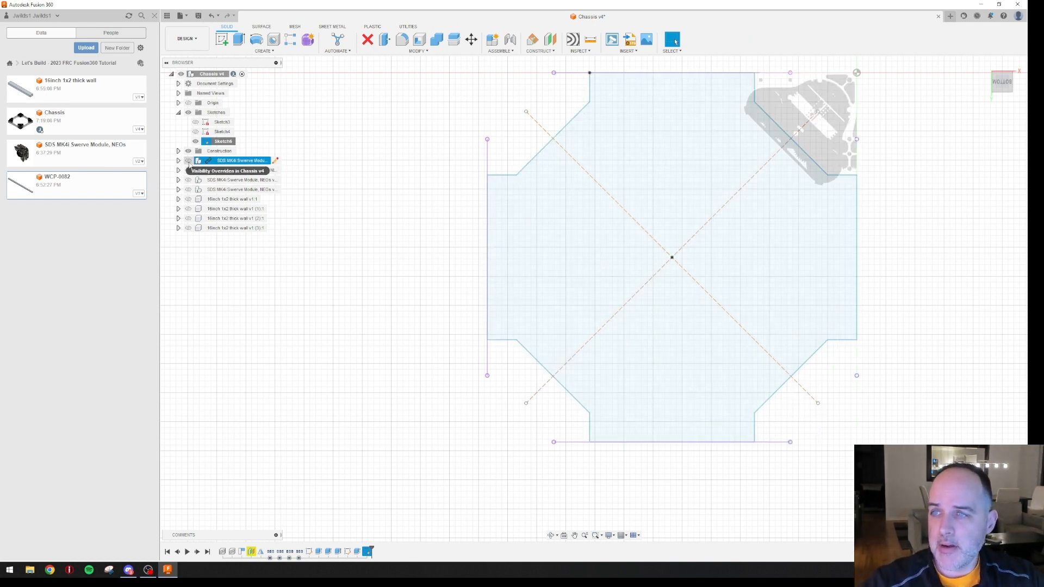
pyautogui.click(188, 179)
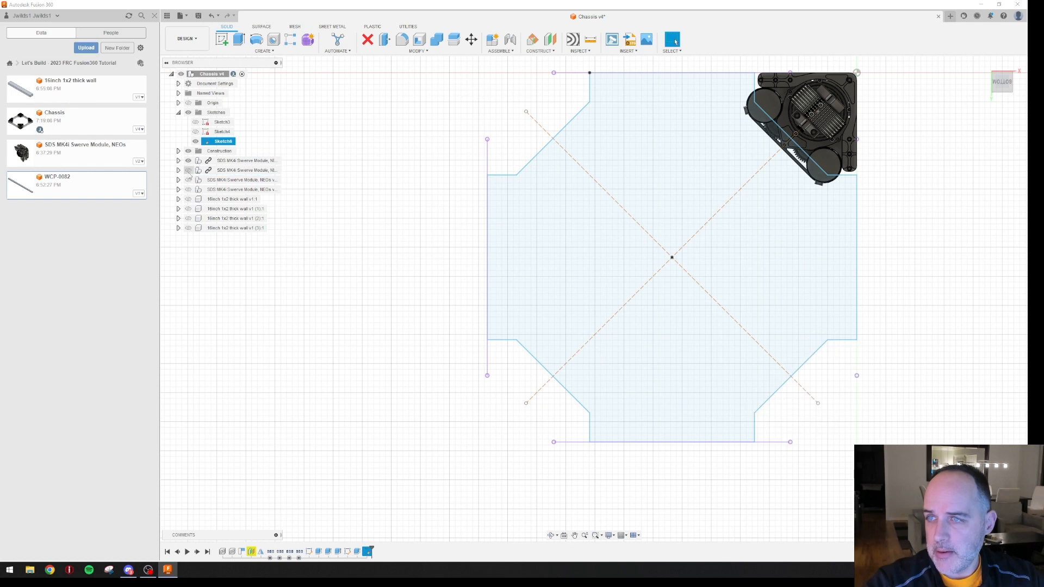
pyautogui.click(188, 190)
pyautogui.click(188, 199)
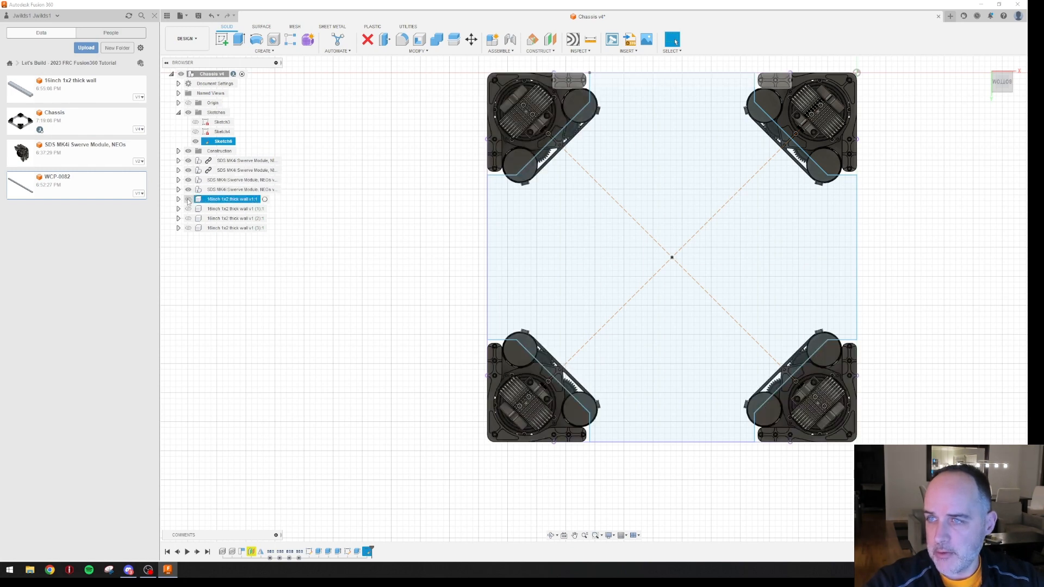
pyautogui.click(188, 208)
pyautogui.click(188, 218)
pyautogui.click(188, 228)
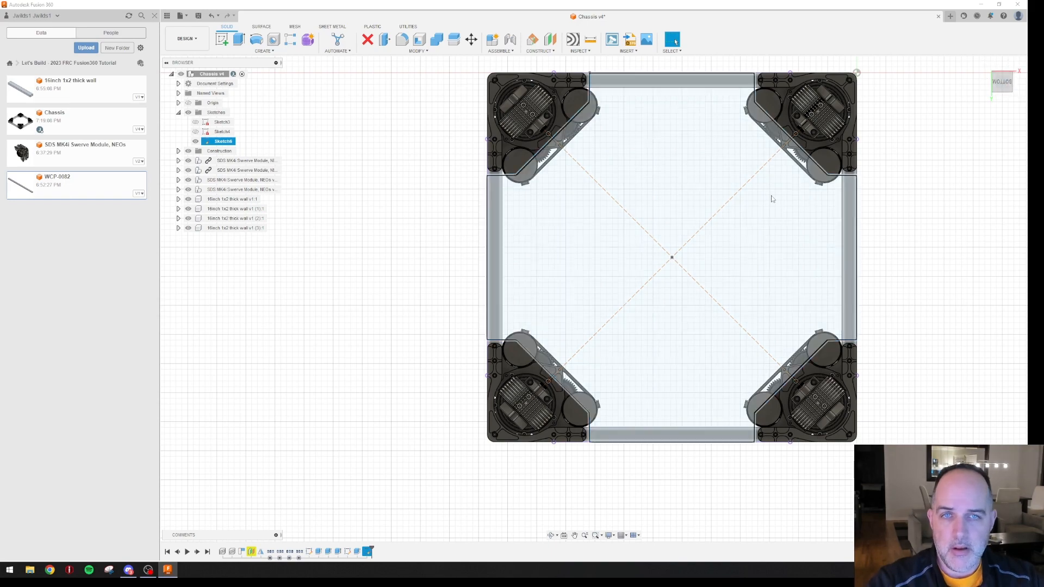
# Start an extrusion of the closed chassis plate profile on the underside of the frame with a distance of 0.25 in
pyautogui.keyDown('shift'); pyautogui.moveTo(766, 197); pyautogui.dragTo(764, 230, button='middle'); pyautogui.keyUp('shift')
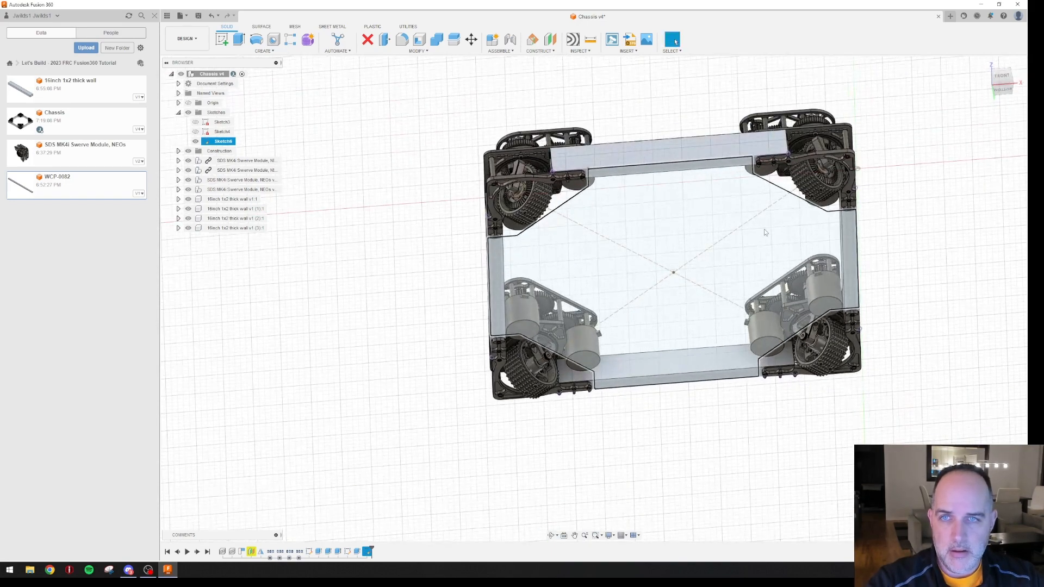
pyautogui.click(237, 42)
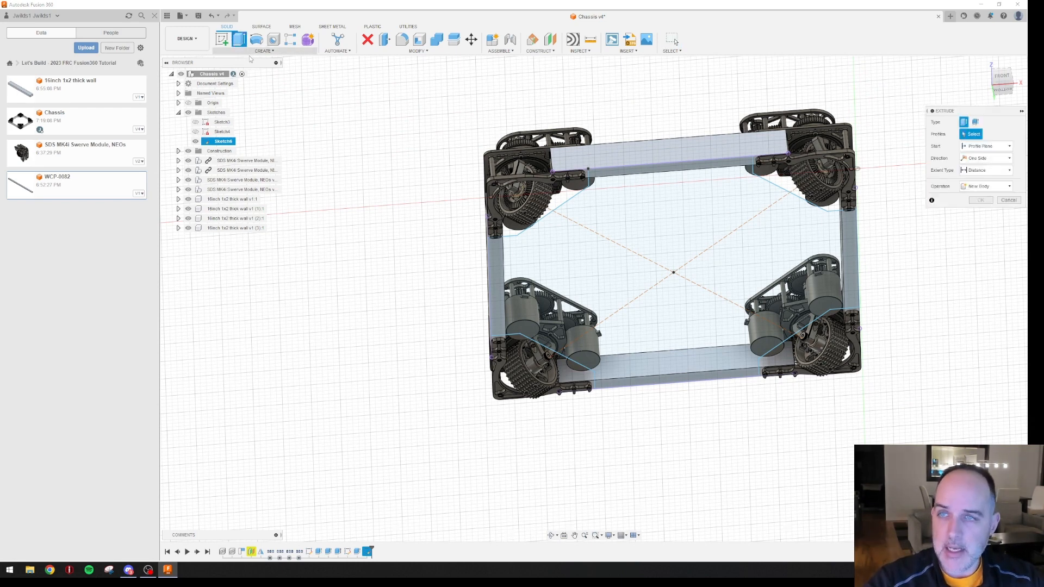
pyautogui.click(660, 221)
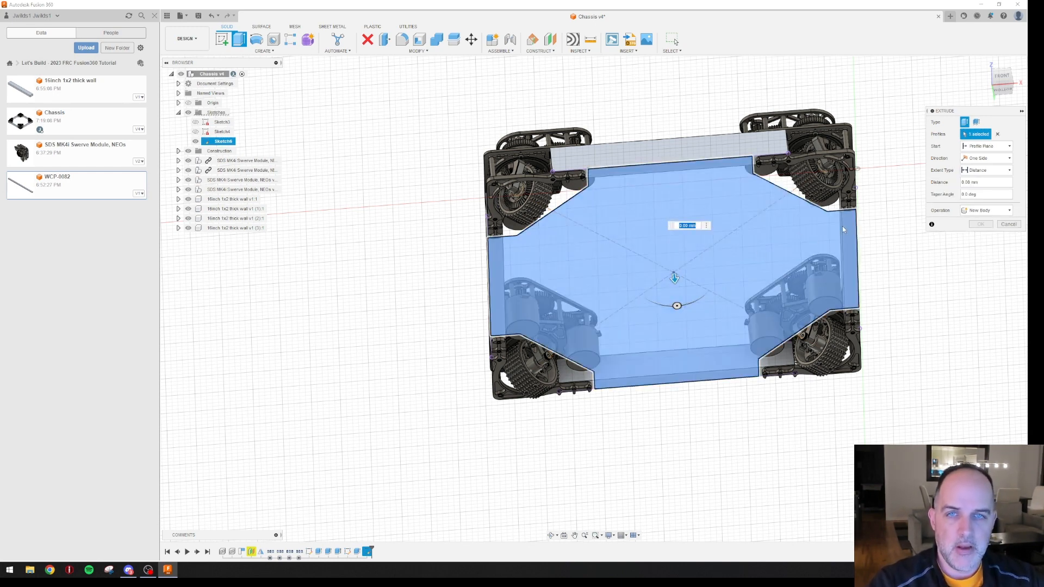
pyautogui.keyDown('shift'); pyautogui.moveTo(882, 191); pyautogui.dragTo(874, 229, button='middle'); pyautogui.keyUp('shift')
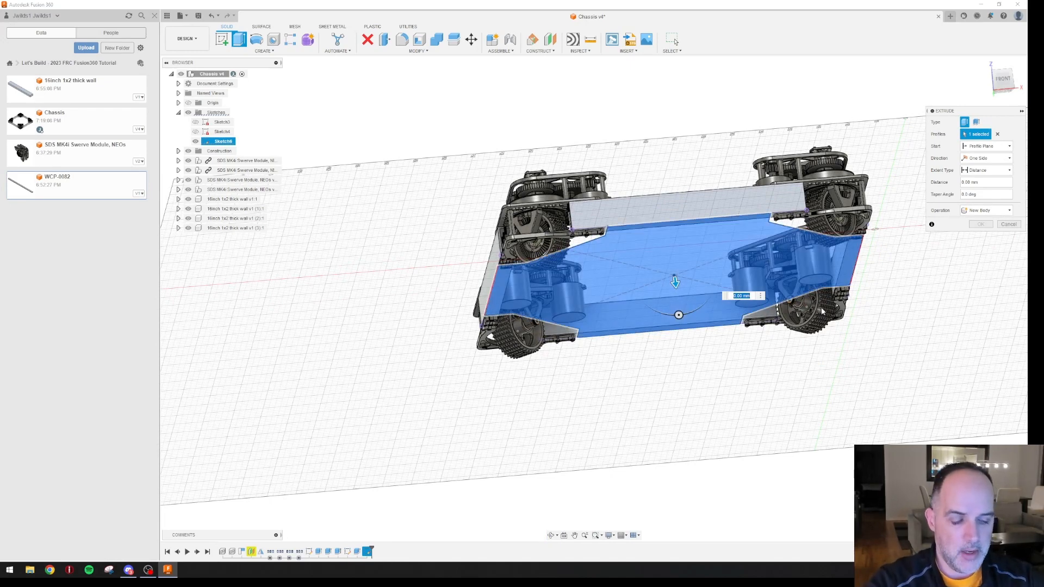
pyautogui.write('2')
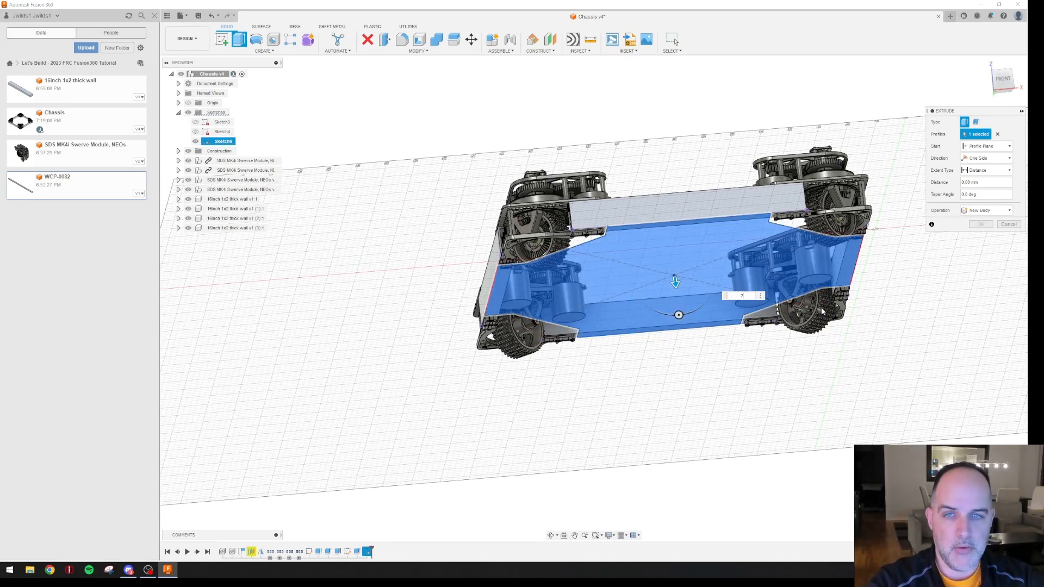
pyautogui.write('5in')
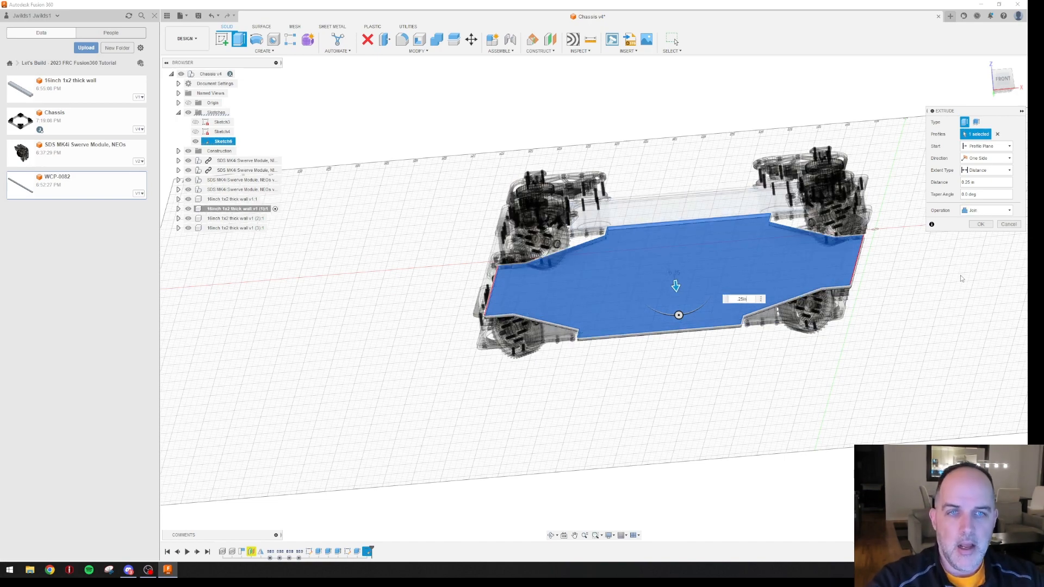
# Set the plate extrusion's operation to New Body and complete it
pyautogui.keyDown('shift'); pyautogui.moveTo(864, 169); pyautogui.dragTo(843, 183, button='middle'); pyautogui.keyUp('shift')
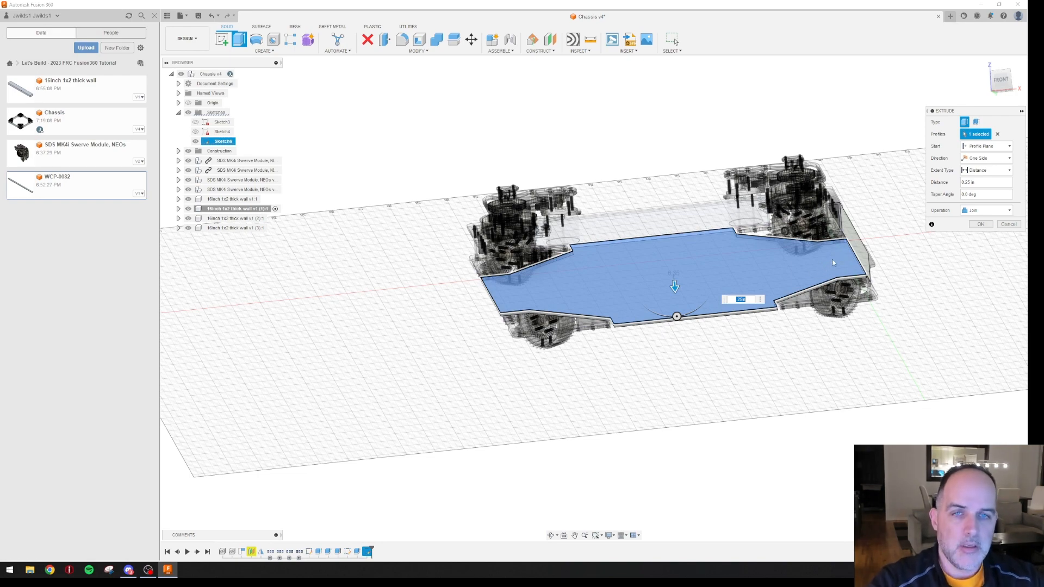
pyautogui.keyDown('shift'); pyautogui.moveTo(845, 303); pyautogui.dragTo(832, 266, button='middle'); pyautogui.keyUp('shift')
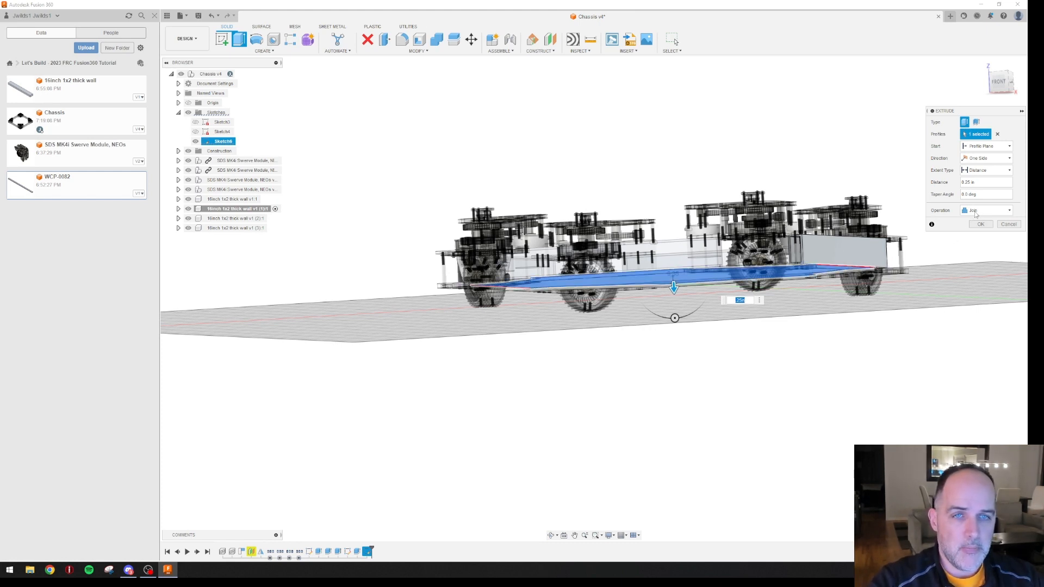
pyautogui.click(1002, 213)
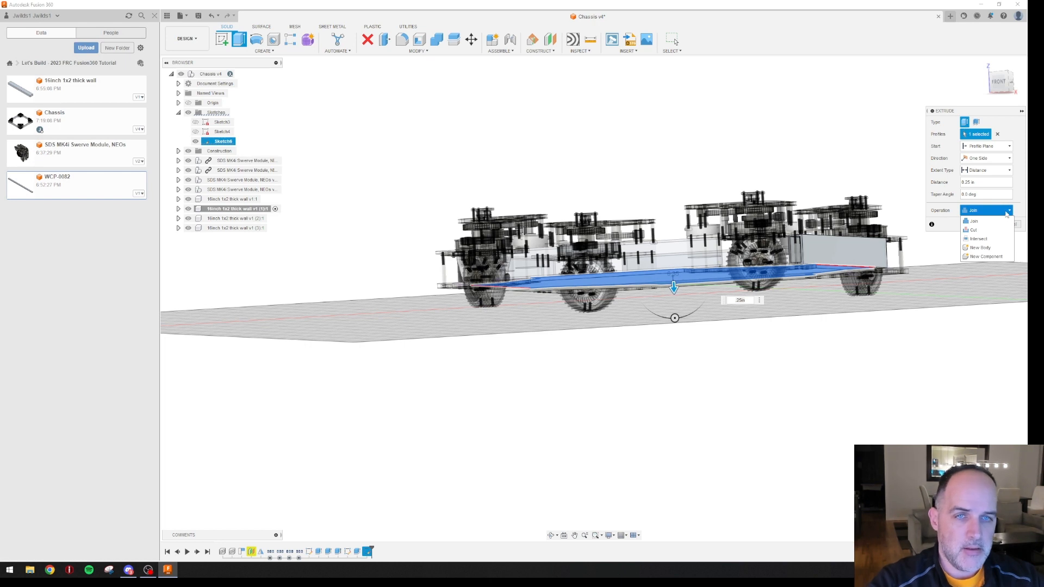
pyautogui.click(991, 250)
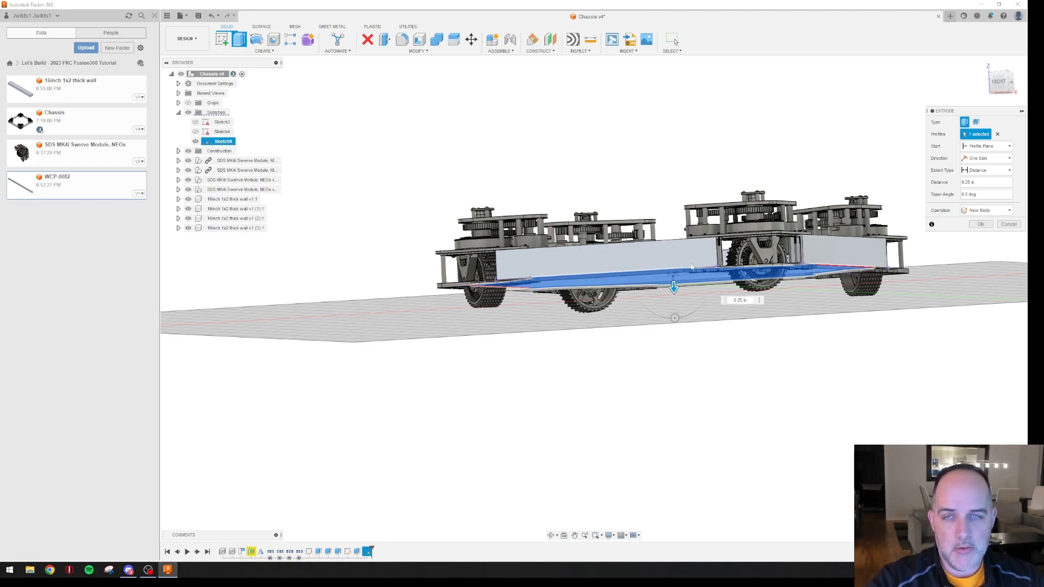
pyautogui.keyDown('shift'); pyautogui.moveTo(686, 348); pyautogui.dragTo(691, 292, button='middle'); pyautogui.keyUp('shift')
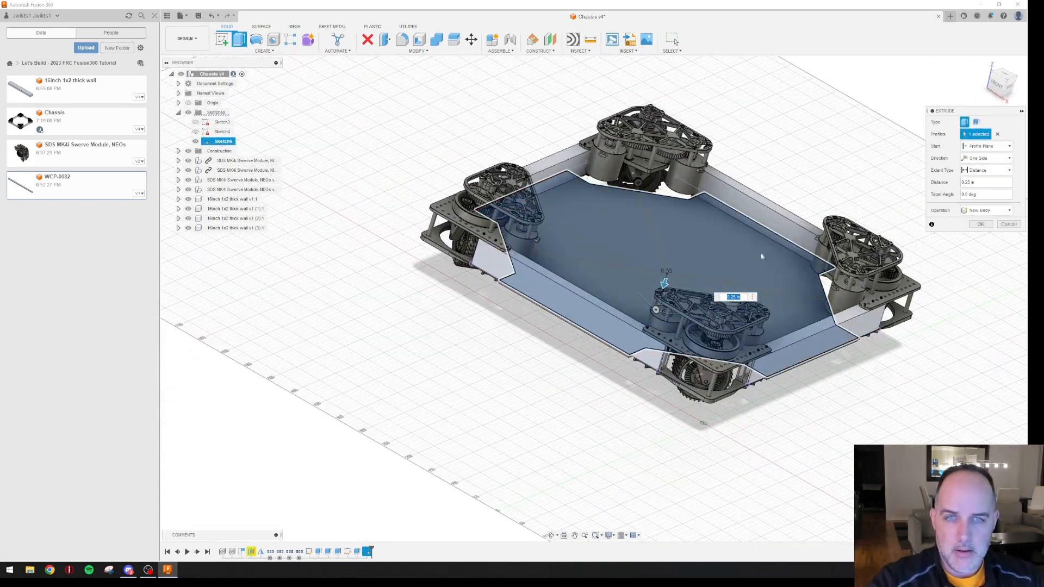
pyautogui.click(980, 225)
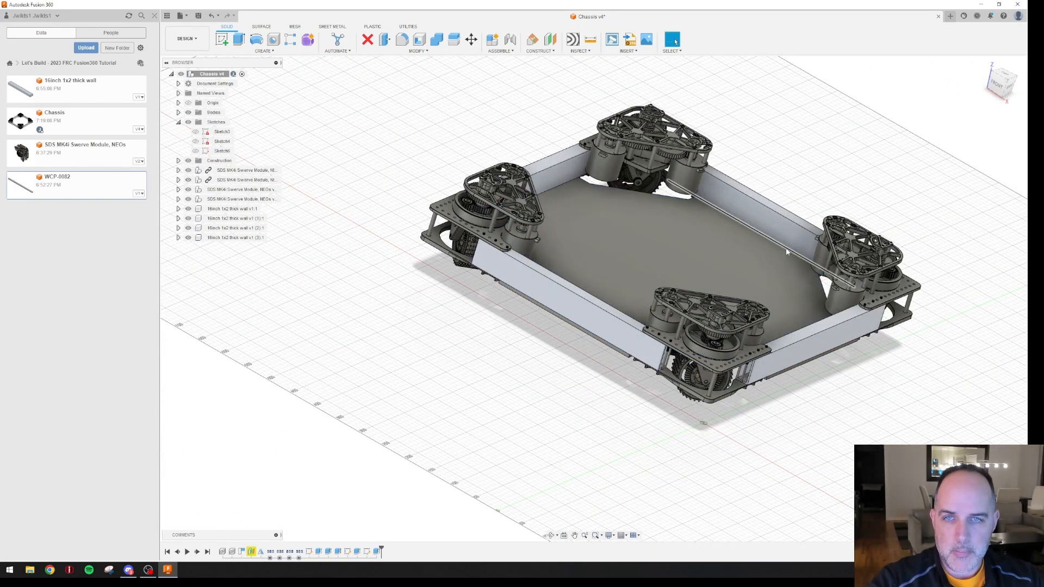
# Collapse the sketches list, expand the bodies list and inspect the new plate body in the home view
pyautogui.click(178, 122)
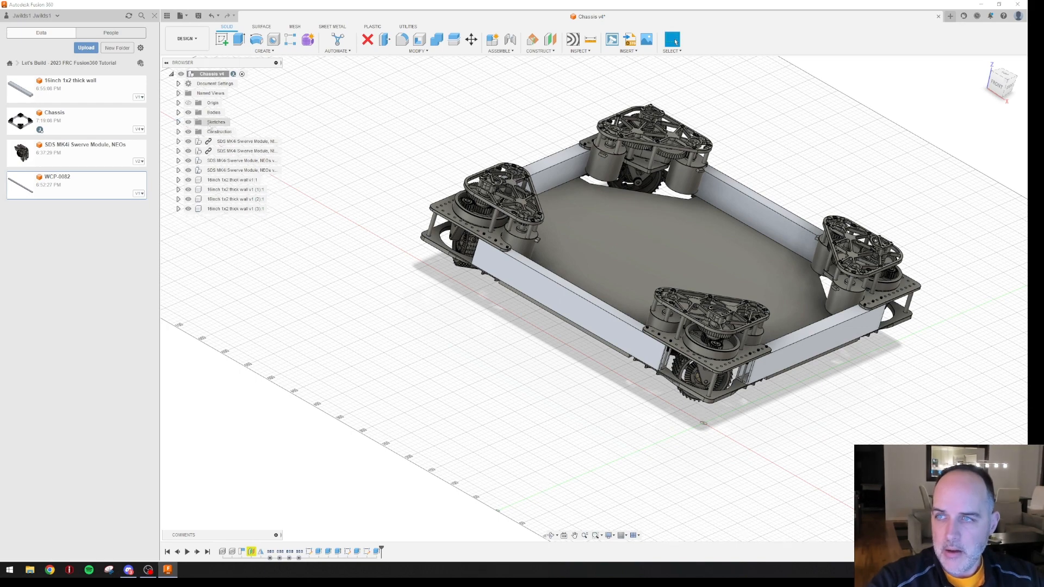
pyautogui.click(178, 113)
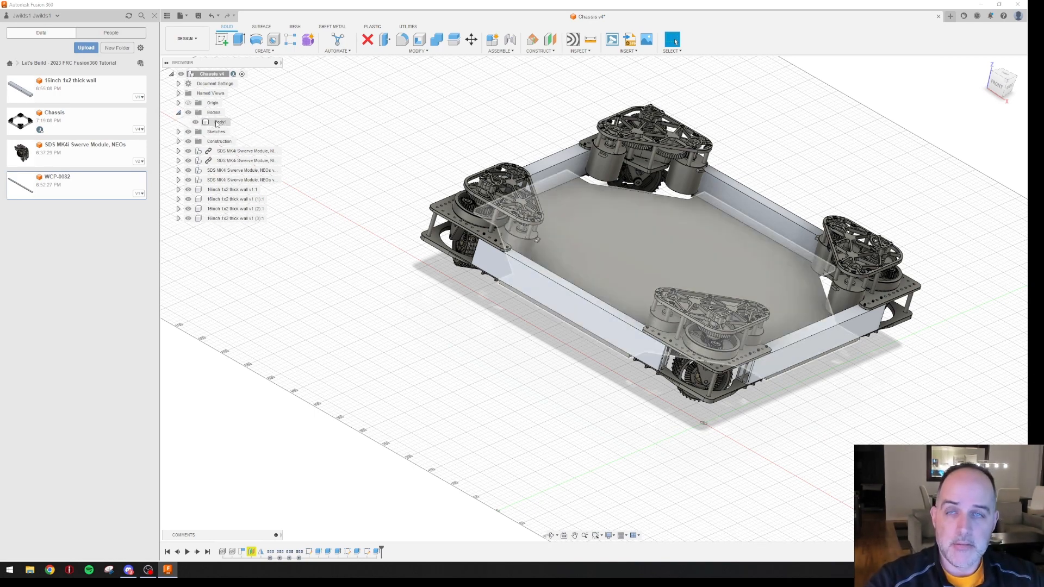
pyautogui.click(217, 122)
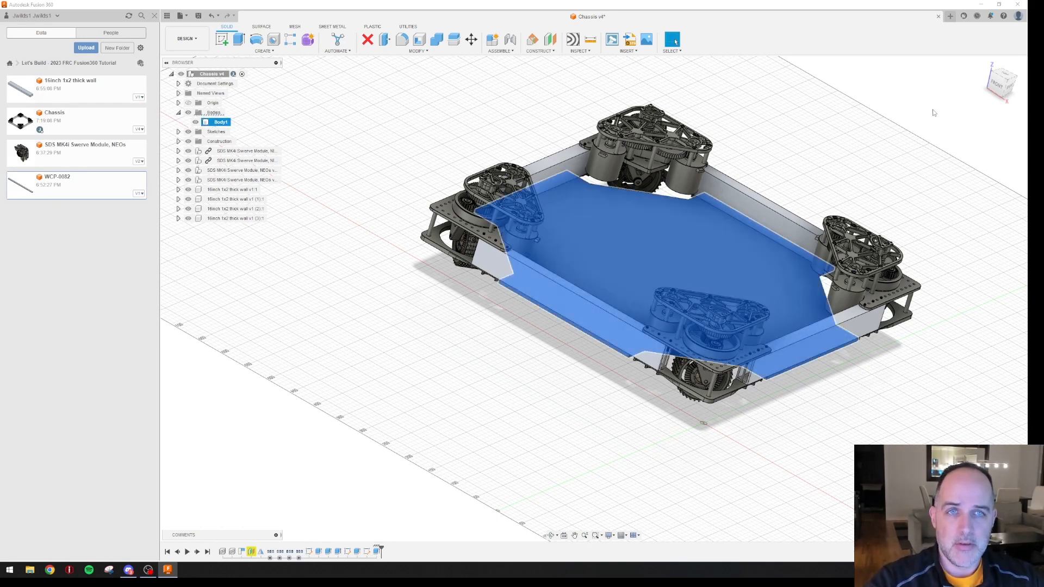
pyautogui.click(986, 70)
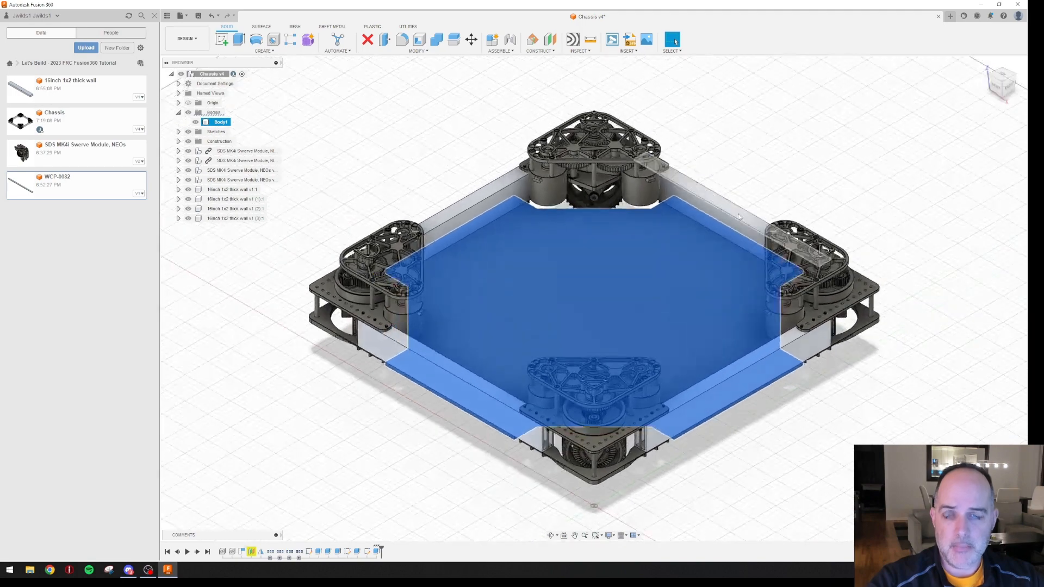
pyautogui.click(815, 205)
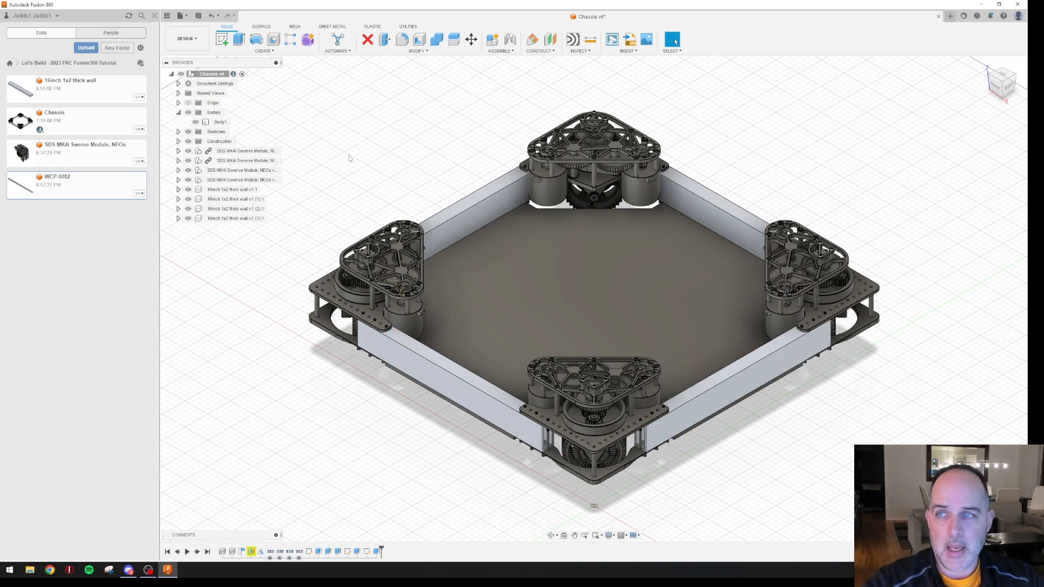
pyautogui.click(580, 251)
pyautogui.moveTo(580, 252); pyautogui.dragTo(642, 249, button='middle')
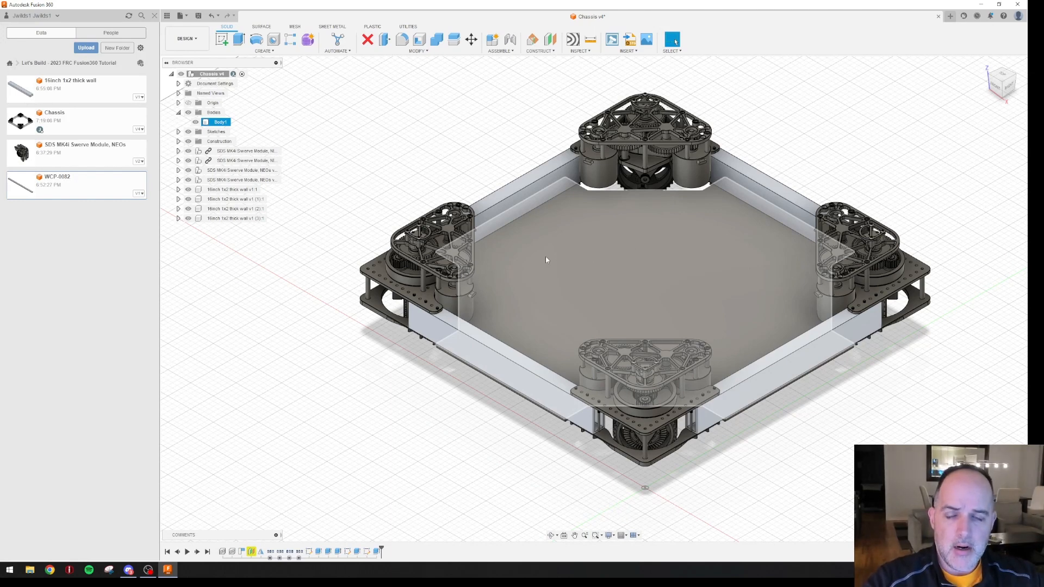
pyautogui.click(343, 164)
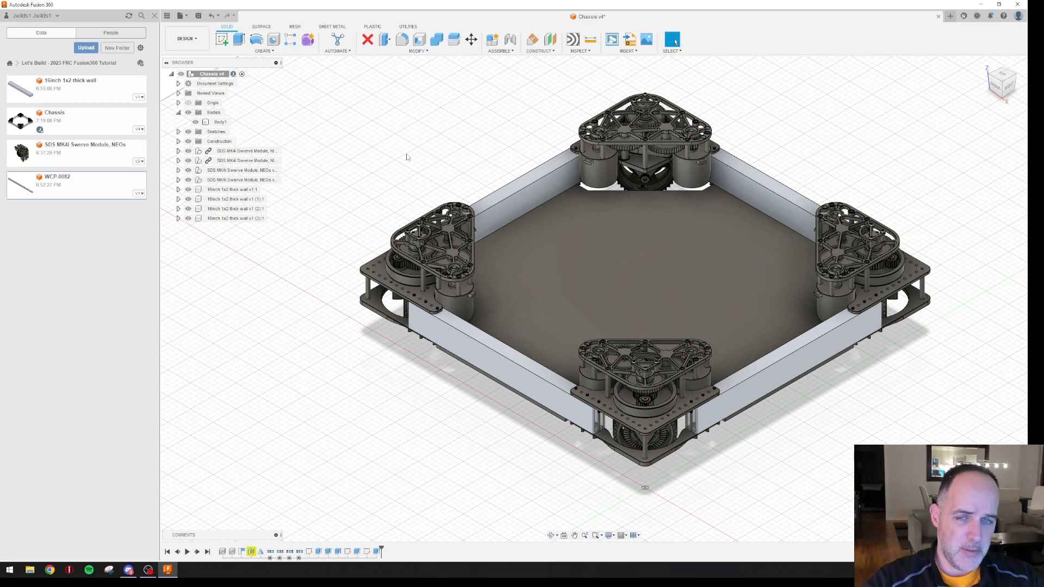
# Create an empty internal standard component with the top-level Chassis assembly as its parent, without activating it
pyautogui.click(506, 52)
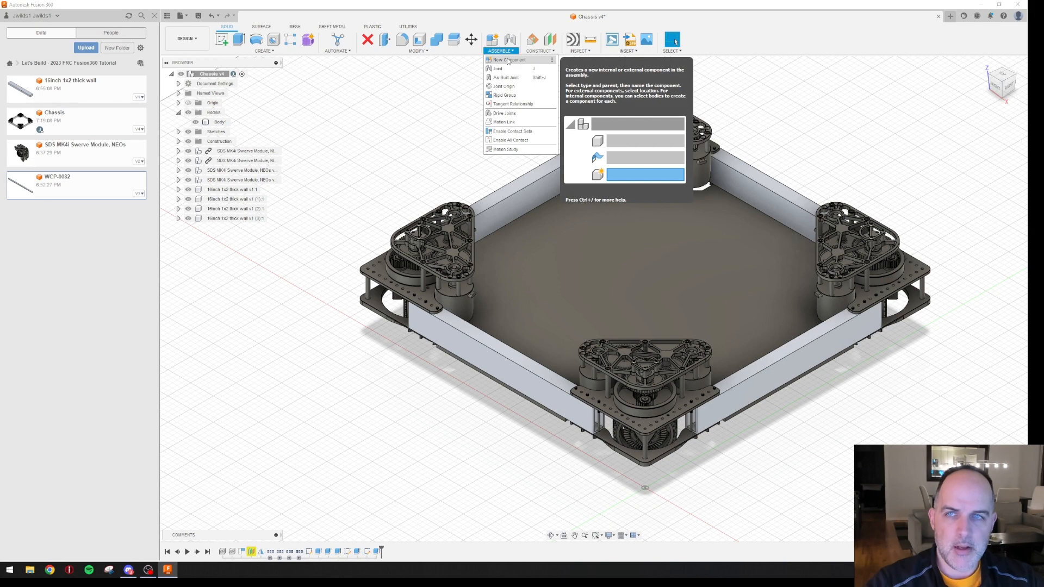
pyautogui.click(507, 61)
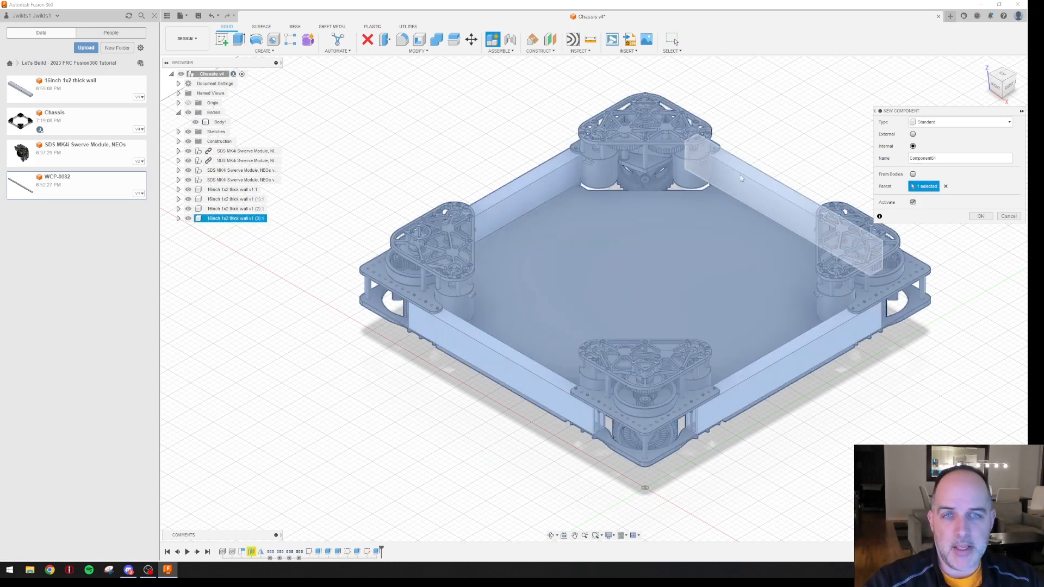
pyautogui.click(945, 186)
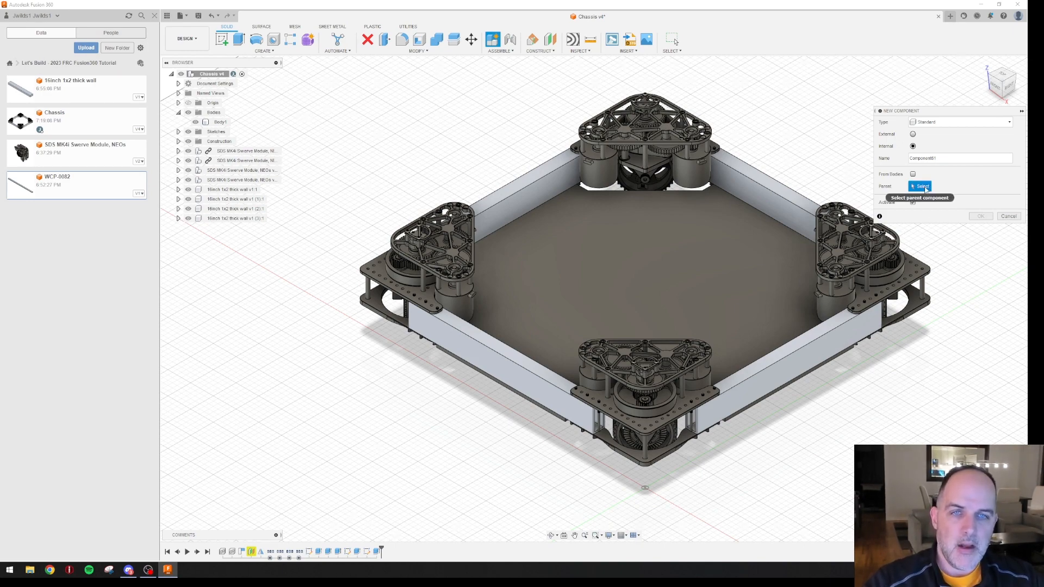
pyautogui.click(233, 190)
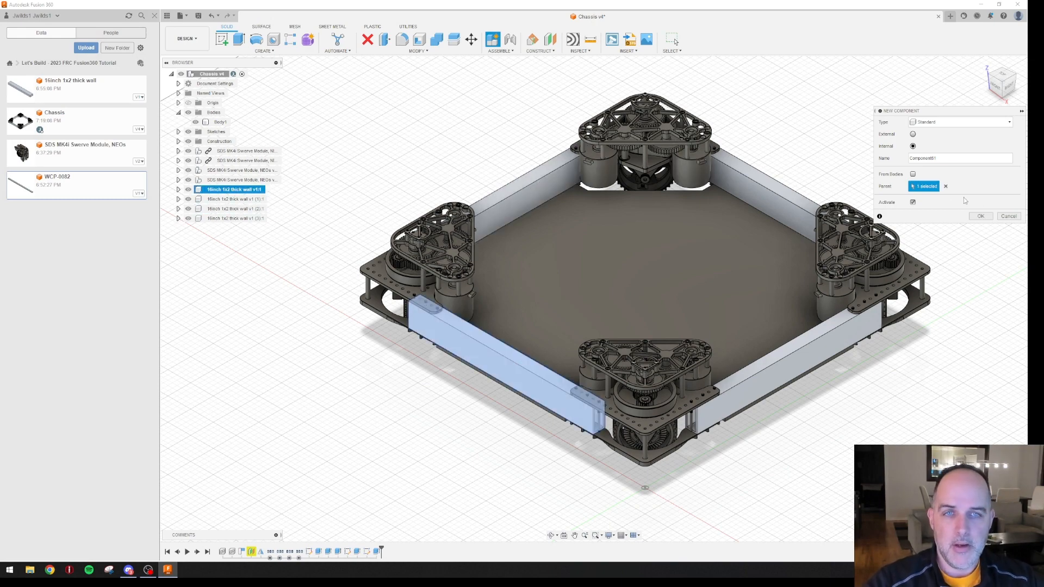
pyautogui.click(946, 187)
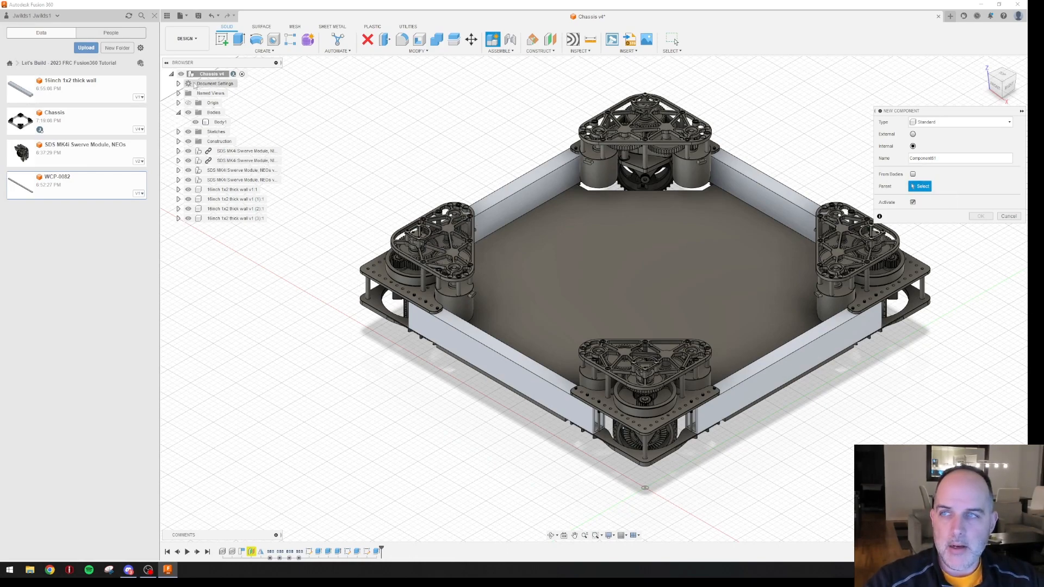
pyautogui.click(203, 75)
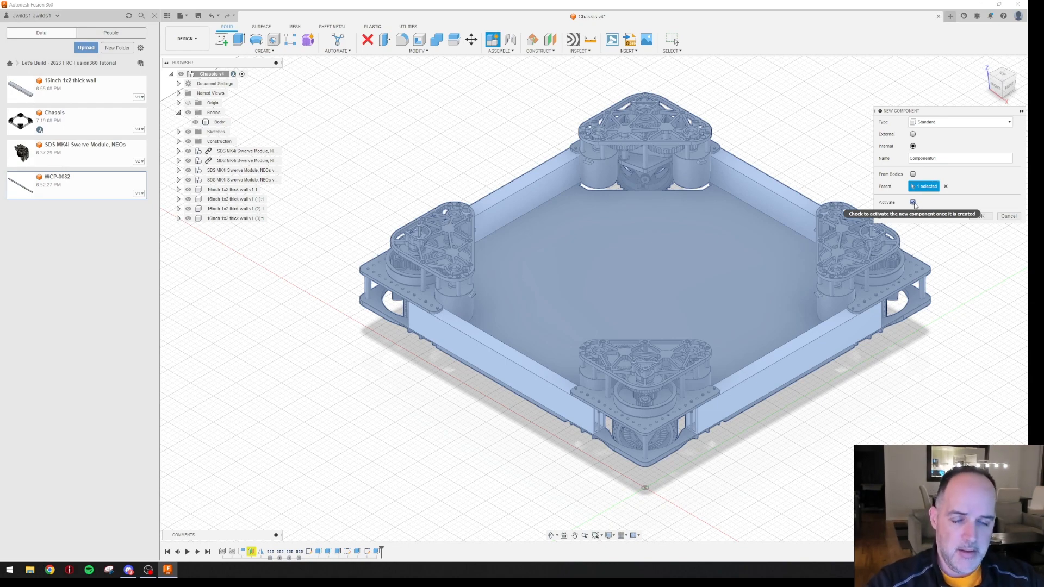
pyautogui.click(913, 202)
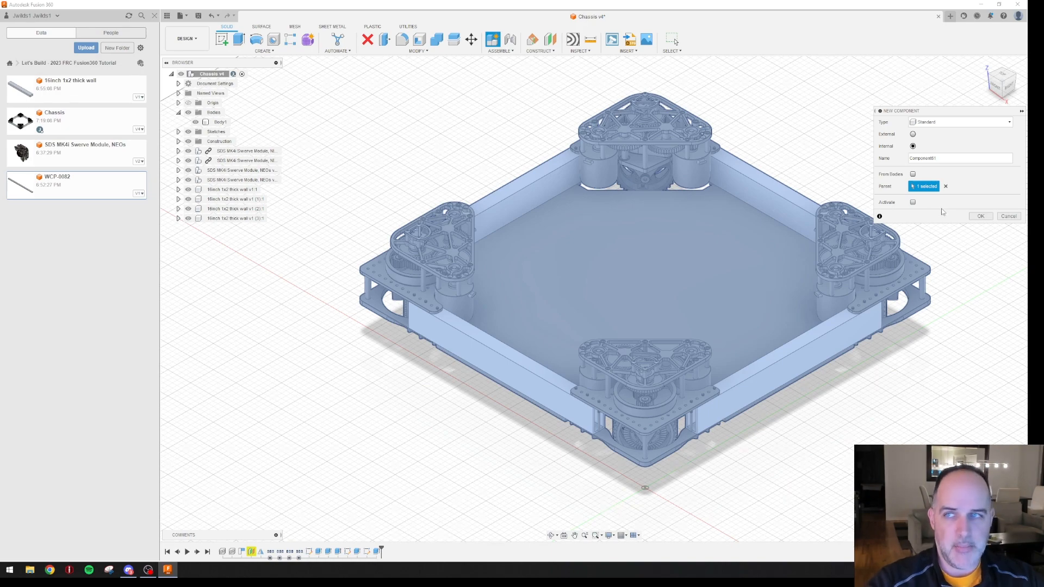
pyautogui.click(980, 217)
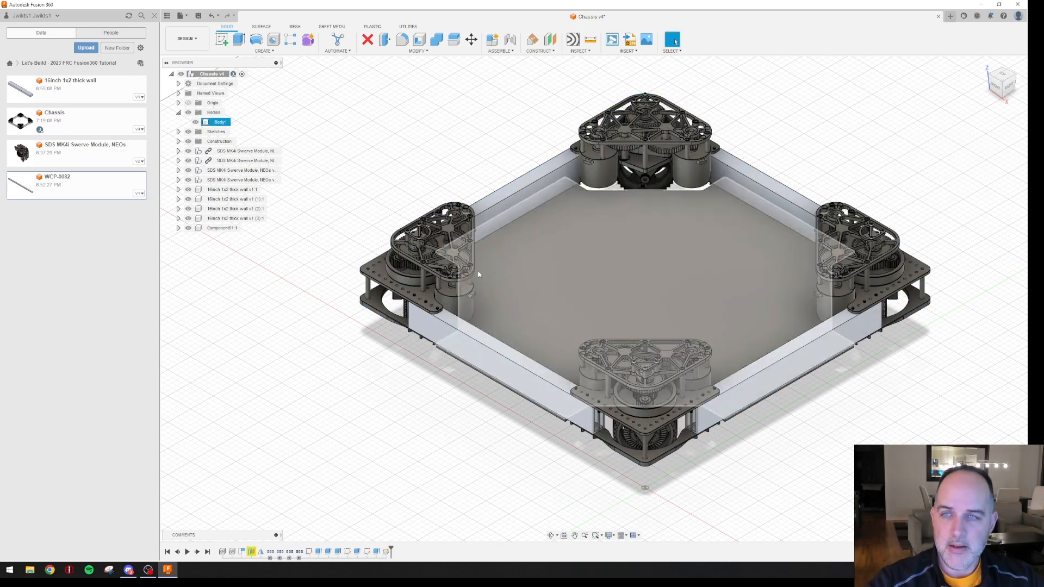
# Rename the new empty component as Belly Pan
pyautogui.click(218, 230)
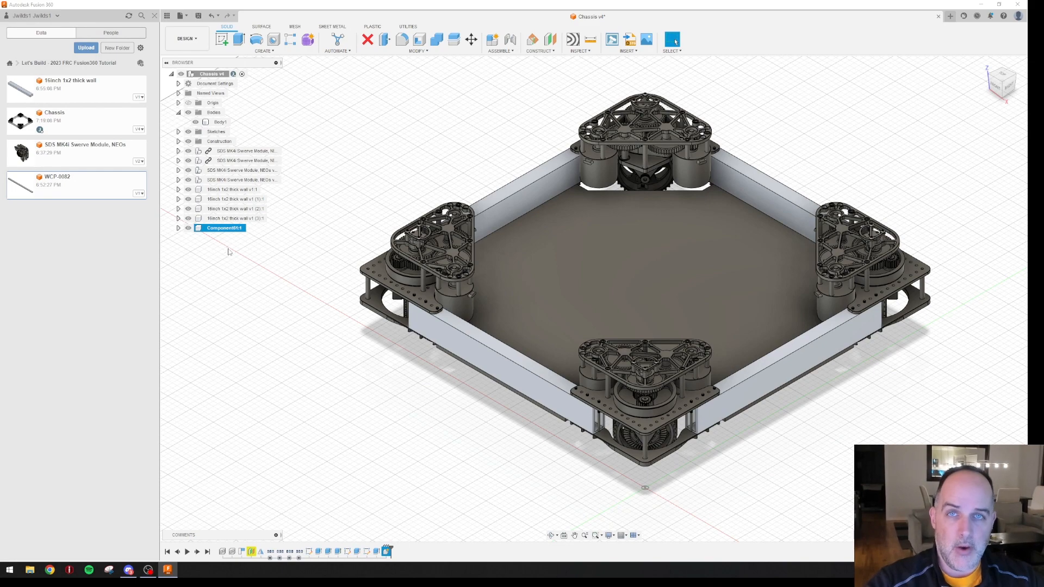
pyautogui.rightClick(225, 229)
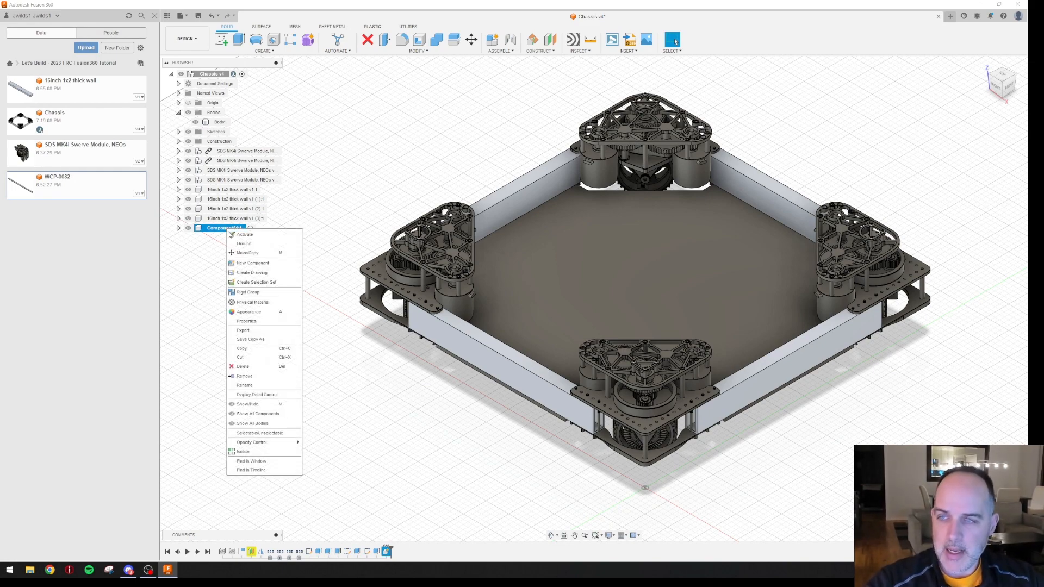
pyautogui.click(258, 387)
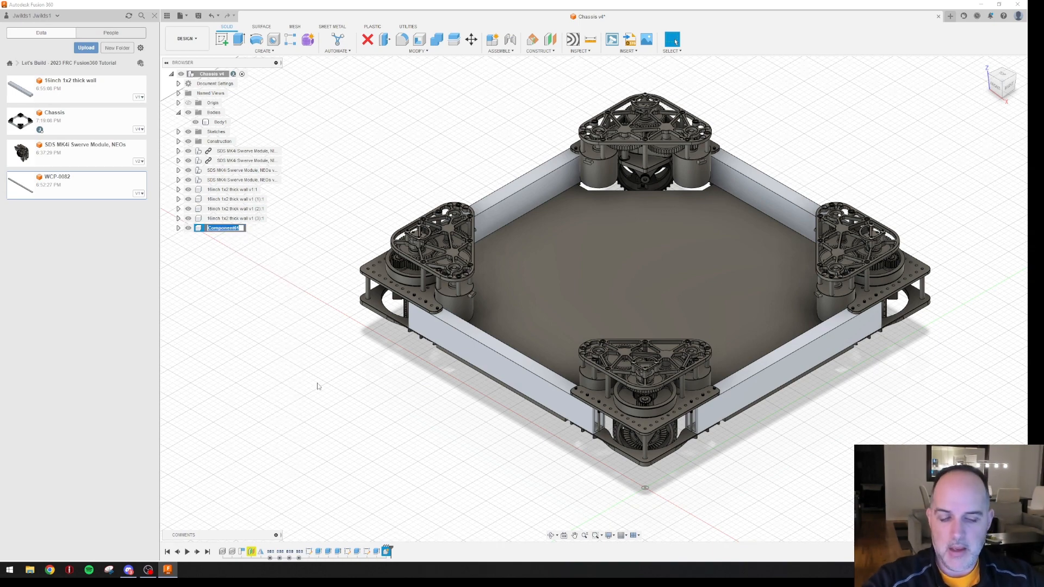
pyautogui.write('Belly Pan')
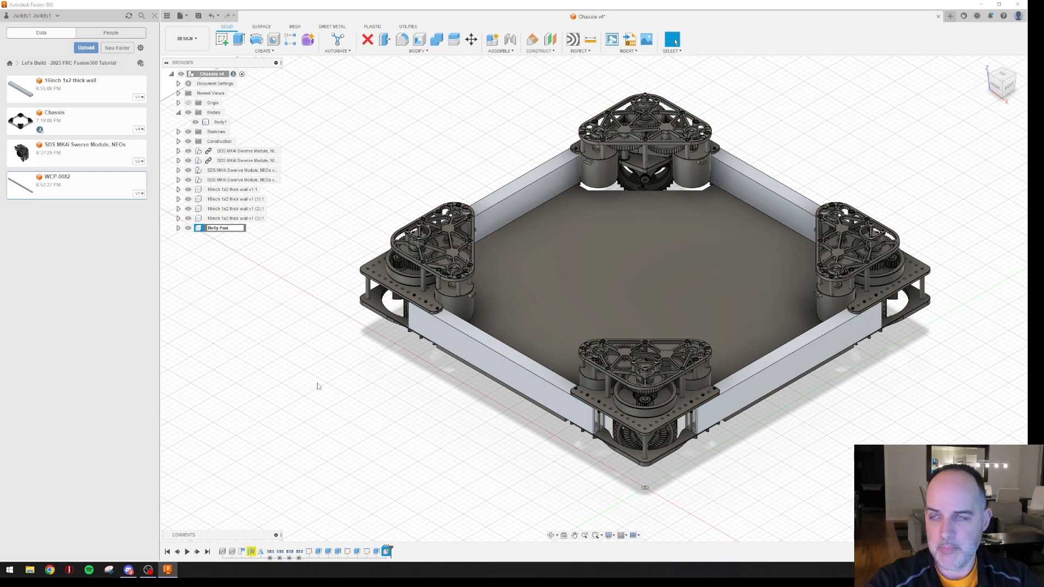
pyautogui.press('Return')
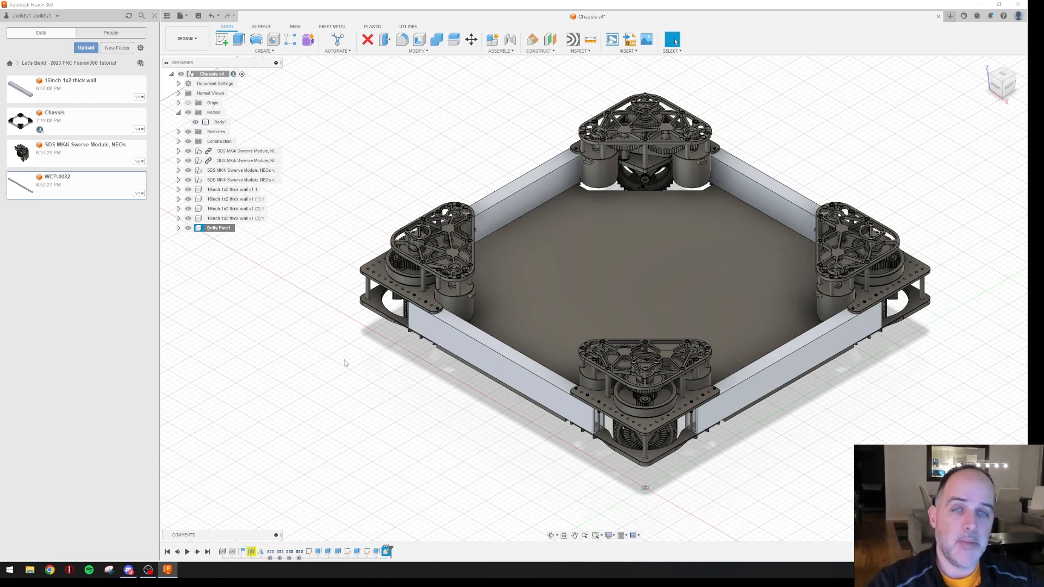
# Save the chassis design as a new version with the default version description
pyautogui.moveTo(675, 490)
pyautogui.keyDown('shift'); pyautogui.mouseDown(button='middle')
pyautogui.moveTo(673, 396)
pyautogui.moveTo(676, 486)
pyautogui.mouseUp(button='middle'); pyautogui.keyUp('shift')
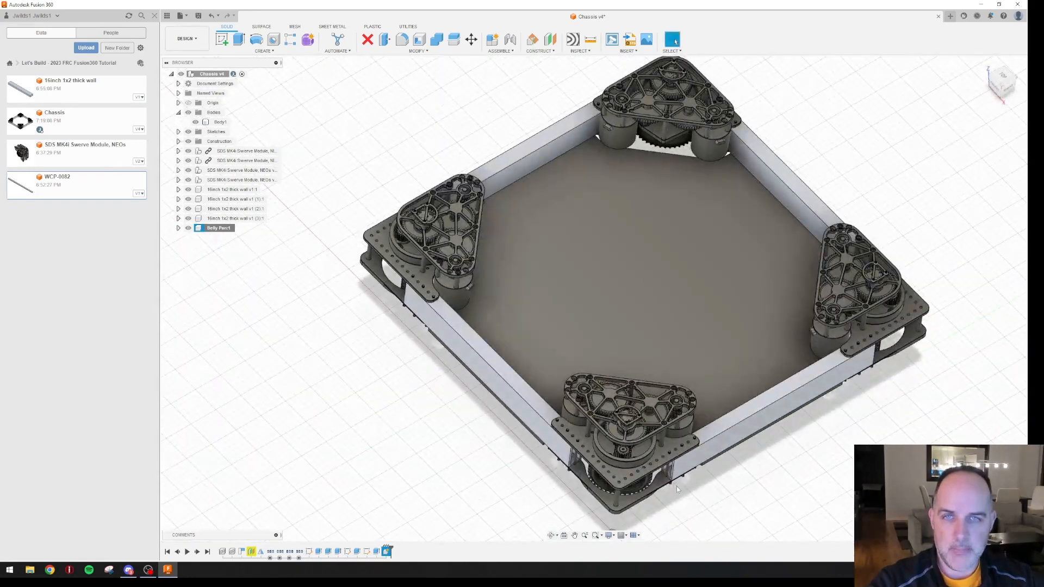
pyautogui.click(200, 17)
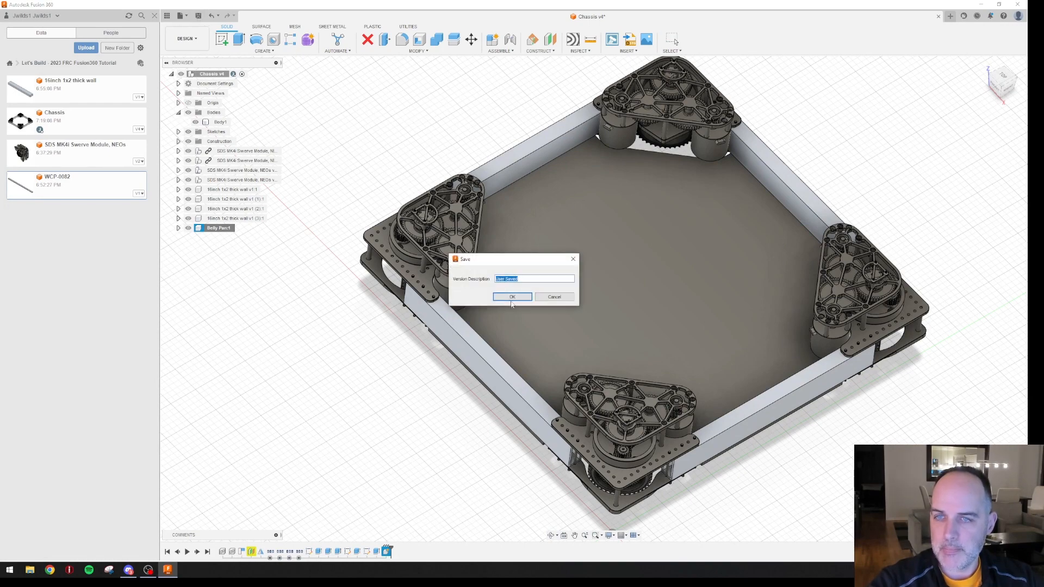
pyautogui.click(511, 298)
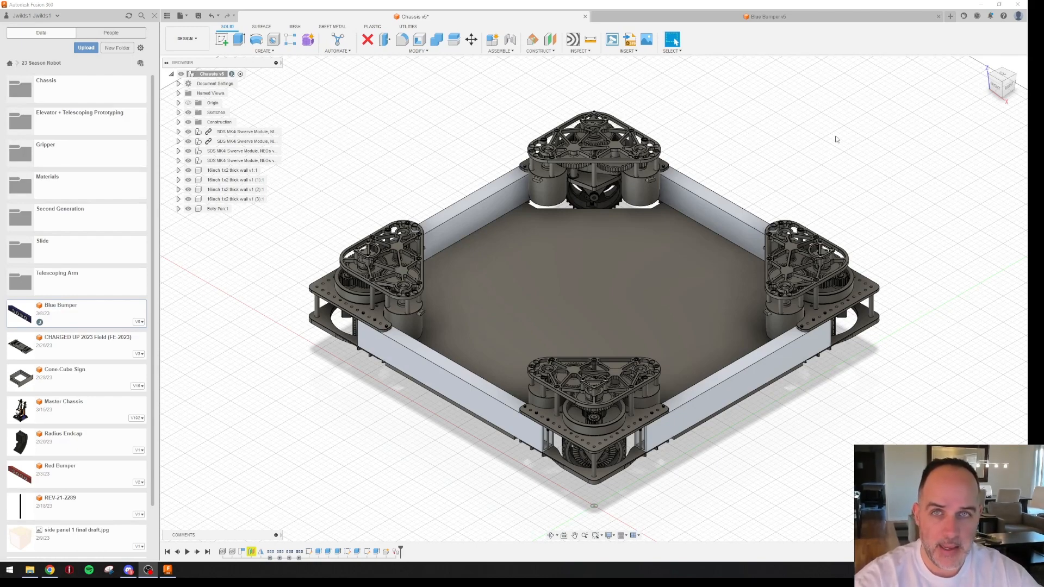
# Look over the Blue Bumper design and return to the Chassis design
pyautogui.click(753, 18)
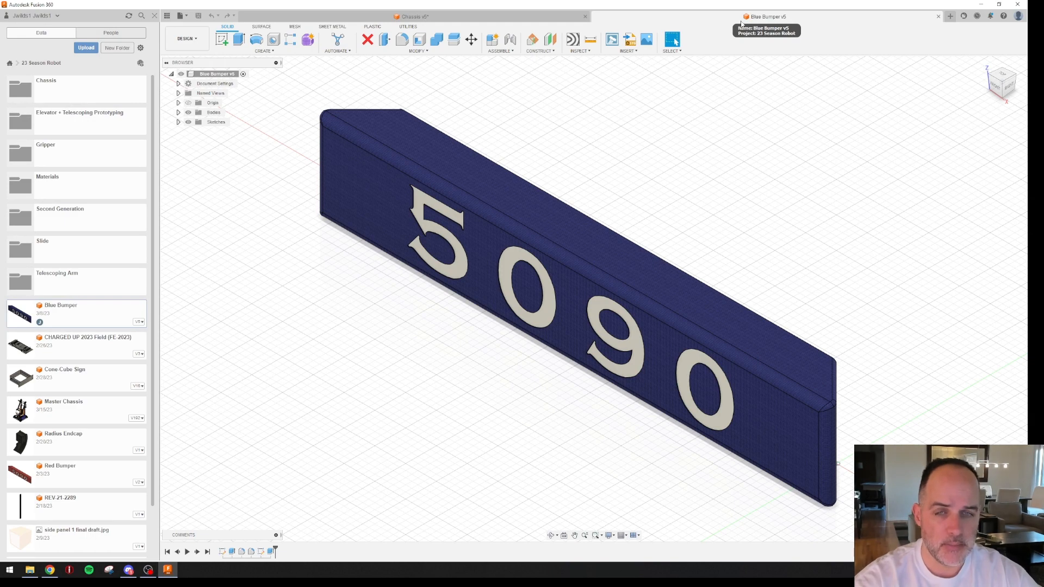
pyautogui.click(508, 17)
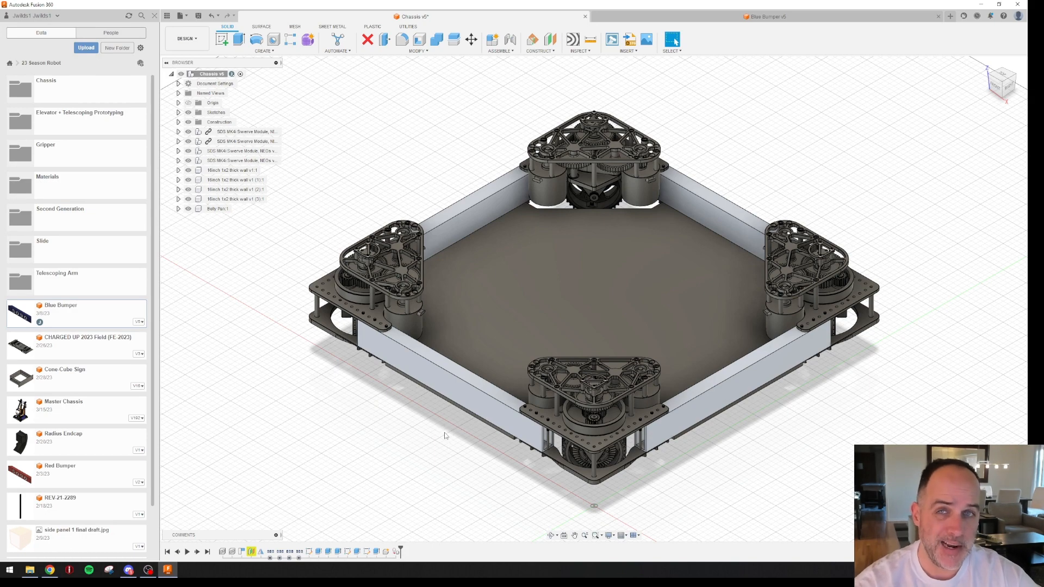
# Start a new sketch on the underside face of the belly plate, with the bottom view turned 180 degrees
pyautogui.click(223, 40)
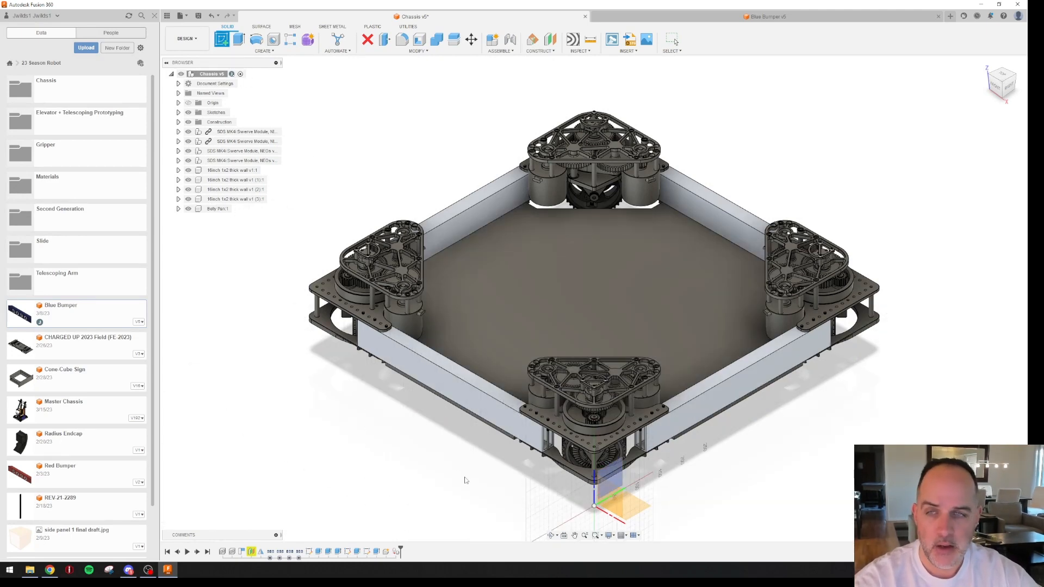
pyautogui.keyDown('shift'); pyautogui.moveTo(464, 476); pyautogui.dragTo(459, 432, button='middle'); pyautogui.keyUp('shift')
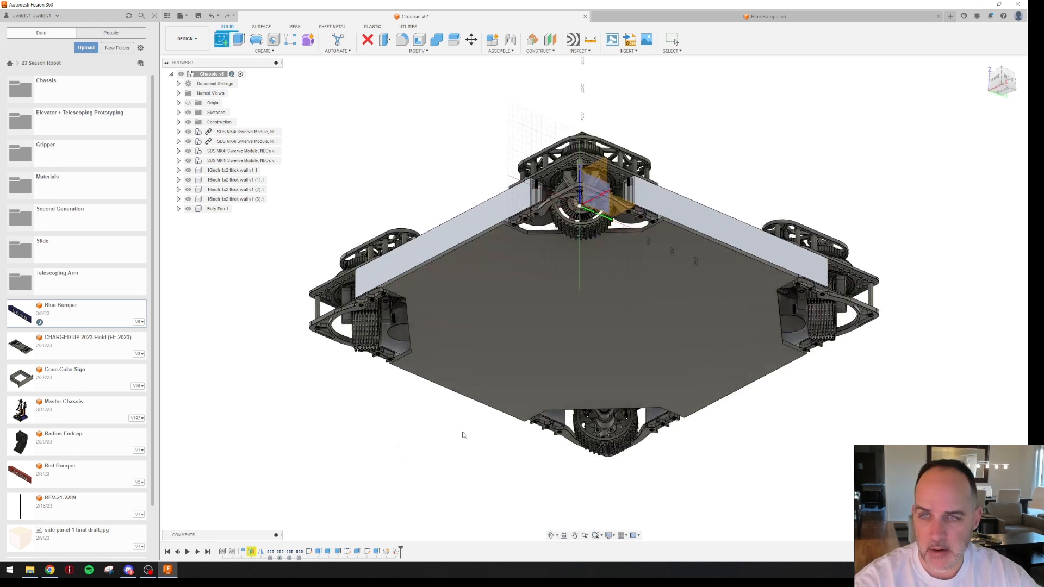
pyautogui.click(464, 292)
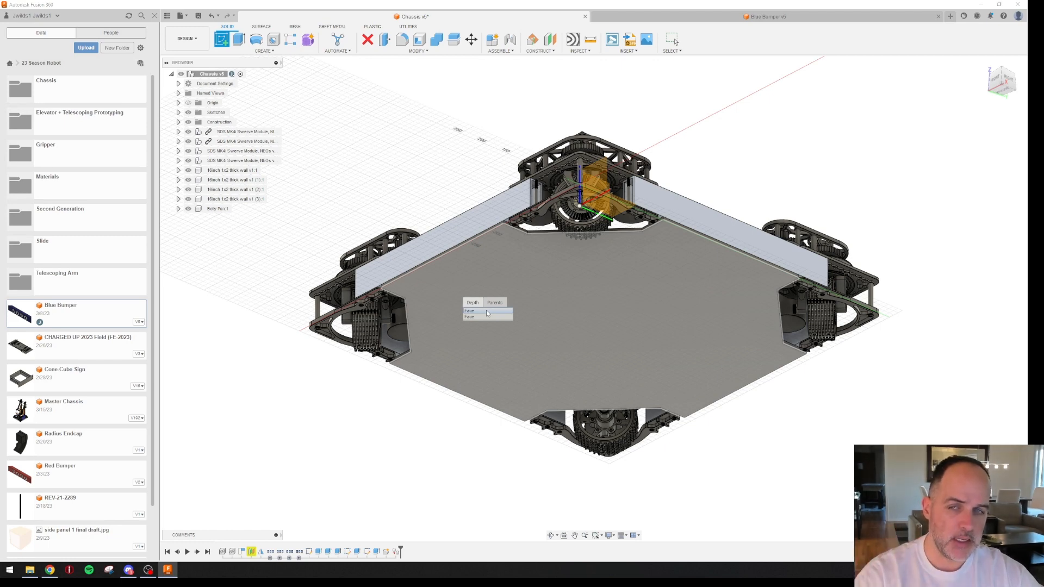
pyautogui.click(487, 310)
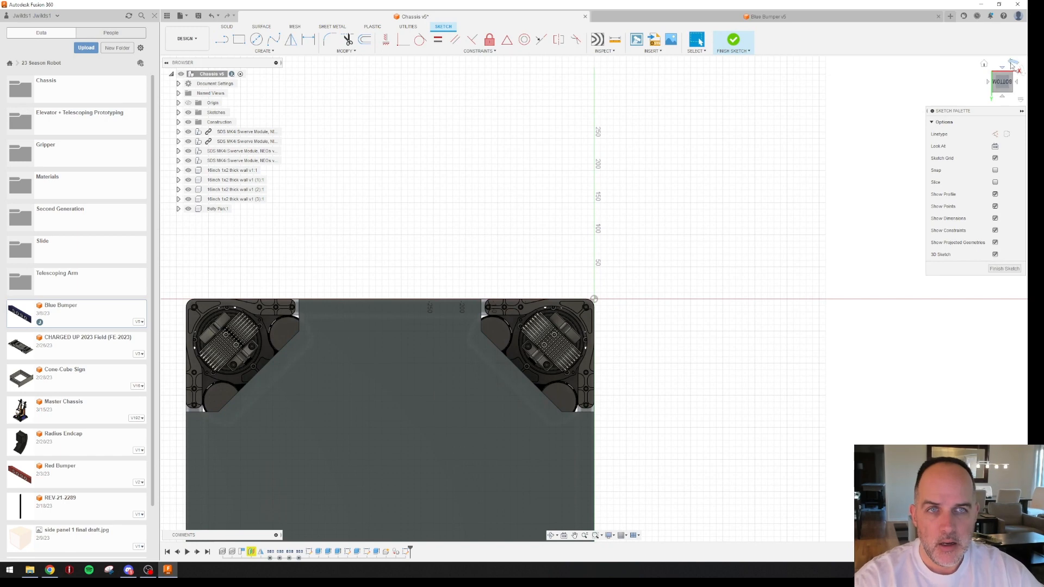
pyautogui.click(1012, 65)
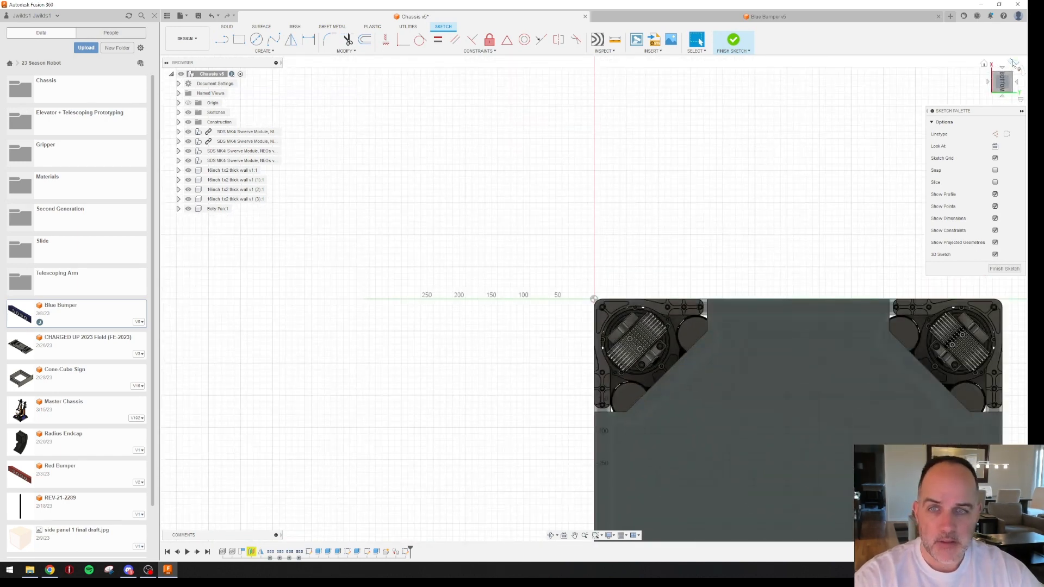
pyautogui.click(1013, 64)
pyautogui.moveTo(704, 152)
pyautogui.mouseDown(button='middle')
pyautogui.moveTo(713, 324)
pyautogui.moveTo(694, 341)
pyautogui.mouseUp(button='middle')
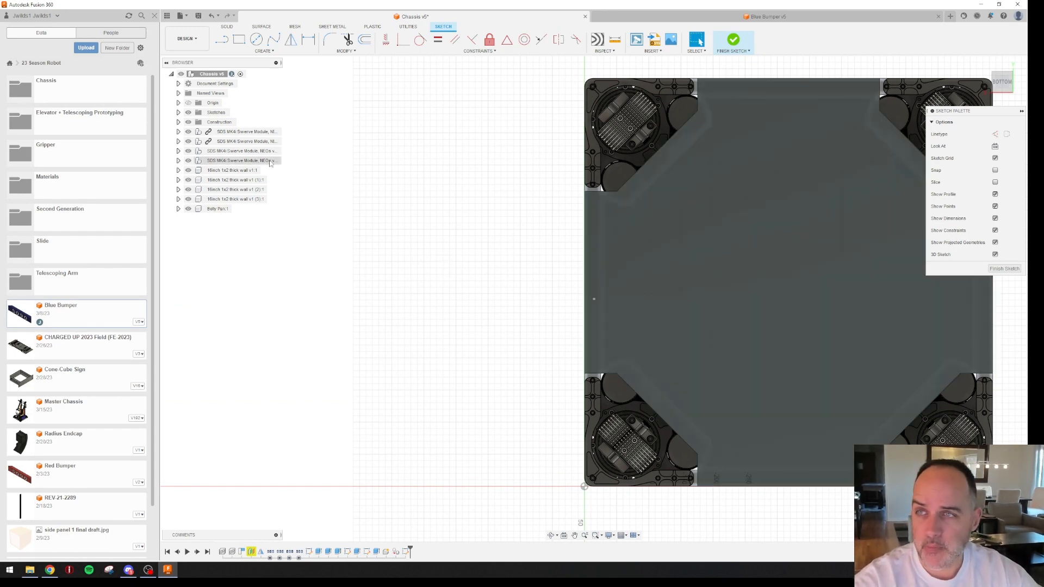
pyautogui.click(265, 52)
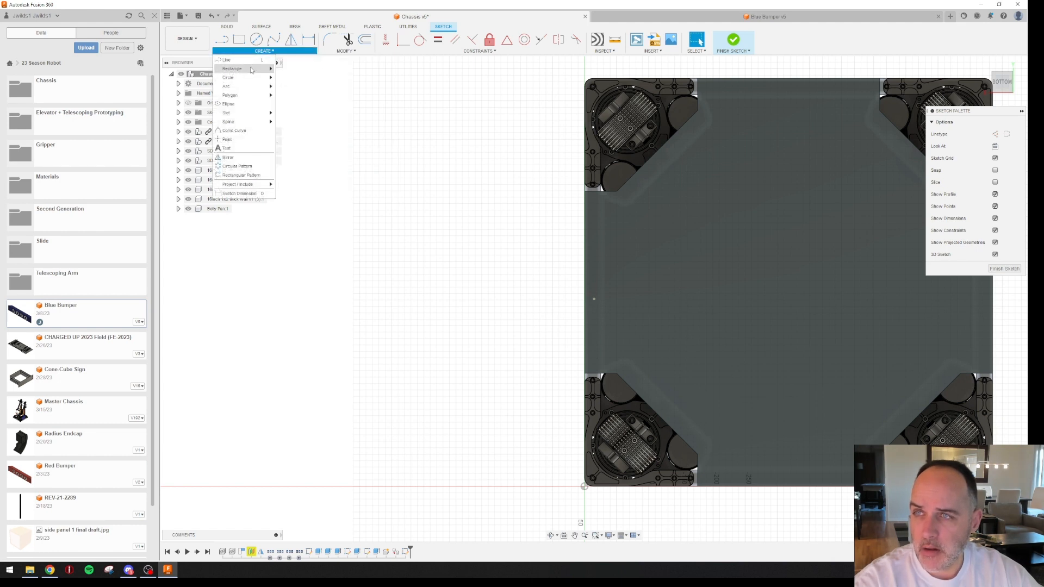
pyautogui.moveTo(251, 70)
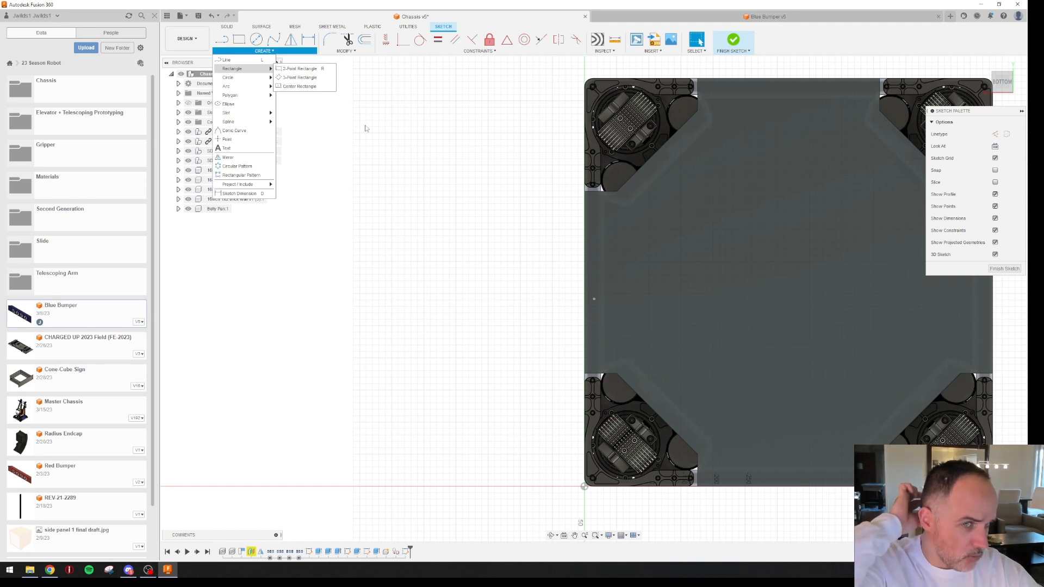
pyautogui.moveTo(522, 51)
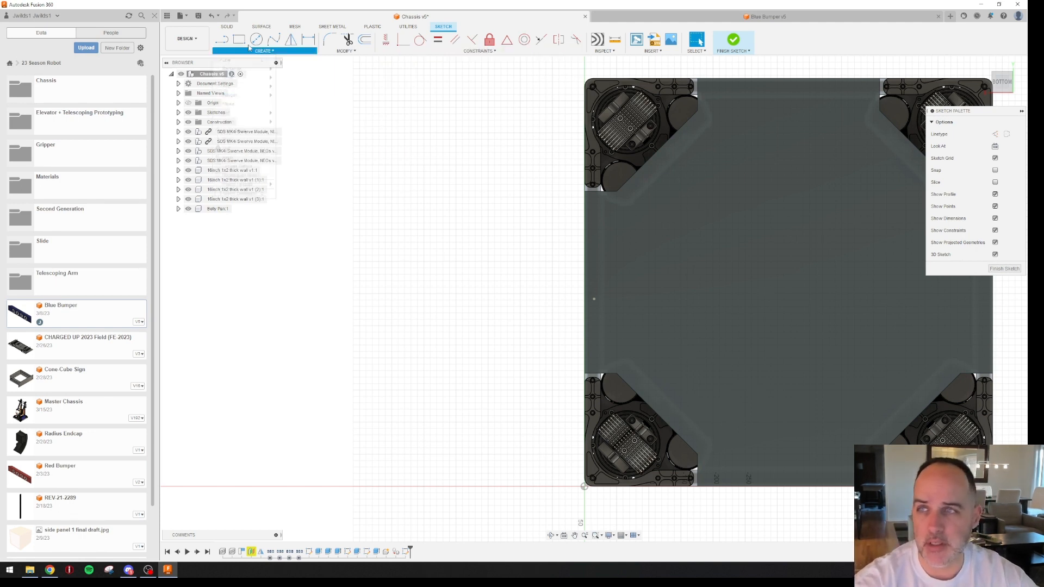
pyautogui.moveTo(245, 51)
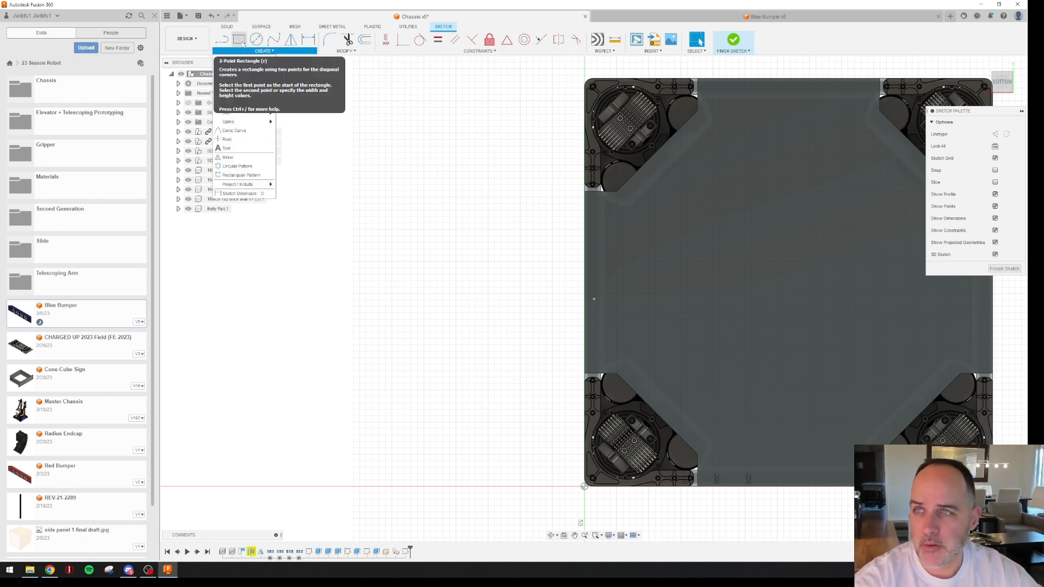
# Switch to the Blue Bumper design and examine the angled end of the bumper from above and at an angle
pyautogui.click(708, 16)
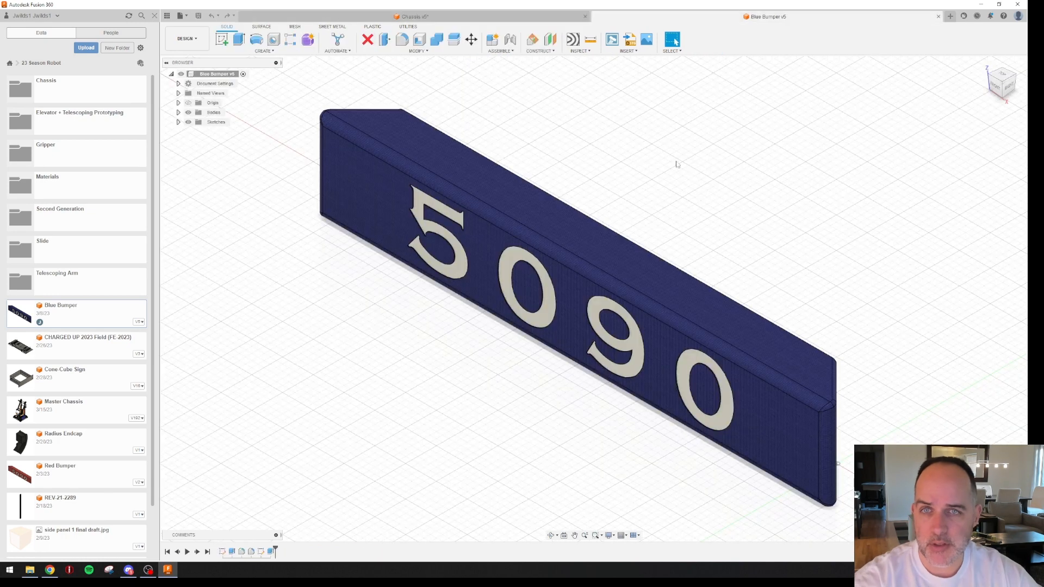
pyautogui.click(1005, 79)
pyautogui.scroll(-3, 691, 266)
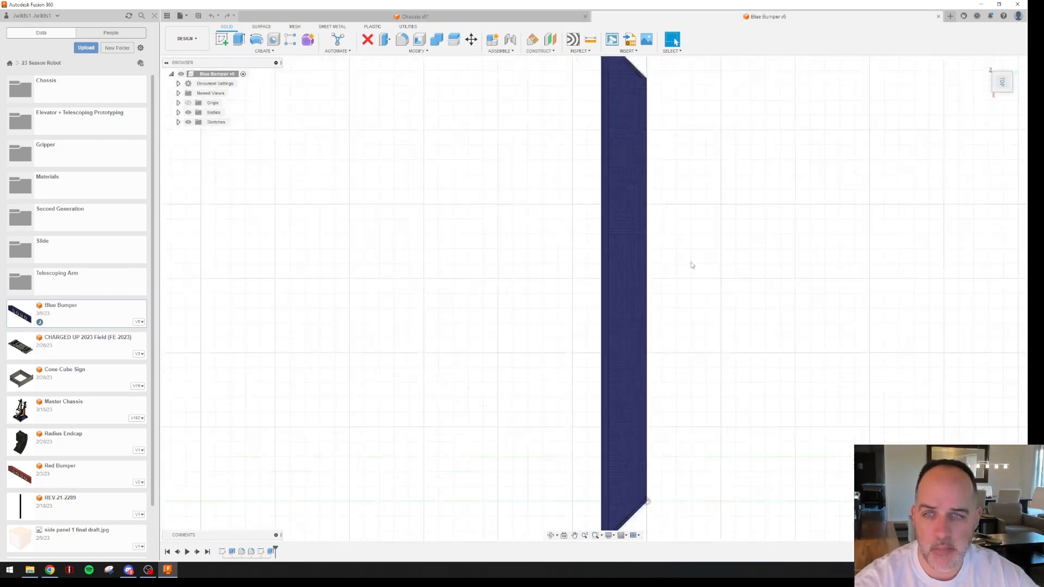
pyautogui.moveTo(678, 345); pyautogui.dragTo(722, 177, button='middle')
pyautogui.press('Escape')
pyautogui.scroll(5, 683, 269)
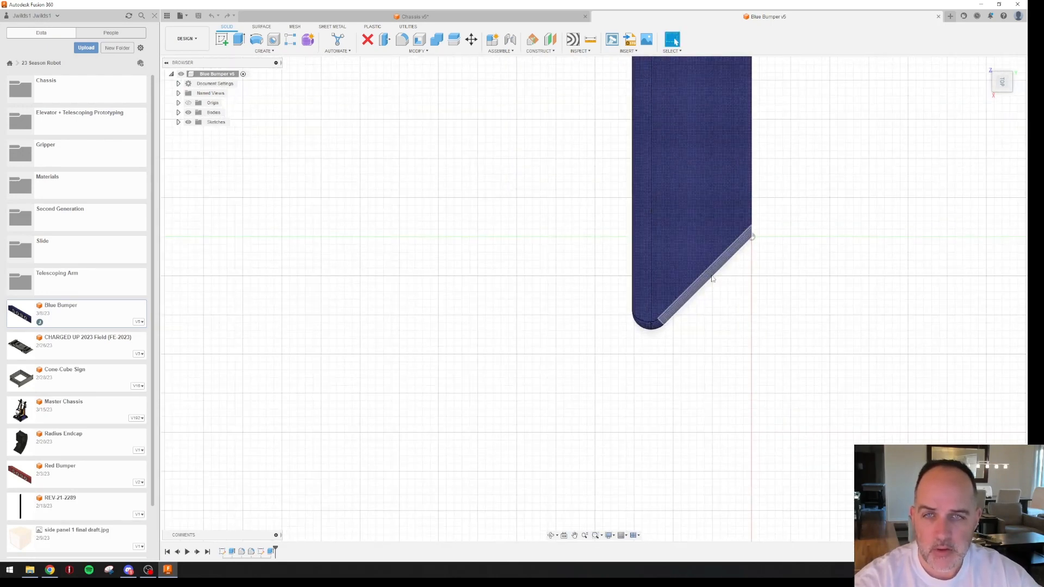
pyautogui.keyDown('shift'); pyautogui.moveTo(679, 306); pyautogui.dragTo(650, 315, button='middle'); pyautogui.keyUp('shift')
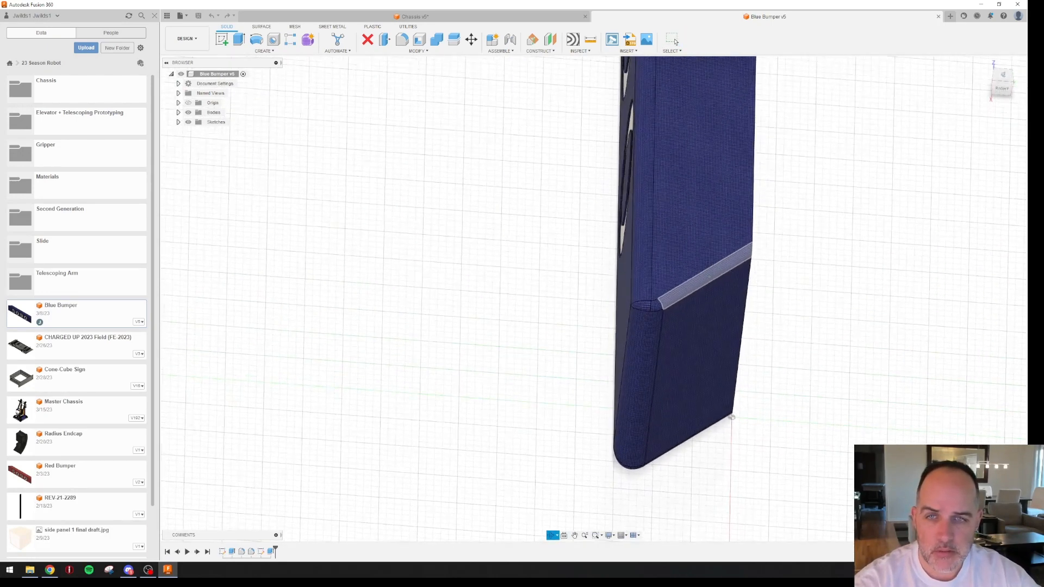
# Measure between the outer and inner corner points of the bumper's angled end, showing XYZ deltas in the global coordinate system
pyautogui.click(673, 41)
pyautogui.click(591, 42)
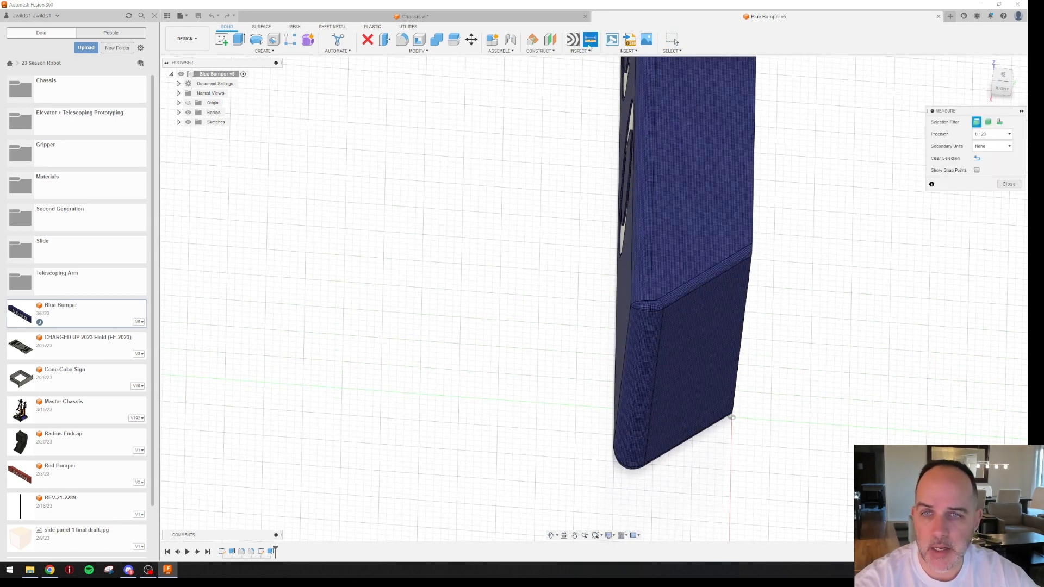
pyautogui.click(631, 307)
pyautogui.keyDown('shift'); pyautogui.moveTo(767, 263); pyautogui.dragTo(755, 267, button='middle'); pyautogui.keyUp('shift')
pyautogui.click(753, 256)
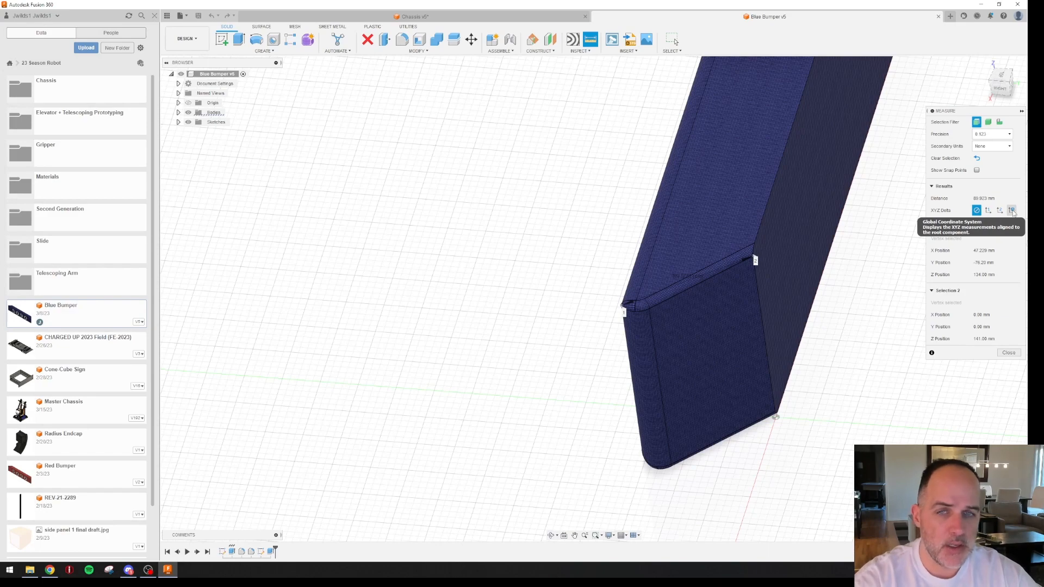
pyautogui.click(1012, 210)
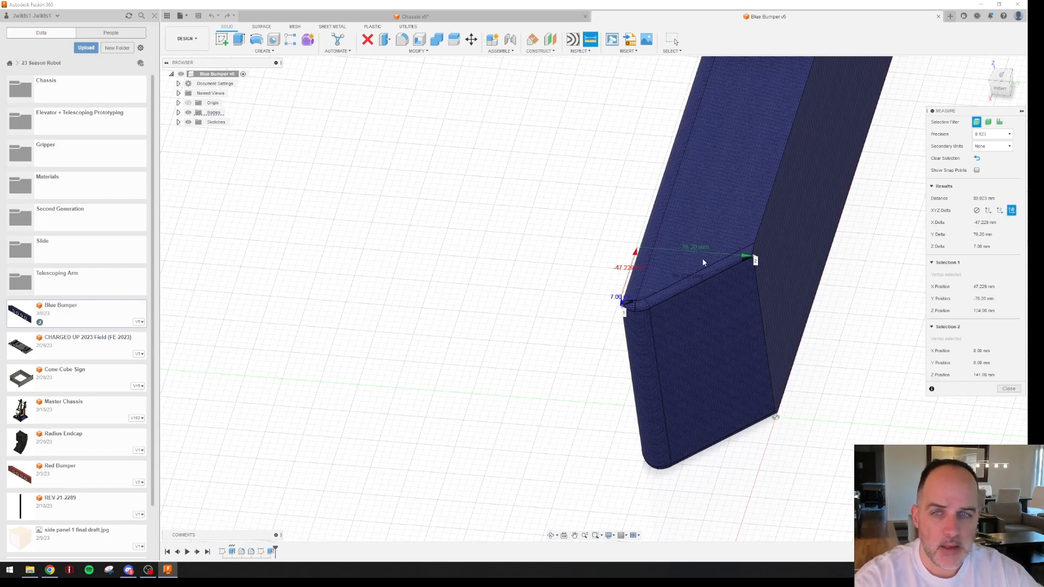
pyautogui.keyDown('shift'); pyautogui.moveTo(722, 282); pyautogui.dragTo(730, 270, button='middle'); pyautogui.keyUp('shift')
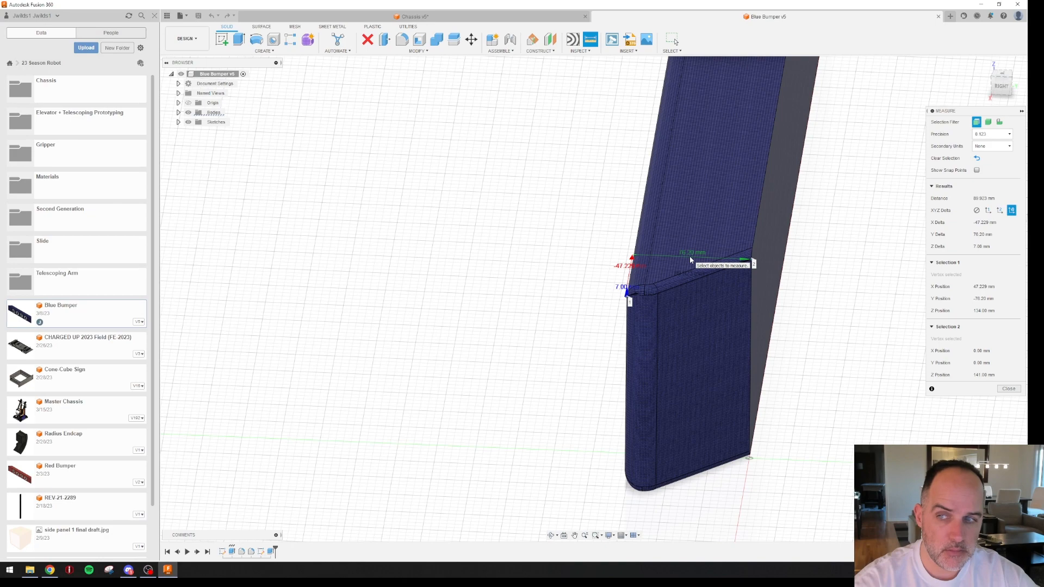
pyautogui.press('Escape')
# In the Chassis sketch, draw a two-point rectangle about 105 mm wide from the origin corner outward, spanning the full length of the chassis side
pyautogui.click(464, 18)
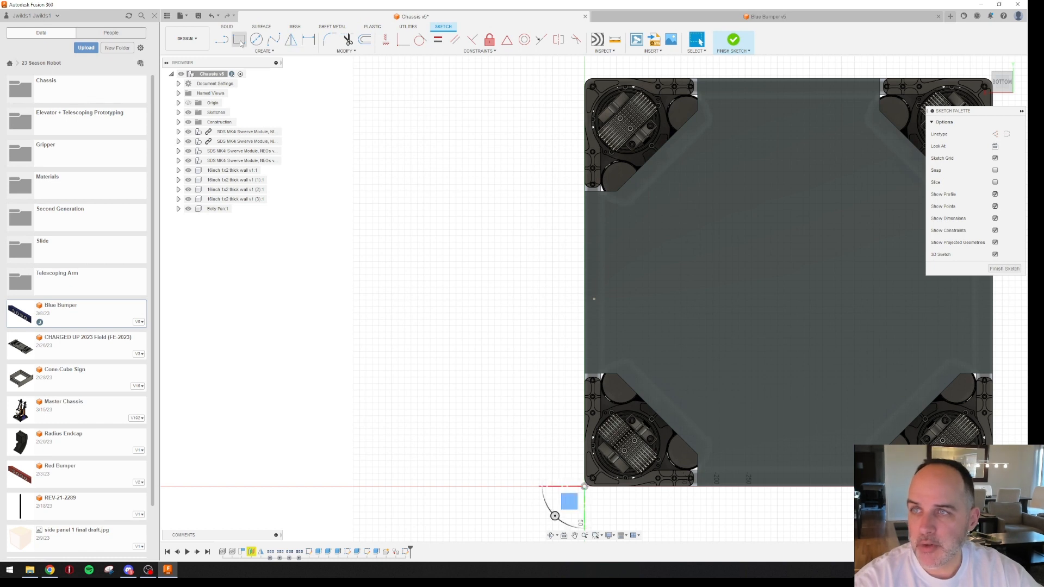
pyautogui.press('r')
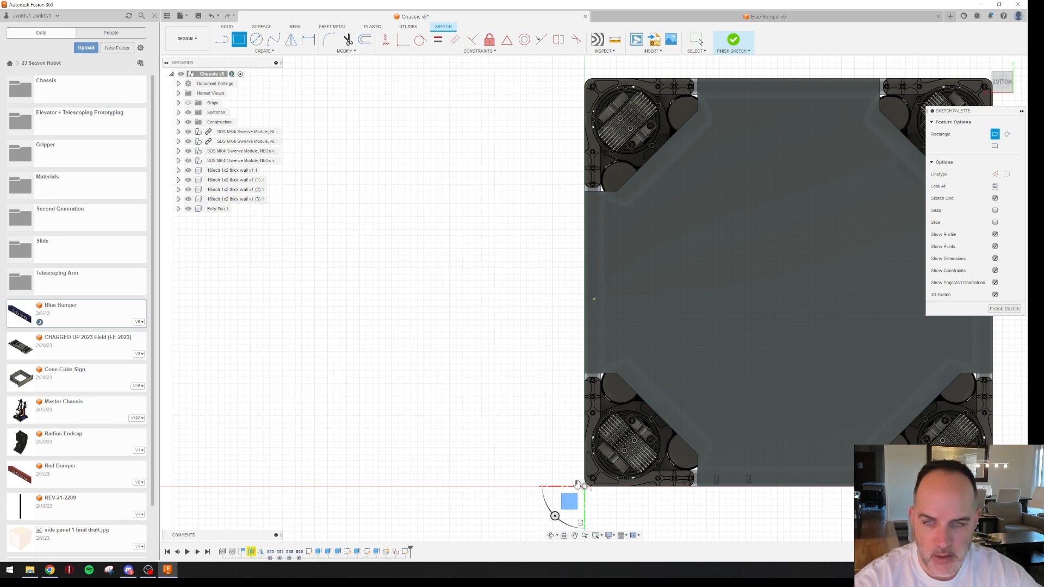
pyautogui.scroll(5, 612, 498)
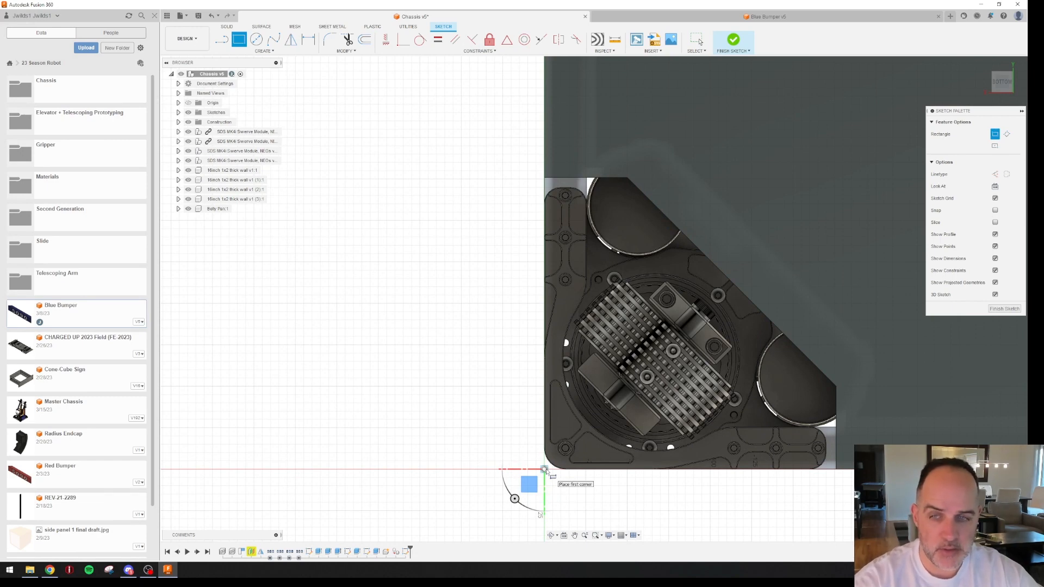
pyautogui.click(545, 469)
pyautogui.moveTo(496, 147); pyautogui.dragTo(444, 361, button='middle')
pyautogui.moveTo(450, 147); pyautogui.dragTo(431, 413, button='middle')
pyautogui.moveTo(436, 158)
pyautogui.mouseDown(button='middle')
pyautogui.moveTo(420, 327)
pyautogui.moveTo(427, 370)
pyautogui.mouseUp(button='middle')
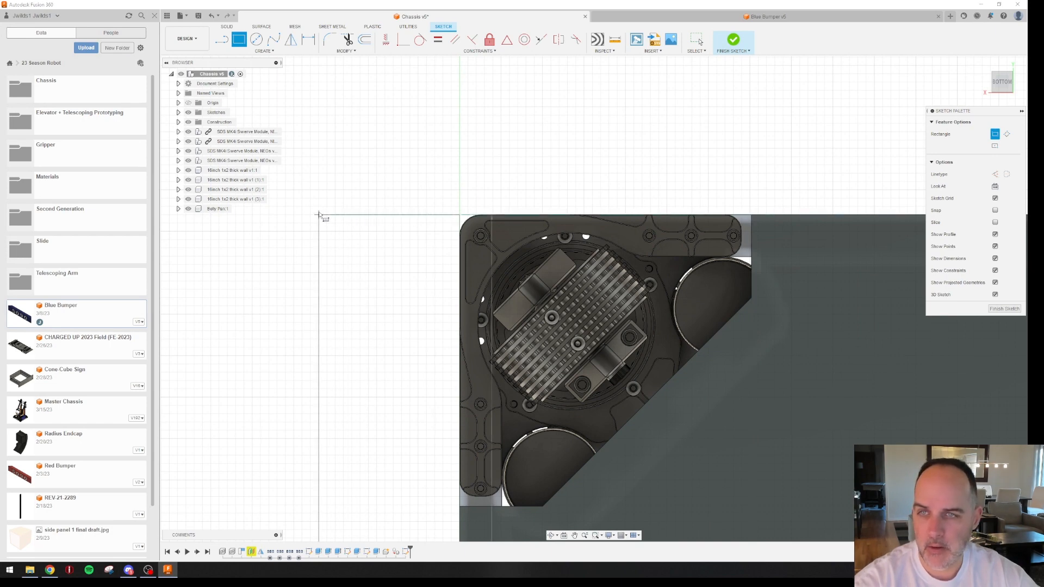
pyautogui.click(286, 215)
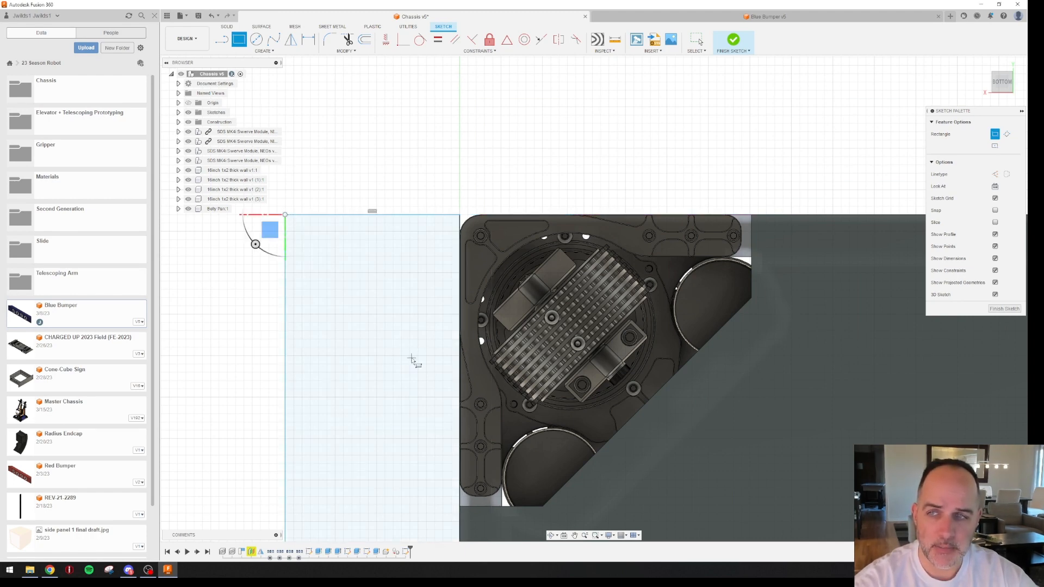
pyautogui.scroll(-4, 408, 362)
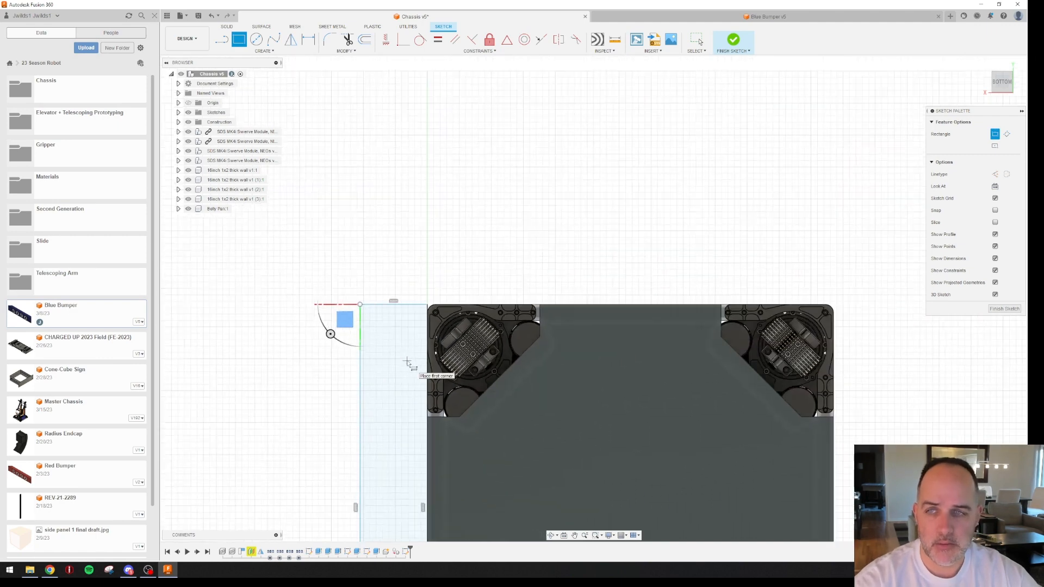
pyautogui.moveTo(414, 390); pyautogui.dragTo(455, 203, button='middle')
pyautogui.scroll(-1, 449, 221)
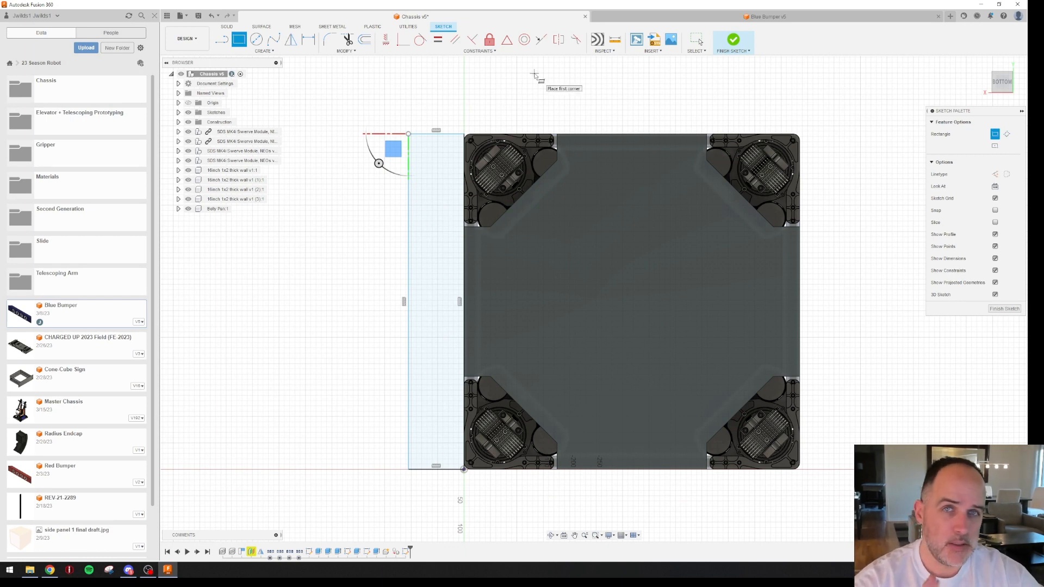
pyautogui.press('Escape')
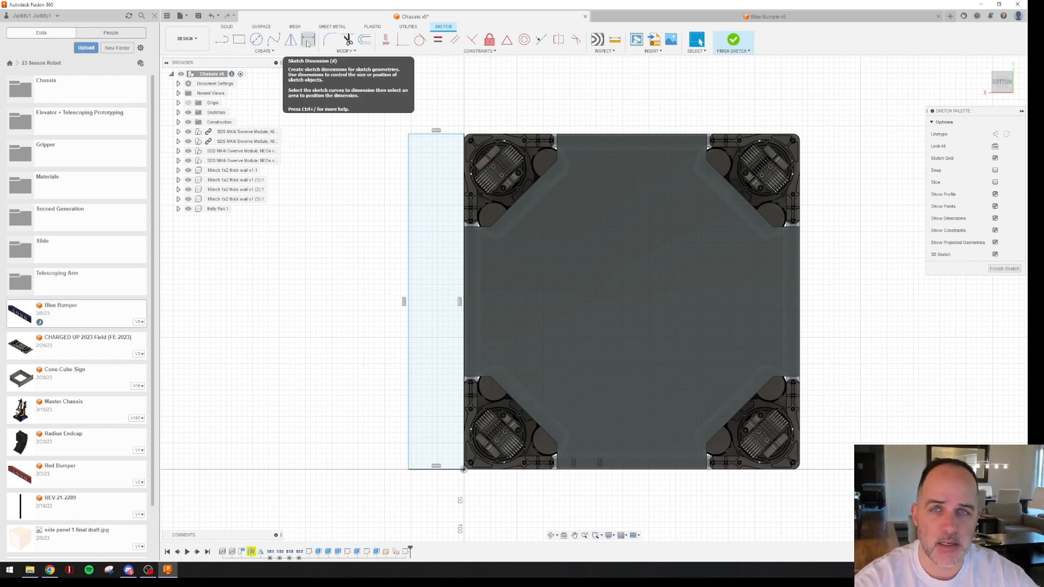
# Dimension the short edge of the bumper rectangle at the origin and set its width to 76.2 mm
pyautogui.click(308, 42)
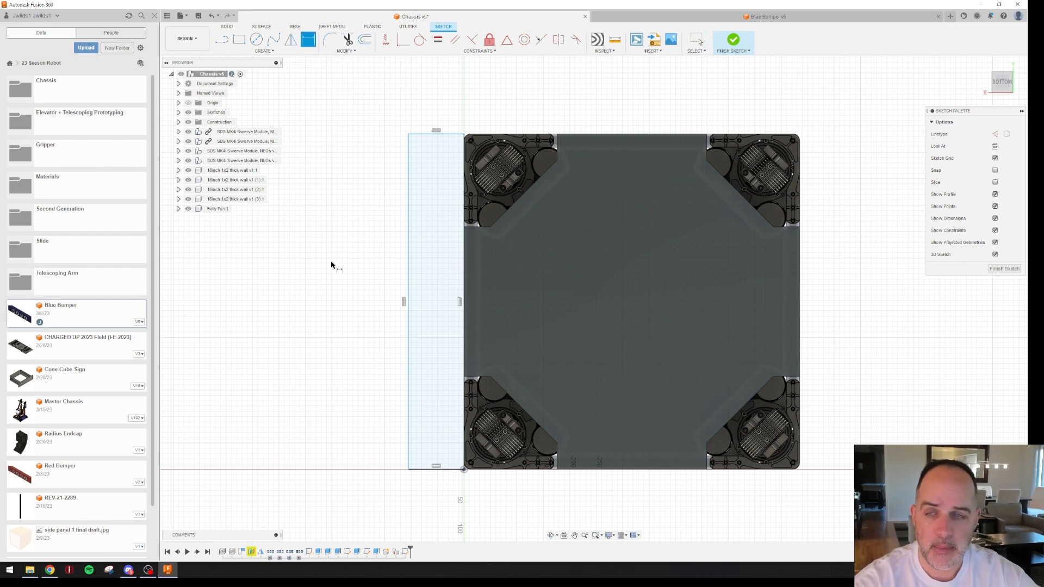
pyautogui.click(425, 471)
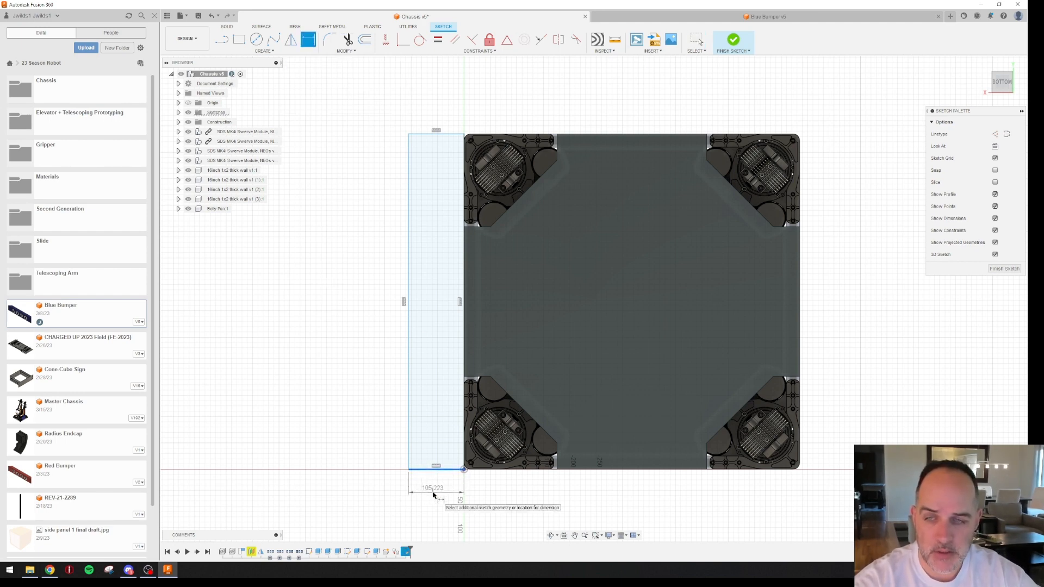
pyautogui.click(434, 494)
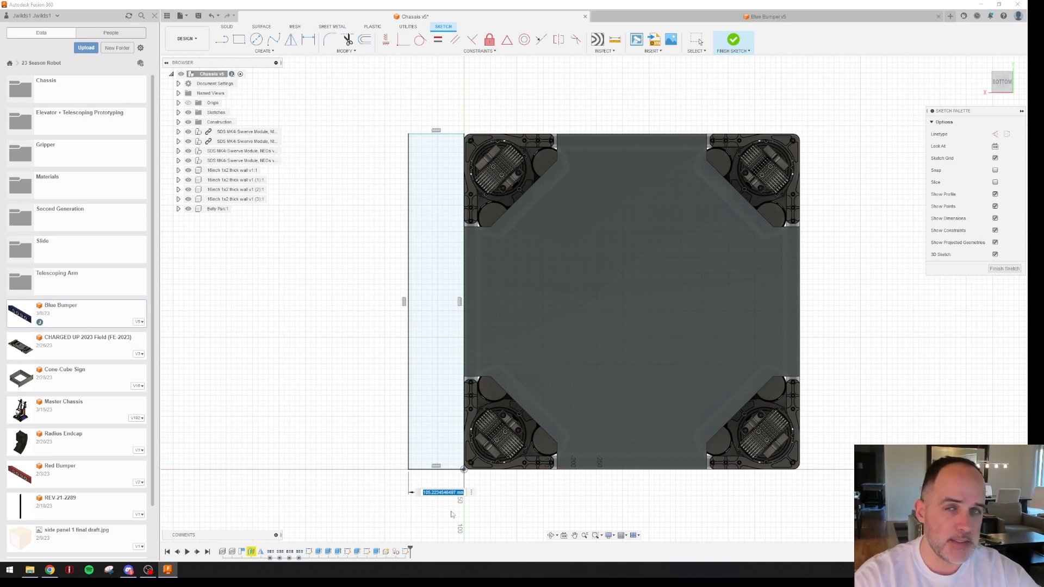
pyautogui.write('76')
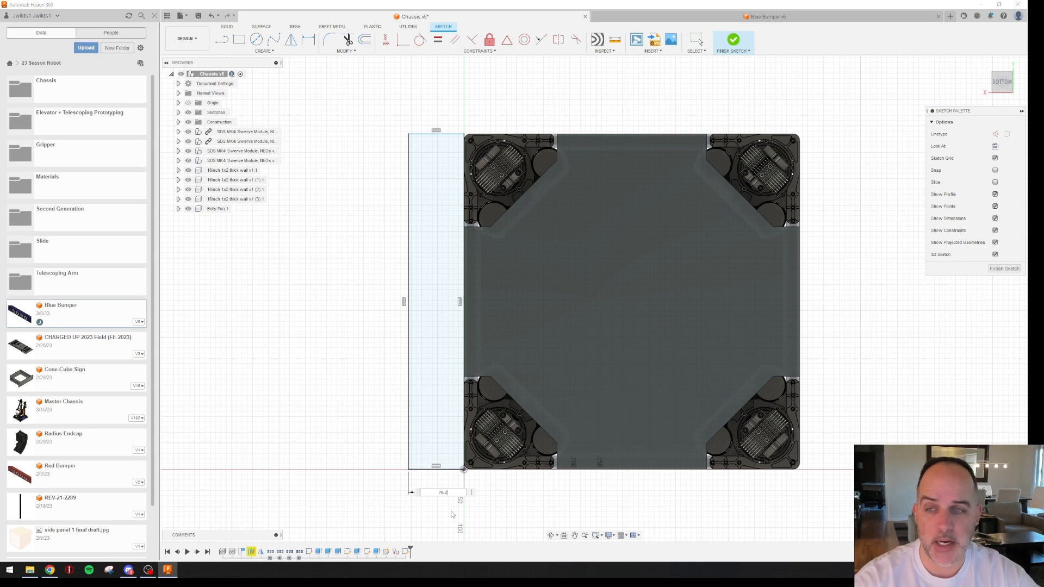
pyautogui.write('.2')
pyautogui.press('Return')
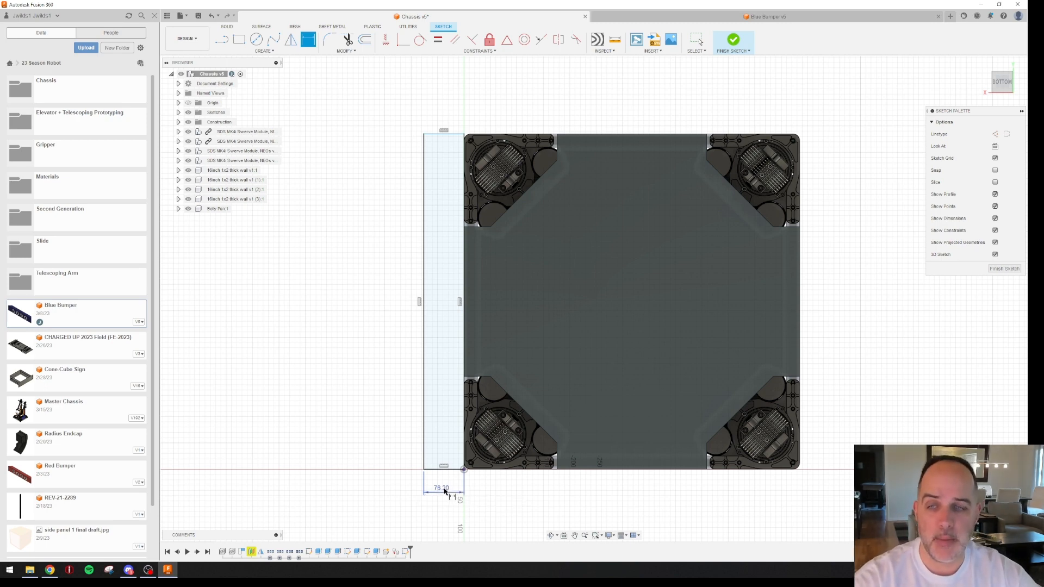
# Try a width of 150 mm for the bumper rectangle, and return the dimension to 76.2 mm
pyautogui.doubleClick(443, 490)
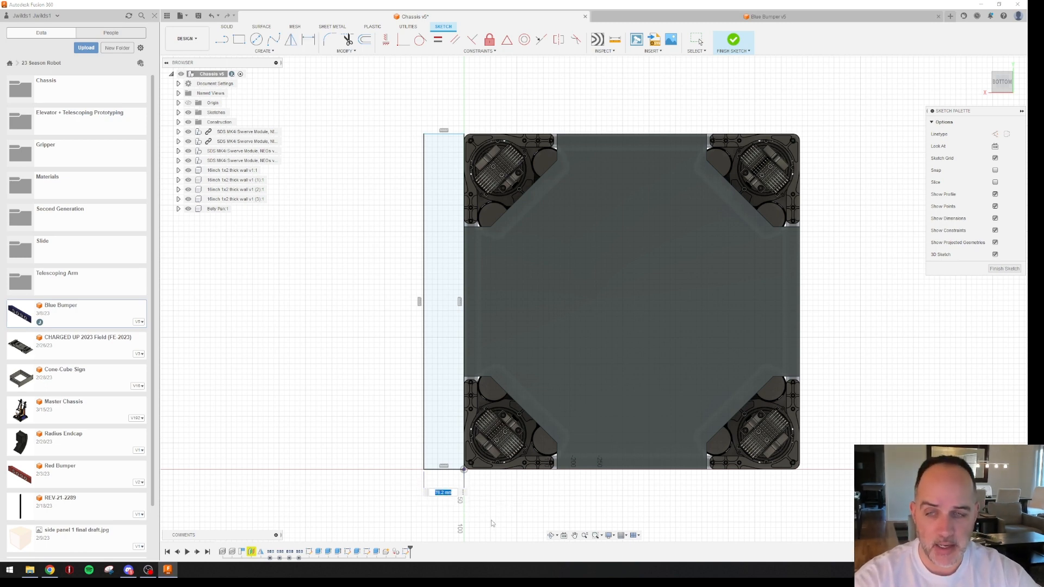
pyautogui.write('150')
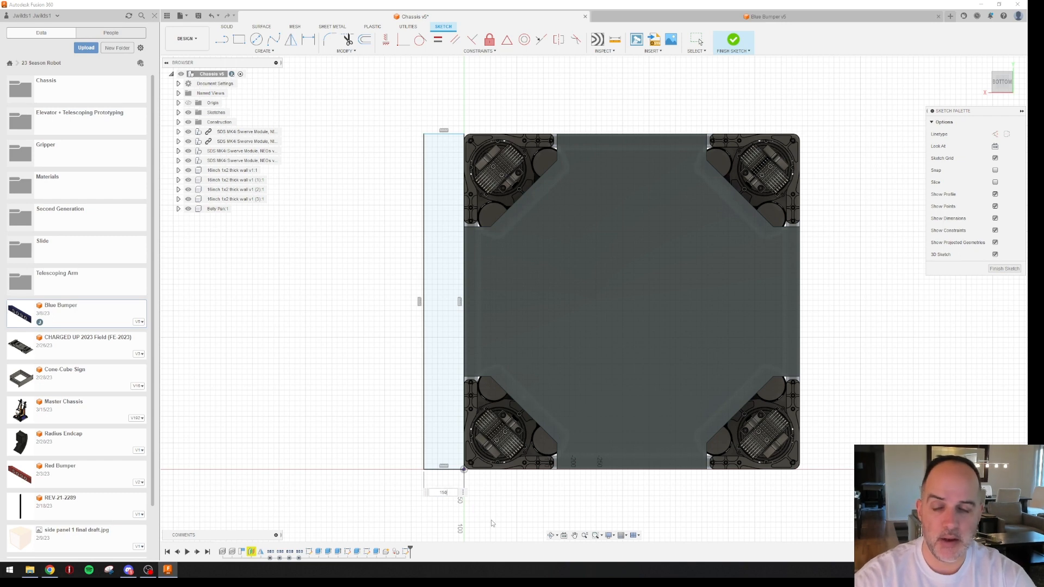
pyautogui.press('Return')
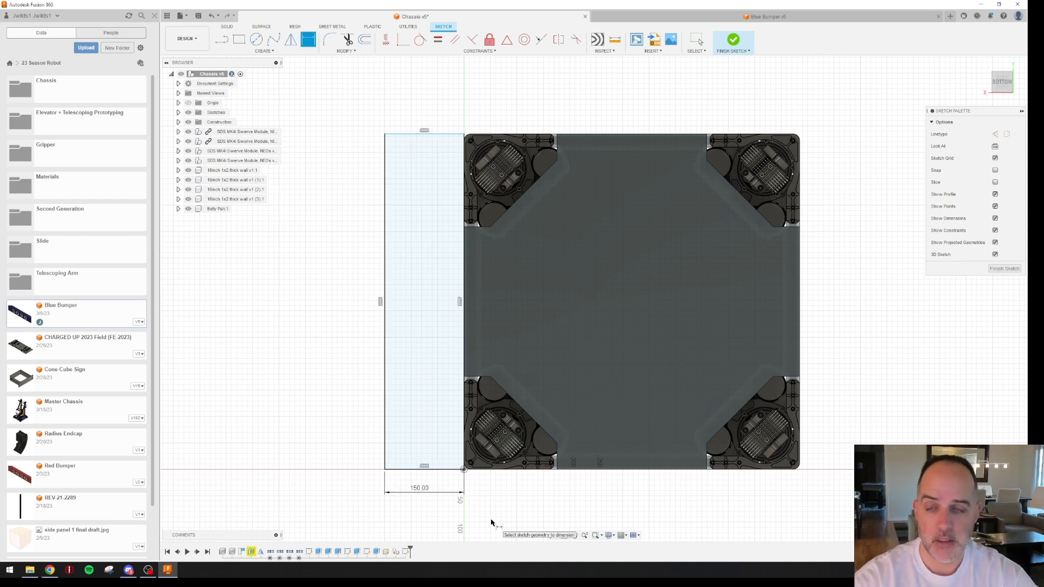
pyautogui.doubleClick(422, 489)
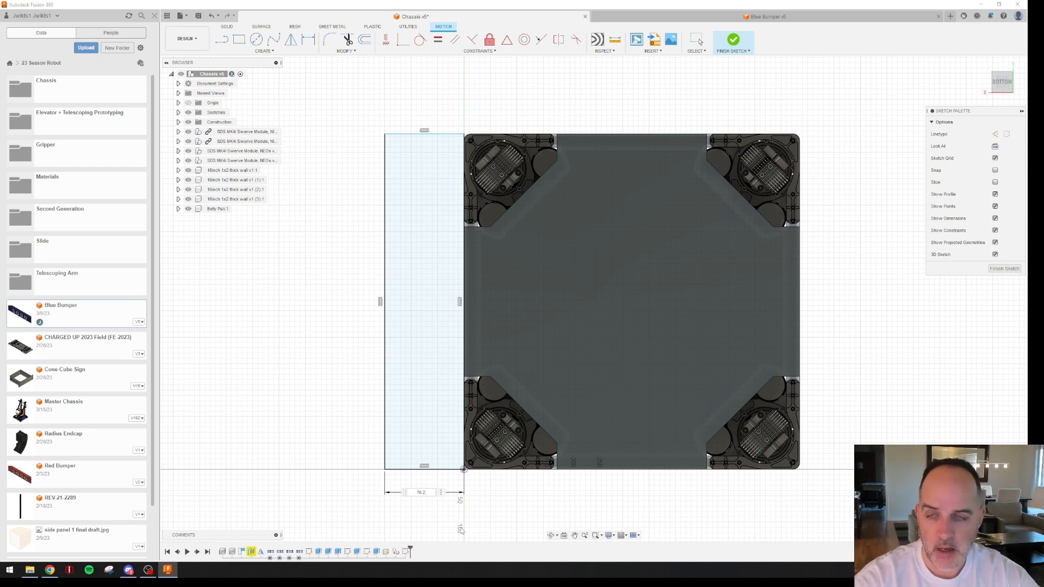
pyautogui.write('76.2')
pyautogui.press('Return')
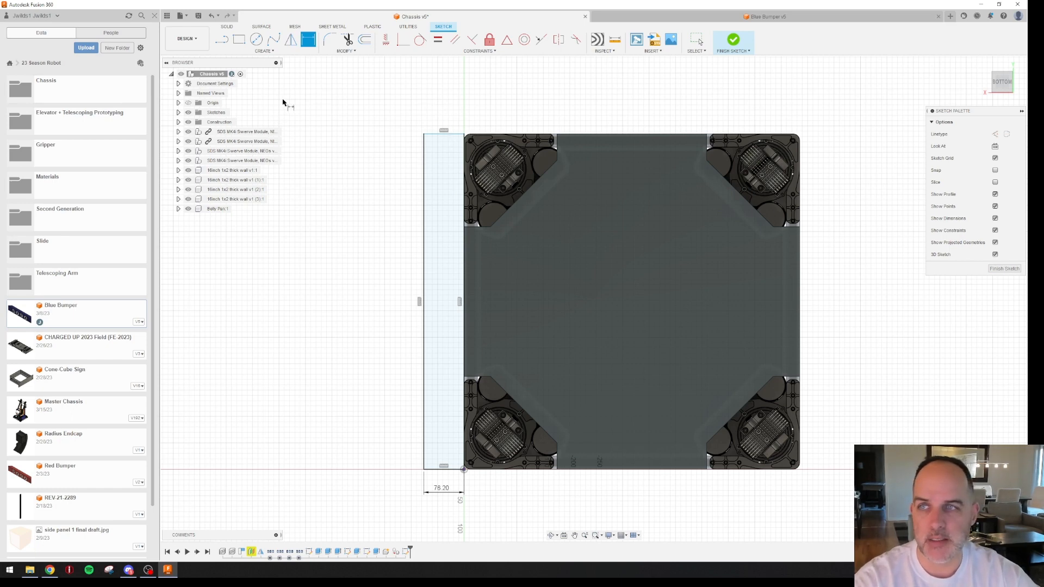
pyautogui.click(221, 40)
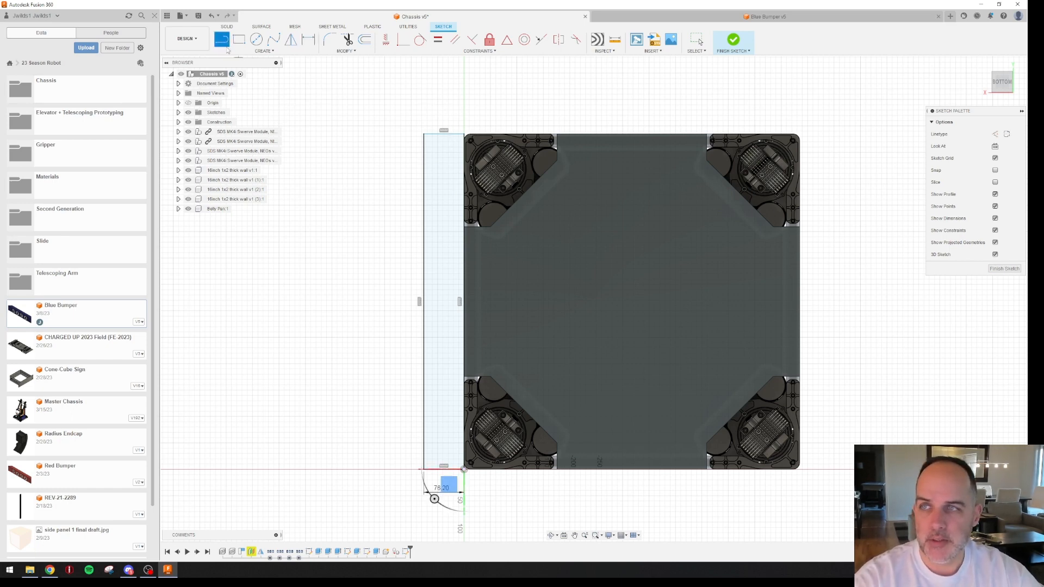
pyautogui.scroll(4, 462, 118)
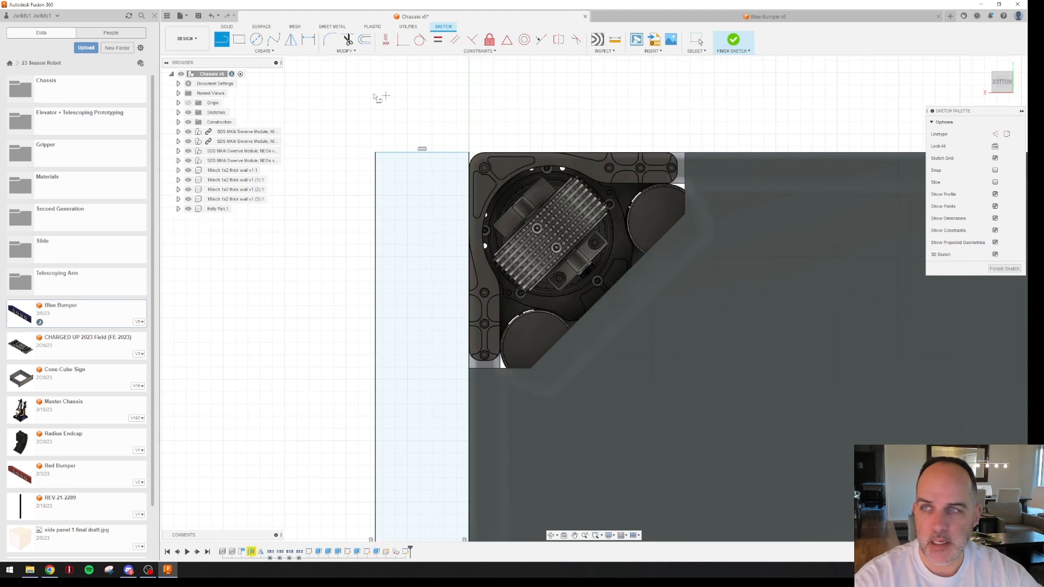
pyautogui.click(469, 152)
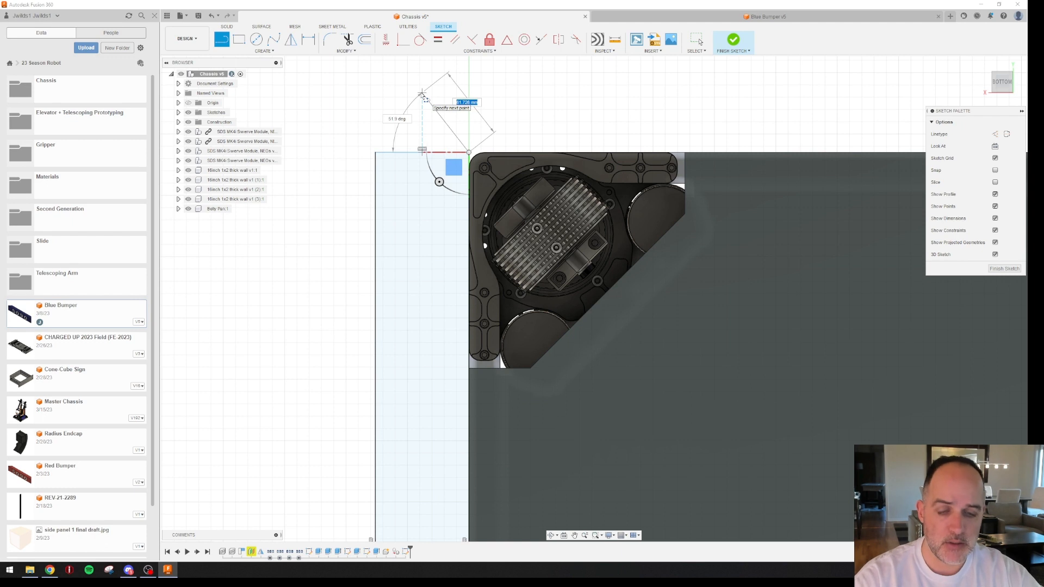
pyautogui.write('75')
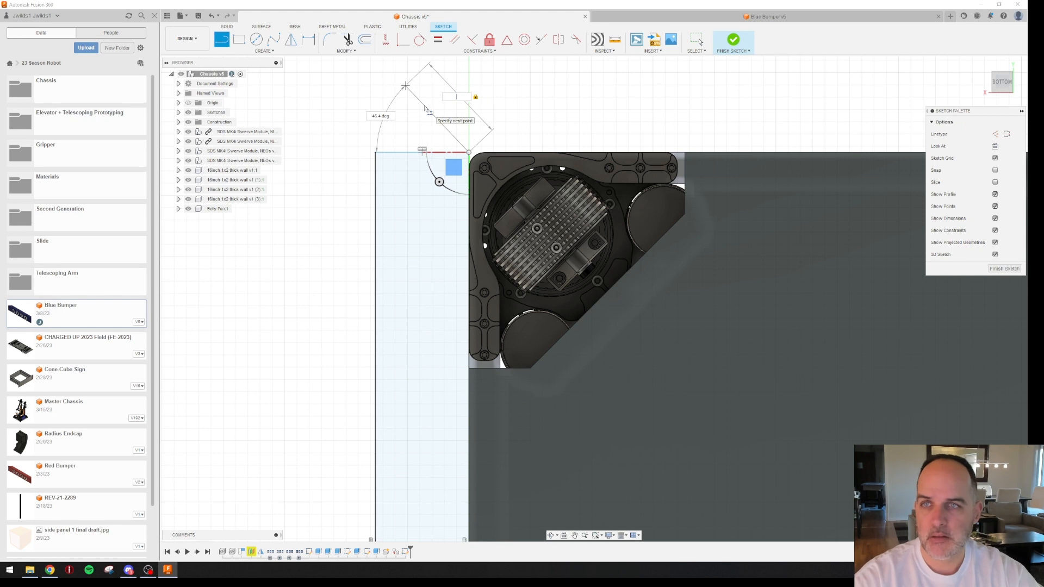
pyautogui.press('Escape')
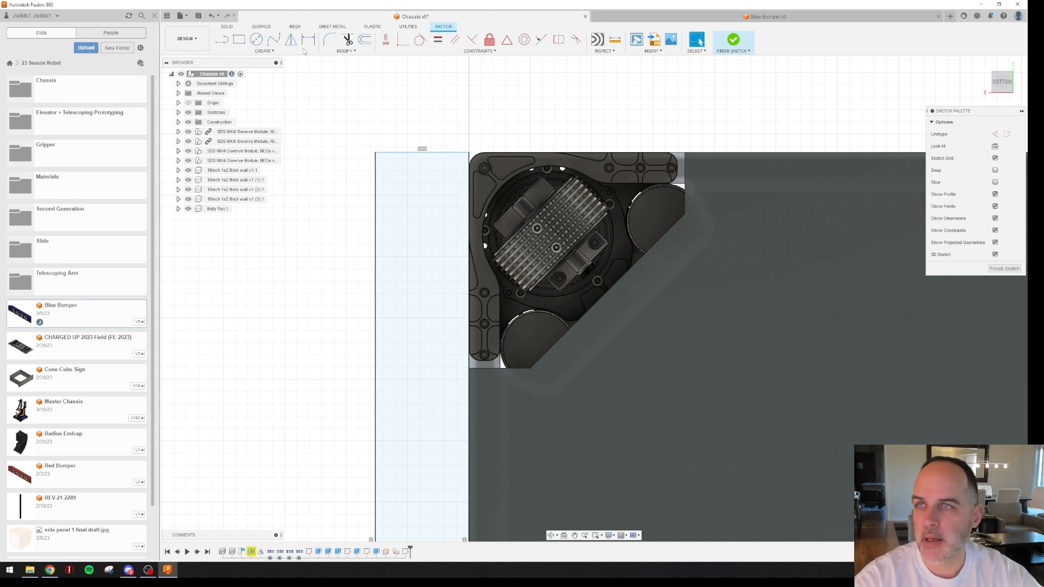
# At the rectangle's end opposite the origin, draw a 45° line from the inner corner to the outer edge's extension, and close the triangle at the outer corner
pyautogui.click(221, 39)
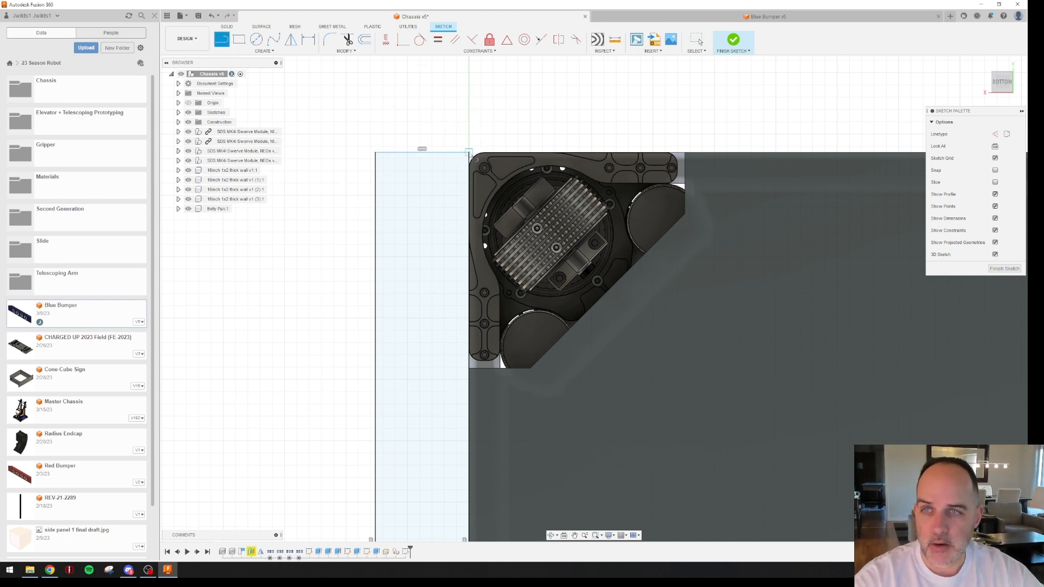
pyautogui.click(470, 153)
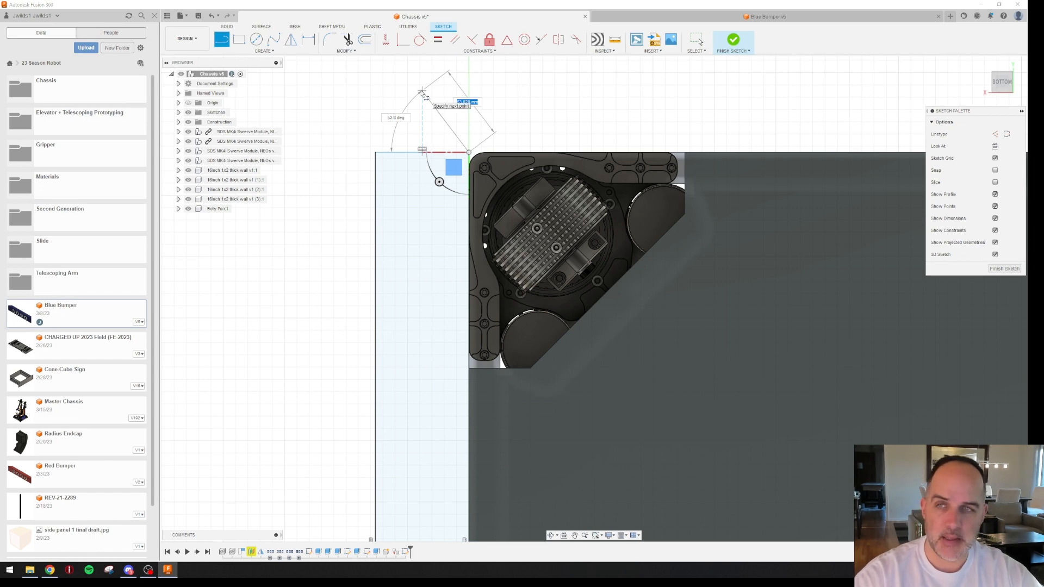
pyautogui.press('Tab')
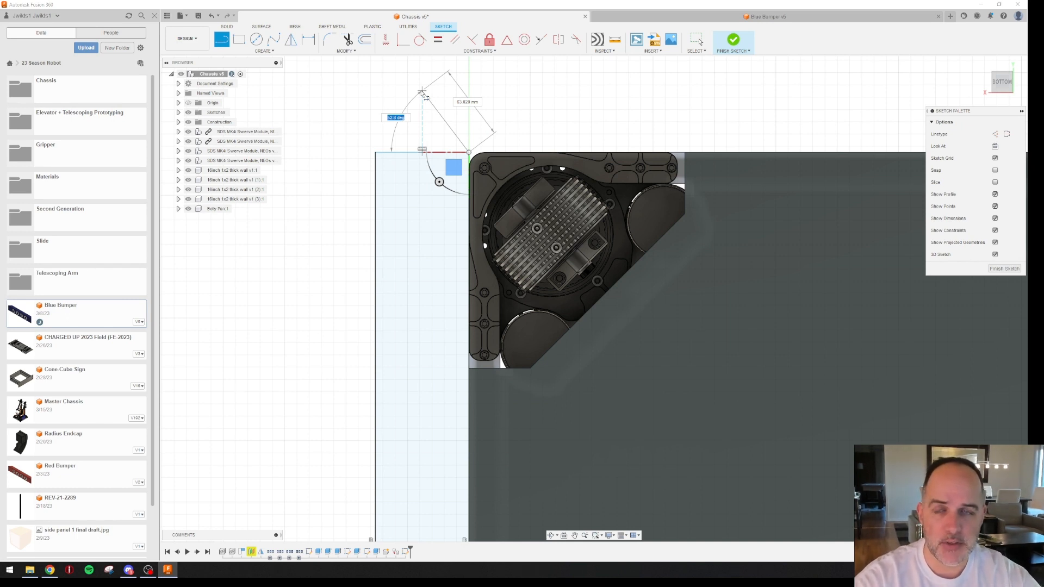
pyautogui.write('45')
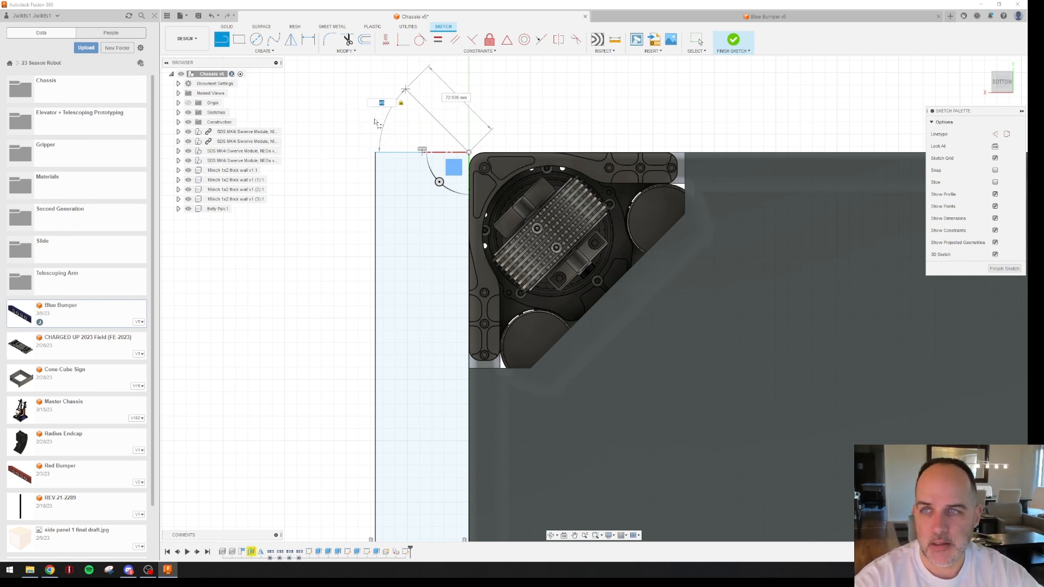
pyautogui.moveTo(382, 83); pyautogui.dragTo(427, 208, button='middle')
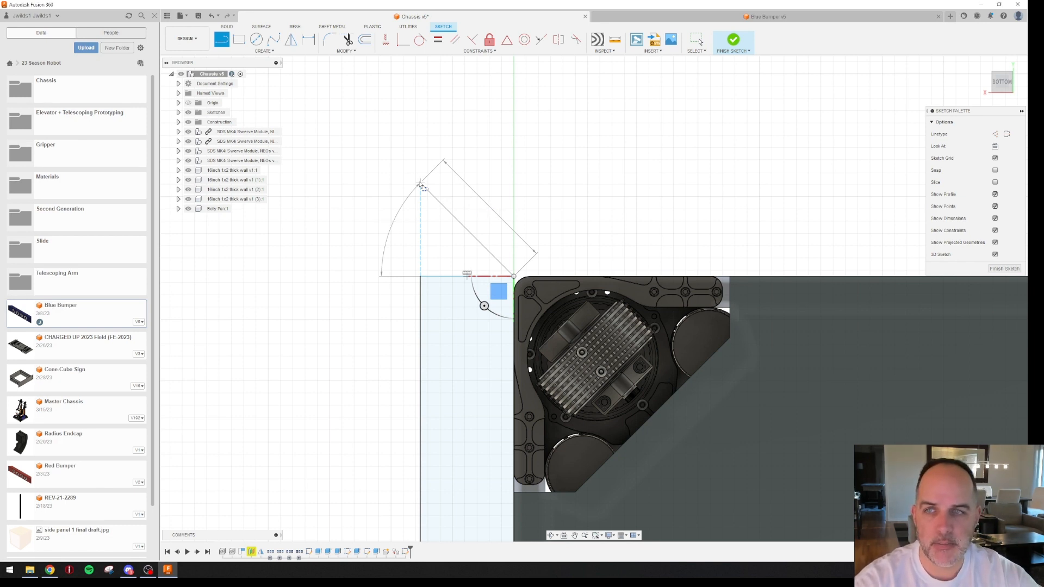
pyautogui.click(421, 183)
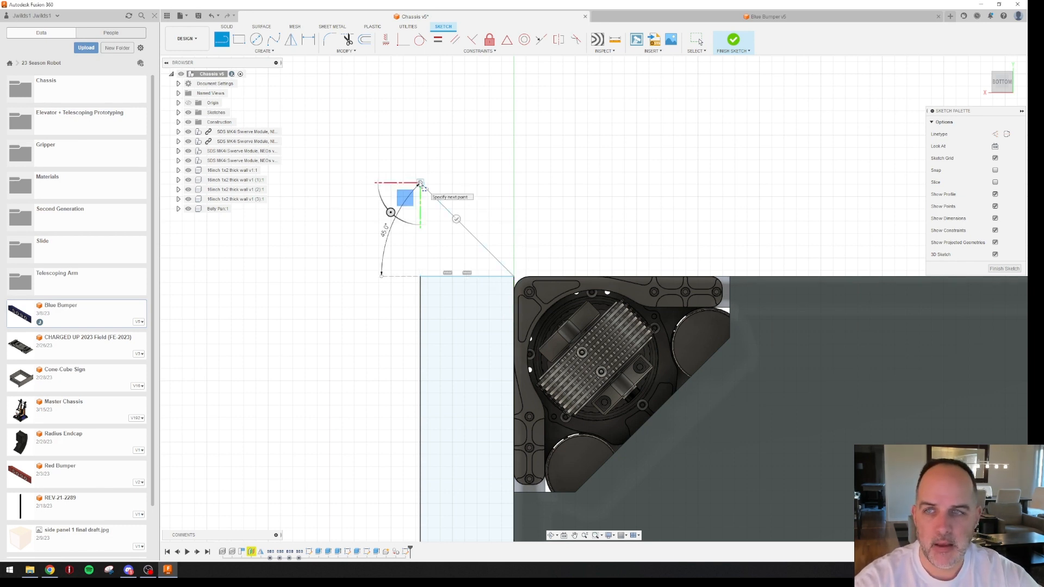
pyautogui.click(420, 276)
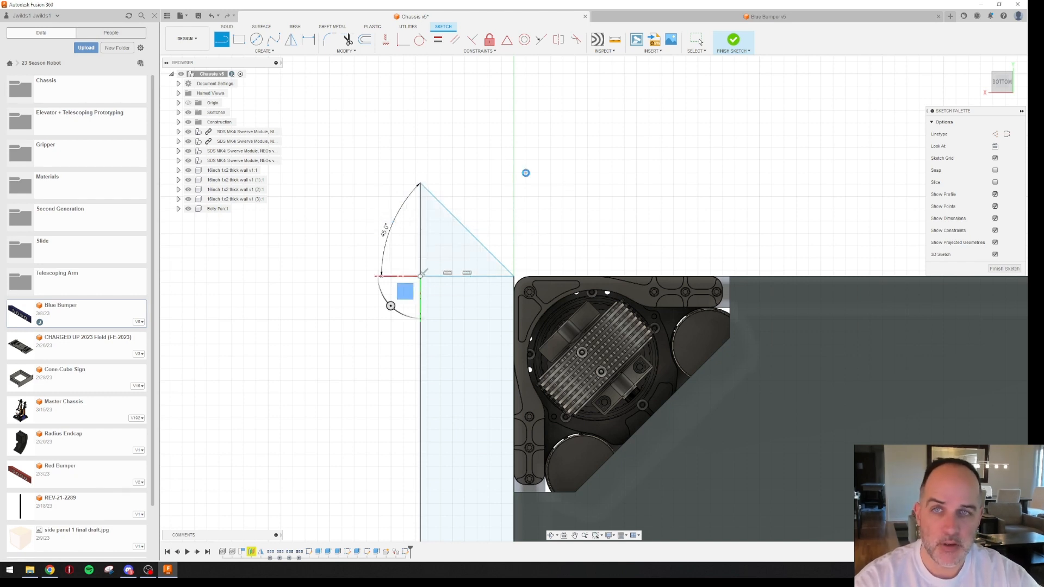
pyautogui.press('Escape')
# At the rectangle's origin end, draw a matching triangle with a 45° line and a closing edge to the outer corner, and finish the sketch
pyautogui.scroll(-2, 544, 241)
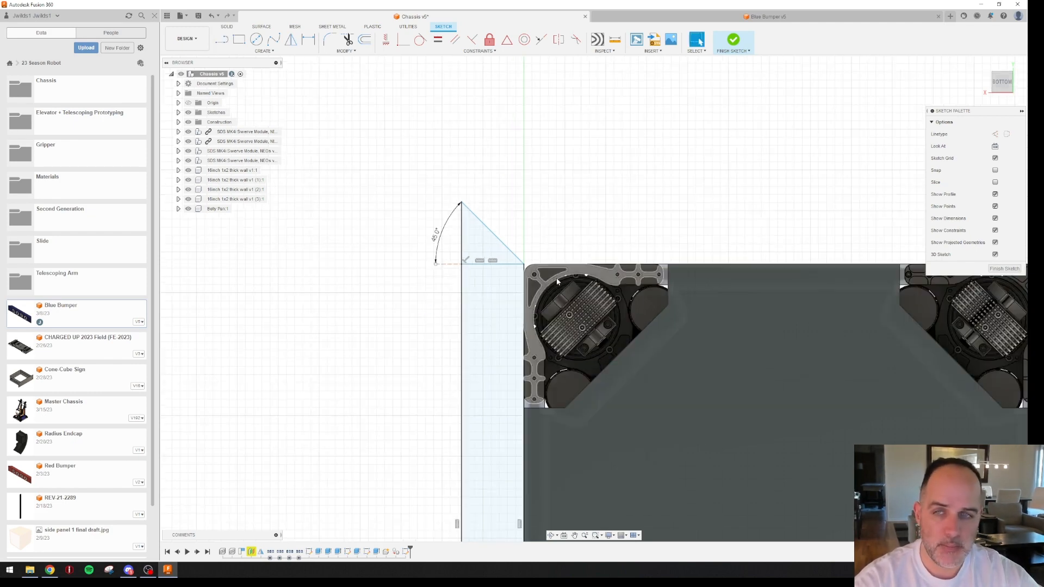
pyautogui.moveTo(558, 308); pyautogui.dragTo(548, 164, button='middle')
pyautogui.scroll(-1, 547, 164)
pyautogui.scroll(-4, 548, 164)
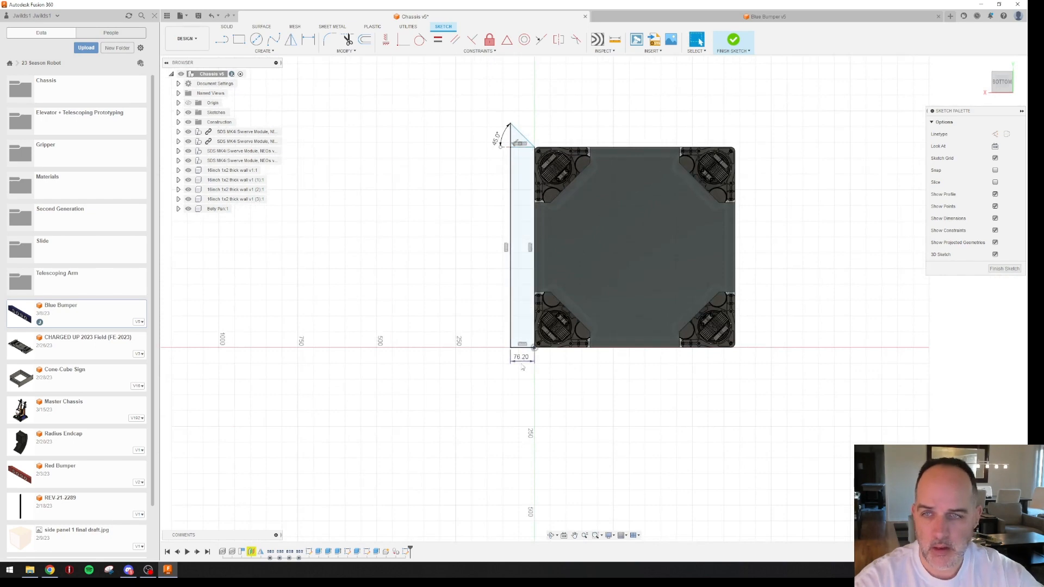
pyautogui.scroll(8, 525, 352)
pyautogui.scroll(1, 533, 298)
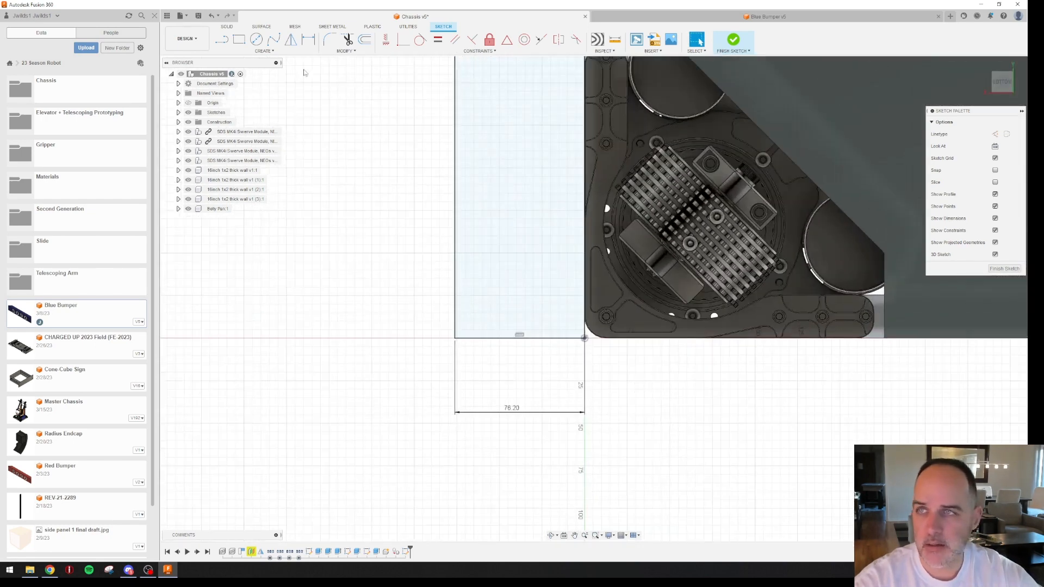
pyautogui.click(222, 41)
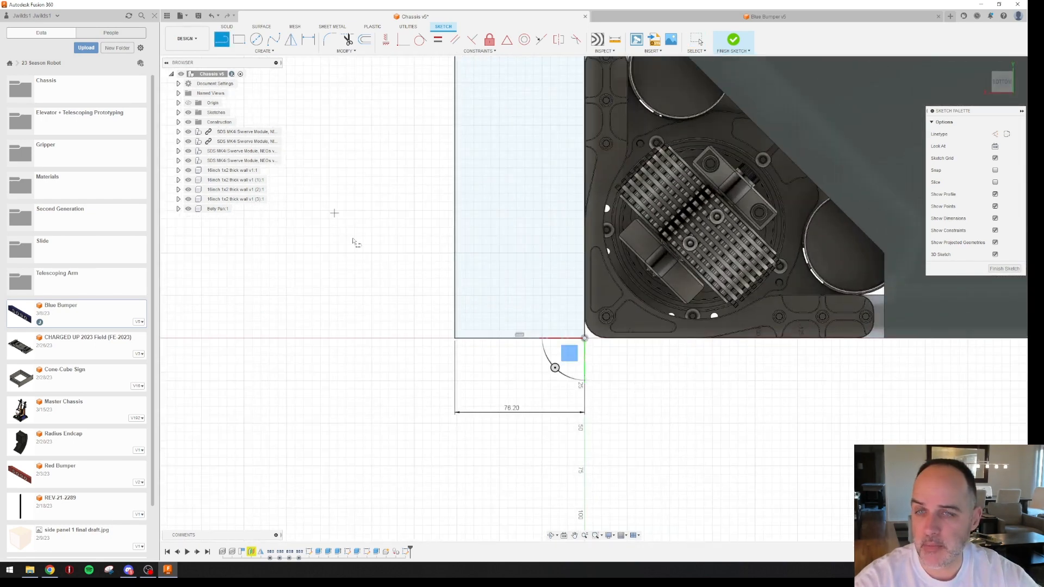
pyautogui.click(584, 339)
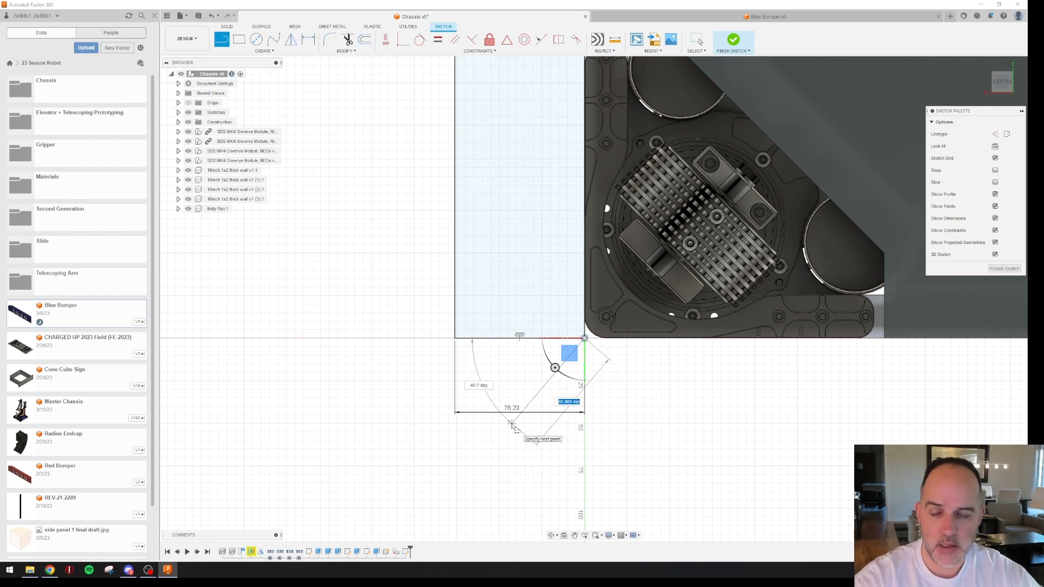
pyautogui.press('Tab')
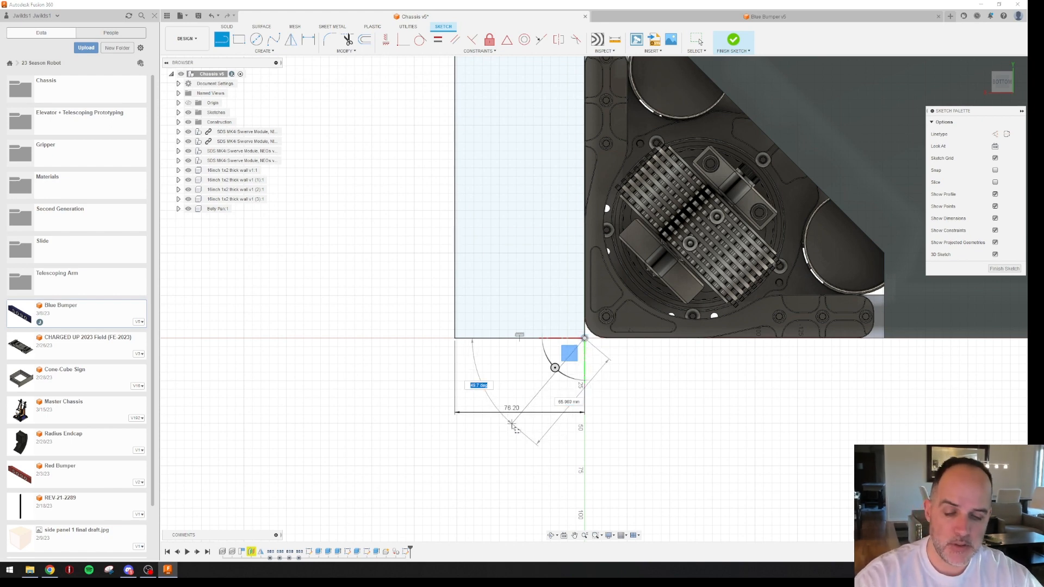
pyautogui.write('45')
pyautogui.press('Tab')
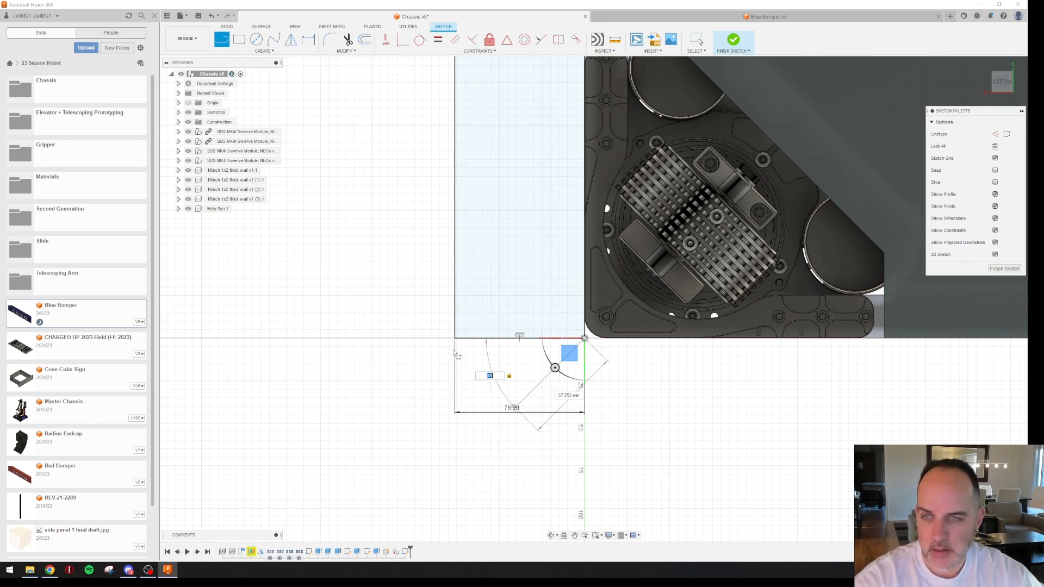
pyautogui.click(455, 467)
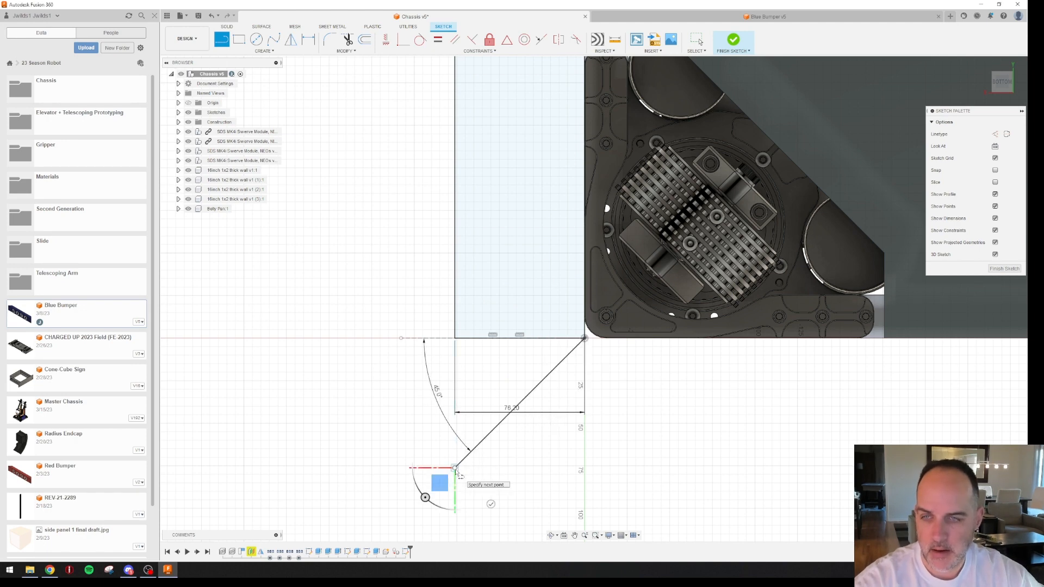
pyautogui.click(456, 340)
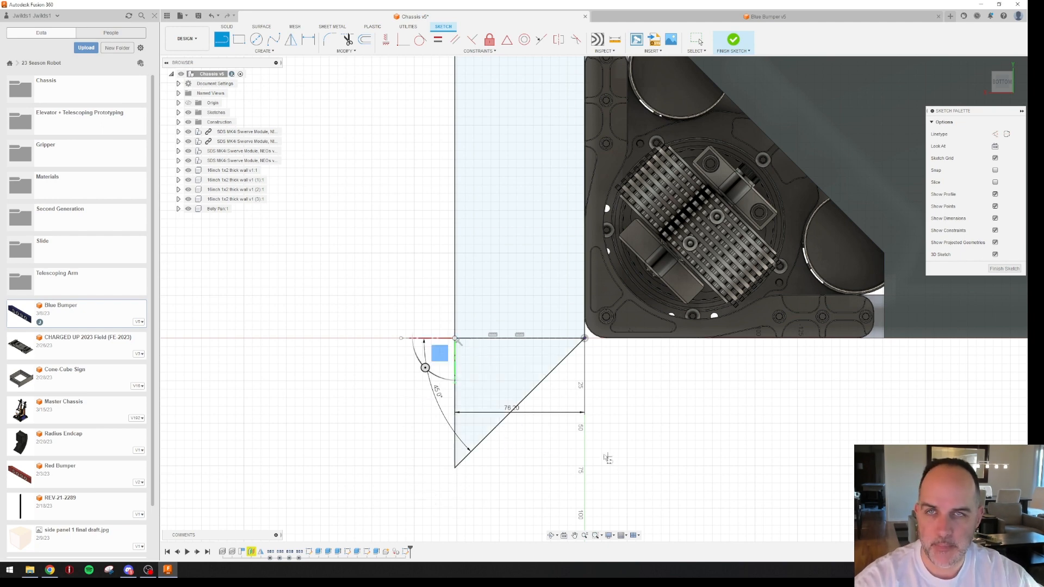
pyautogui.click(734, 43)
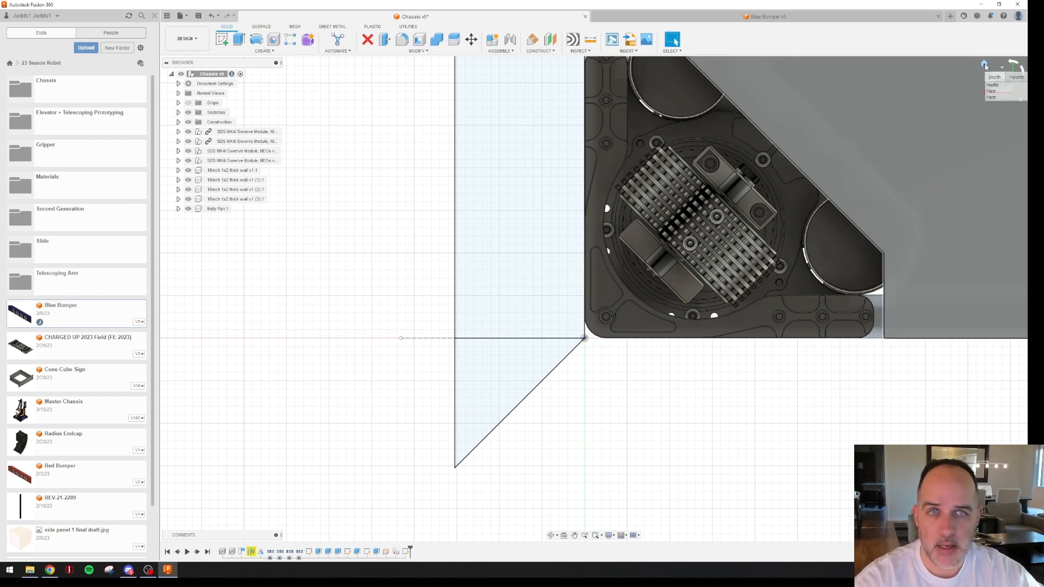
pyautogui.click(984, 65)
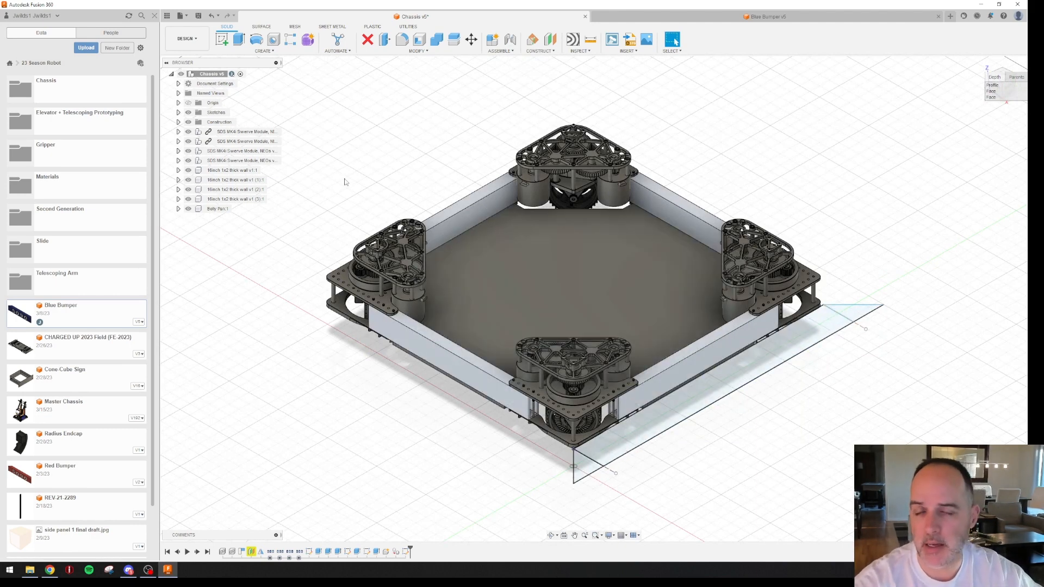
# Switch to the Blue Bumper design and measure the bumper's height between the upper and lower corner points of its angled end
pyautogui.click(733, 16)
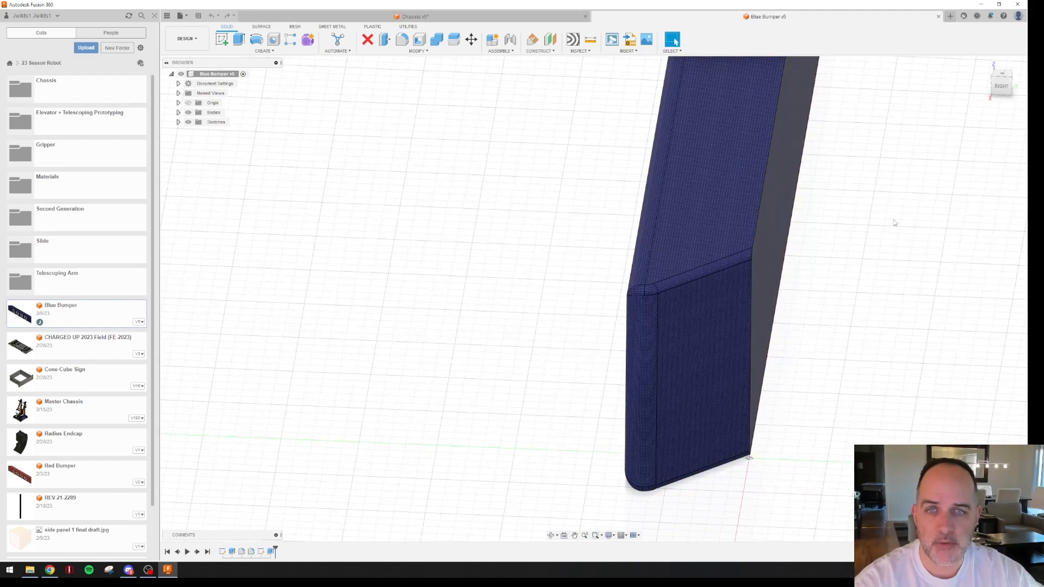
pyautogui.moveTo(849, 288)
pyautogui.keyDown('shift'); pyautogui.mouseDown(button='middle')
pyautogui.moveTo(779, 275)
pyautogui.moveTo(835, 273)
pyautogui.mouseUp(button='middle'); pyautogui.keyUp('shift')
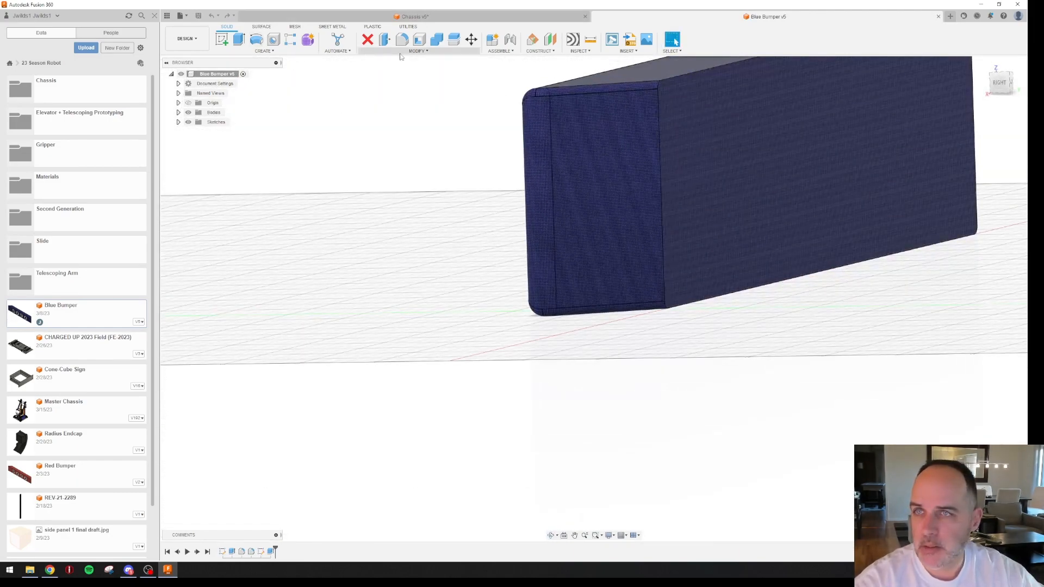
pyautogui.click(592, 39)
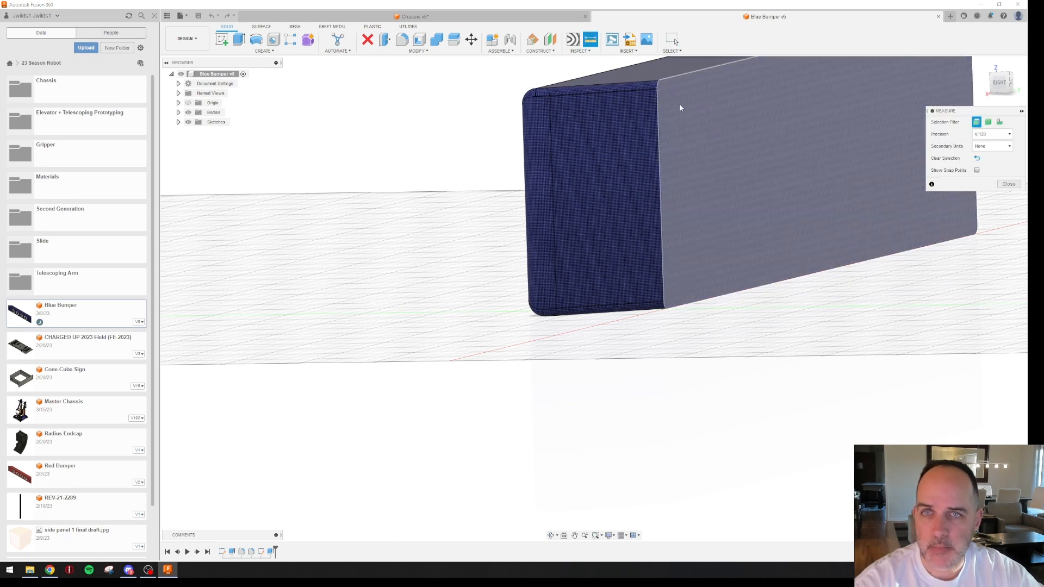
pyautogui.click(662, 82)
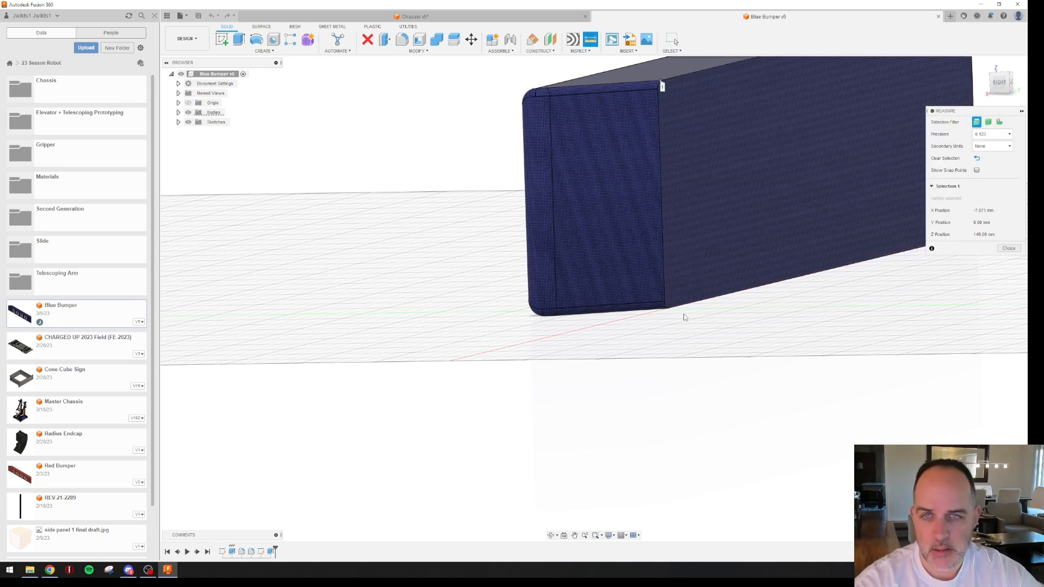
pyautogui.keyDown('shift'); pyautogui.moveTo(684, 317); pyautogui.dragTo(666, 373, button='middle'); pyautogui.keyUp('shift')
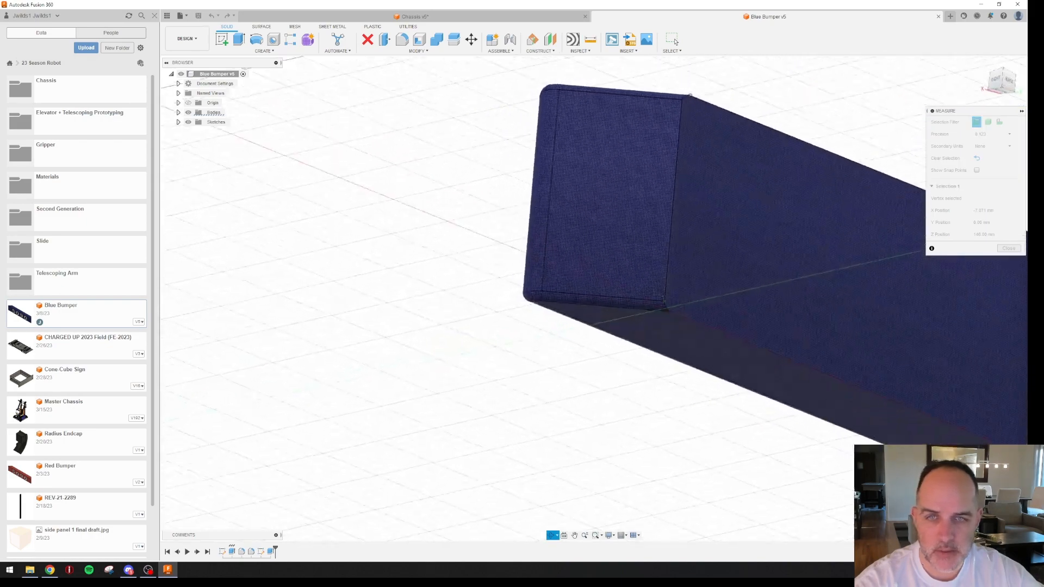
pyautogui.keyDown('shift'); pyautogui.moveTo(664, 300); pyautogui.dragTo(670, 304, button='middle'); pyautogui.keyUp('shift')
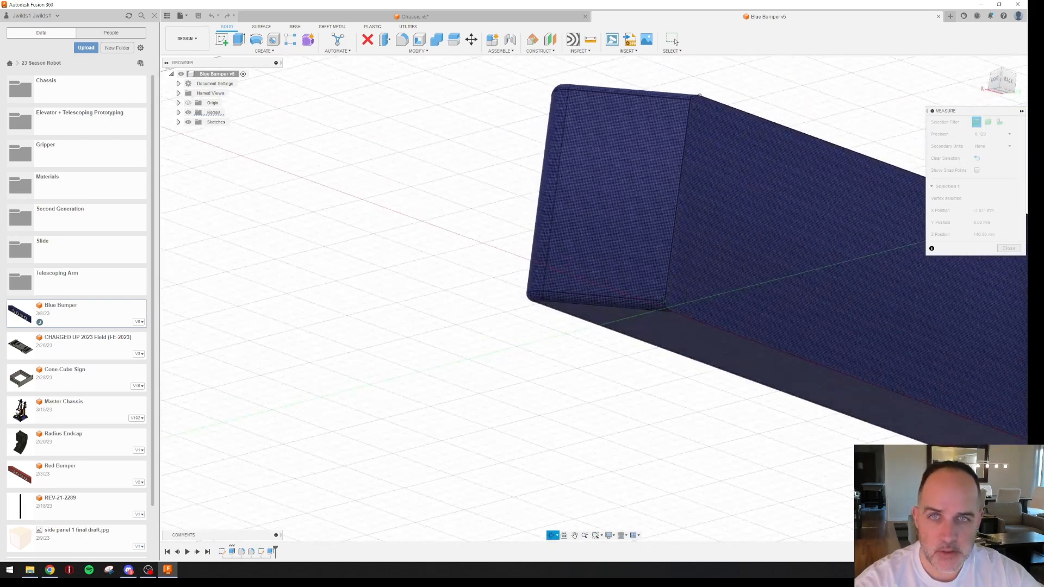
pyautogui.click(673, 314)
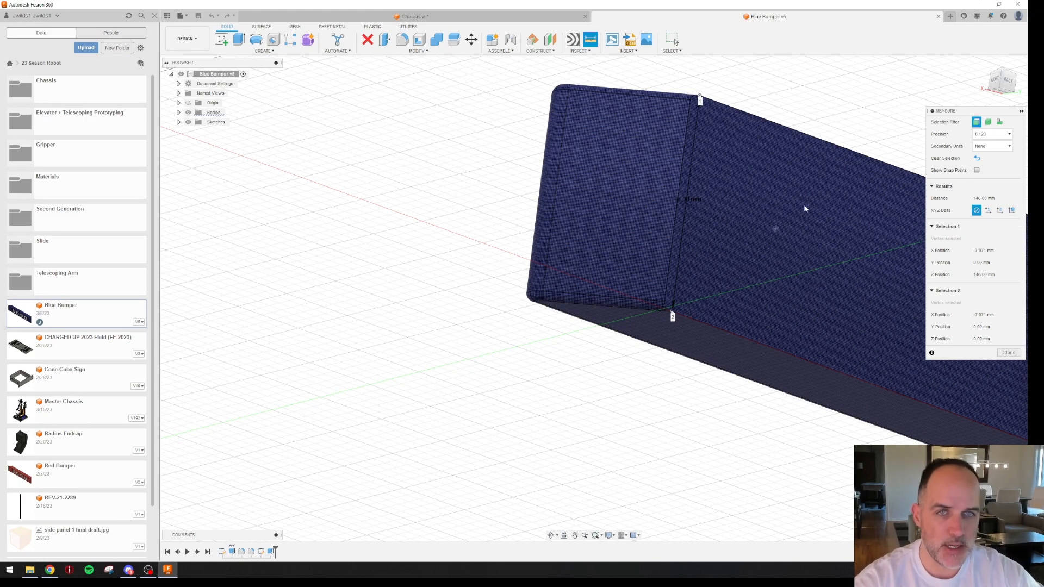
# Switch back to the Chassis design and extrude the rectangle and both end triangles upward as a new body, with a distance of -146 mm
pyautogui.click(986, 64)
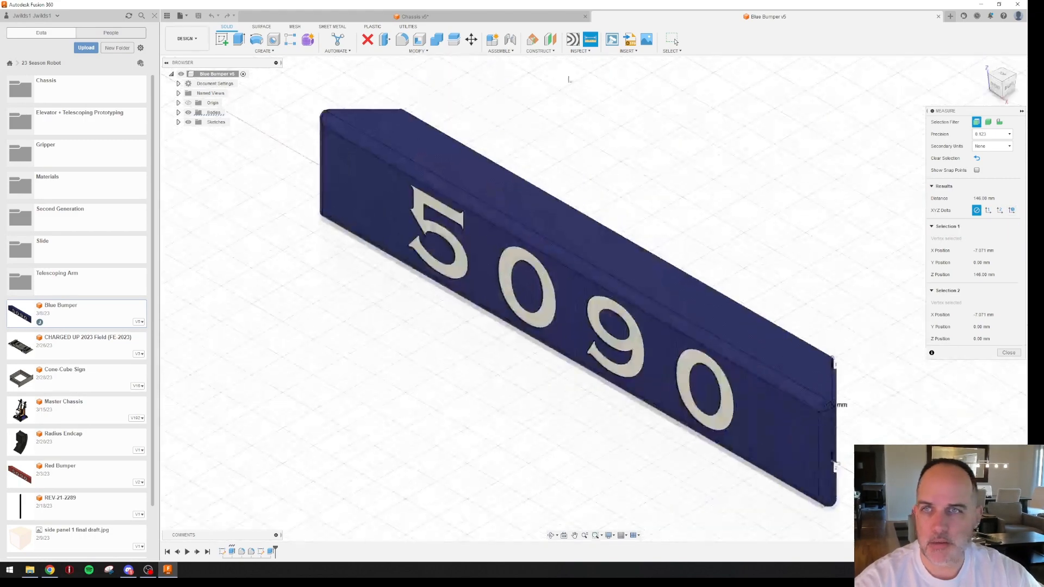
pyautogui.click(414, 16)
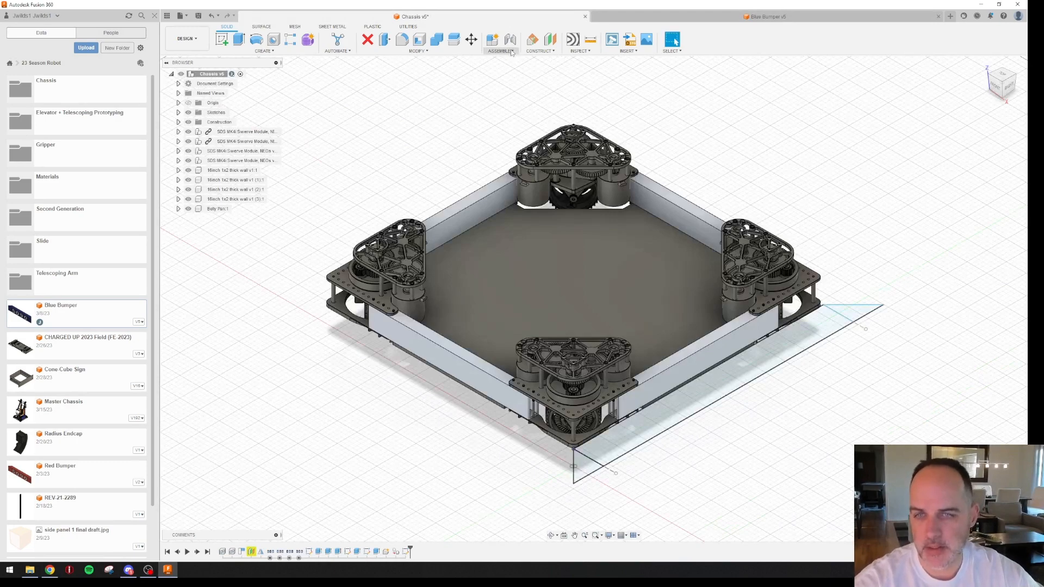
pyautogui.click(238, 40)
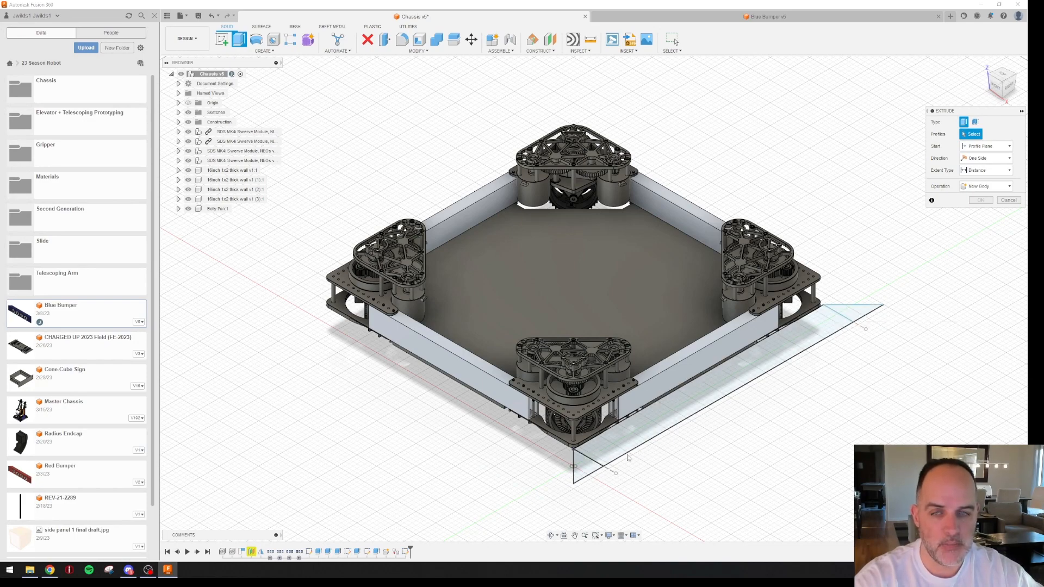
pyautogui.click(585, 471)
pyautogui.click(622, 438)
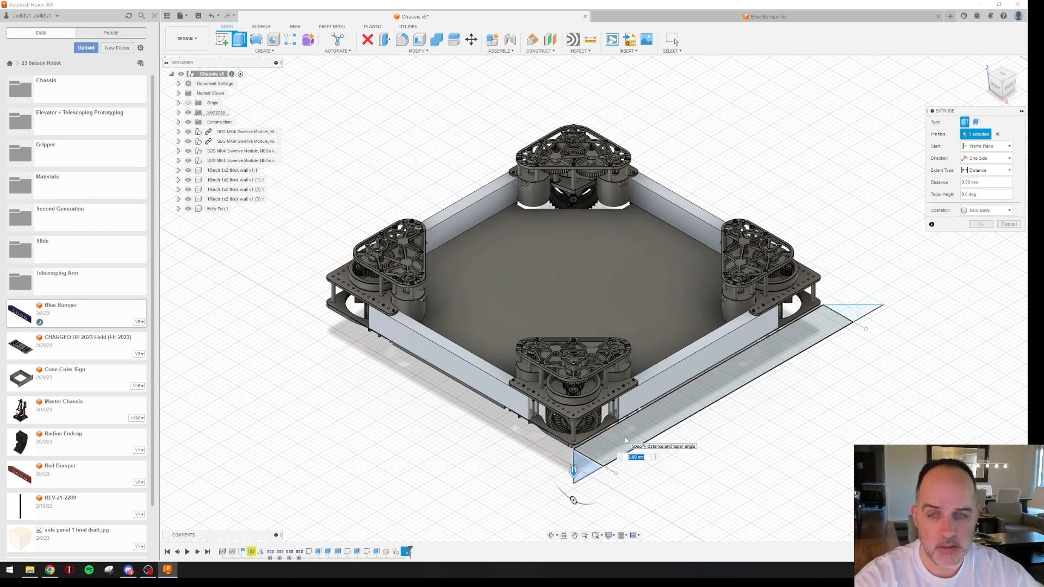
pyautogui.click(852, 313)
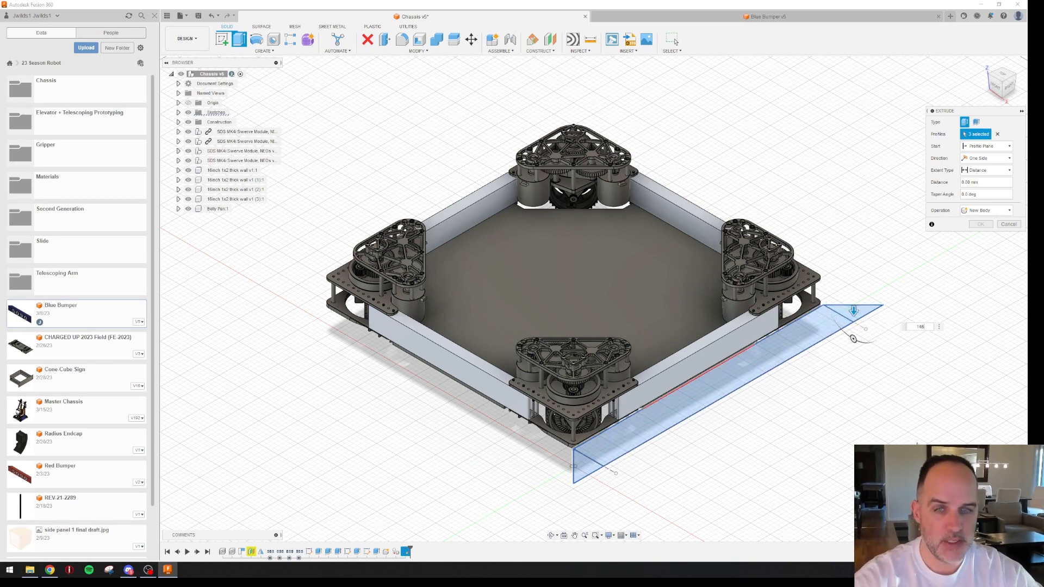
pyautogui.press('Return')
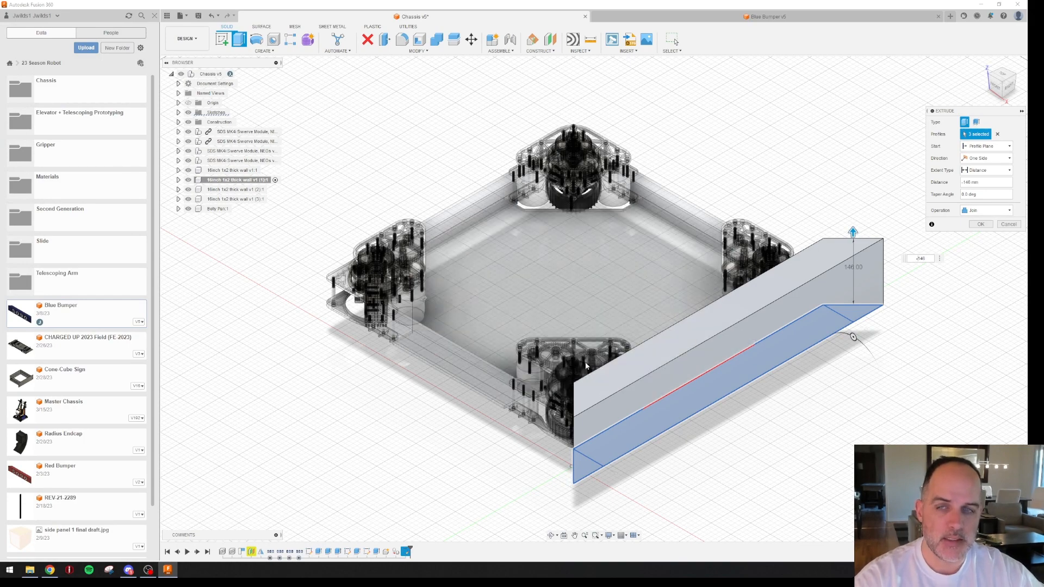
pyautogui.moveTo(552, 452)
pyautogui.keyDown('shift'); pyautogui.mouseDown(button='middle')
pyautogui.moveTo(550, 419)
pyautogui.moveTo(548, 449)
pyautogui.mouseUp(button='middle'); pyautogui.keyUp('shift')
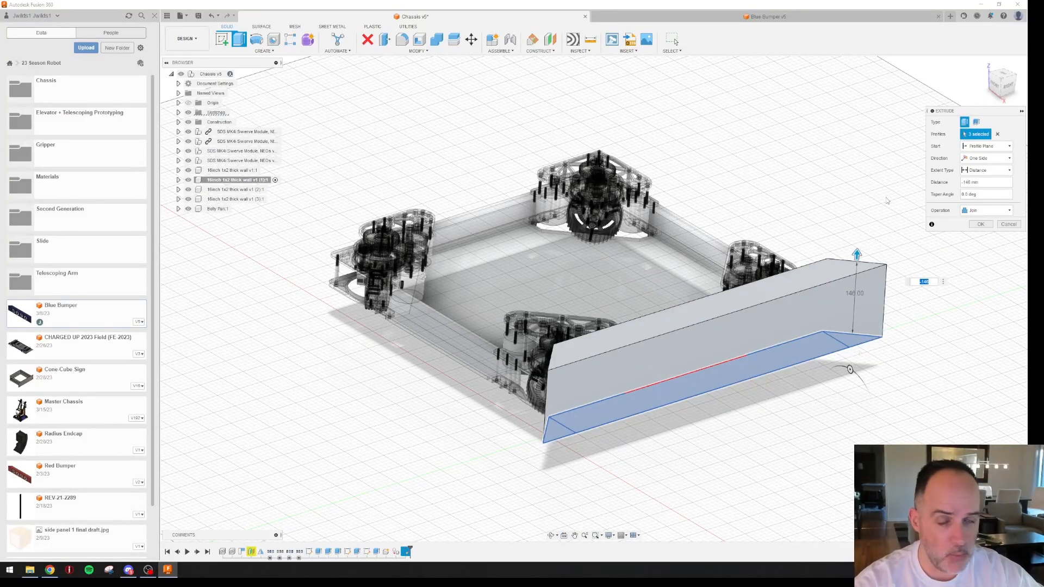
pyautogui.click(977, 211)
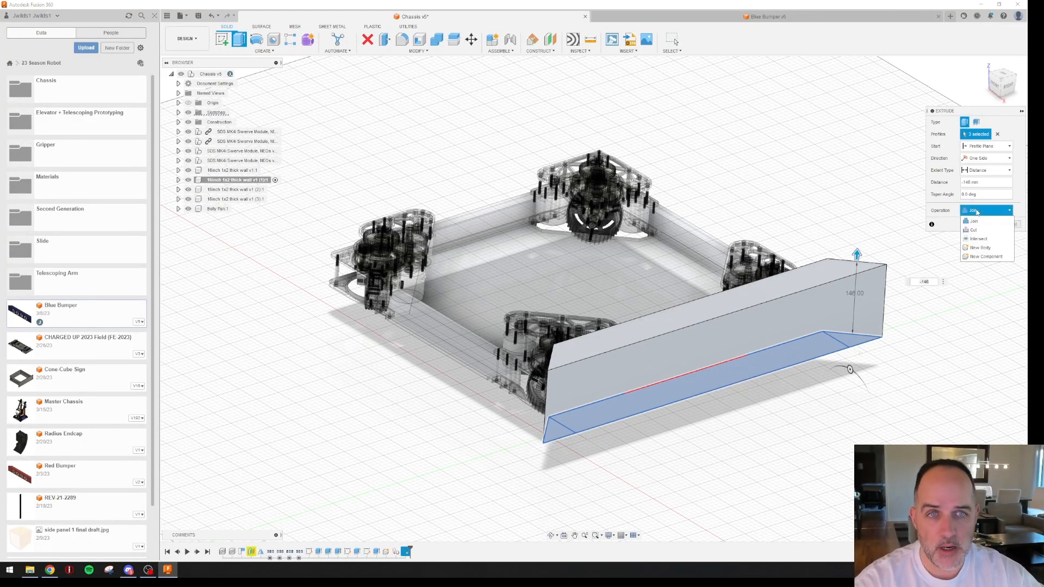
pyautogui.click(989, 248)
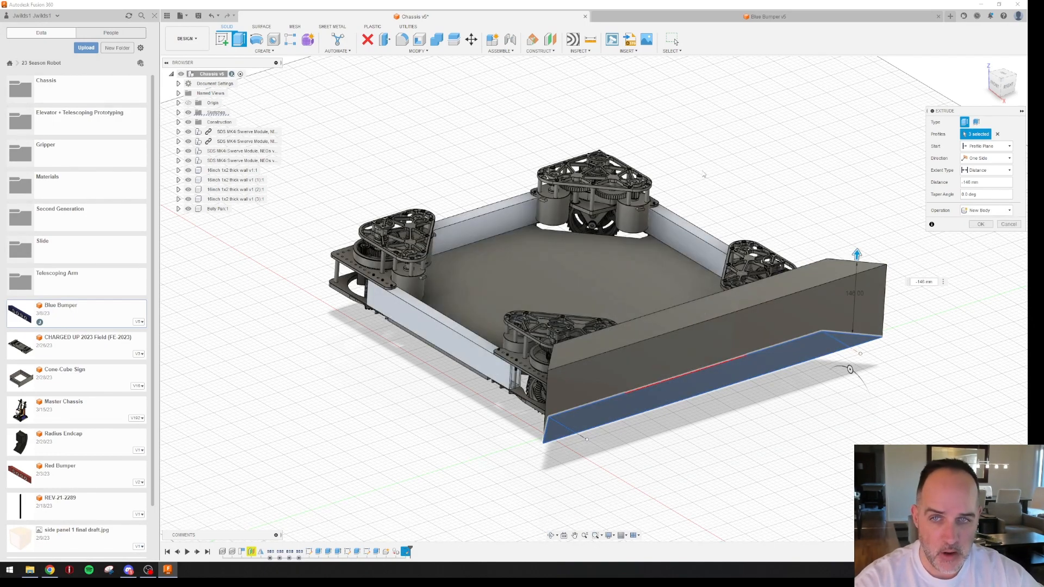
pyautogui.click(980, 224)
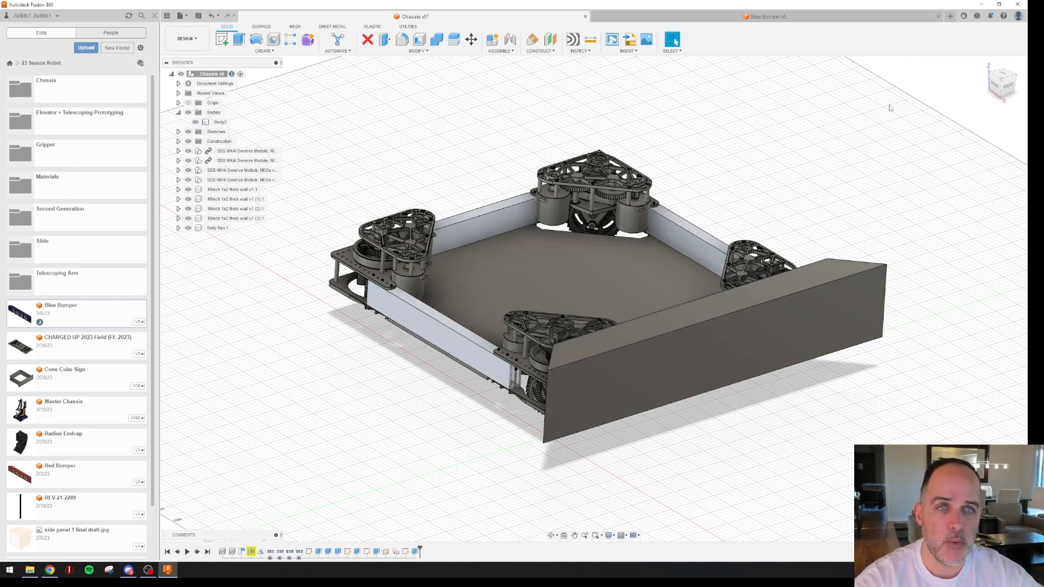
# Compare the extruded bumper with the Blue Bumper design, and fillet all edges of its outer face in the Chassis design with a 10 mm radius
pyautogui.click(986, 65)
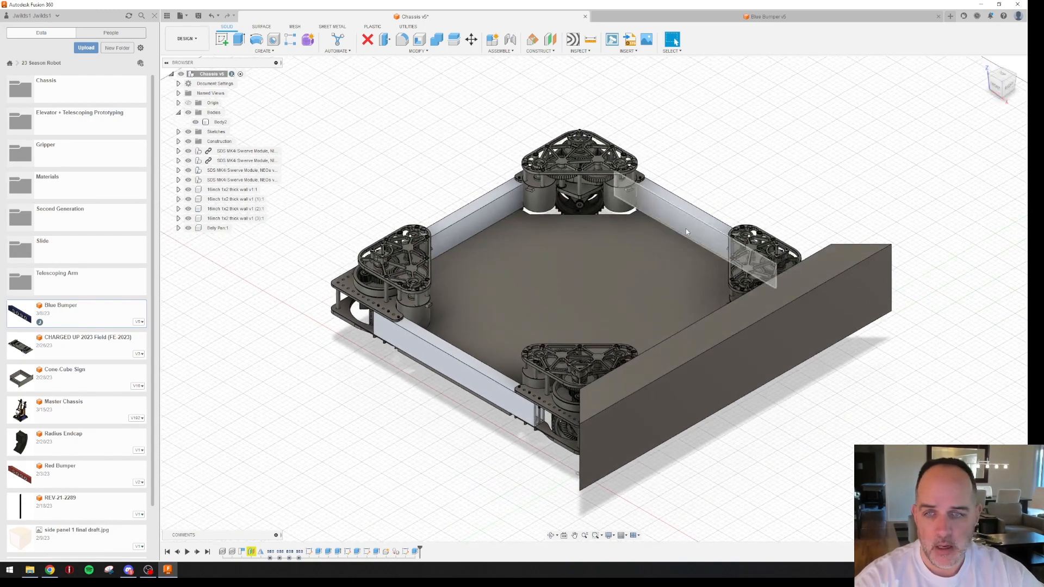
pyautogui.click(663, 14)
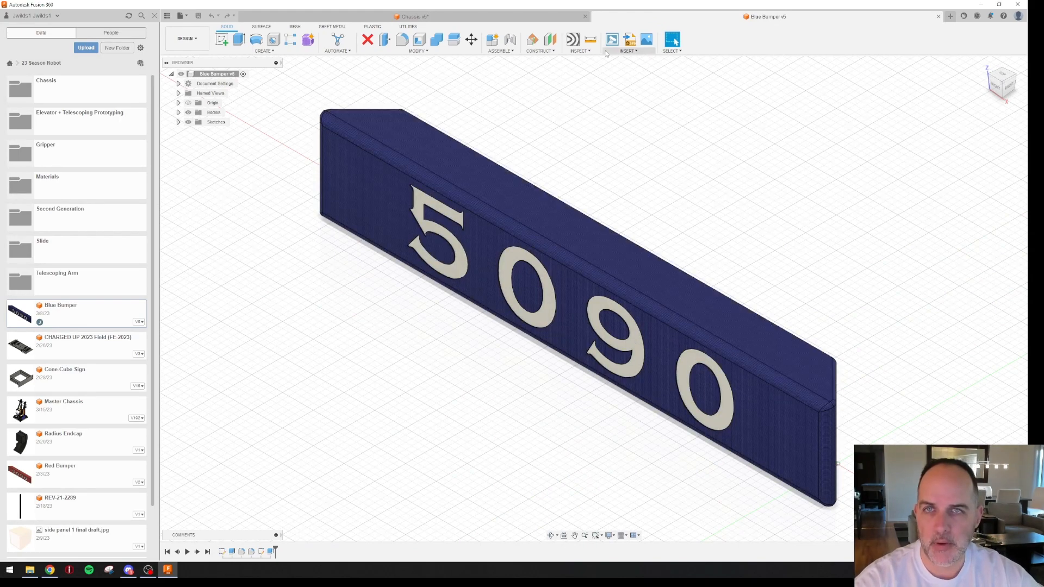
pyautogui.click(527, 17)
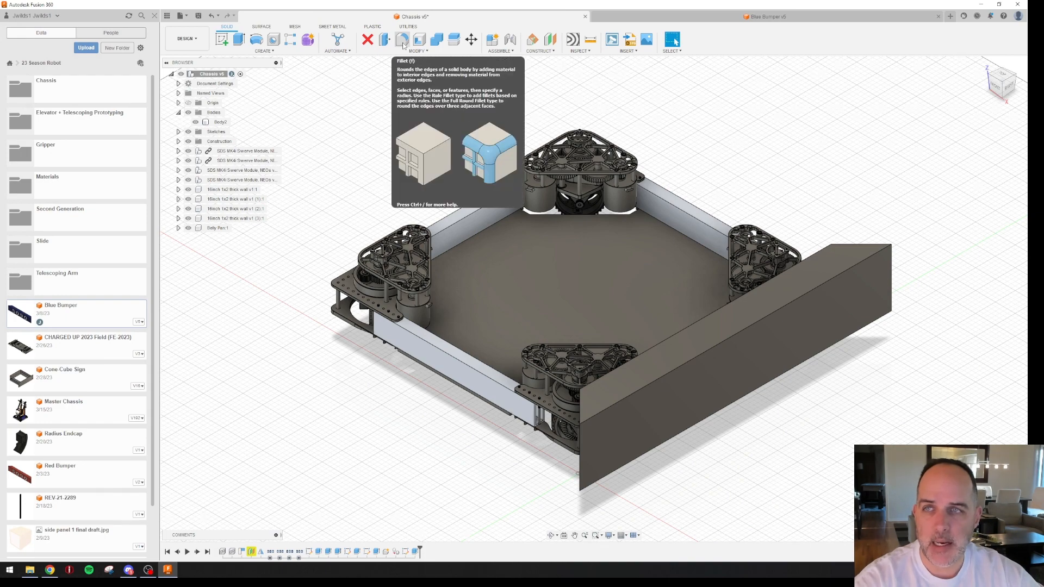
pyautogui.click(402, 40)
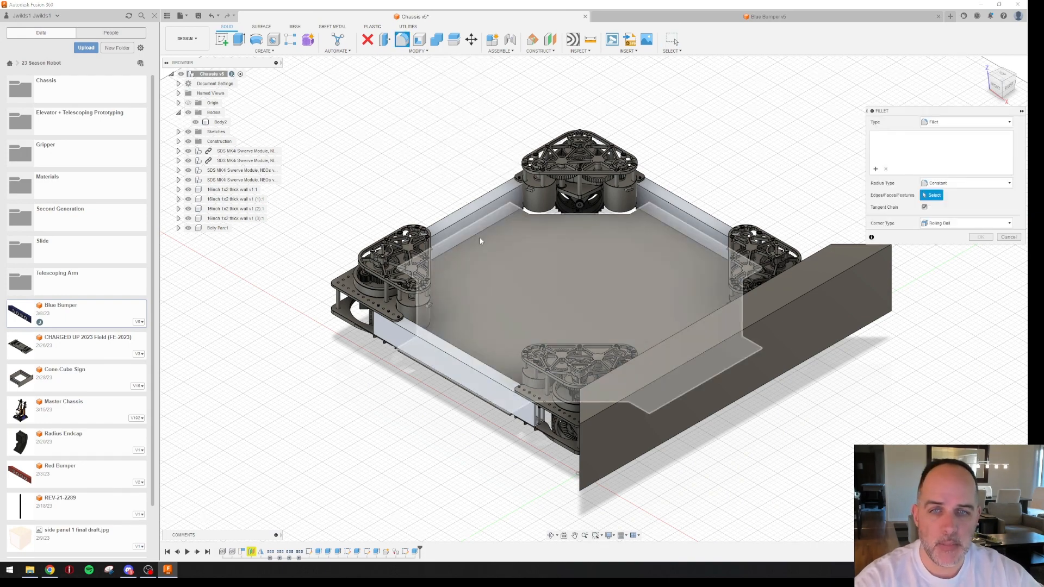
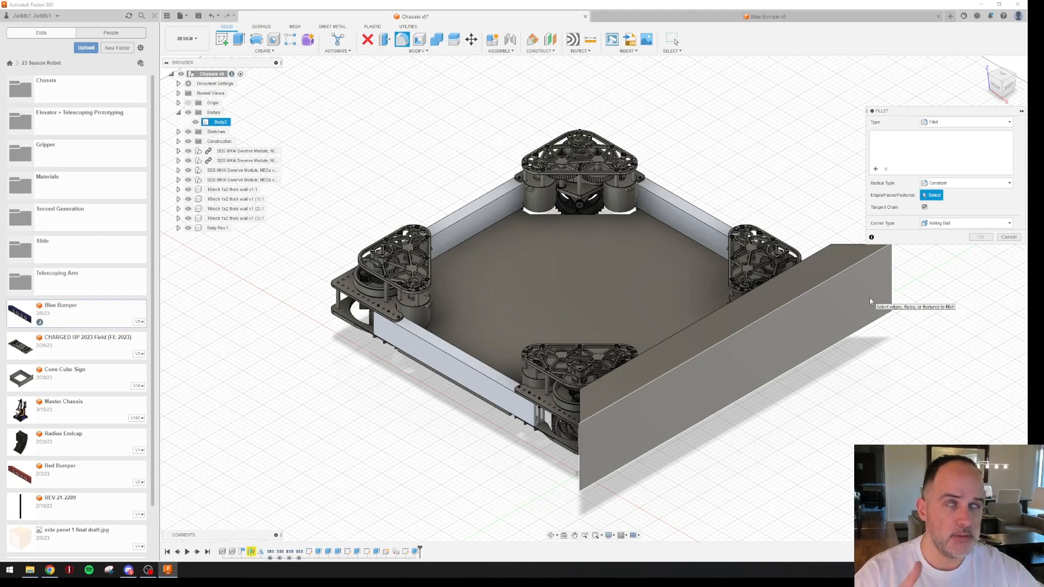
pyautogui.click(869, 299)
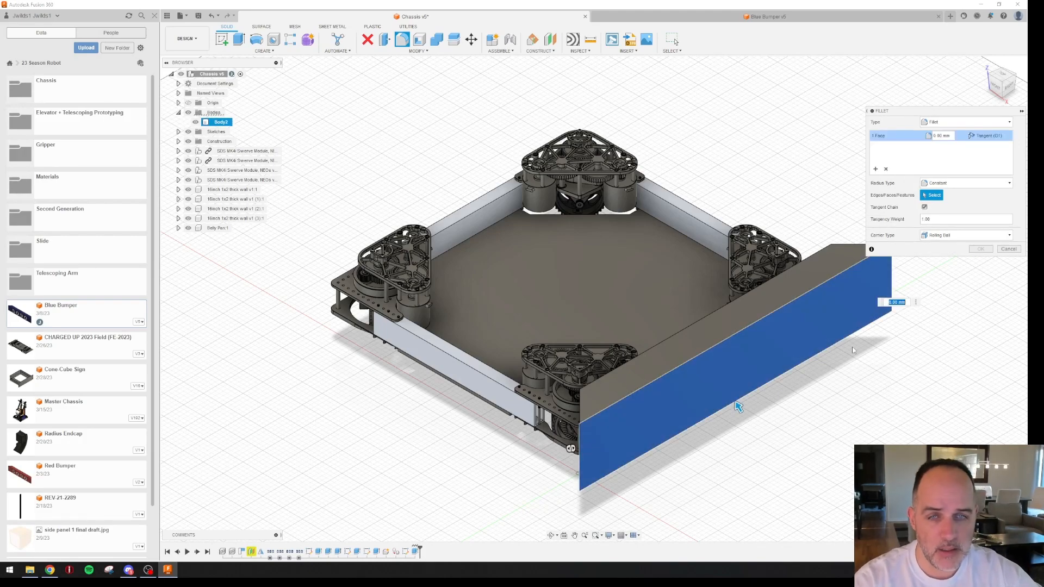
pyautogui.moveTo(853, 347); pyautogui.dragTo(790, 333, button='middle')
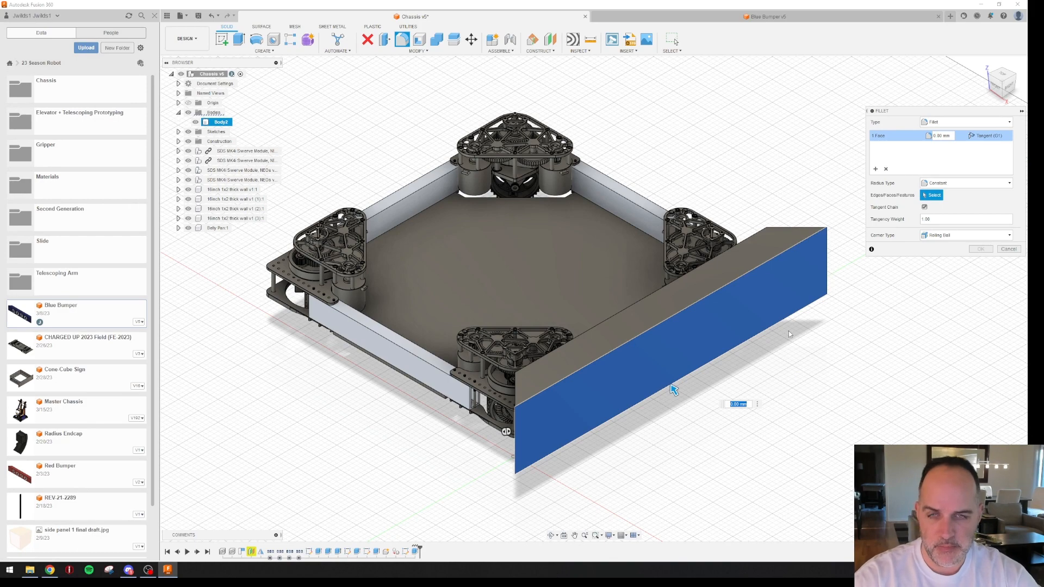
pyautogui.write('5')
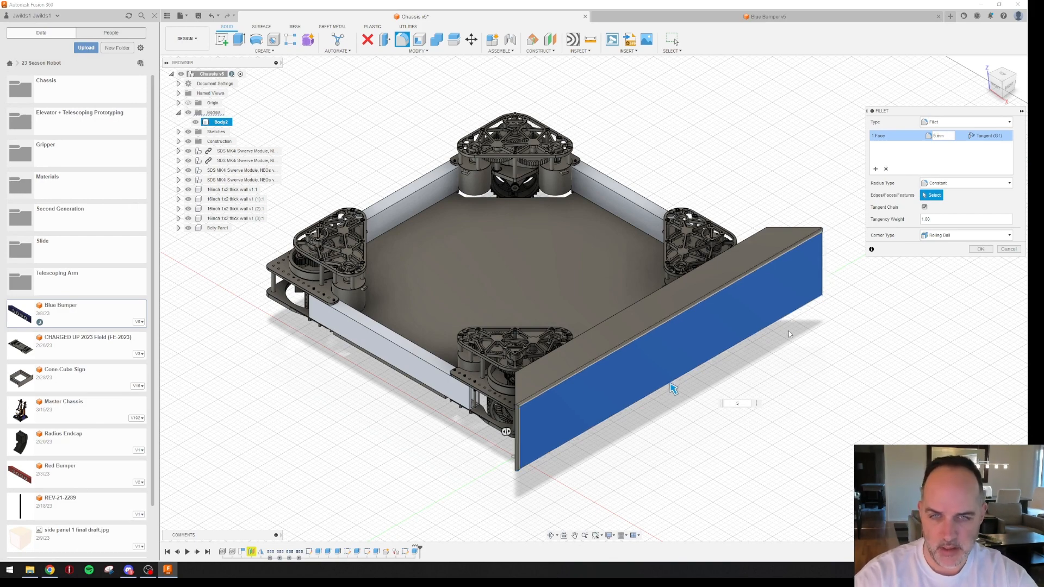
pyautogui.press('BackSpace')
pyautogui.write('10')
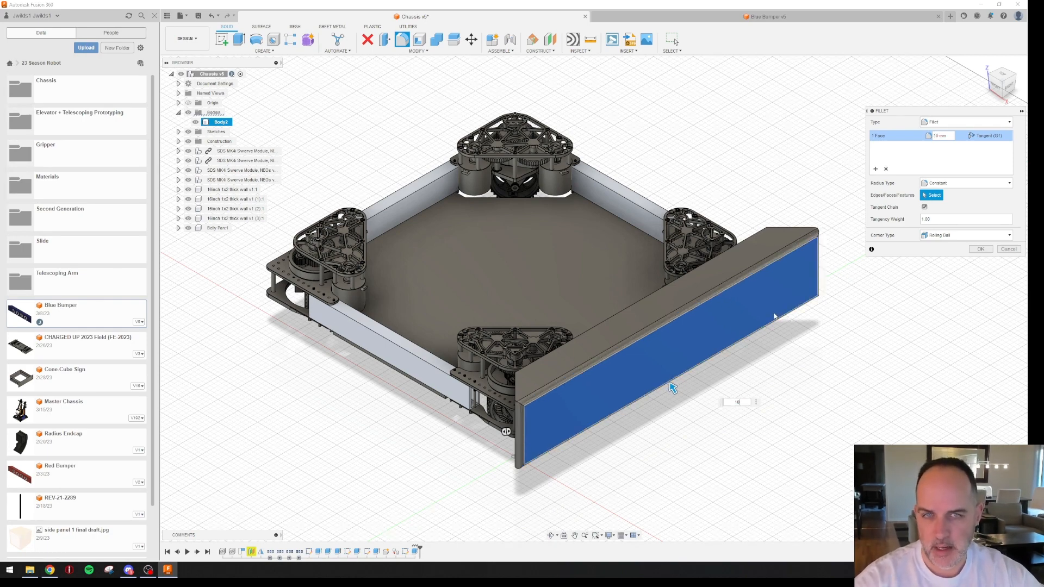
pyautogui.click(981, 250)
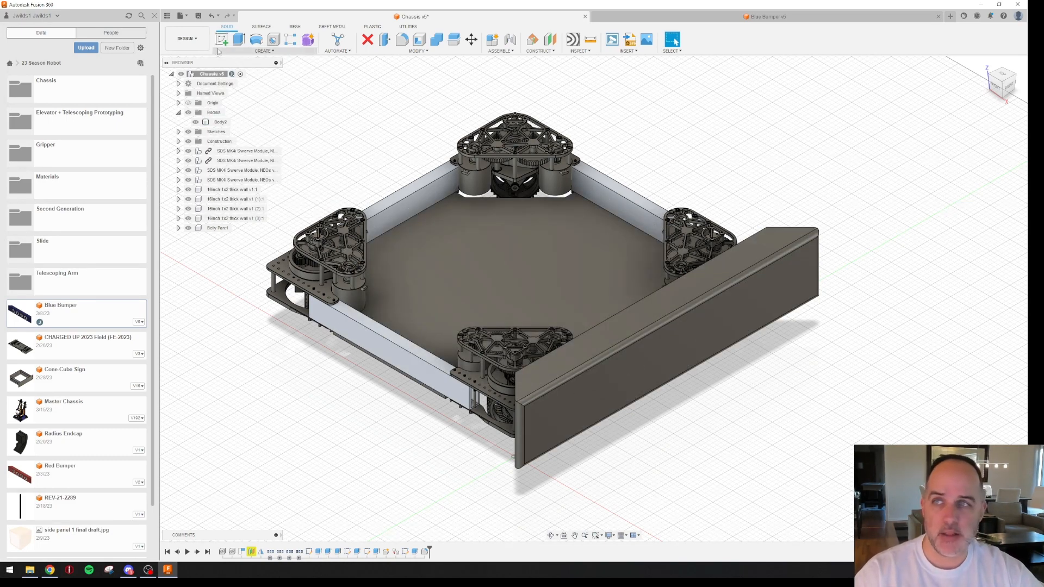
# Start a sketch on the bumper's outer face and place a text frame across it from corner to corner, with the text 5090
pyautogui.click(222, 41)
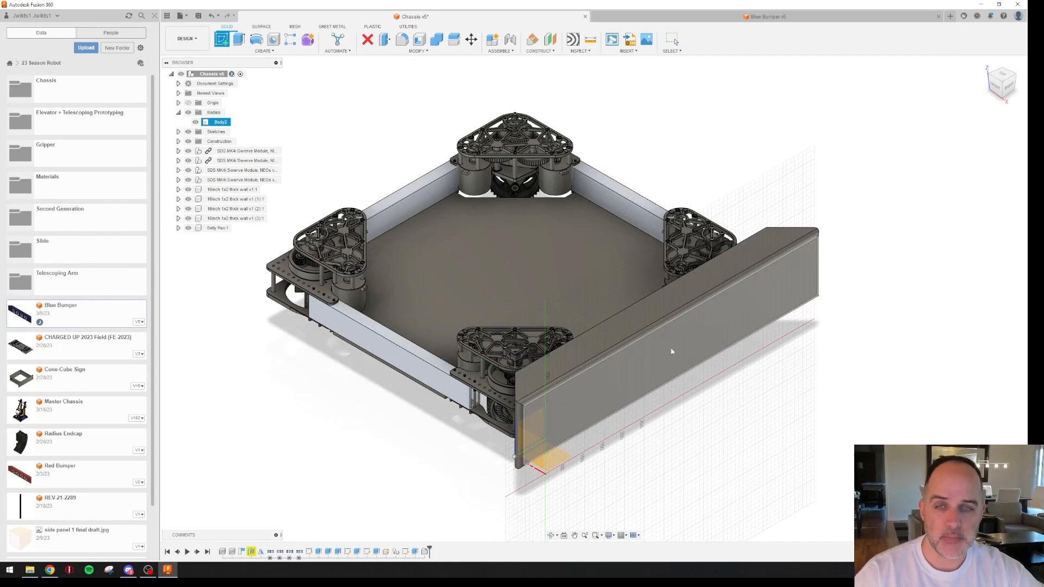
pyautogui.click(670, 349)
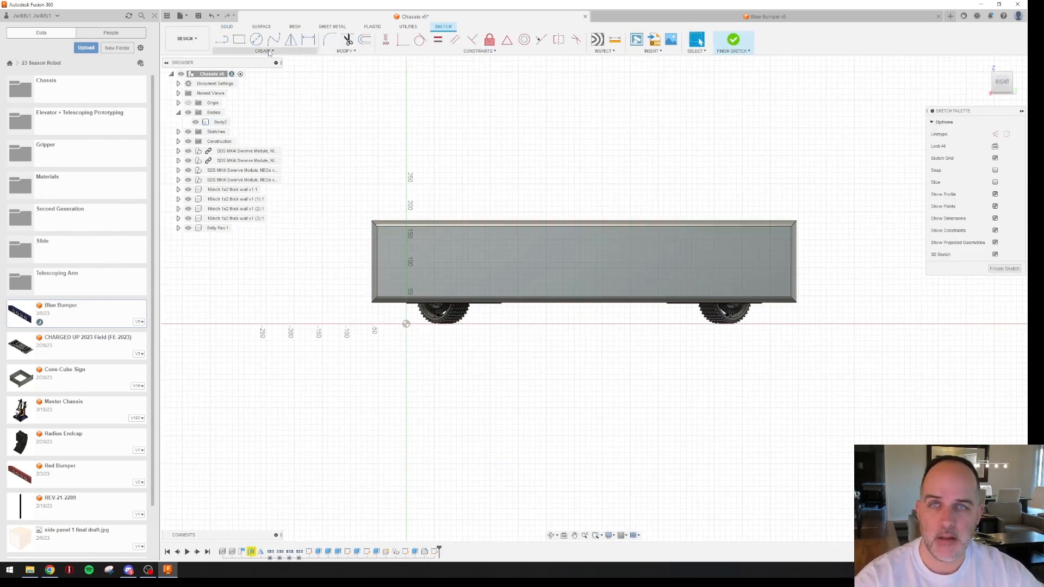
pyautogui.click(269, 53)
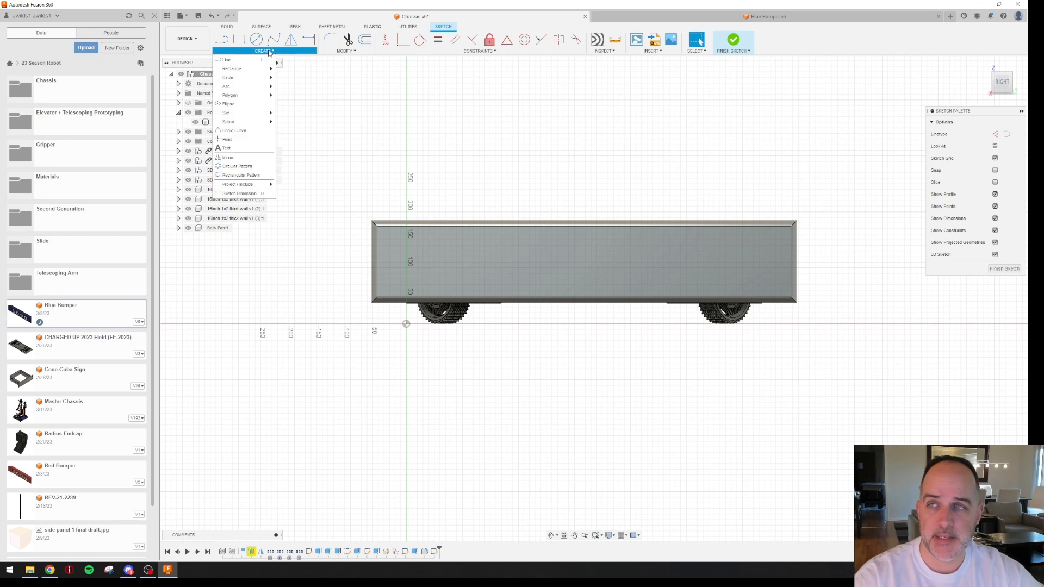
pyautogui.click(251, 151)
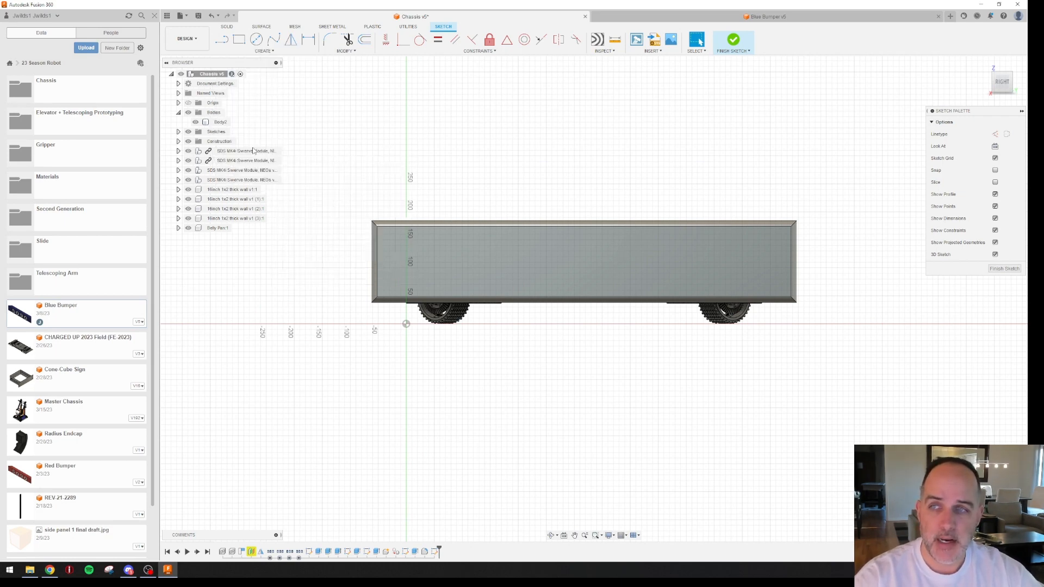
pyautogui.click(378, 226)
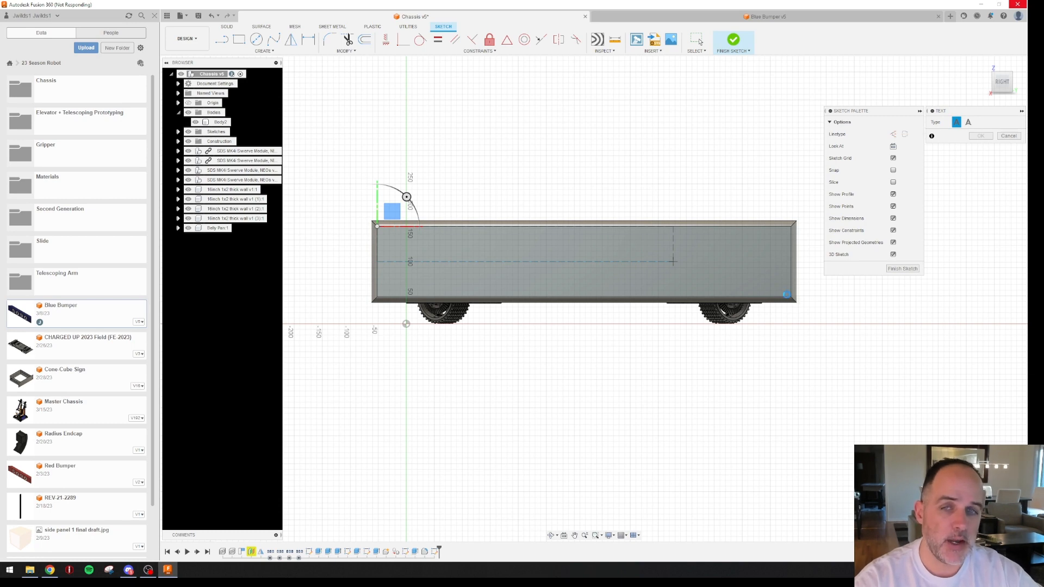
pyautogui.click(788, 294)
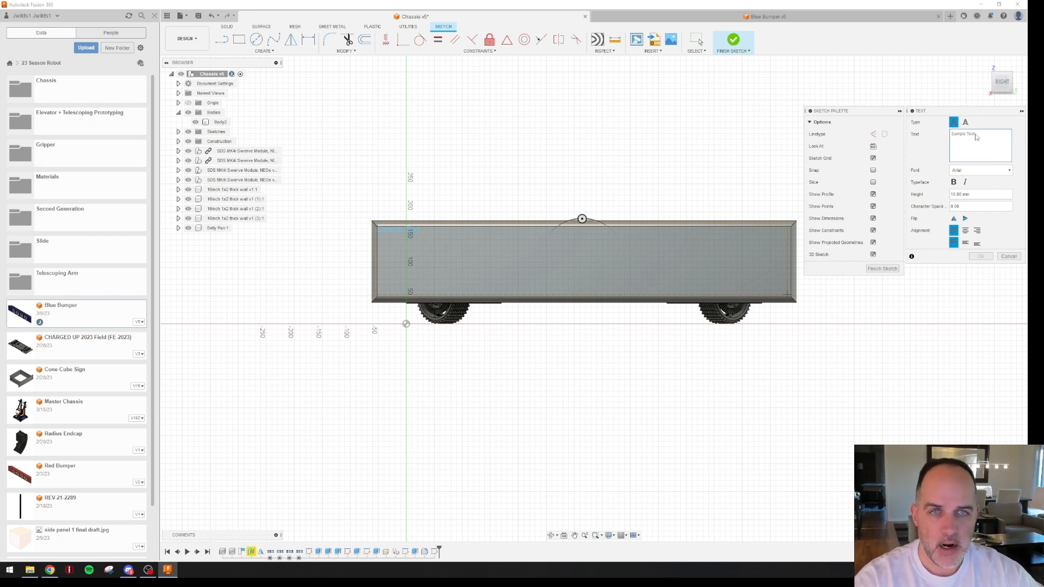
pyautogui.write('5000')
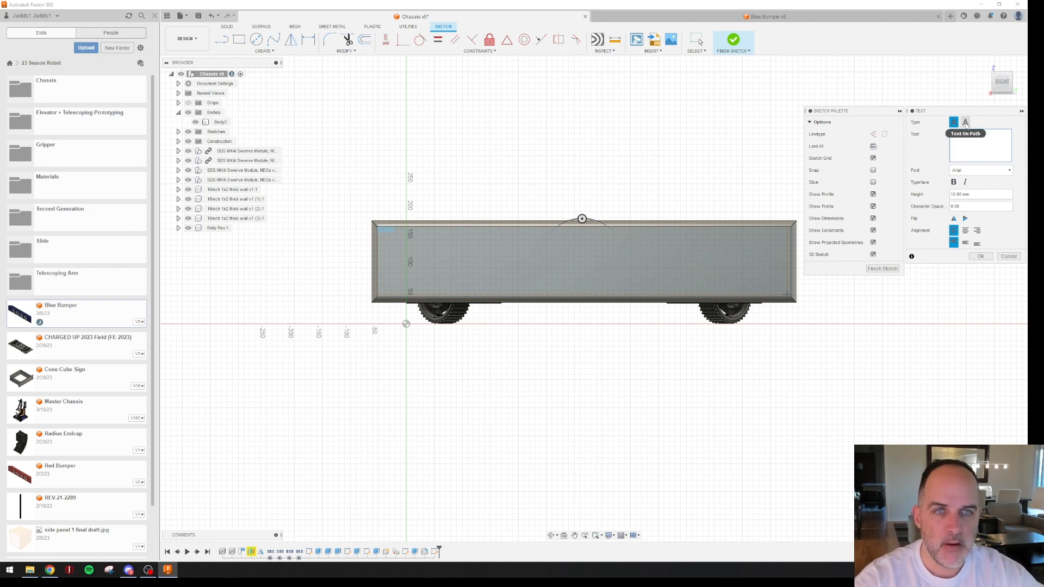
# Set the font of the bumper number text to Copperplate Gothic Bold
pyautogui.click(971, 172)
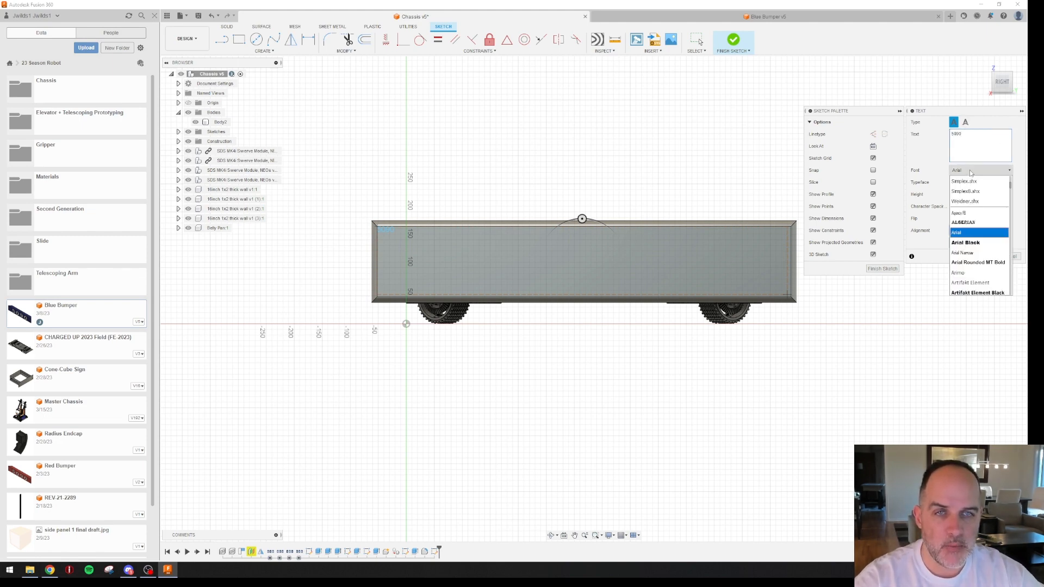
pyautogui.press('c')
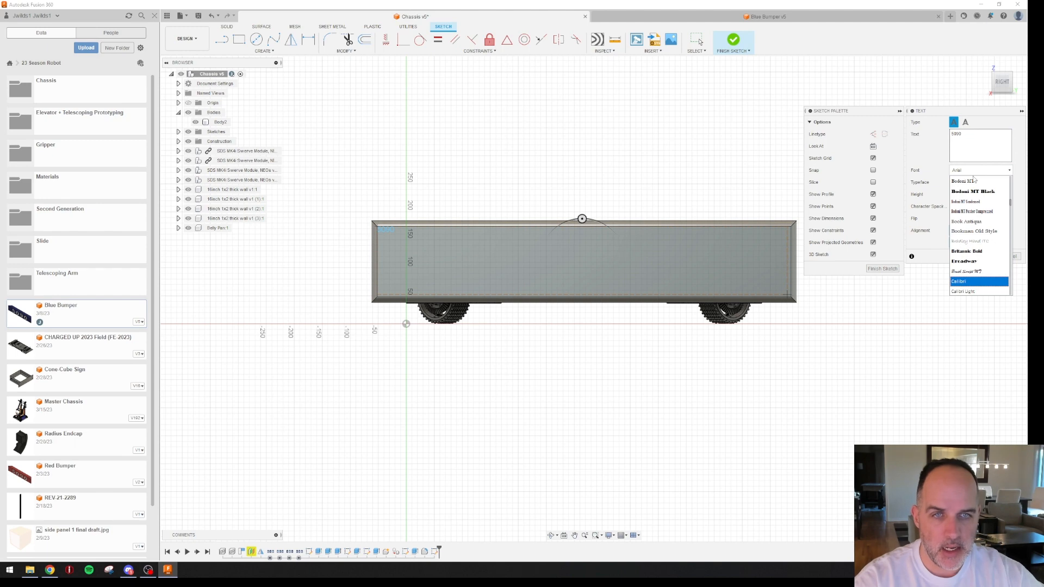
pyautogui.press('p')
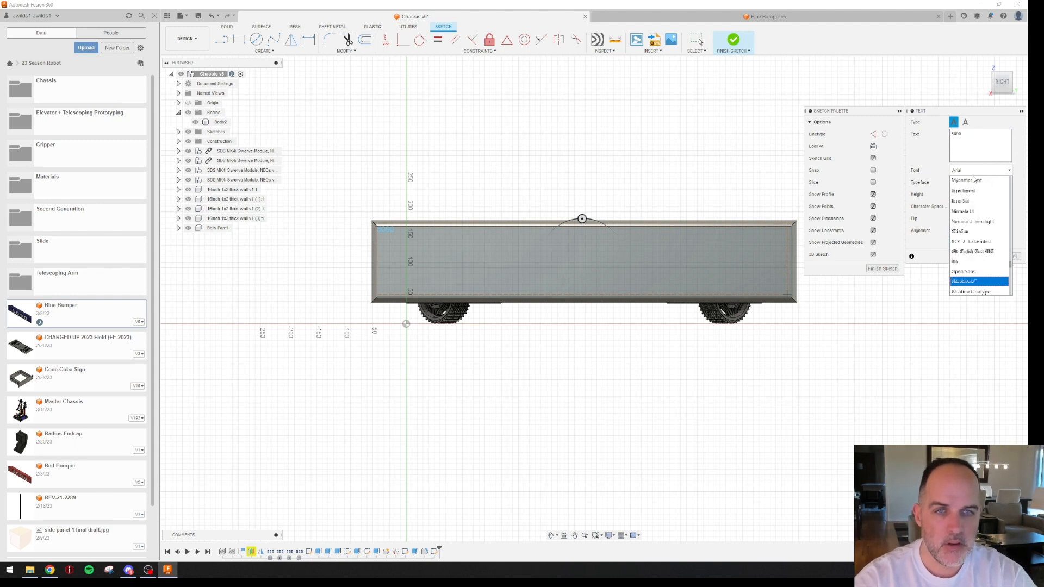
pyautogui.press('c')
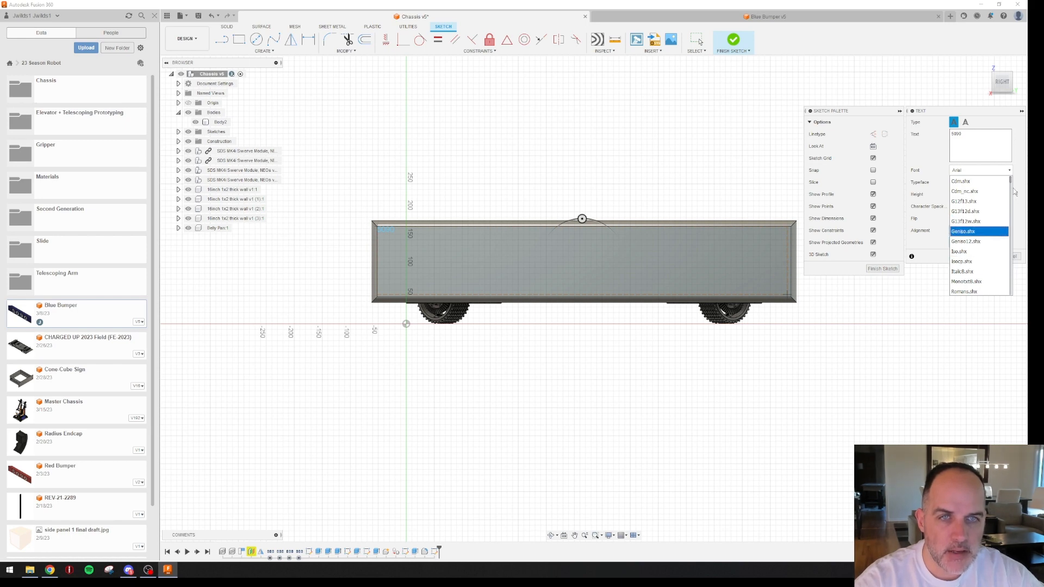
pyautogui.scroll(-8, 982, 220)
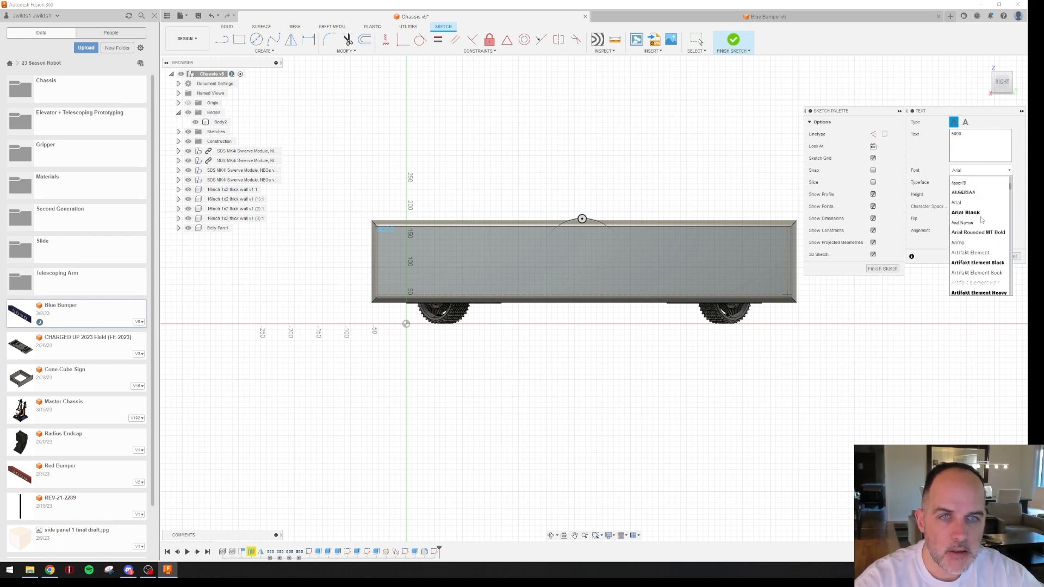
pyautogui.scroll(-4, 982, 220)
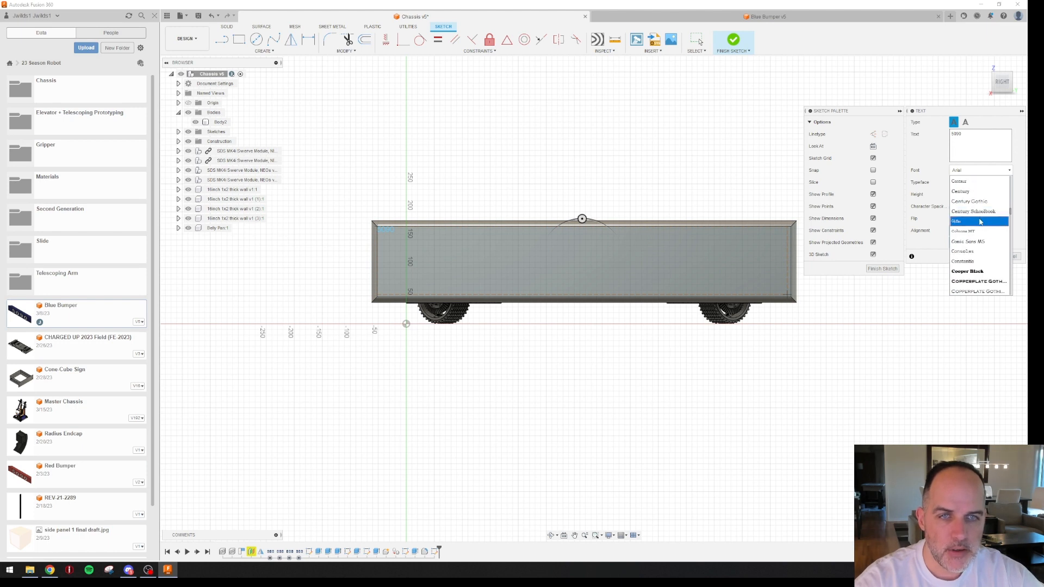
pyautogui.scroll(-1, 983, 242)
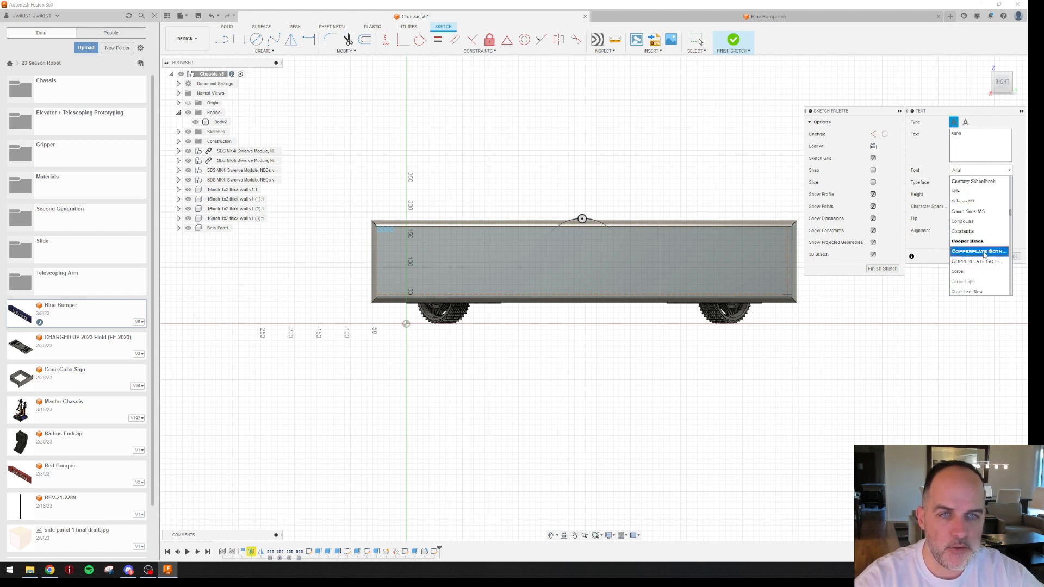
pyautogui.click(982, 251)
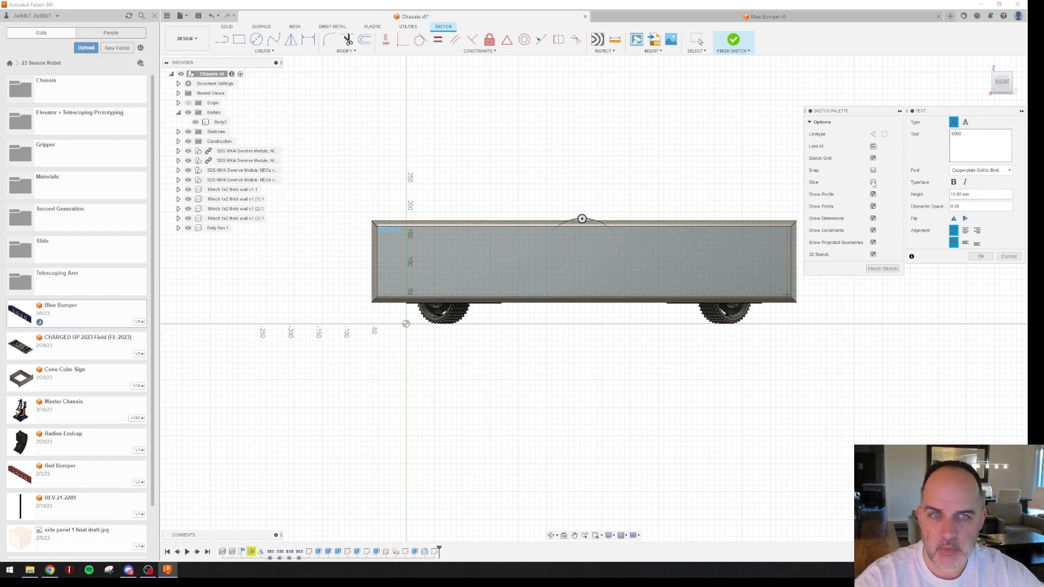
# Set the height of the bumper number text to 110 mm
pyautogui.moveTo(979, 194); pyautogui.dragTo(906, 193)
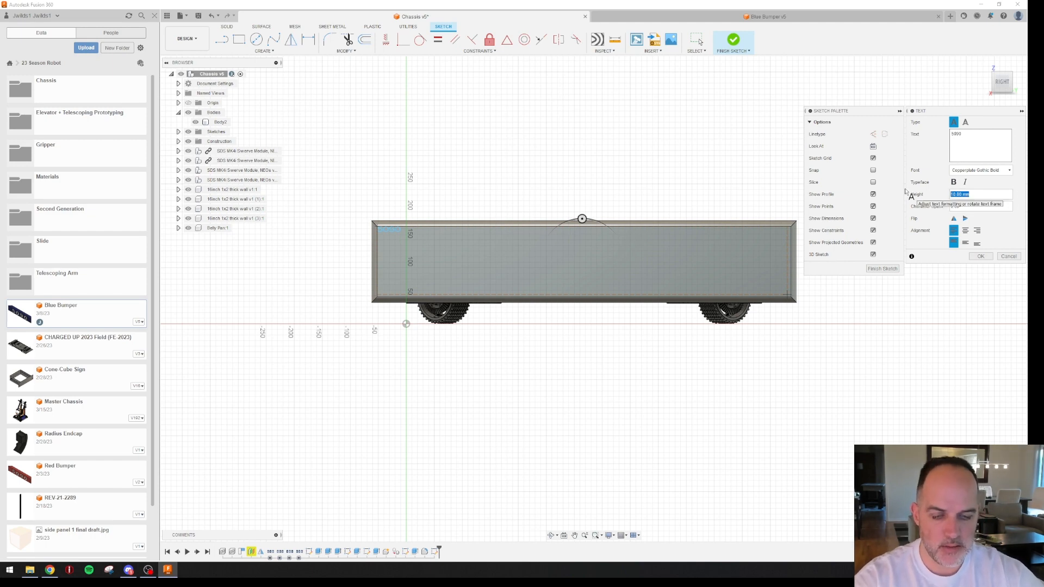
pyautogui.write('50')
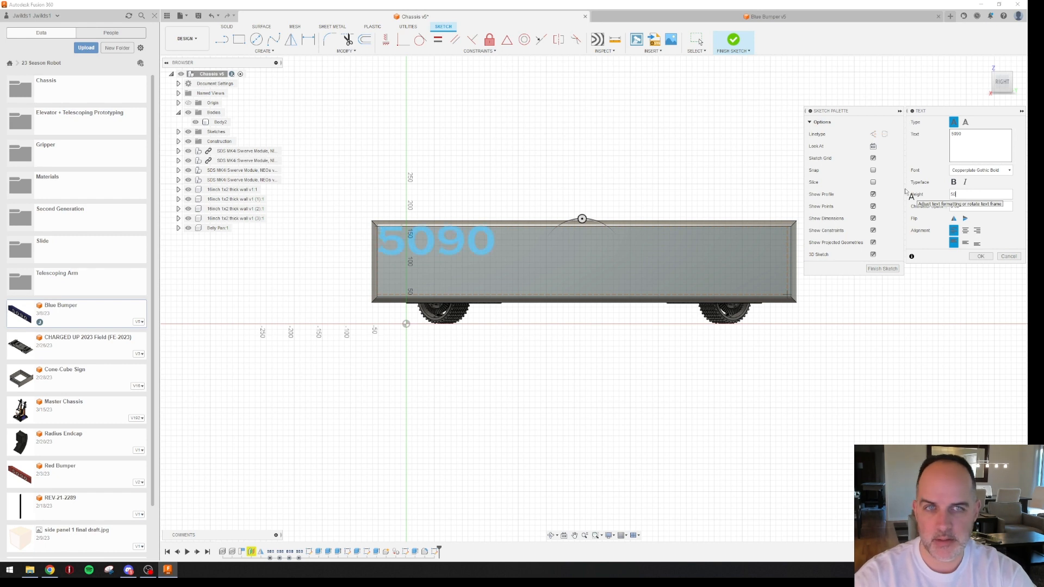
pyautogui.write('9')
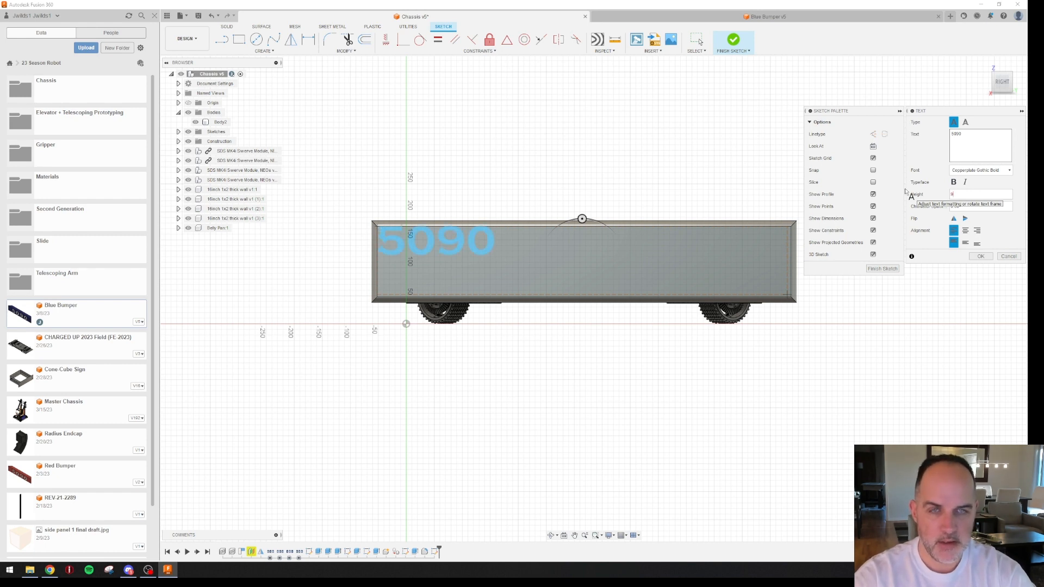
pyautogui.write('0')
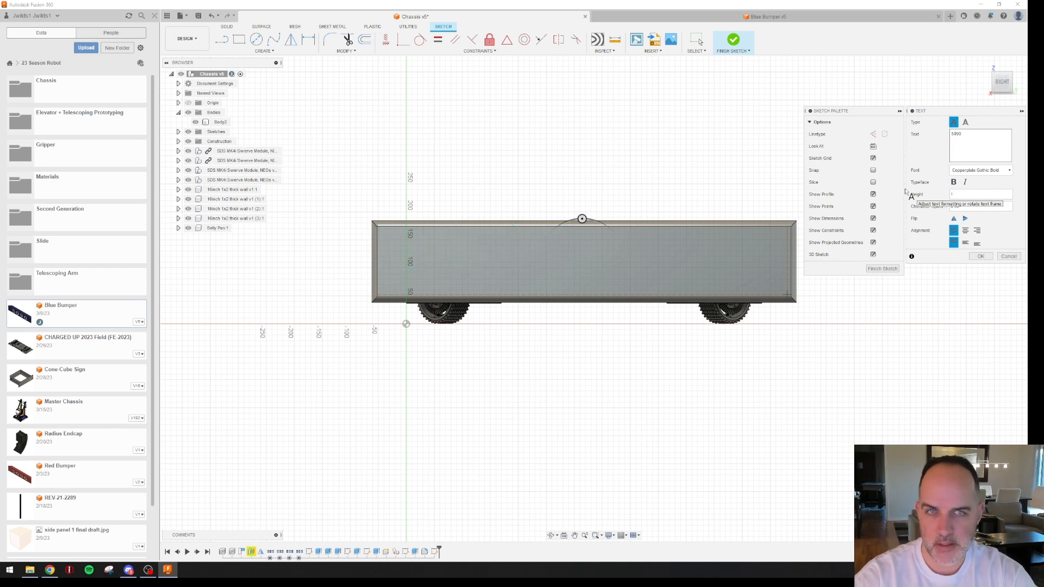
pyautogui.write('10')
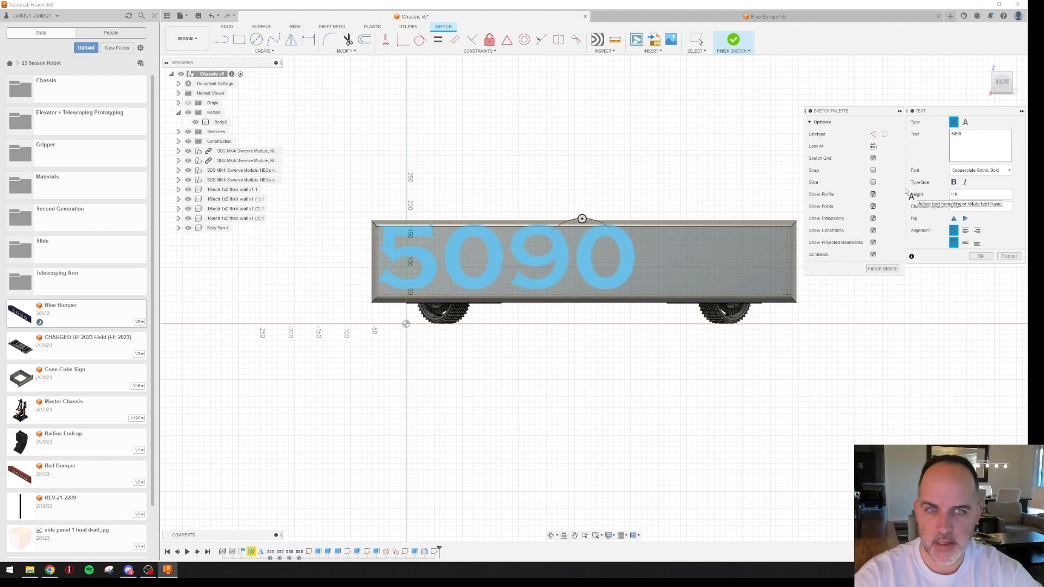
# Center the number text horizontally and vertically in its frame, and finish the sketch
pyautogui.click(966, 233)
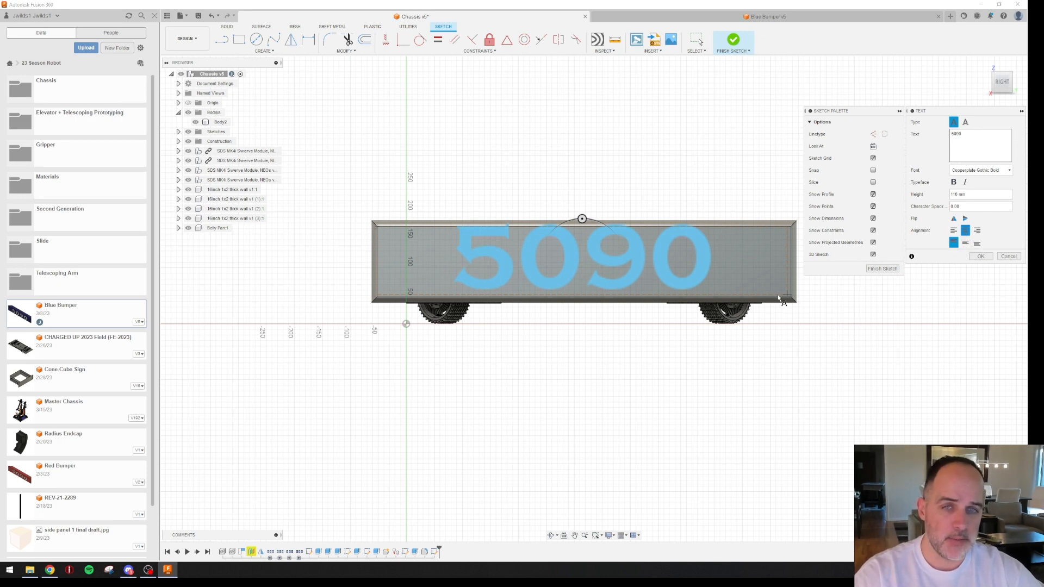
pyautogui.click(966, 244)
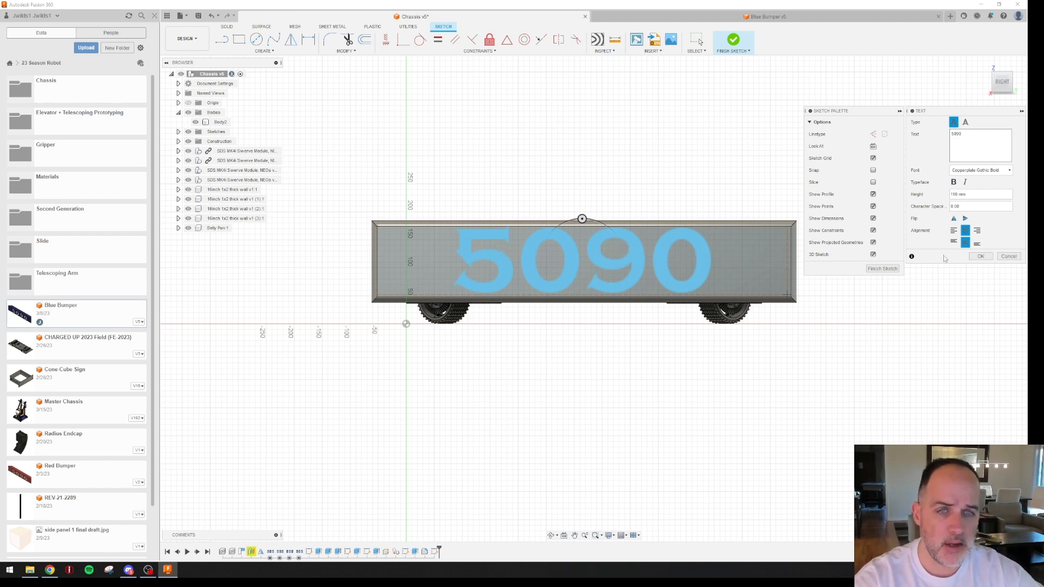
pyautogui.click(981, 256)
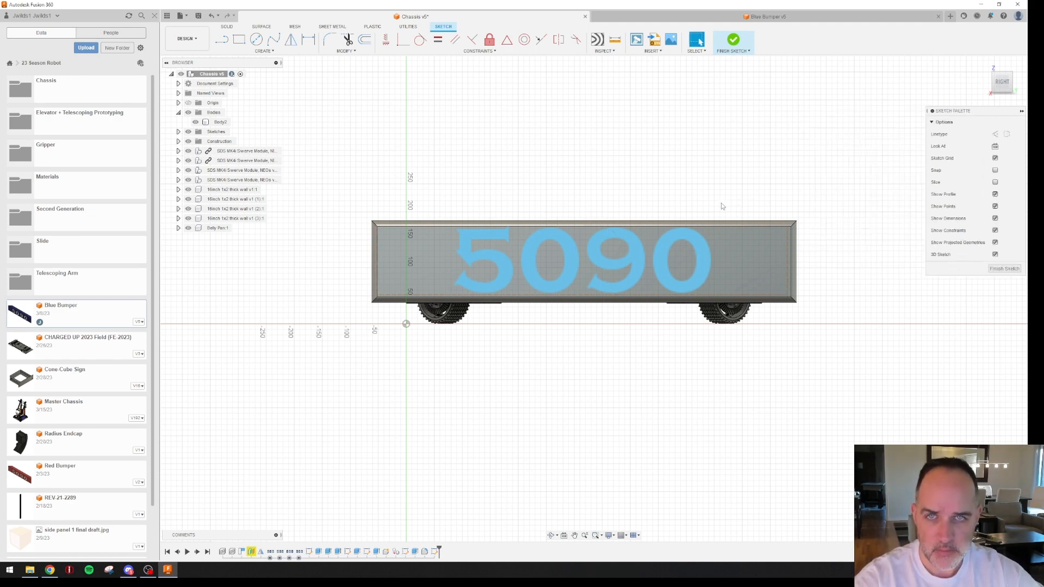
pyautogui.click(733, 41)
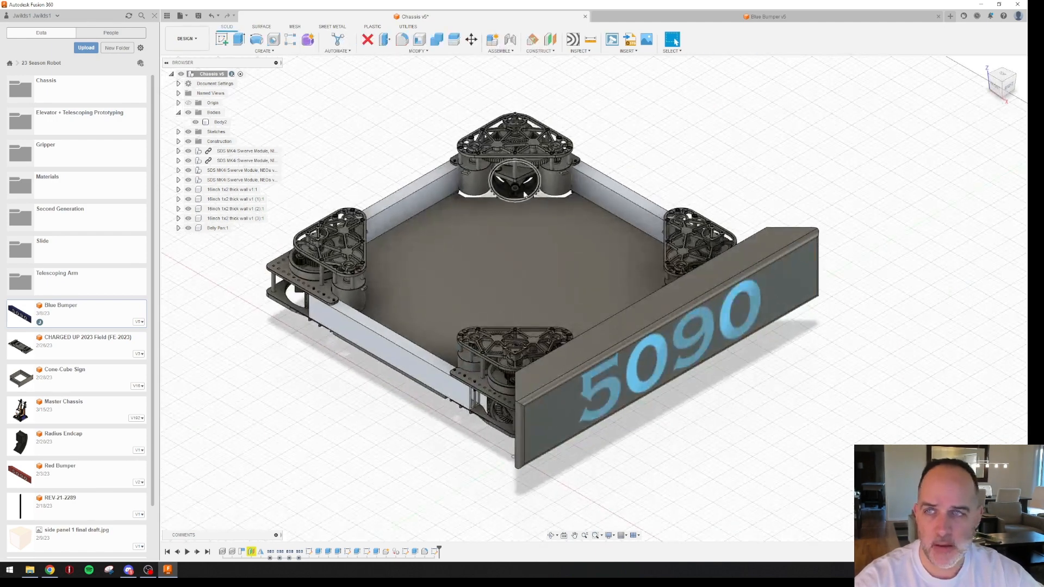
# Extrude only the 5090 text as a cut into the bumper with a distance of -2 mm, and save the design
pyautogui.click(239, 44)
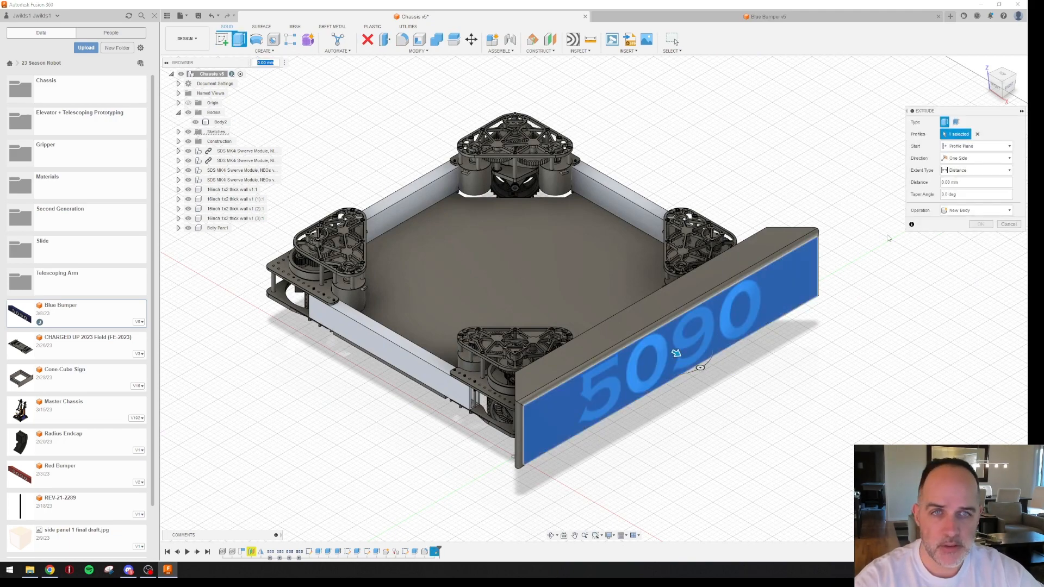
pyautogui.click(977, 135)
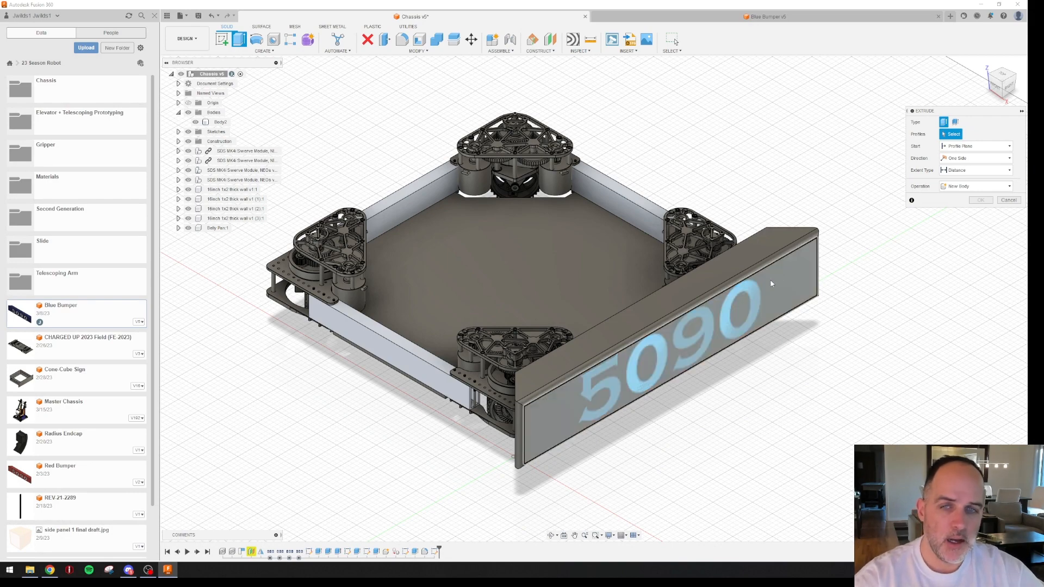
pyautogui.click(756, 297)
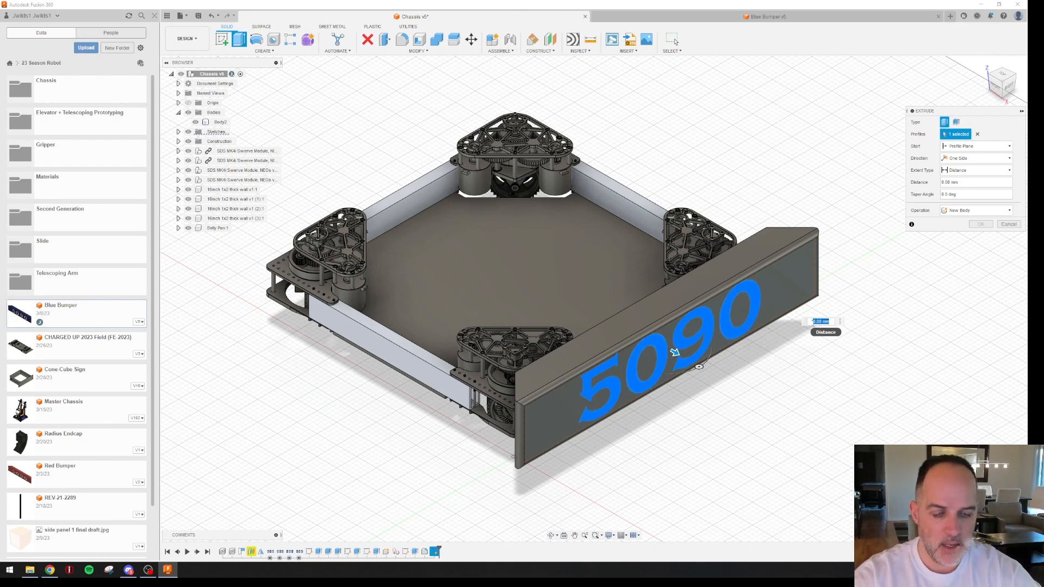
pyautogui.write('-2')
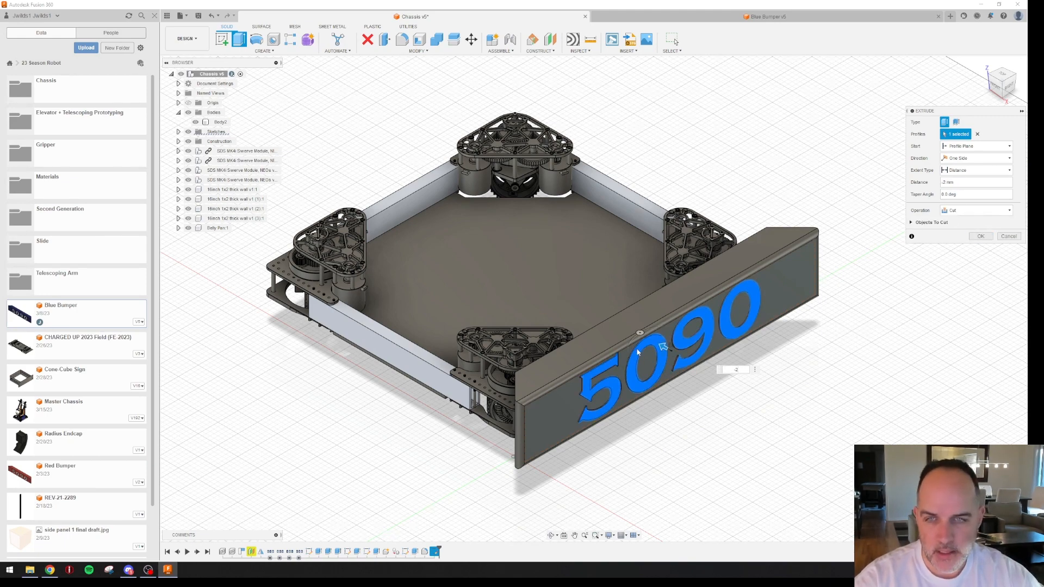
pyautogui.click(981, 236)
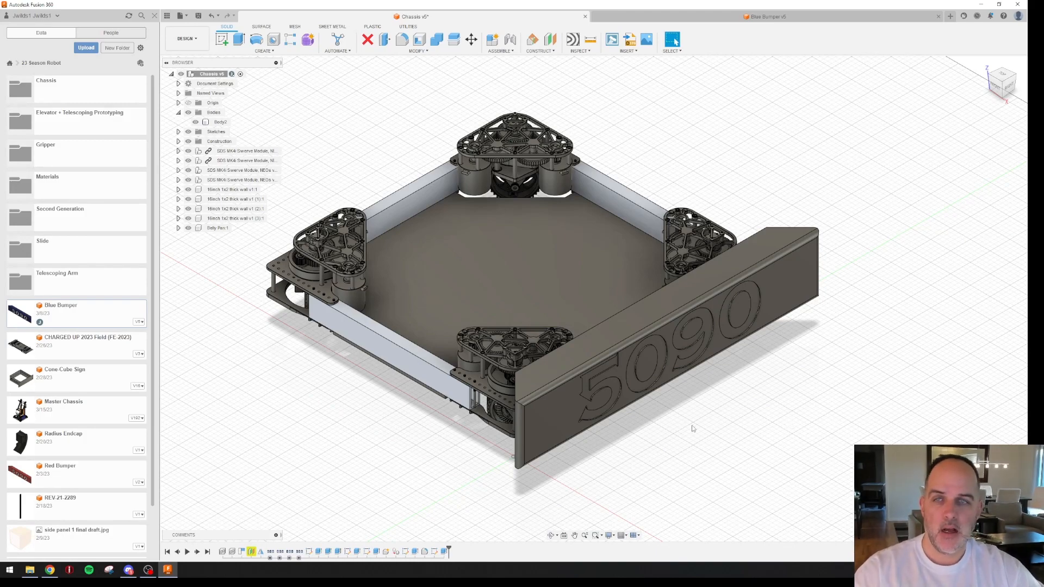
pyautogui.click(198, 17)
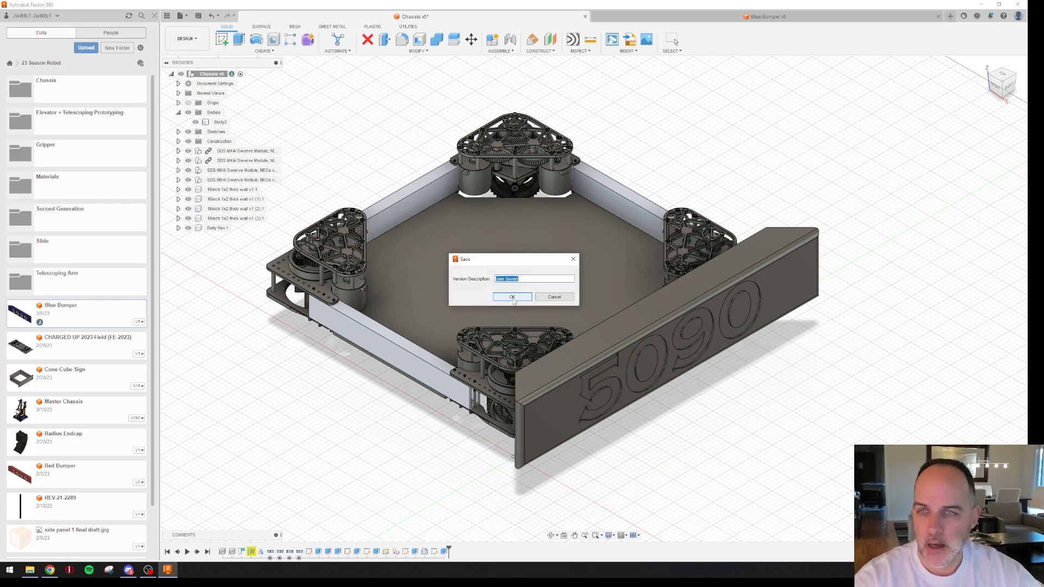
pyautogui.click(513, 298)
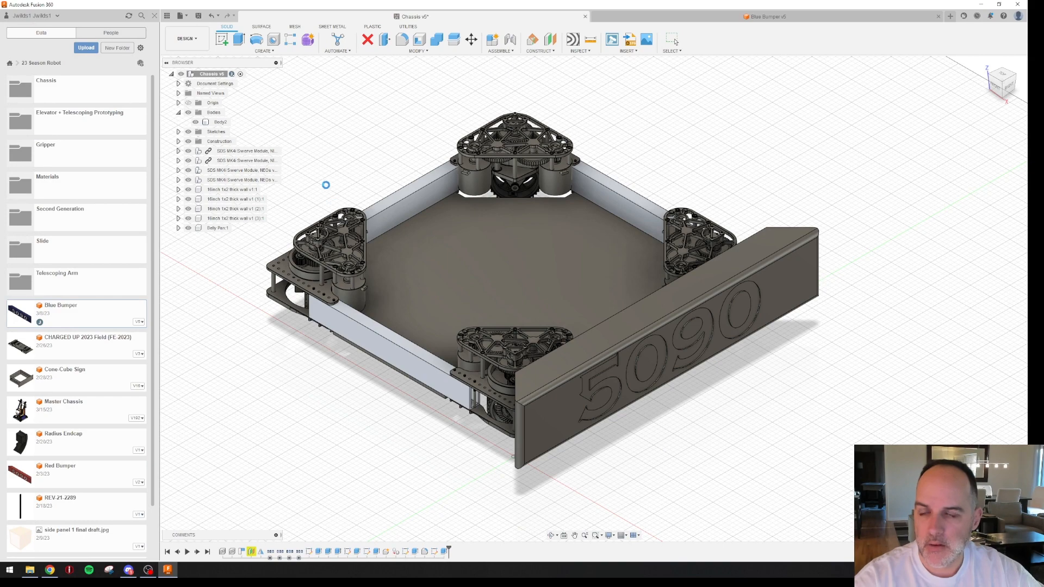
# Create a component from the bumper body and rename it Bumper
pyautogui.click(219, 123)
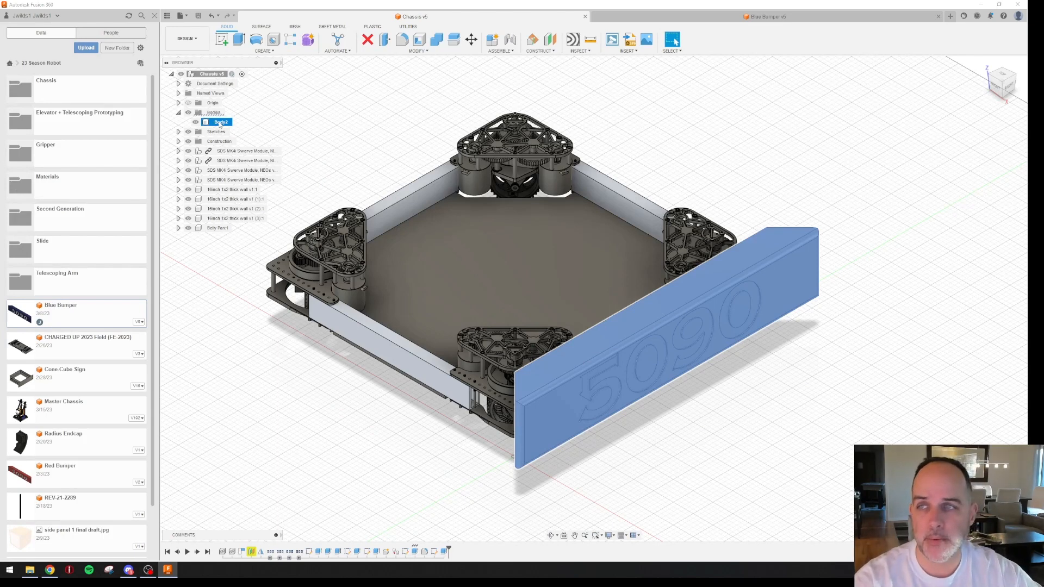
pyautogui.rightClick(220, 123)
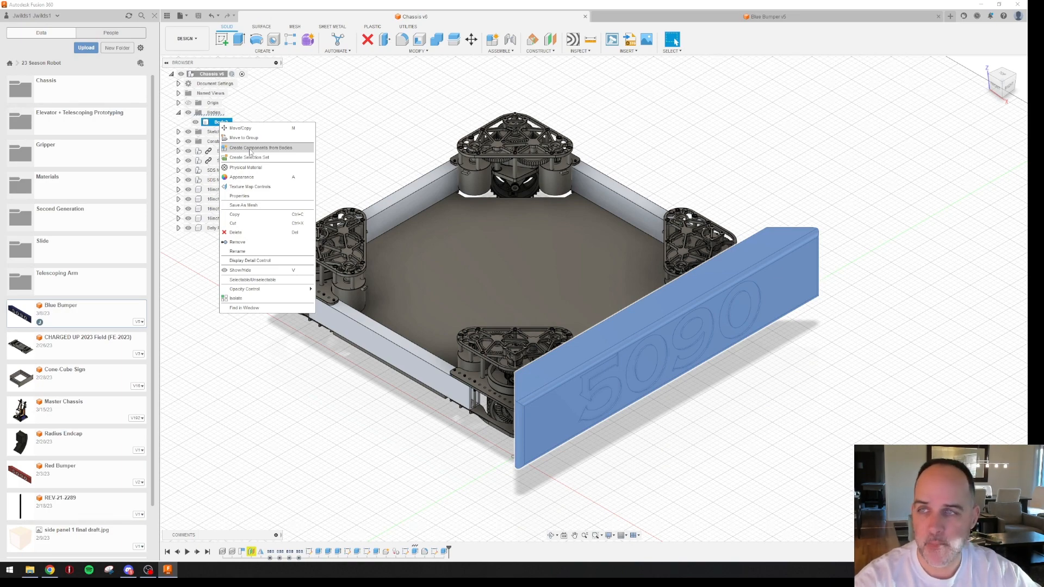
pyautogui.click(250, 148)
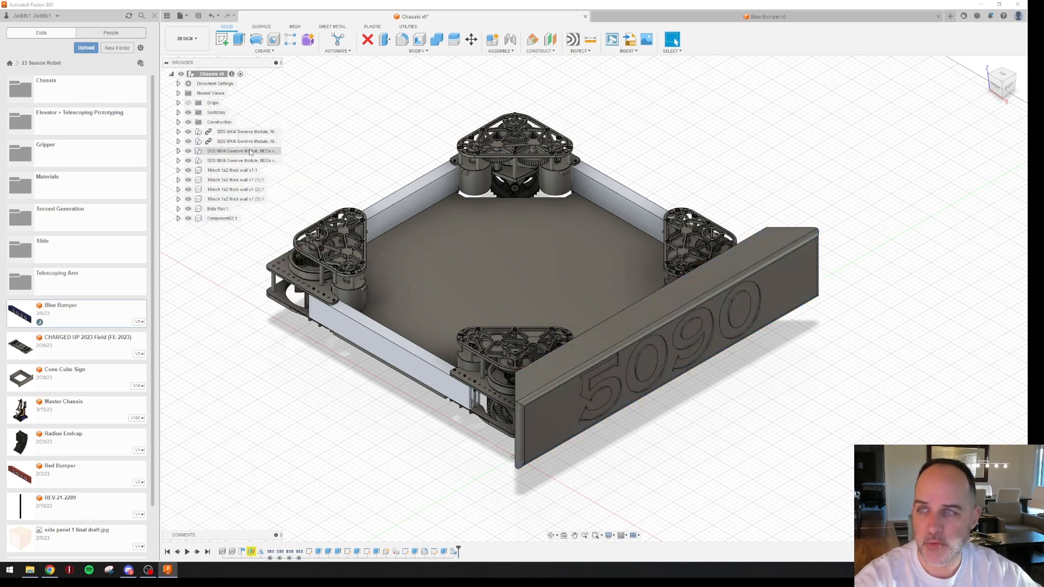
pyautogui.click(223, 220)
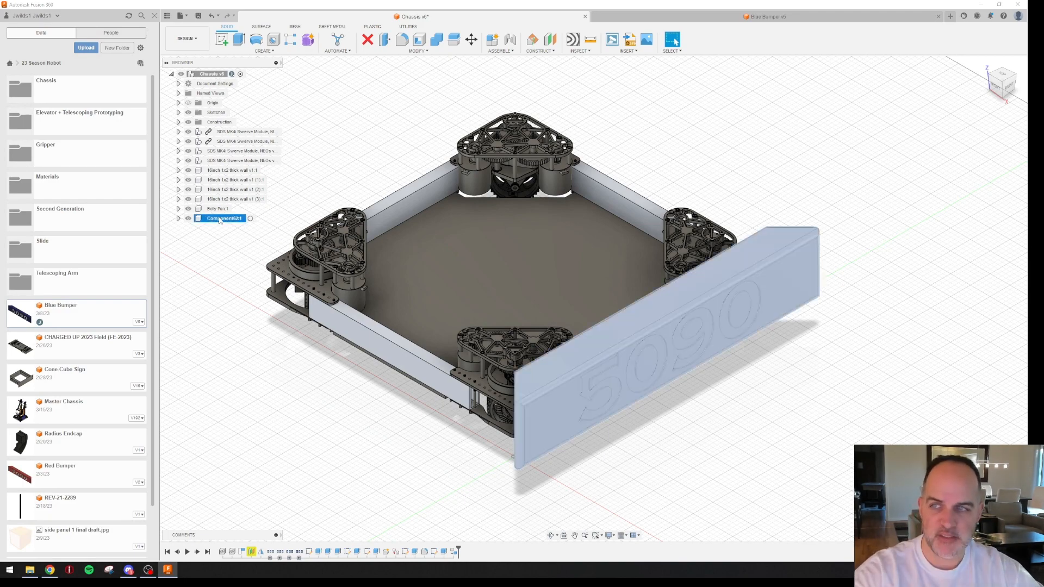
pyautogui.click(221, 219)
pyautogui.write('Bumper')
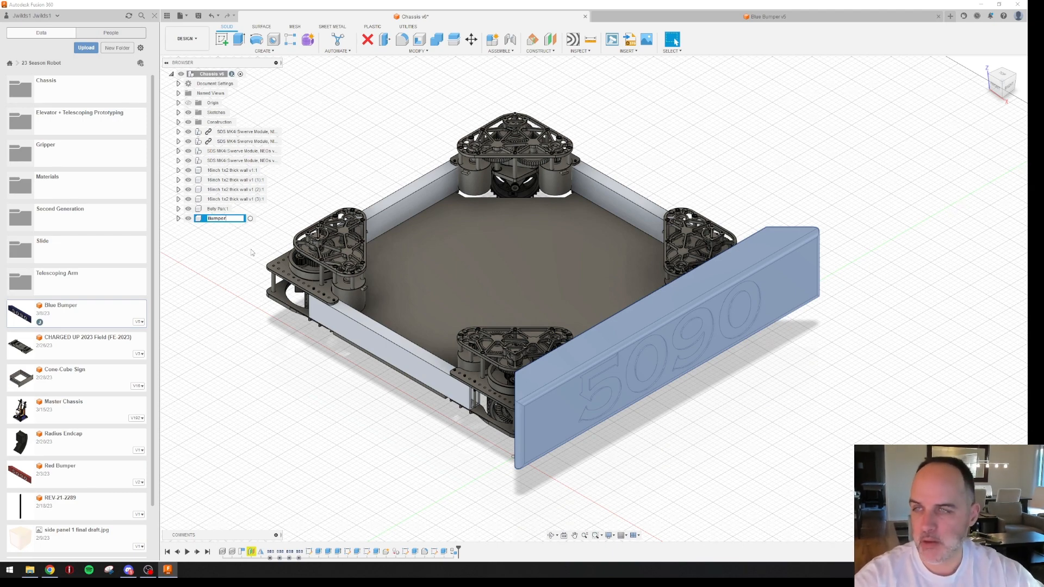
pyautogui.press('Return')
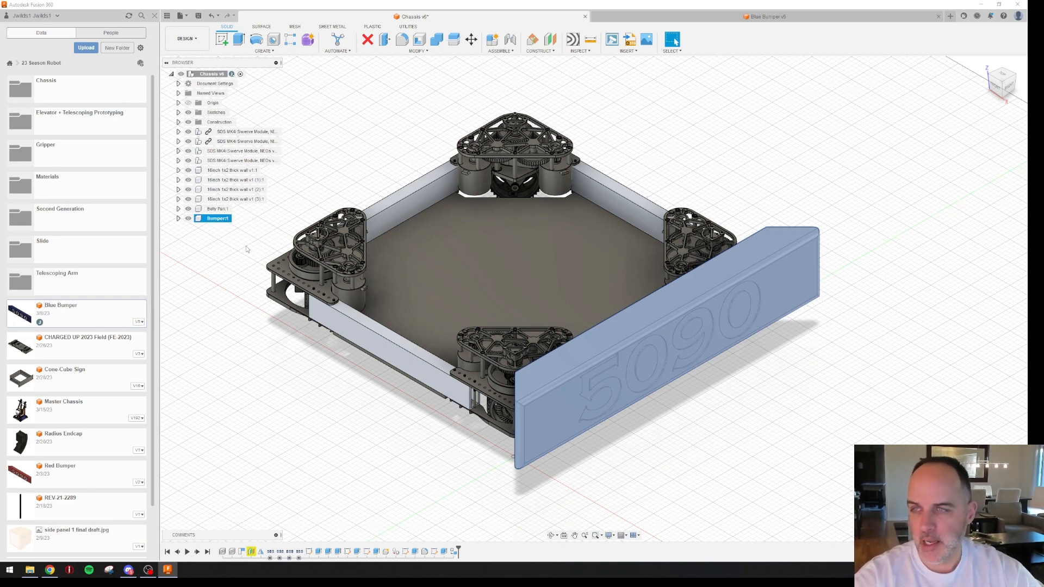
pyautogui.doubleClick(217, 220)
pyautogui.click(230, 275)
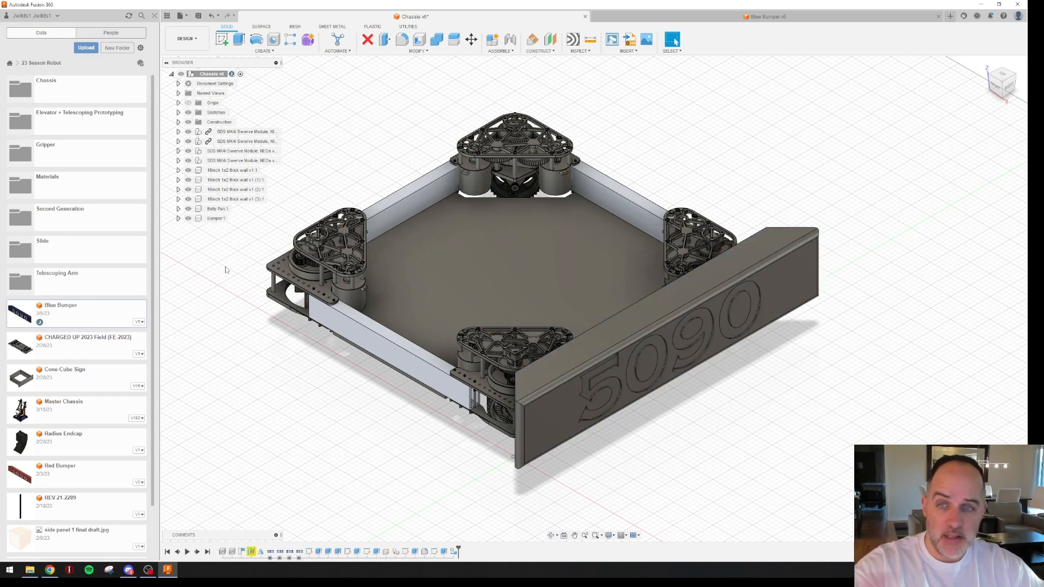
# Create a copy of the Bumper component with Move/Copy and rotate it by -90° about the Z axis
pyautogui.click(217, 219)
pyautogui.rightClick(217, 220)
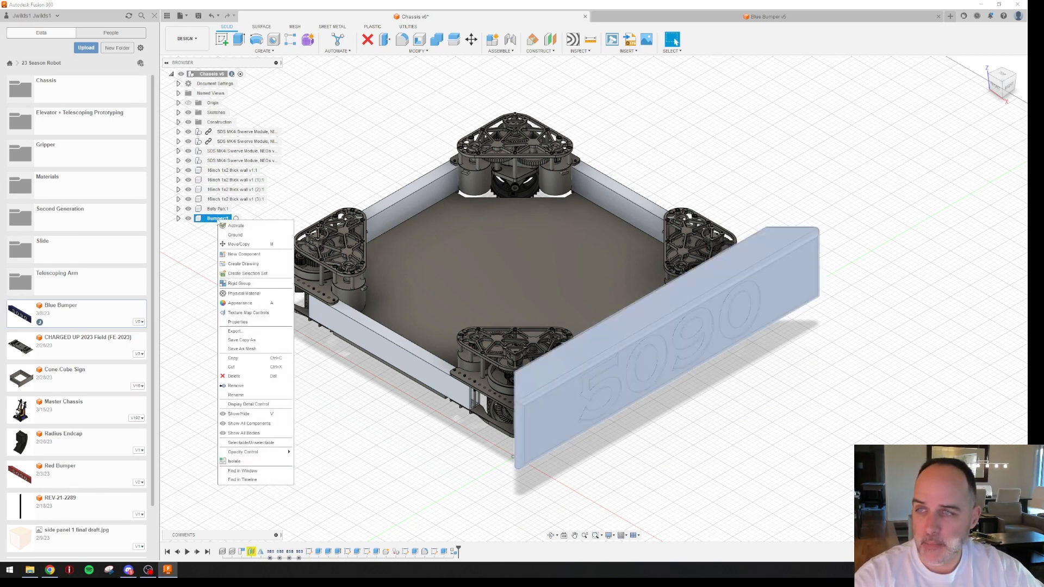
pyautogui.click(246, 244)
pyautogui.click(547, 312)
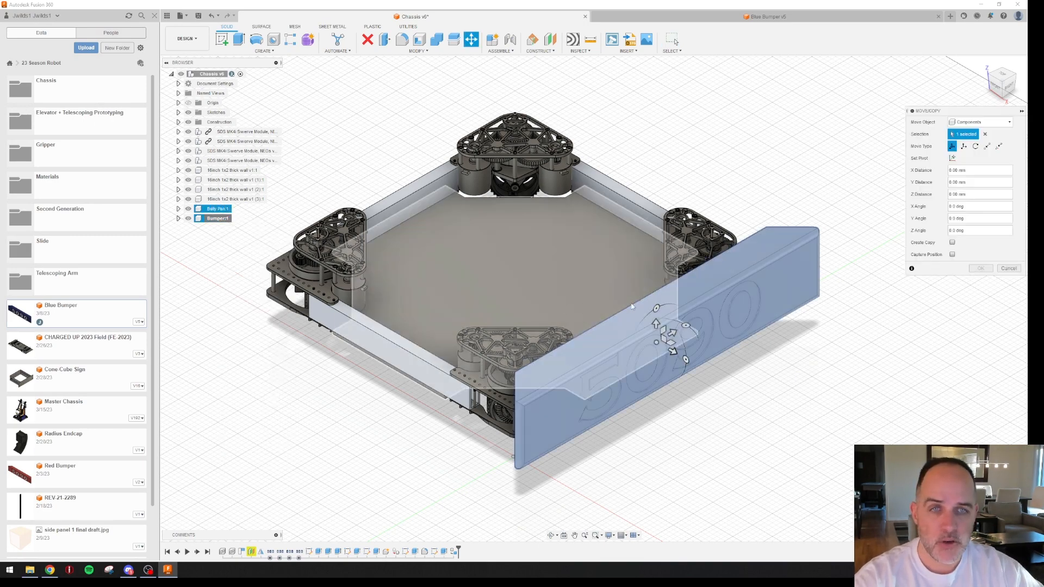
pyautogui.click(632, 307)
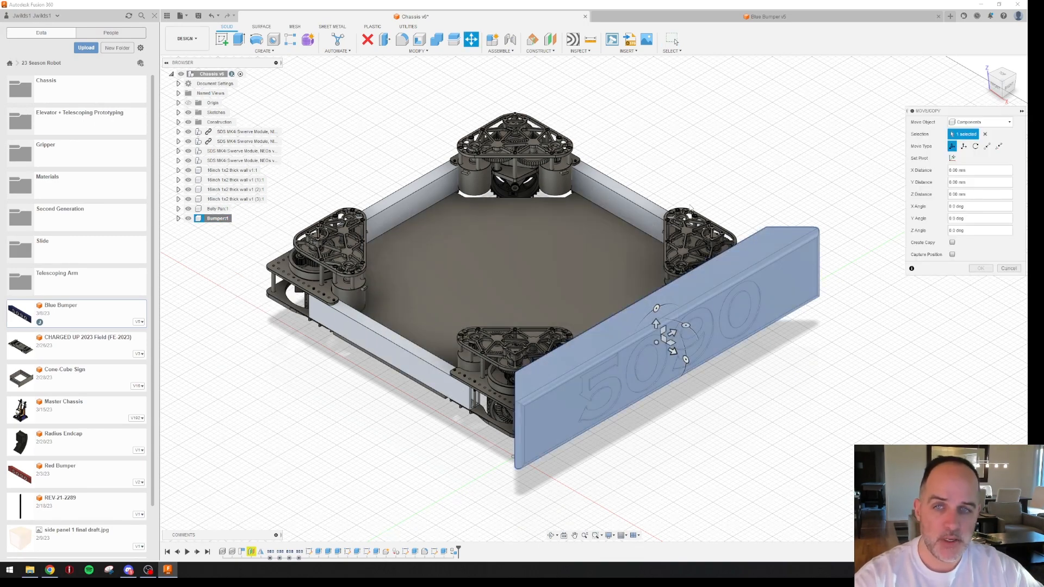
pyautogui.click(952, 242)
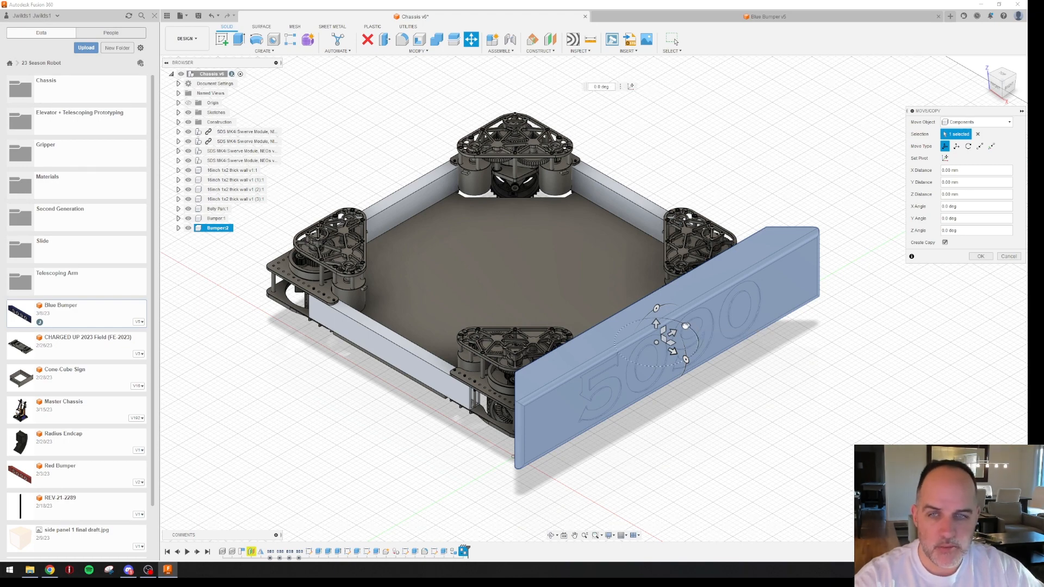
pyautogui.moveTo(686, 325); pyautogui.dragTo(689, 359)
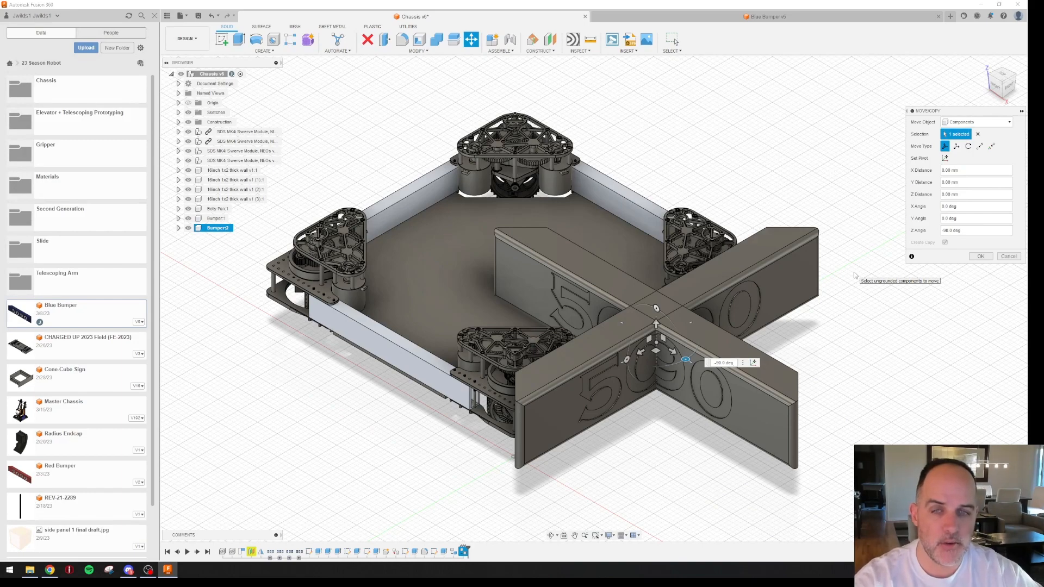
# Move the rotated bumper copy point to point so its inner top corner meets the original bumper's inner corner at the chassis front
pyautogui.click(980, 146)
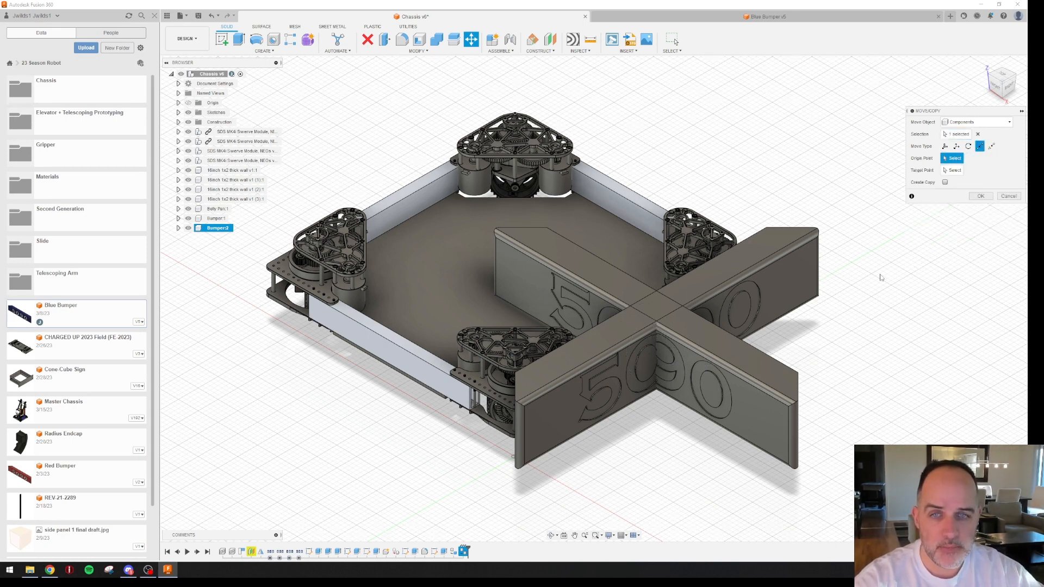
pyautogui.click(798, 374)
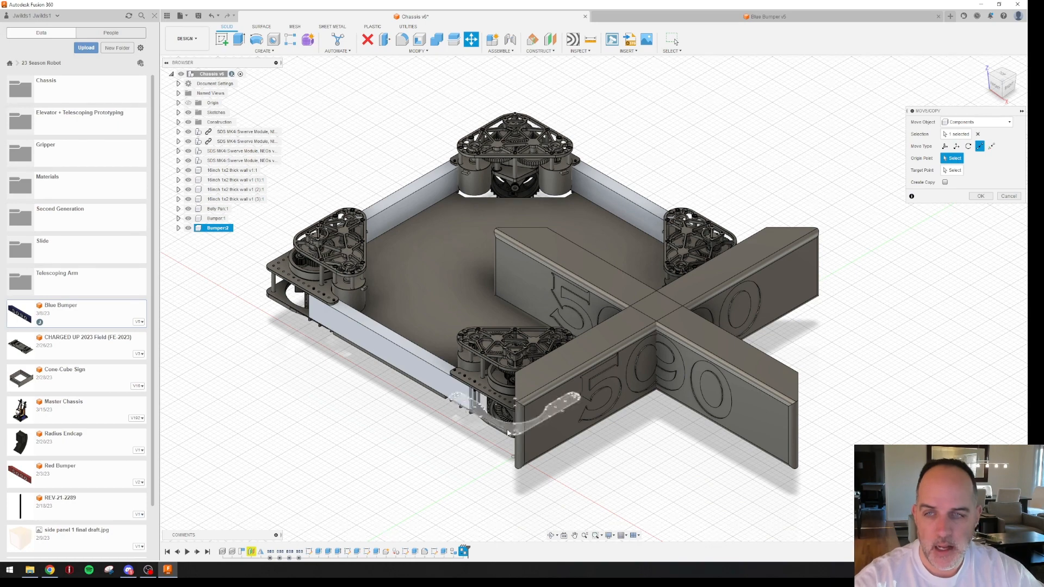
pyautogui.keyDown('shift'); pyautogui.moveTo(503, 455); pyautogui.dragTo(520, 453, button='middle'); pyautogui.keyUp('shift')
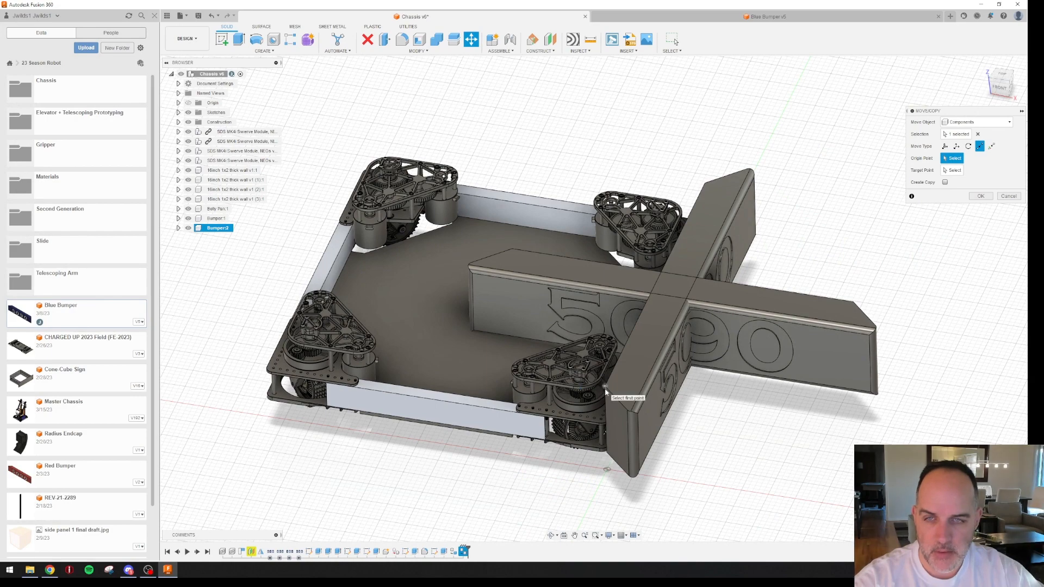
pyautogui.click(604, 387)
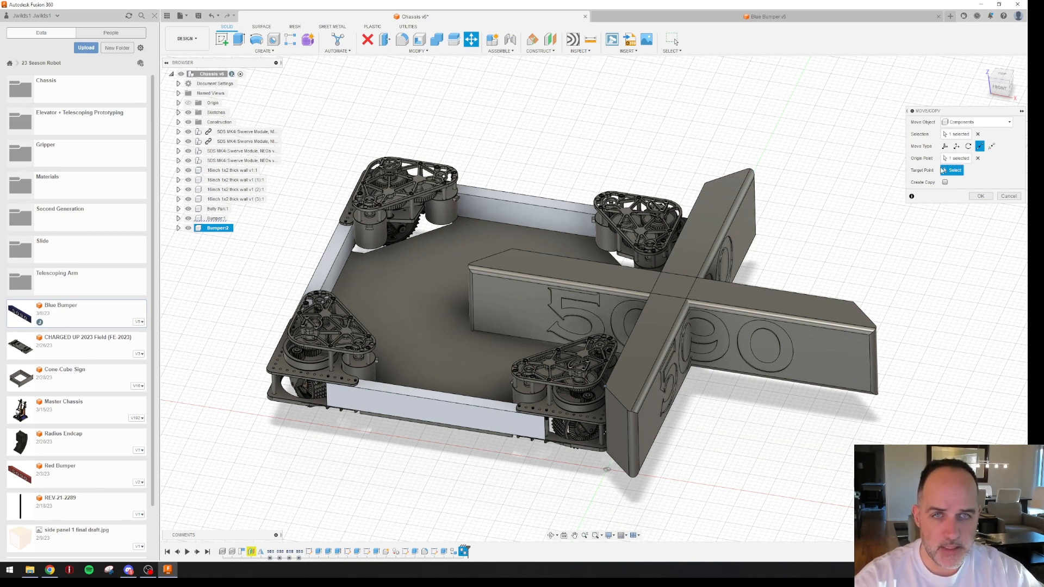
pyautogui.click(978, 158)
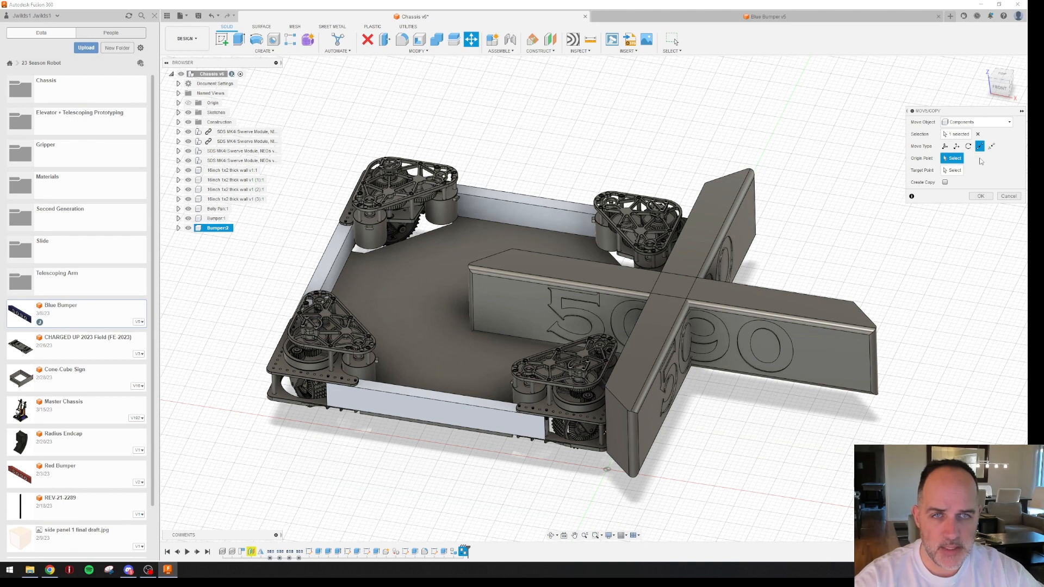
pyautogui.click(853, 302)
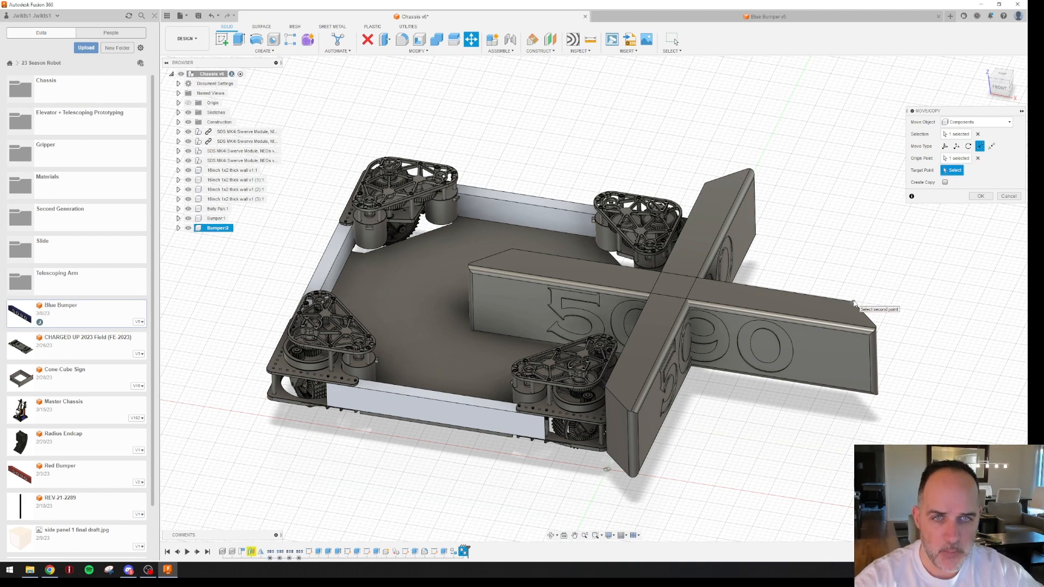
pyautogui.click(606, 387)
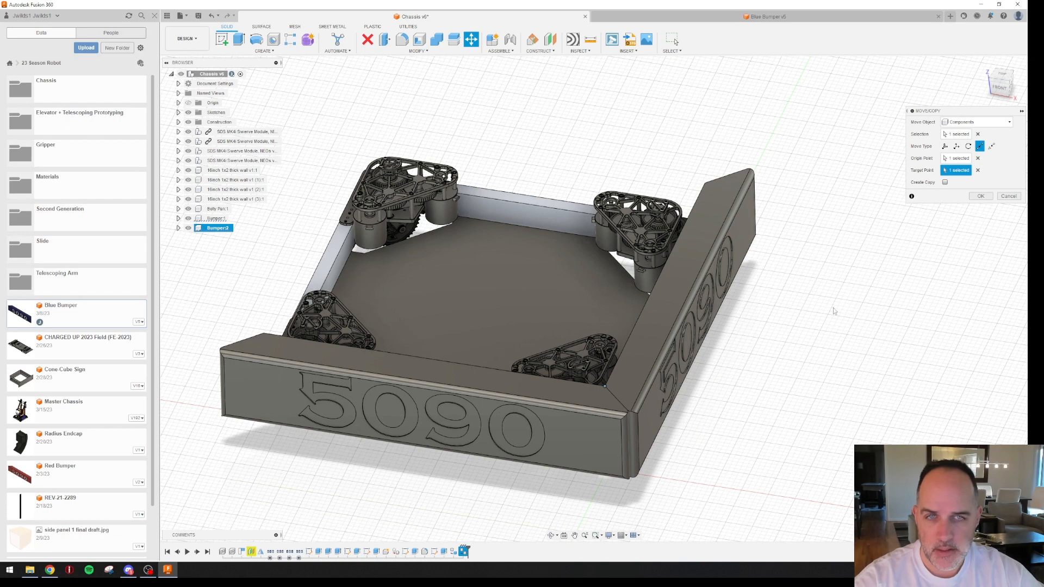
pyautogui.click(980, 196)
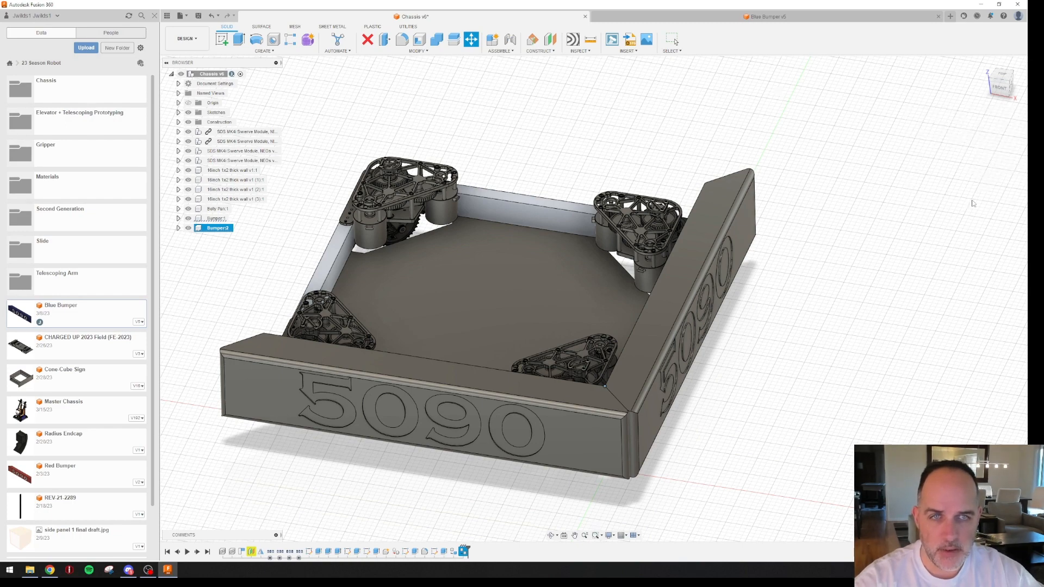
# Create a copy of the second bumper with Move/Copy and rotate it by -90° about the Z axis
pyautogui.rightClick(217, 227)
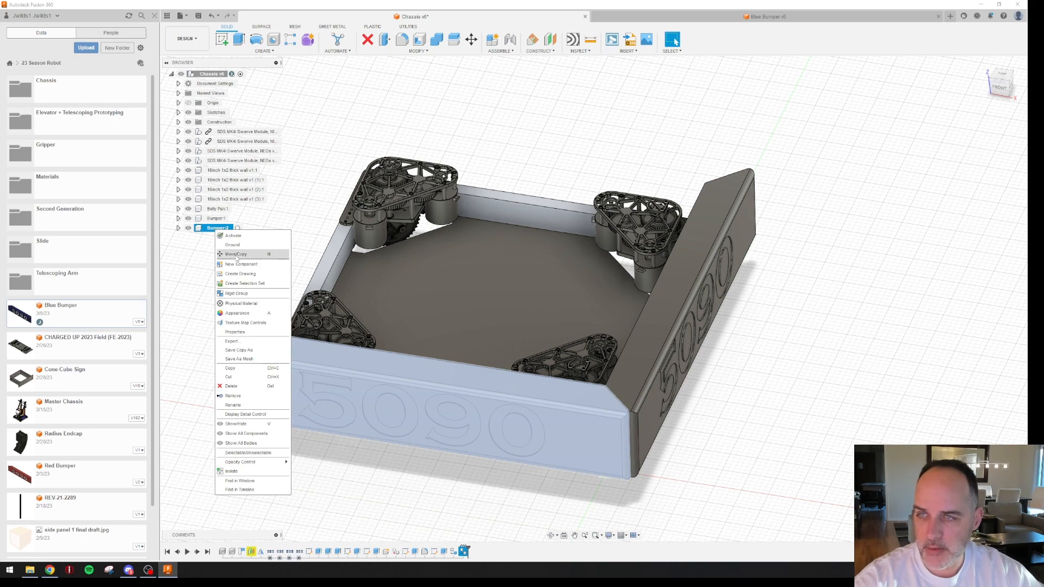
pyautogui.click(235, 254)
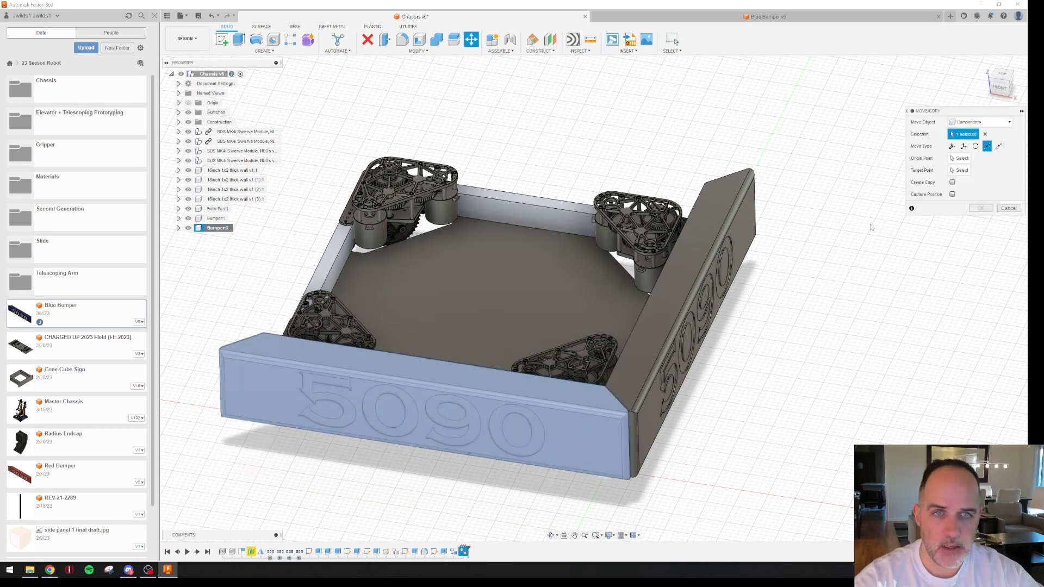
pyautogui.click(952, 147)
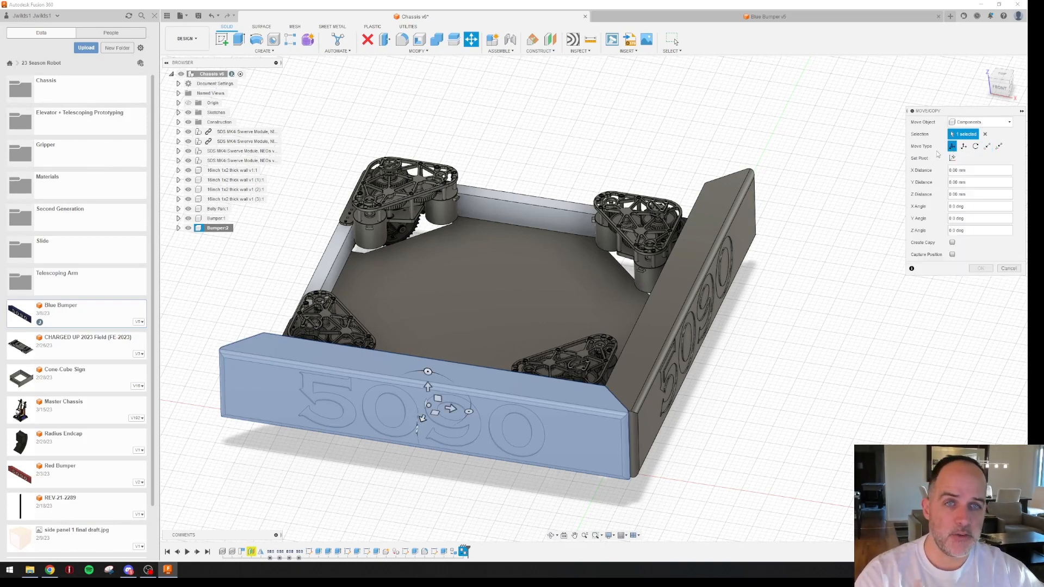
pyautogui.click(952, 242)
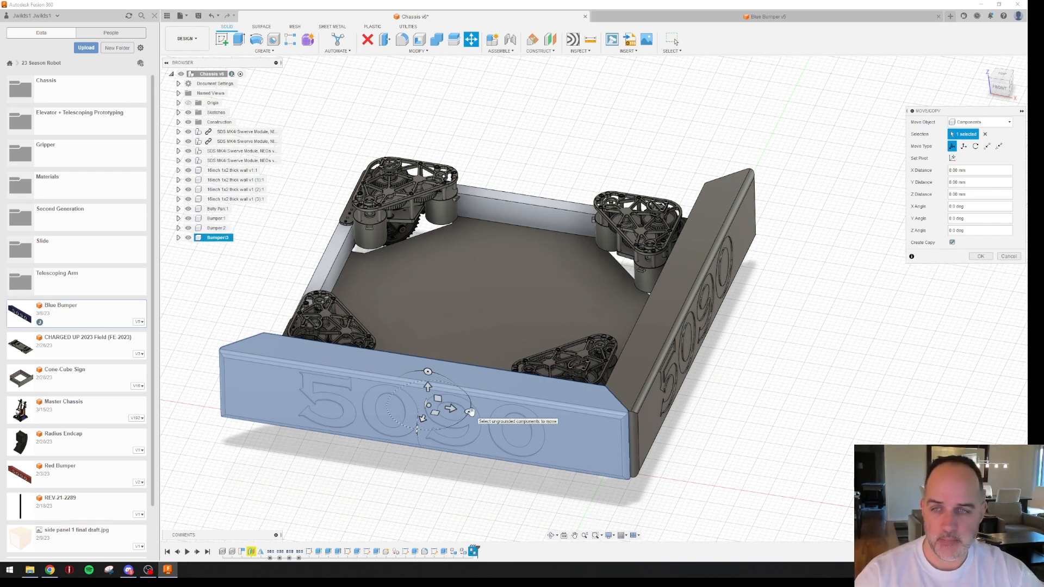
pyautogui.moveTo(470, 411); pyautogui.dragTo(417, 430)
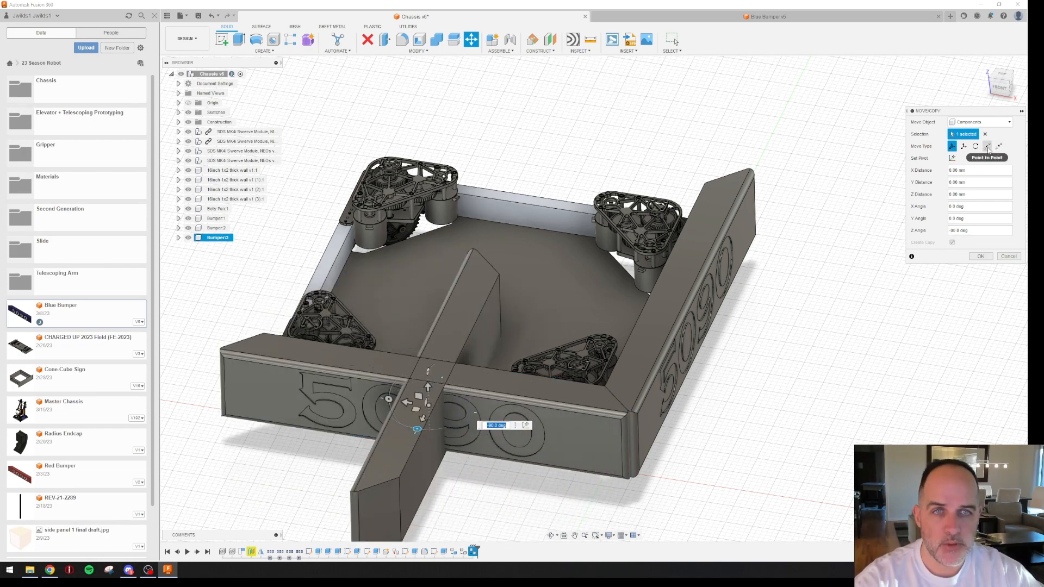
# Move the third bumper point to point, joining its inner top corner to the free inner corner of the second bumper
pyautogui.click(986, 147)
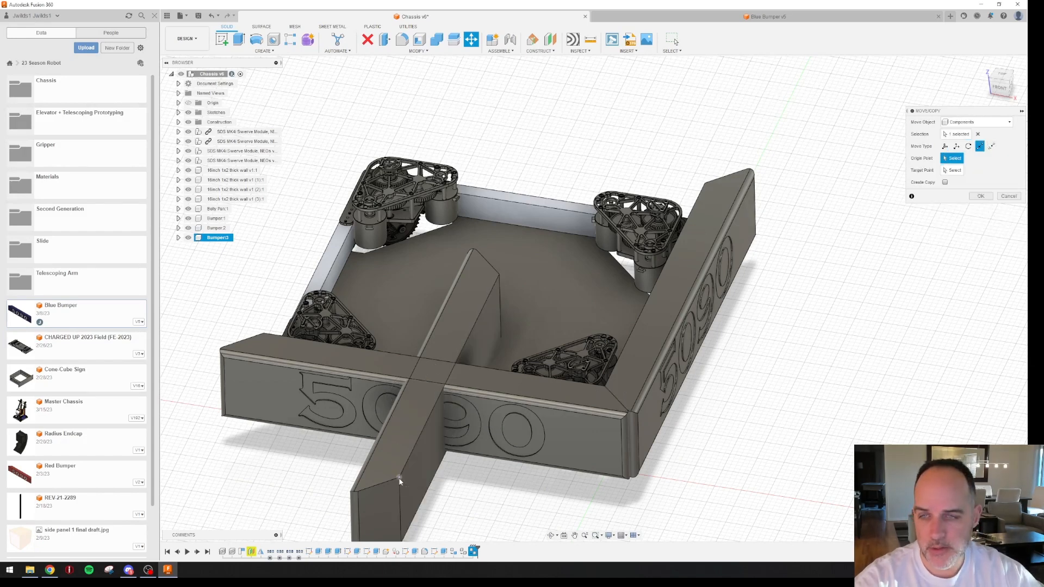
pyautogui.click(399, 478)
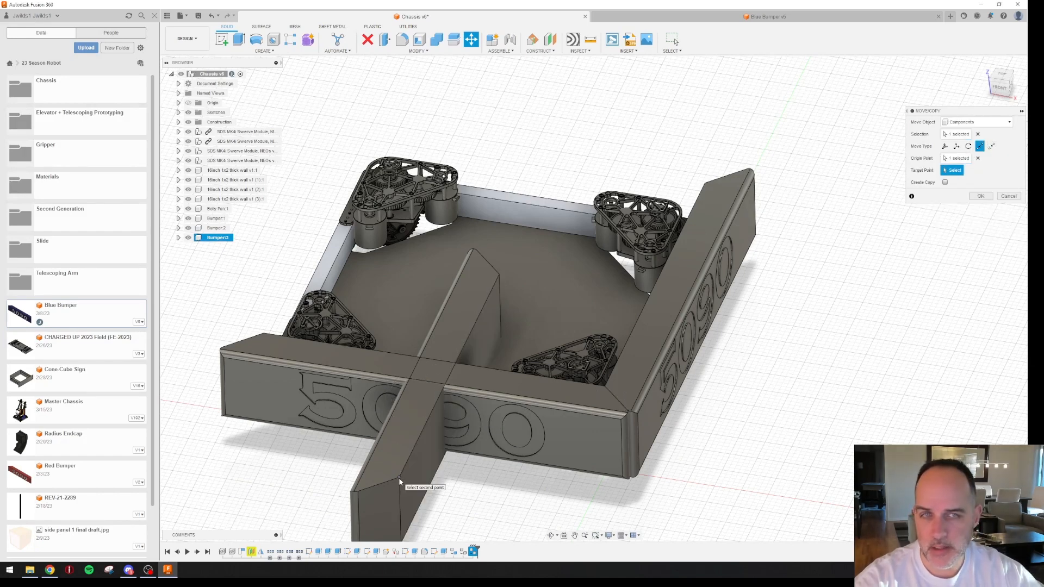
pyautogui.click(264, 334)
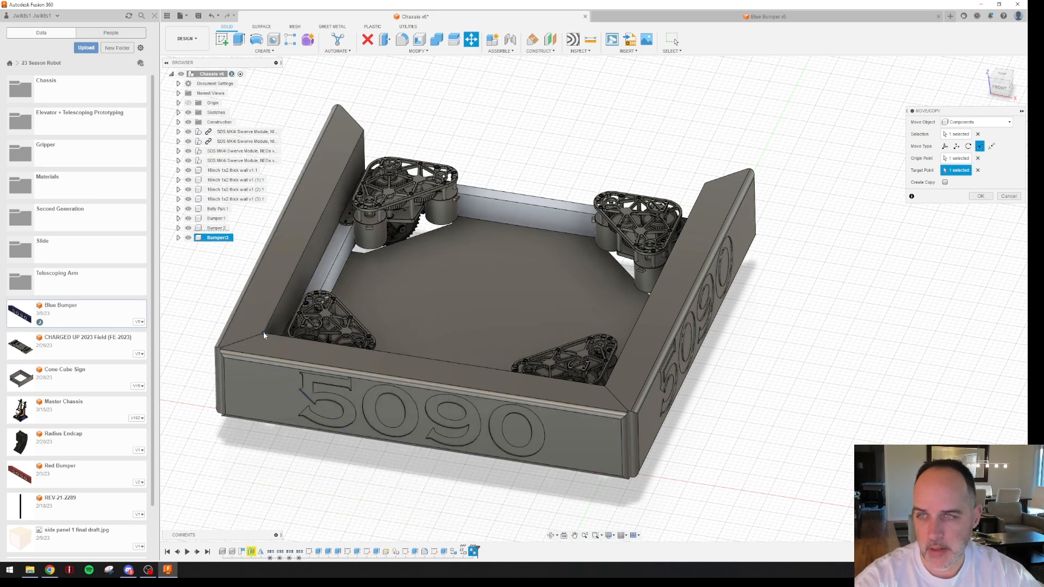
pyautogui.click(981, 197)
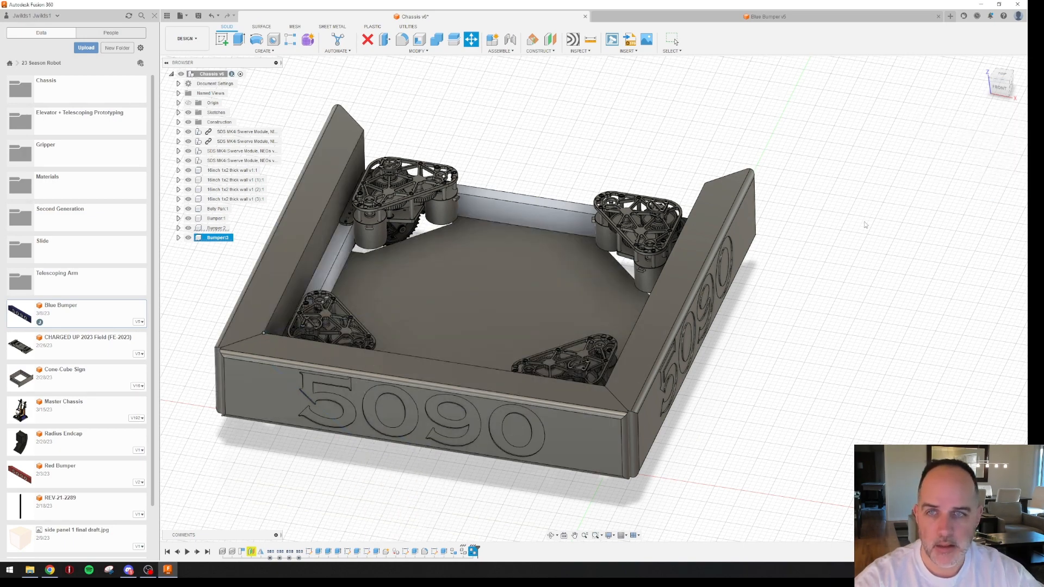
# Create a copy of the third bumper with Move/Copy and rotate it by -90° about the Z axis
pyautogui.keyDown('shift'); pyautogui.moveTo(666, 316); pyautogui.dragTo(563, 317, button='middle'); pyautogui.keyUp('shift')
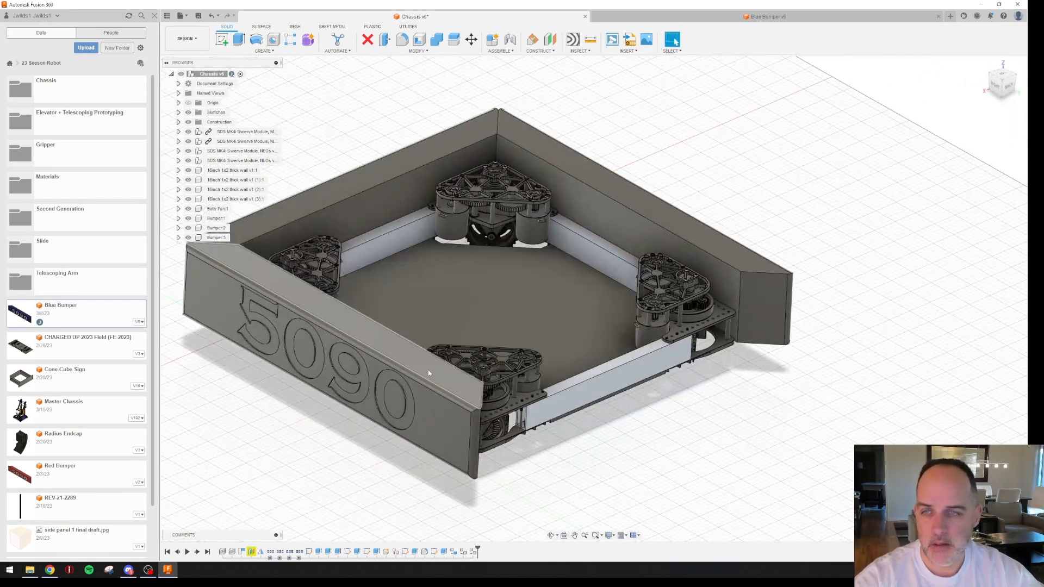
pyautogui.click(215, 239)
pyautogui.rightClick(216, 241)
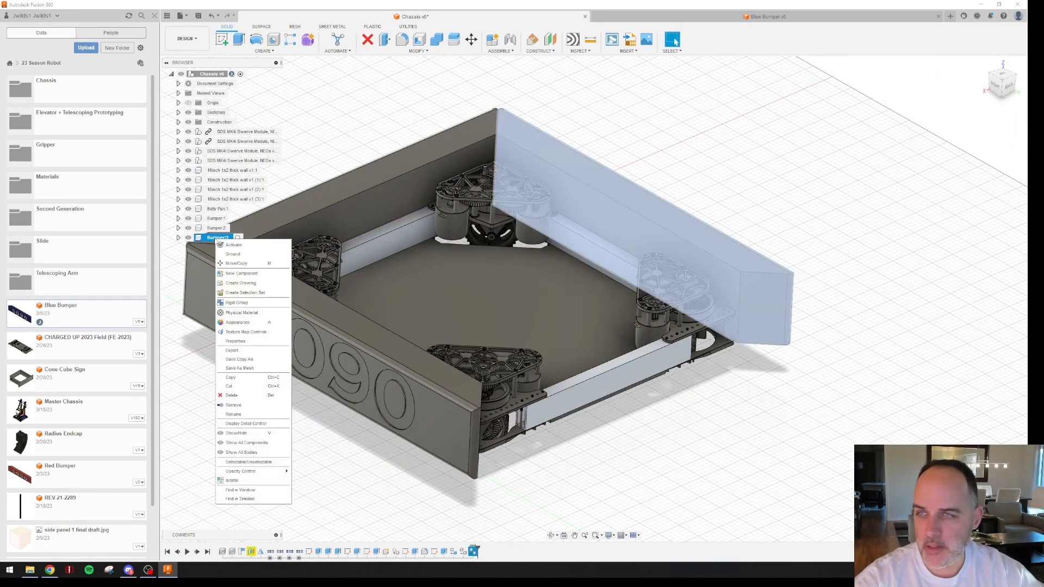
pyautogui.click(236, 263)
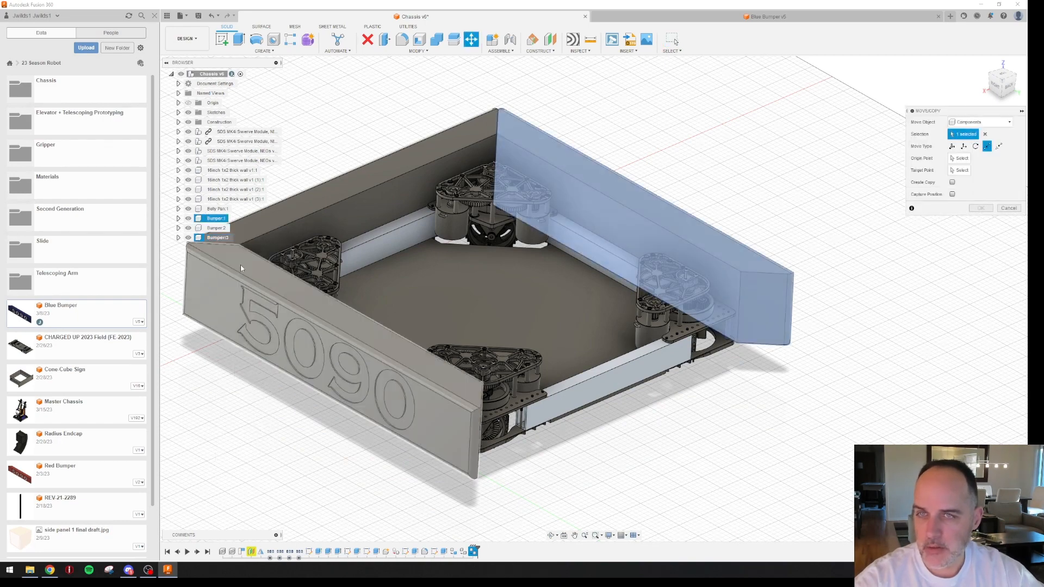
pyautogui.click(952, 146)
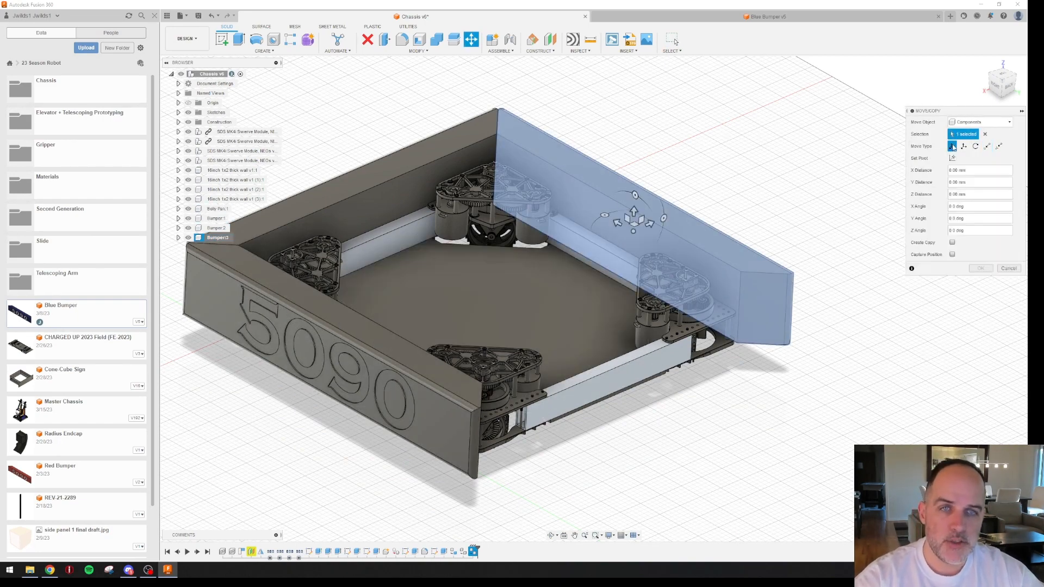
pyautogui.click(952, 243)
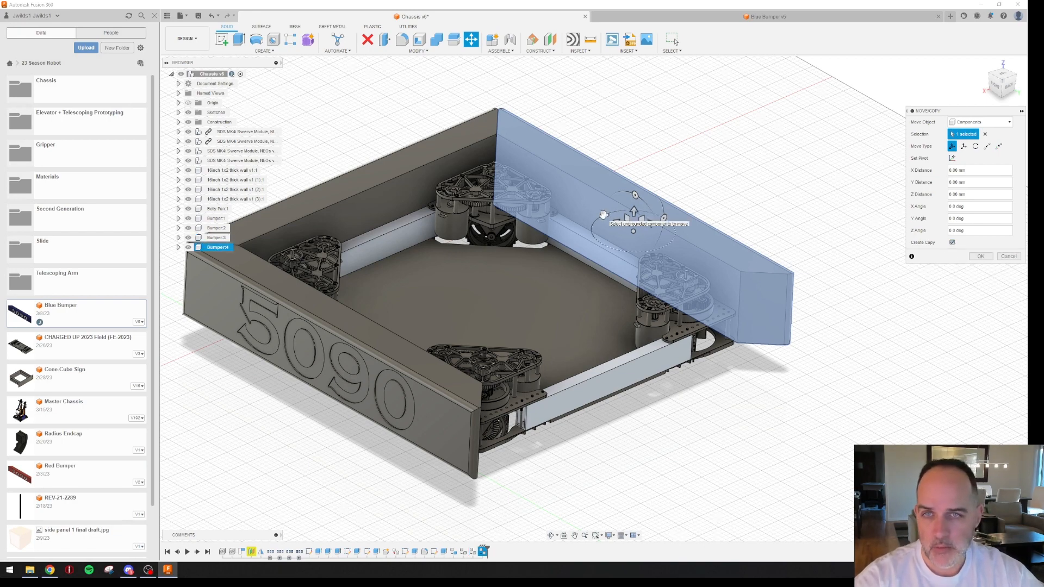
pyautogui.moveTo(603, 215); pyautogui.dragTo(651, 200)
pyautogui.moveTo(664, 198); pyautogui.dragTo(701, 202)
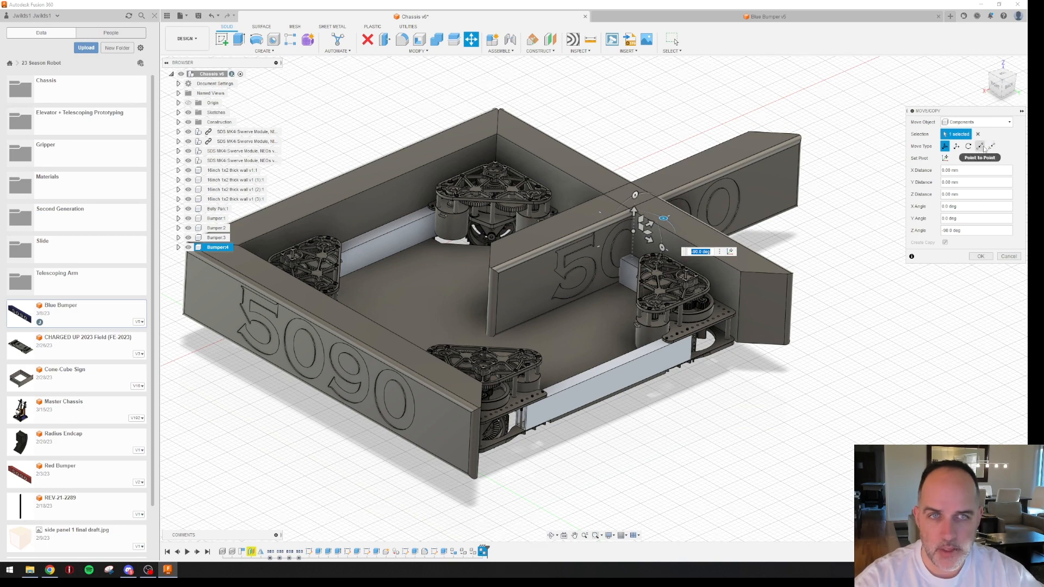
# Move the fourth bumper point to point, placing its inner top corner on the adjoining bumper's inner corner to close the frame
pyautogui.click(979, 146)
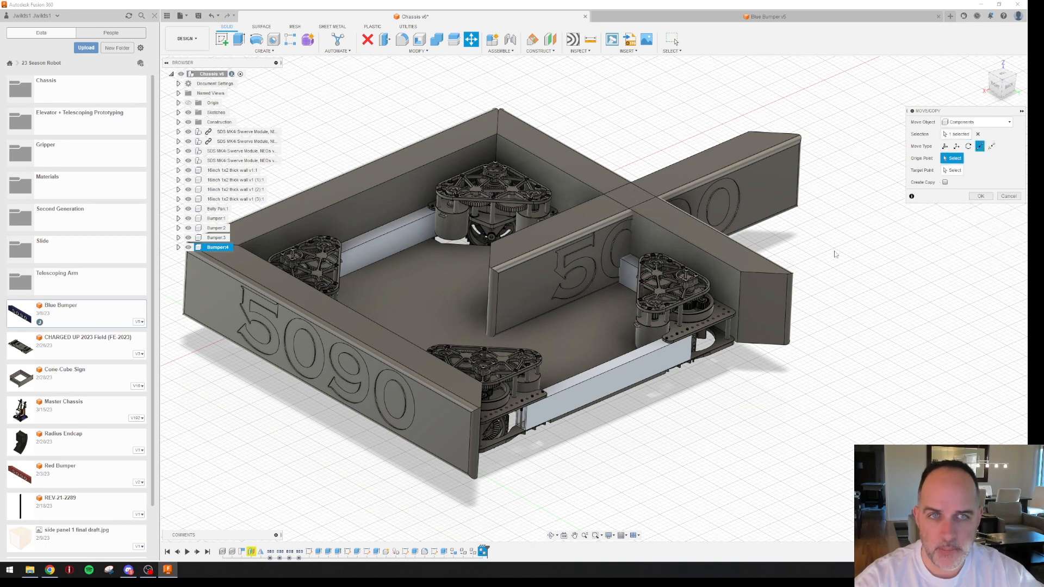
pyautogui.click(492, 245)
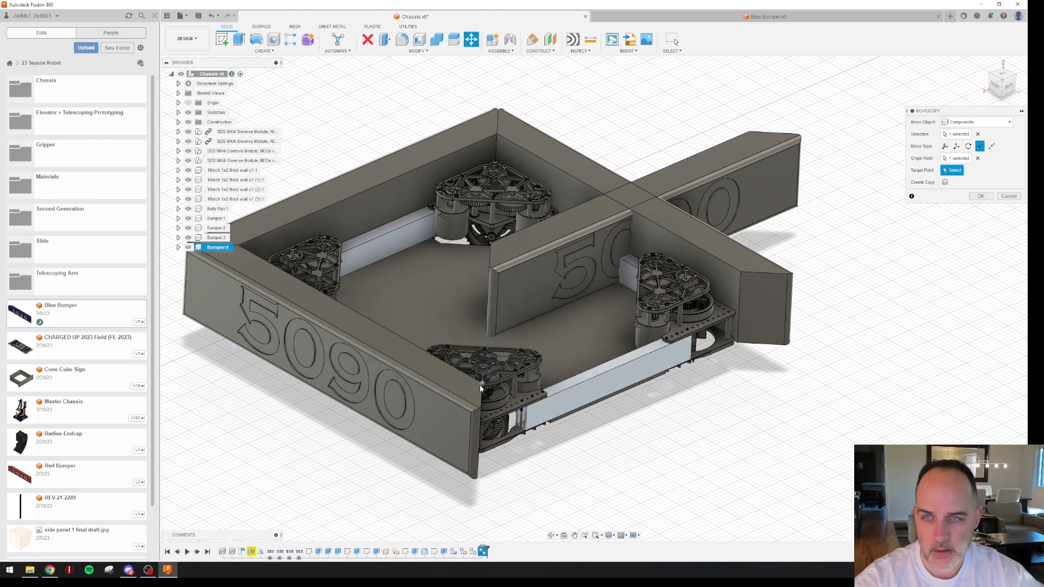
pyautogui.keyDown('shift'); pyautogui.moveTo(532, 382); pyautogui.dragTo(656, 388, button='middle'); pyautogui.keyUp('shift')
pyautogui.scroll(5, 405, 282)
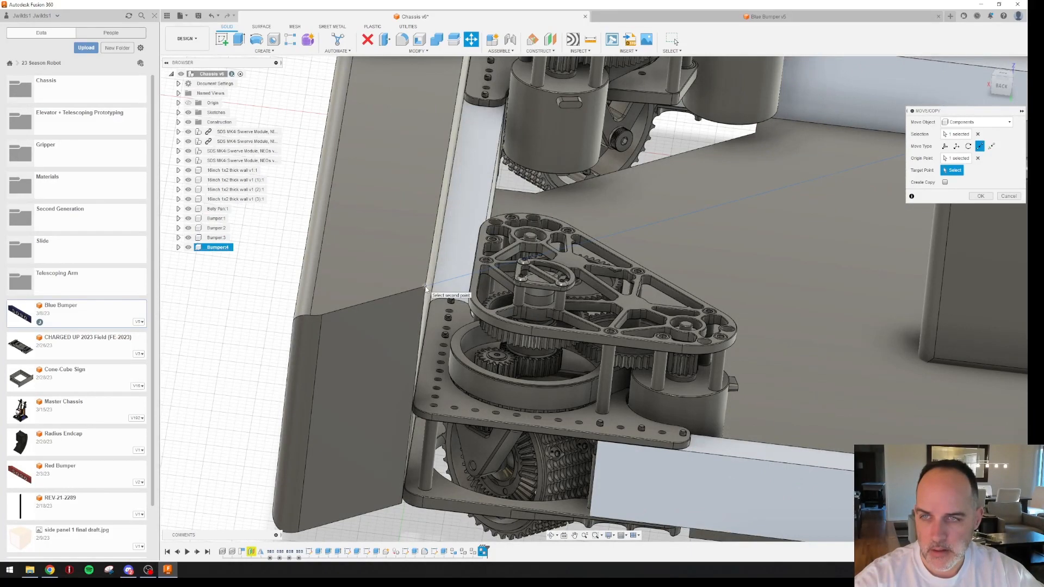
pyautogui.click(425, 289)
pyautogui.scroll(-6, 690, 262)
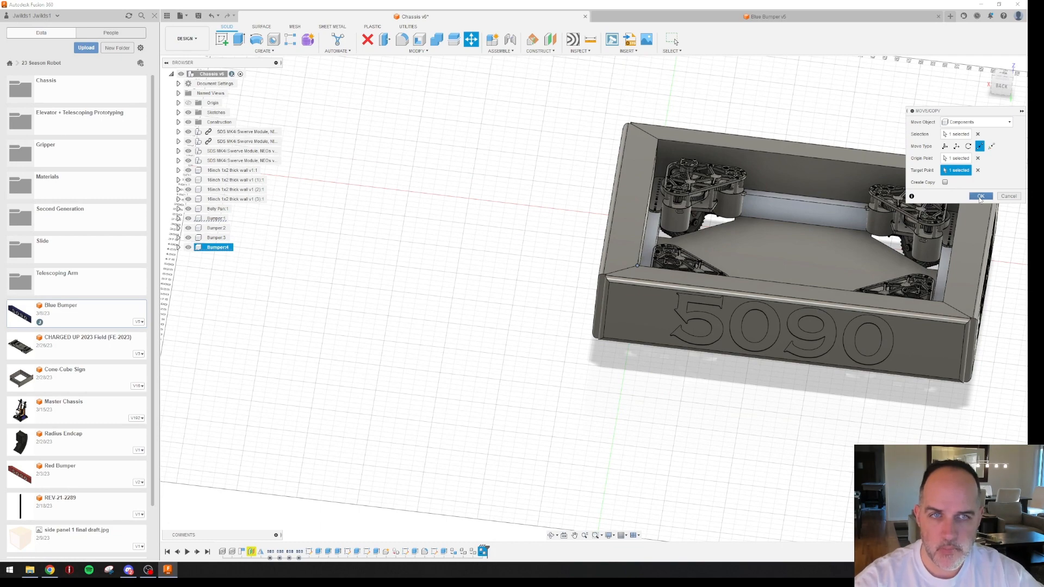
pyautogui.click(980, 197)
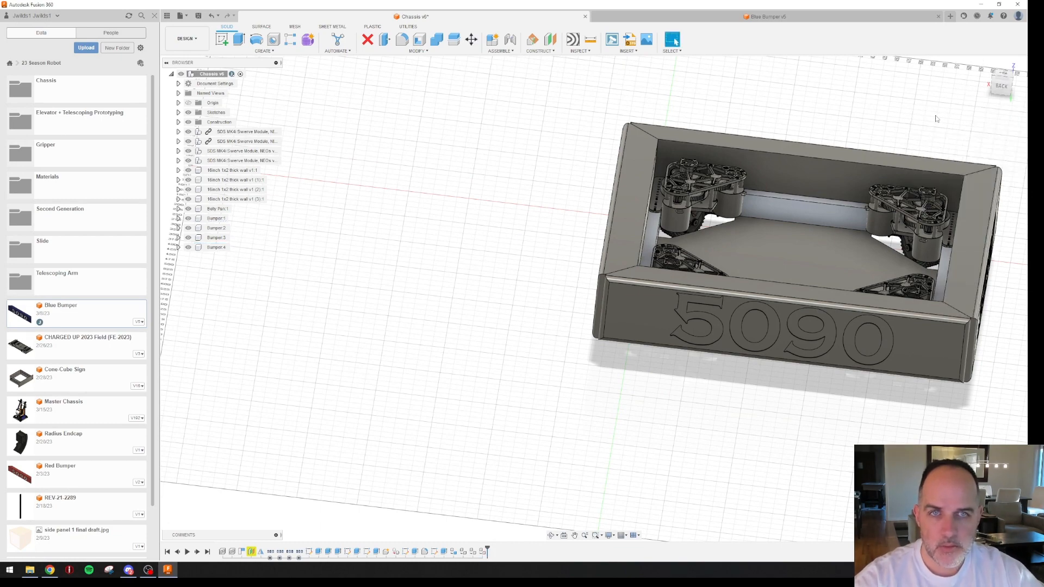
# Return to the home view and save the design, keeping the default version description
pyautogui.click(984, 64)
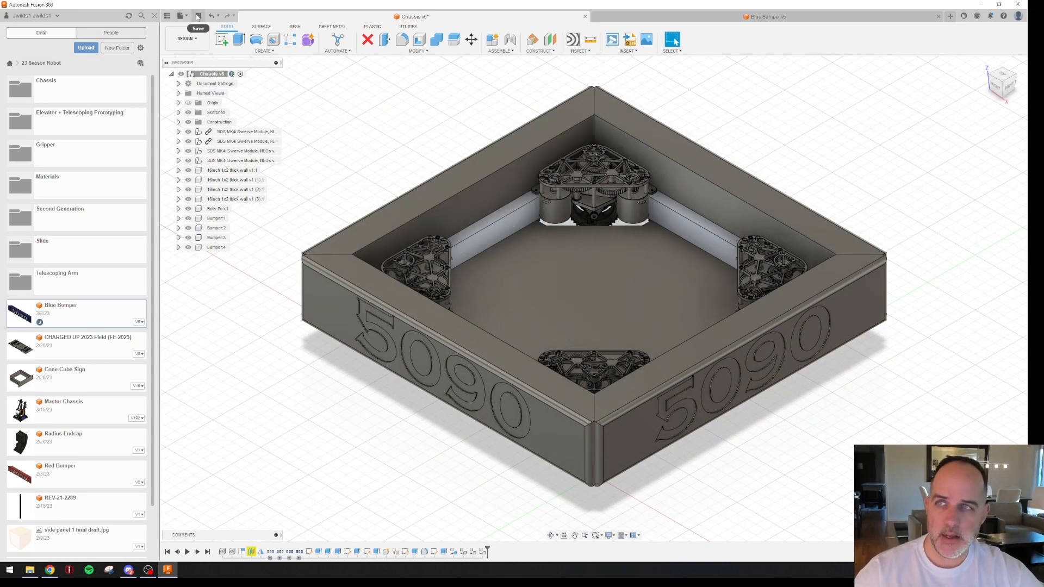
pyautogui.click(198, 16)
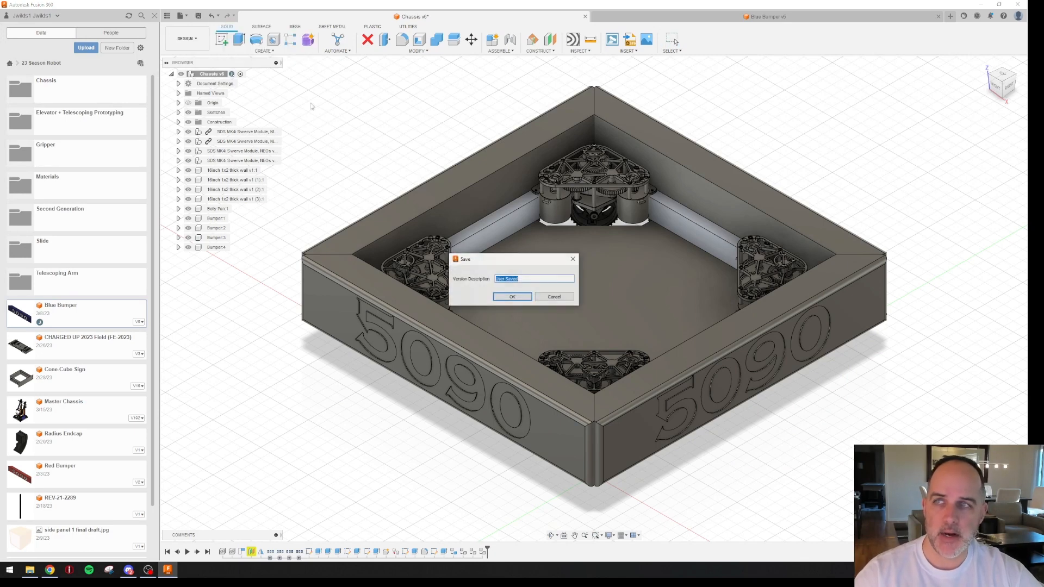
pyautogui.click(512, 297)
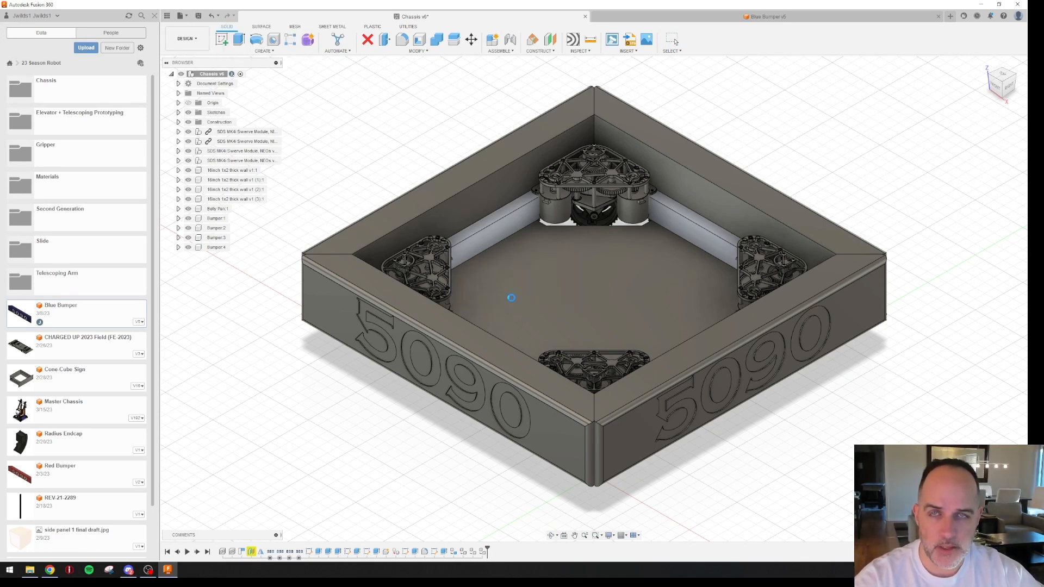